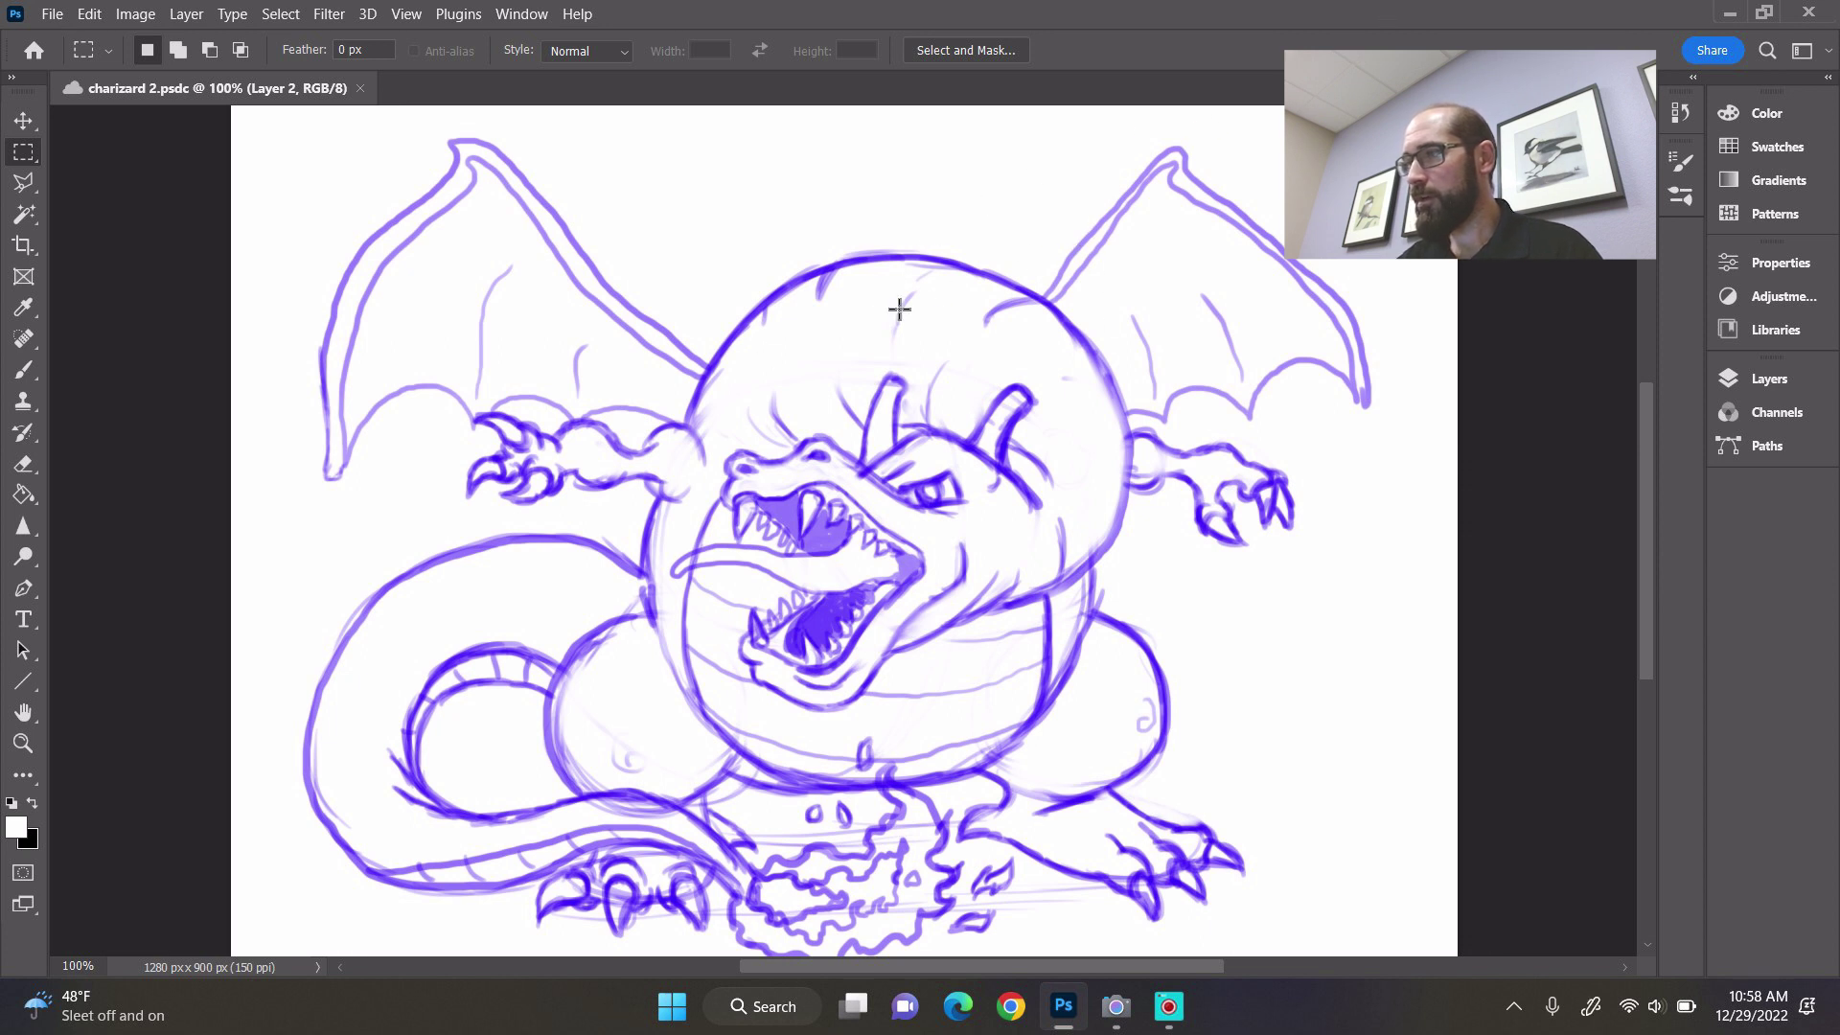
- Create a new empty Layer 3 and move it beneath the sketch layer Layer 2
scroll(1647, 469, down, 1)
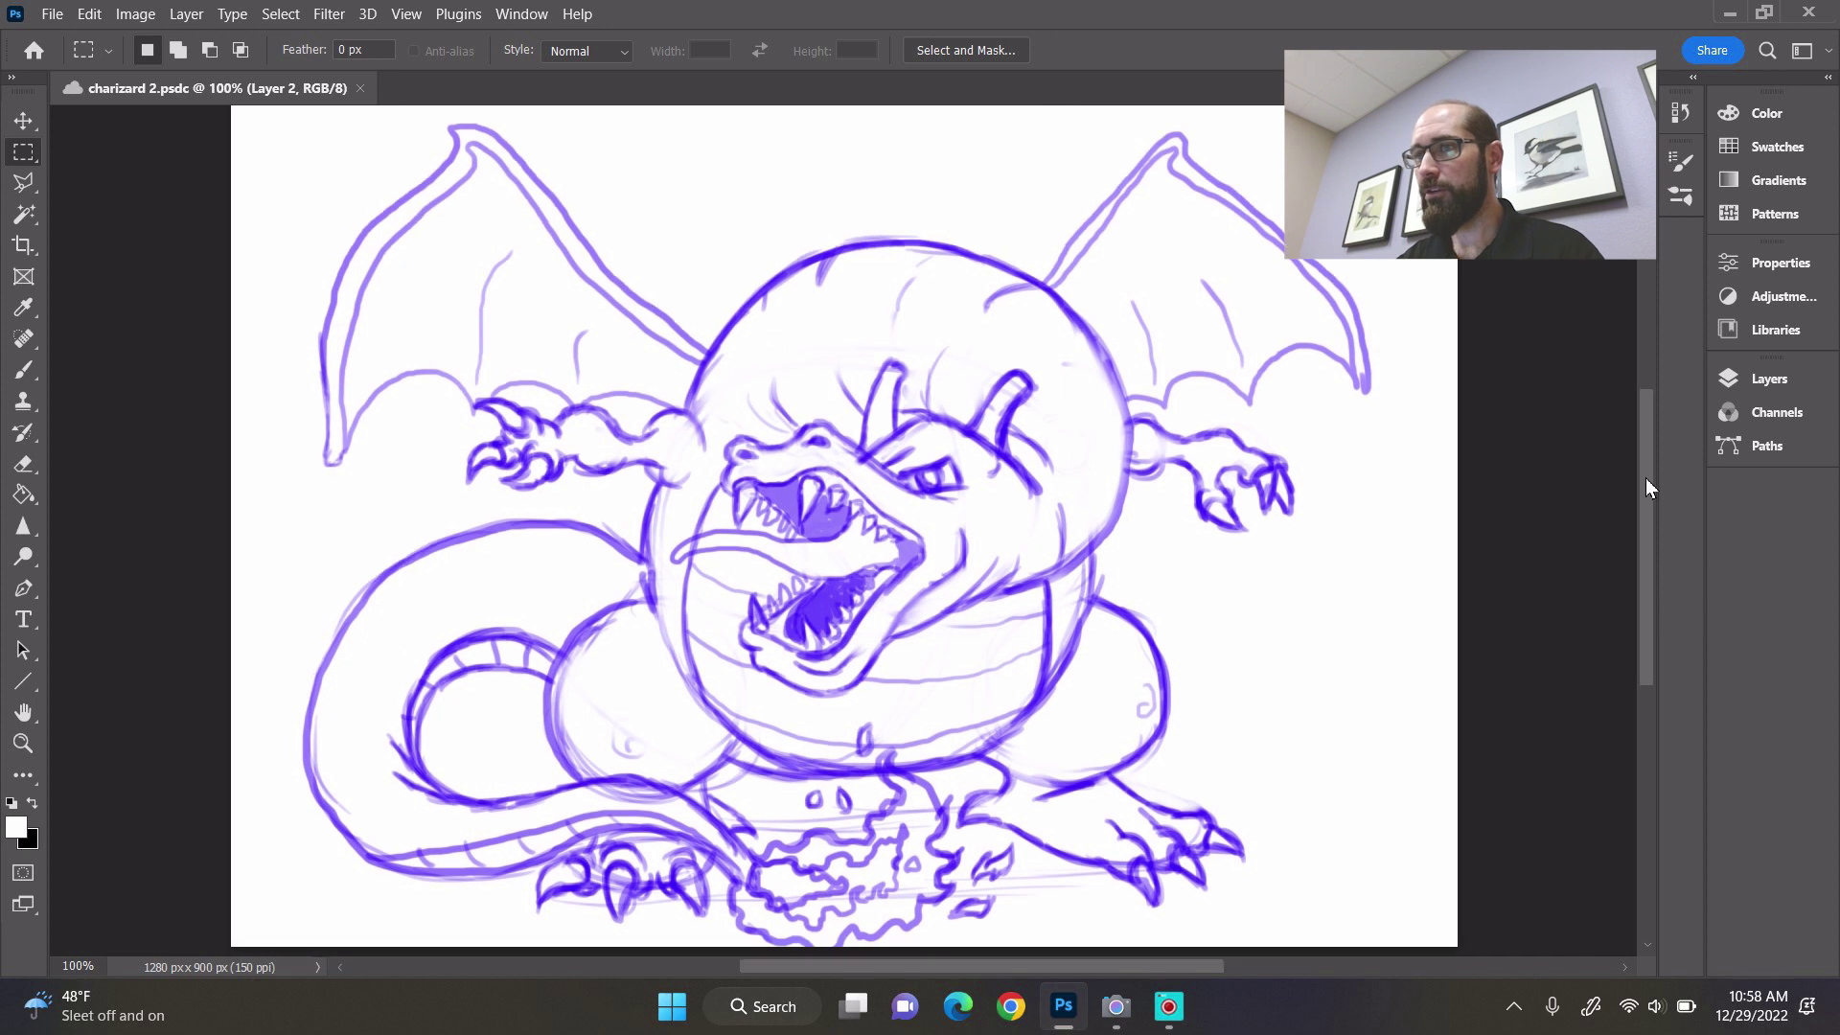
click(1728, 381)
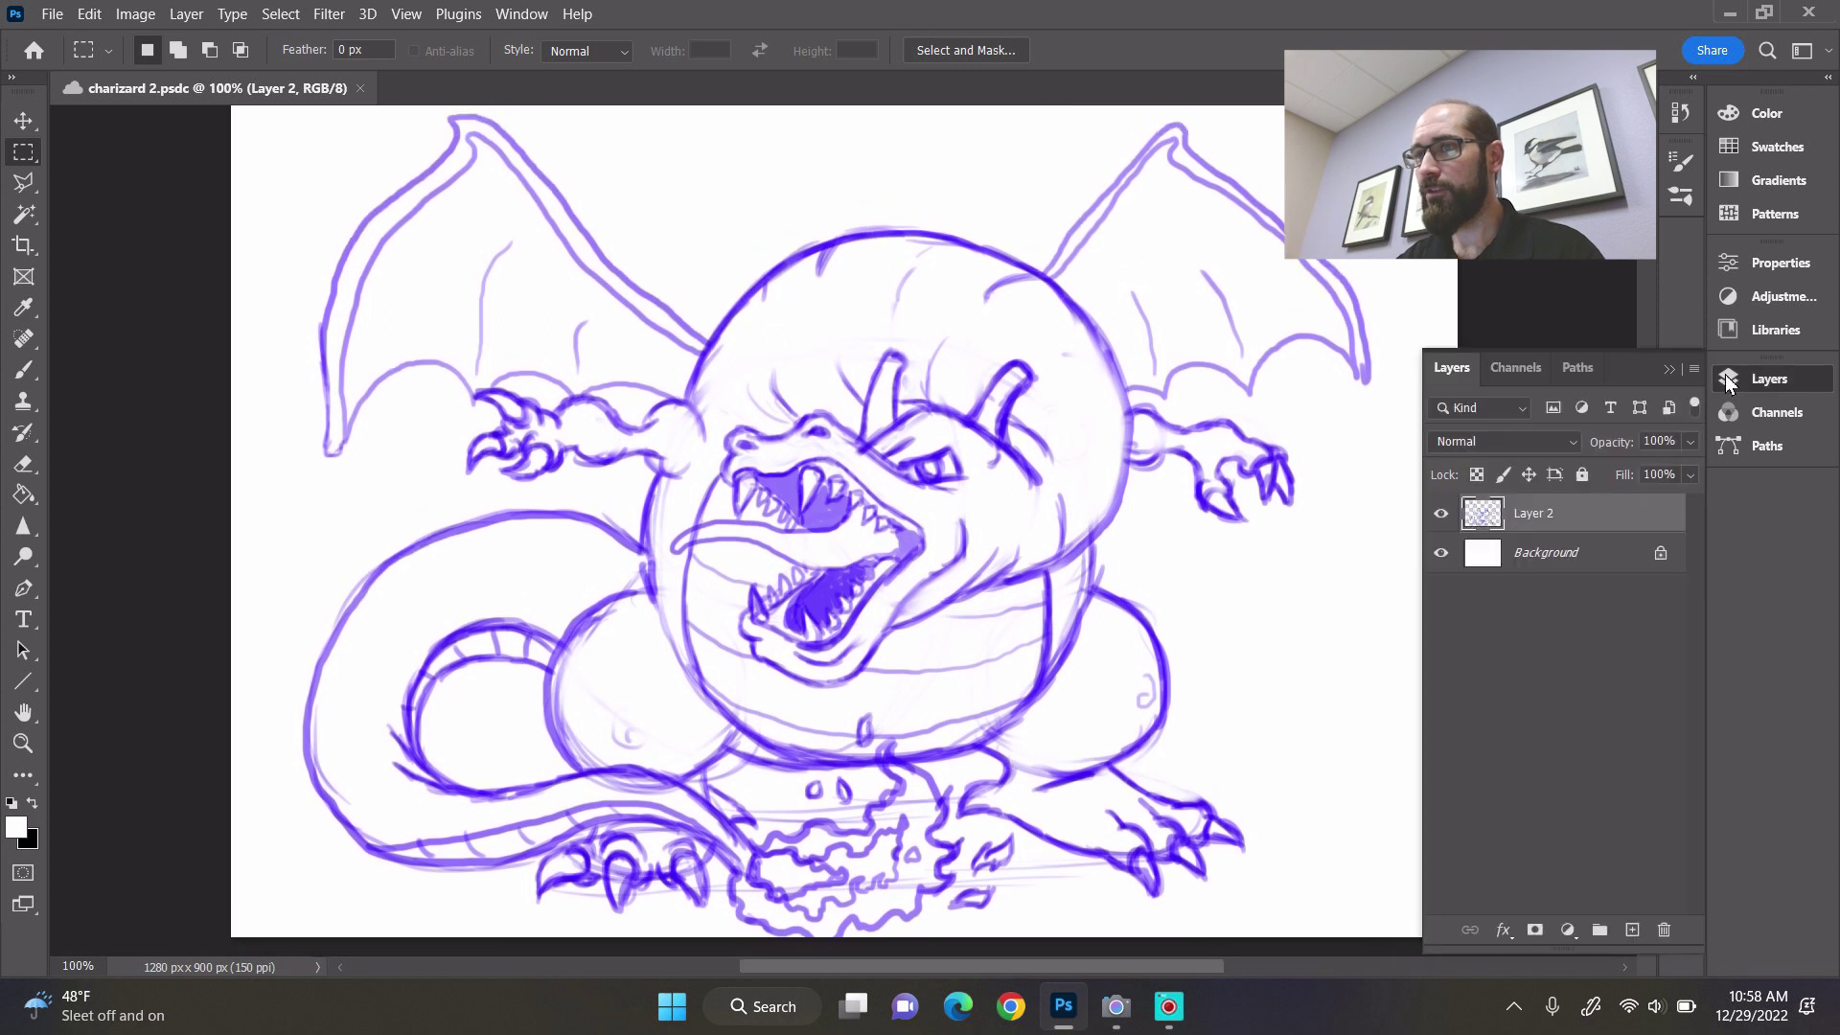
click(186, 13)
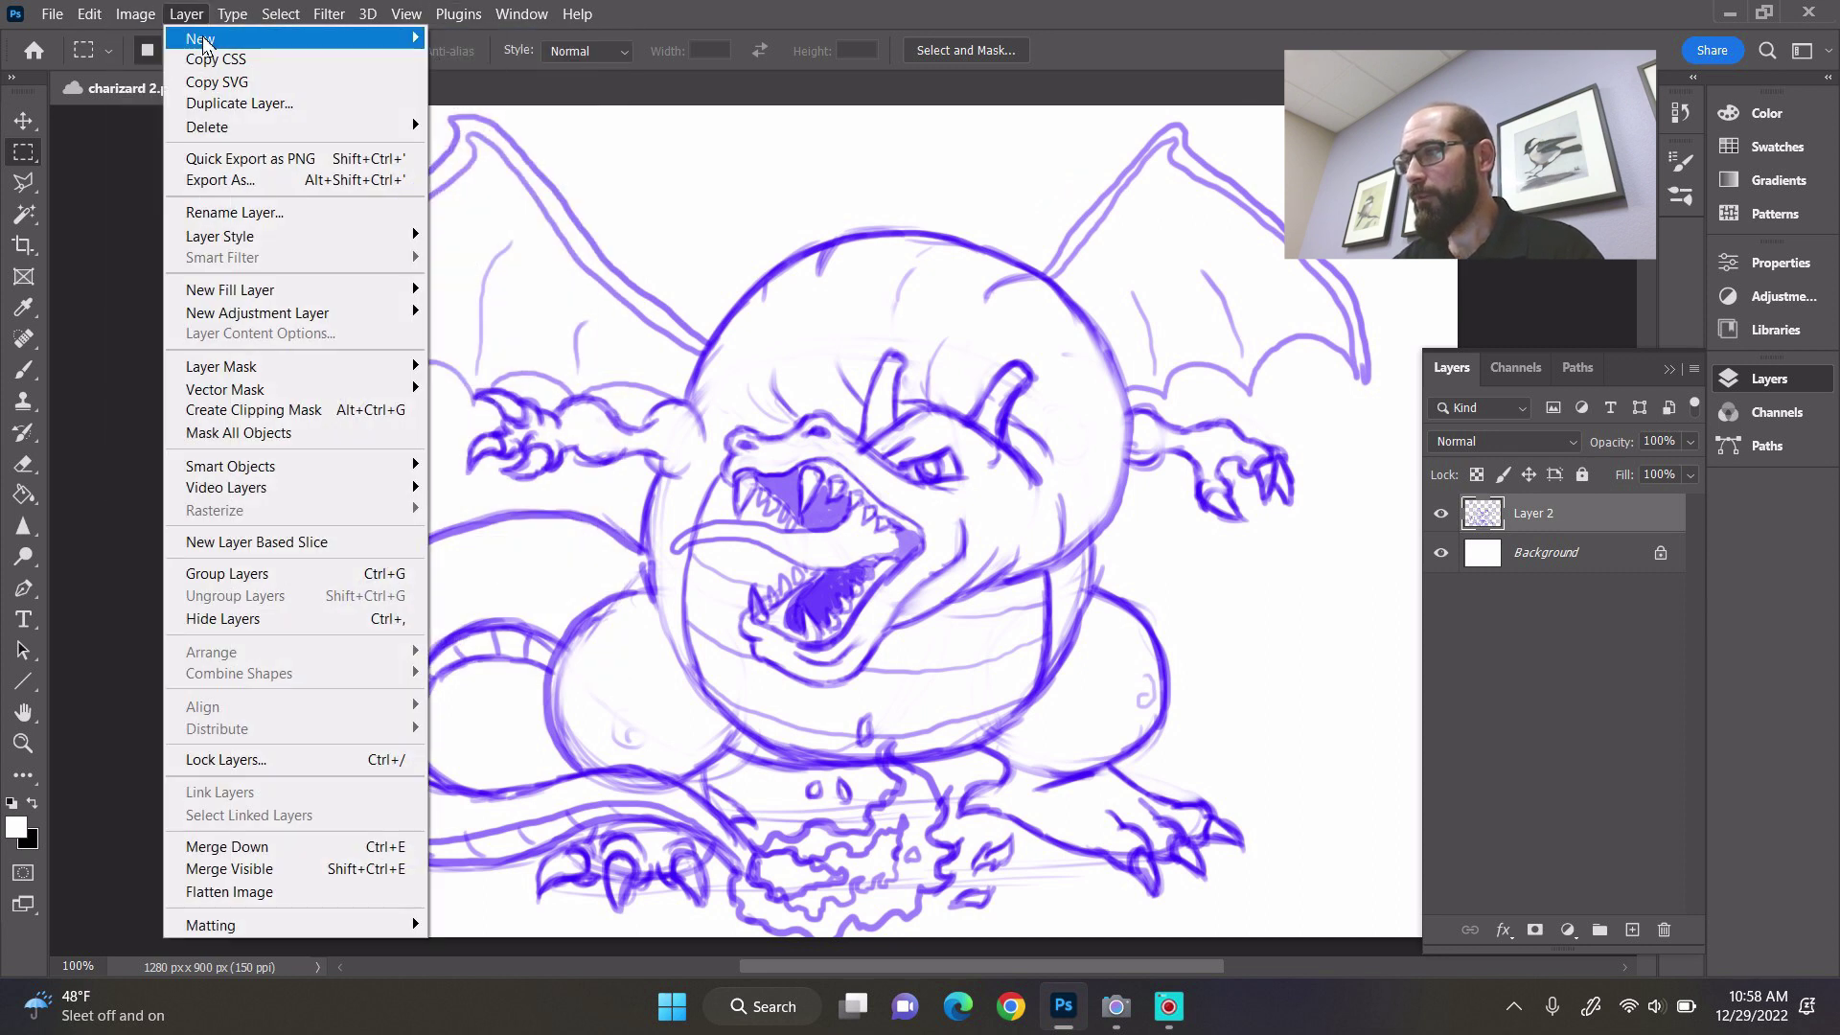
mouse_move(204, 39)
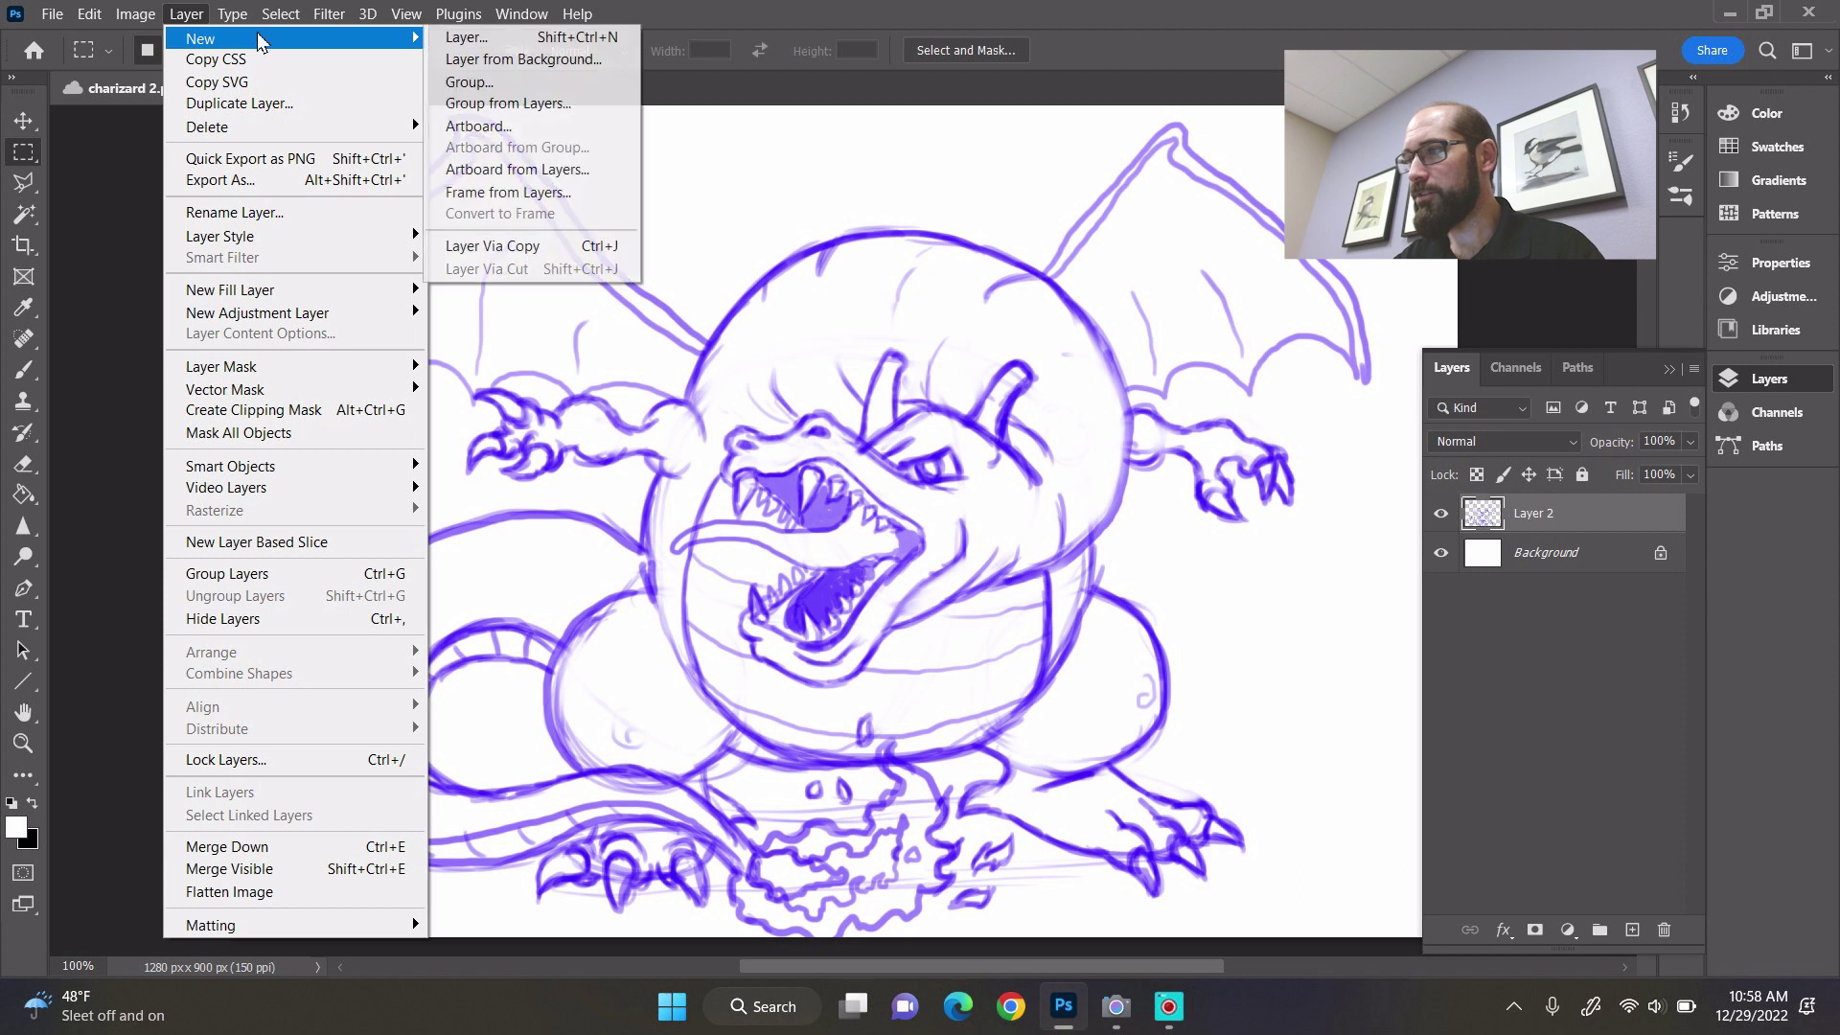
click(447, 38)
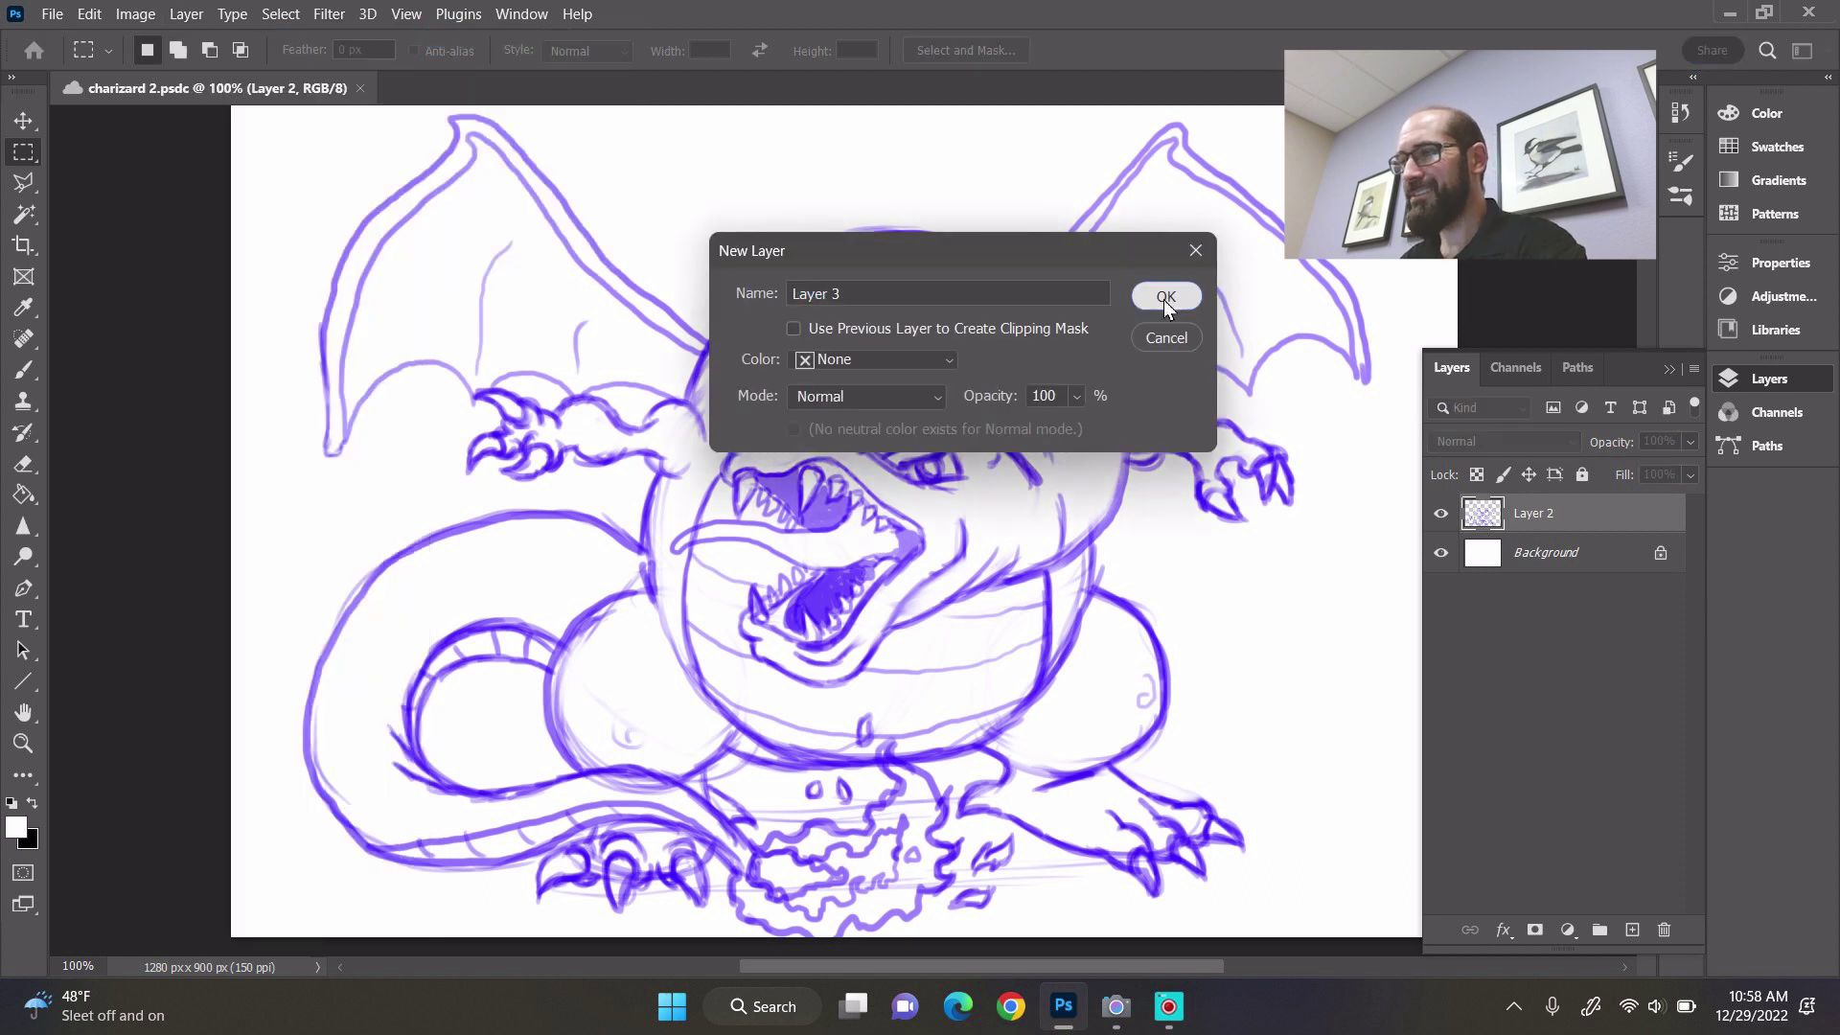
click(1167, 295)
drag(1570, 515, 1577, 575)
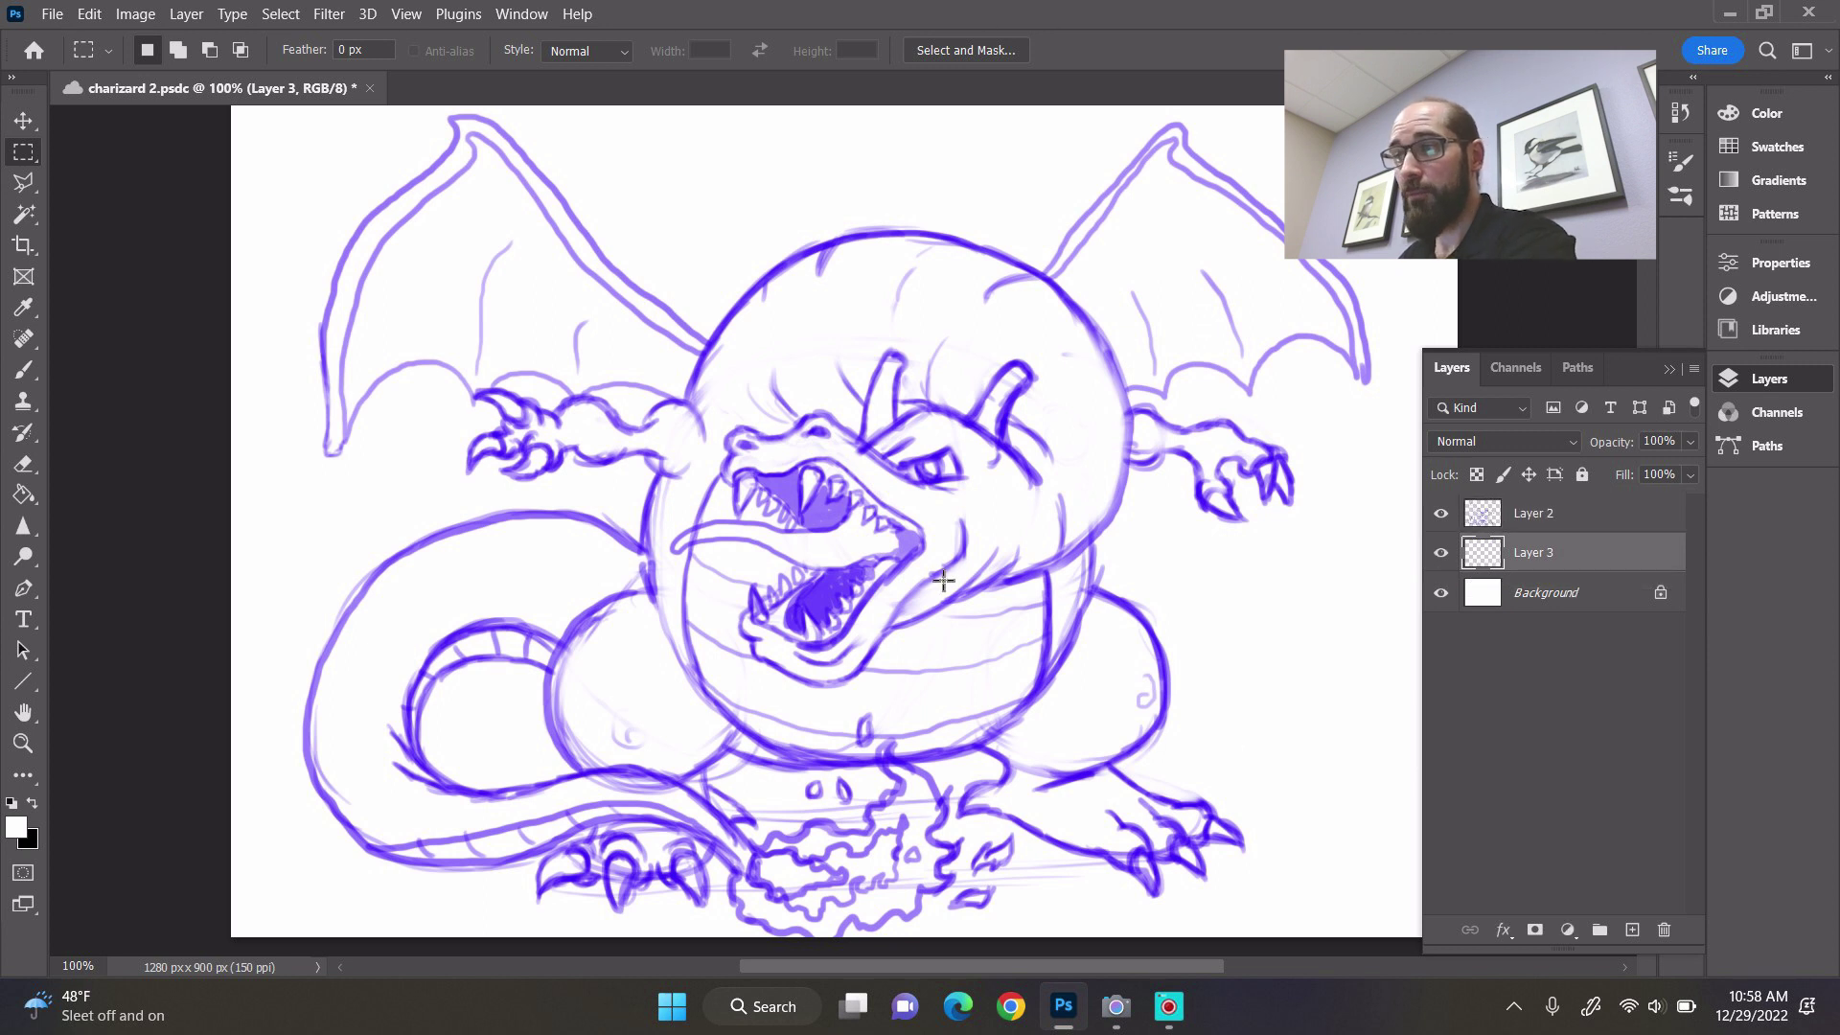
- Set the Brush tool to Hard Round Pressure Size at size 20, 71% opacity and 82% flow
click(1733, 383)
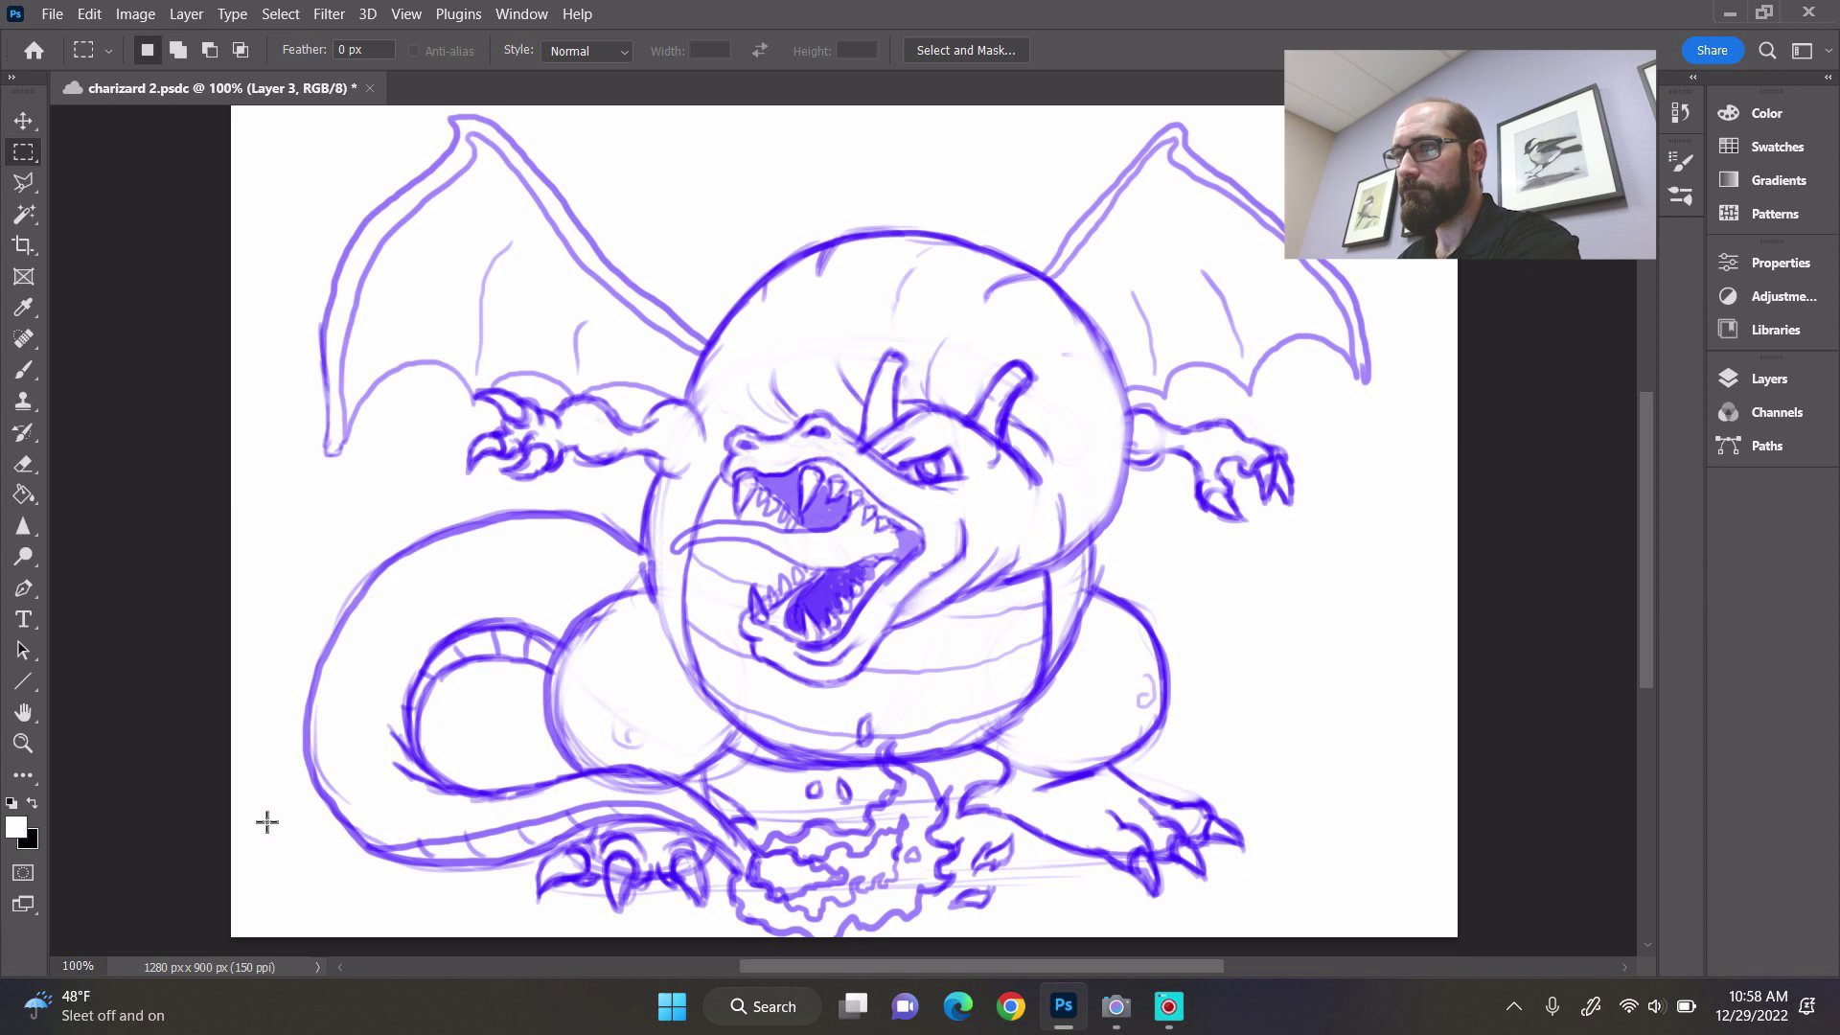
key(b)
key(bracketleft)
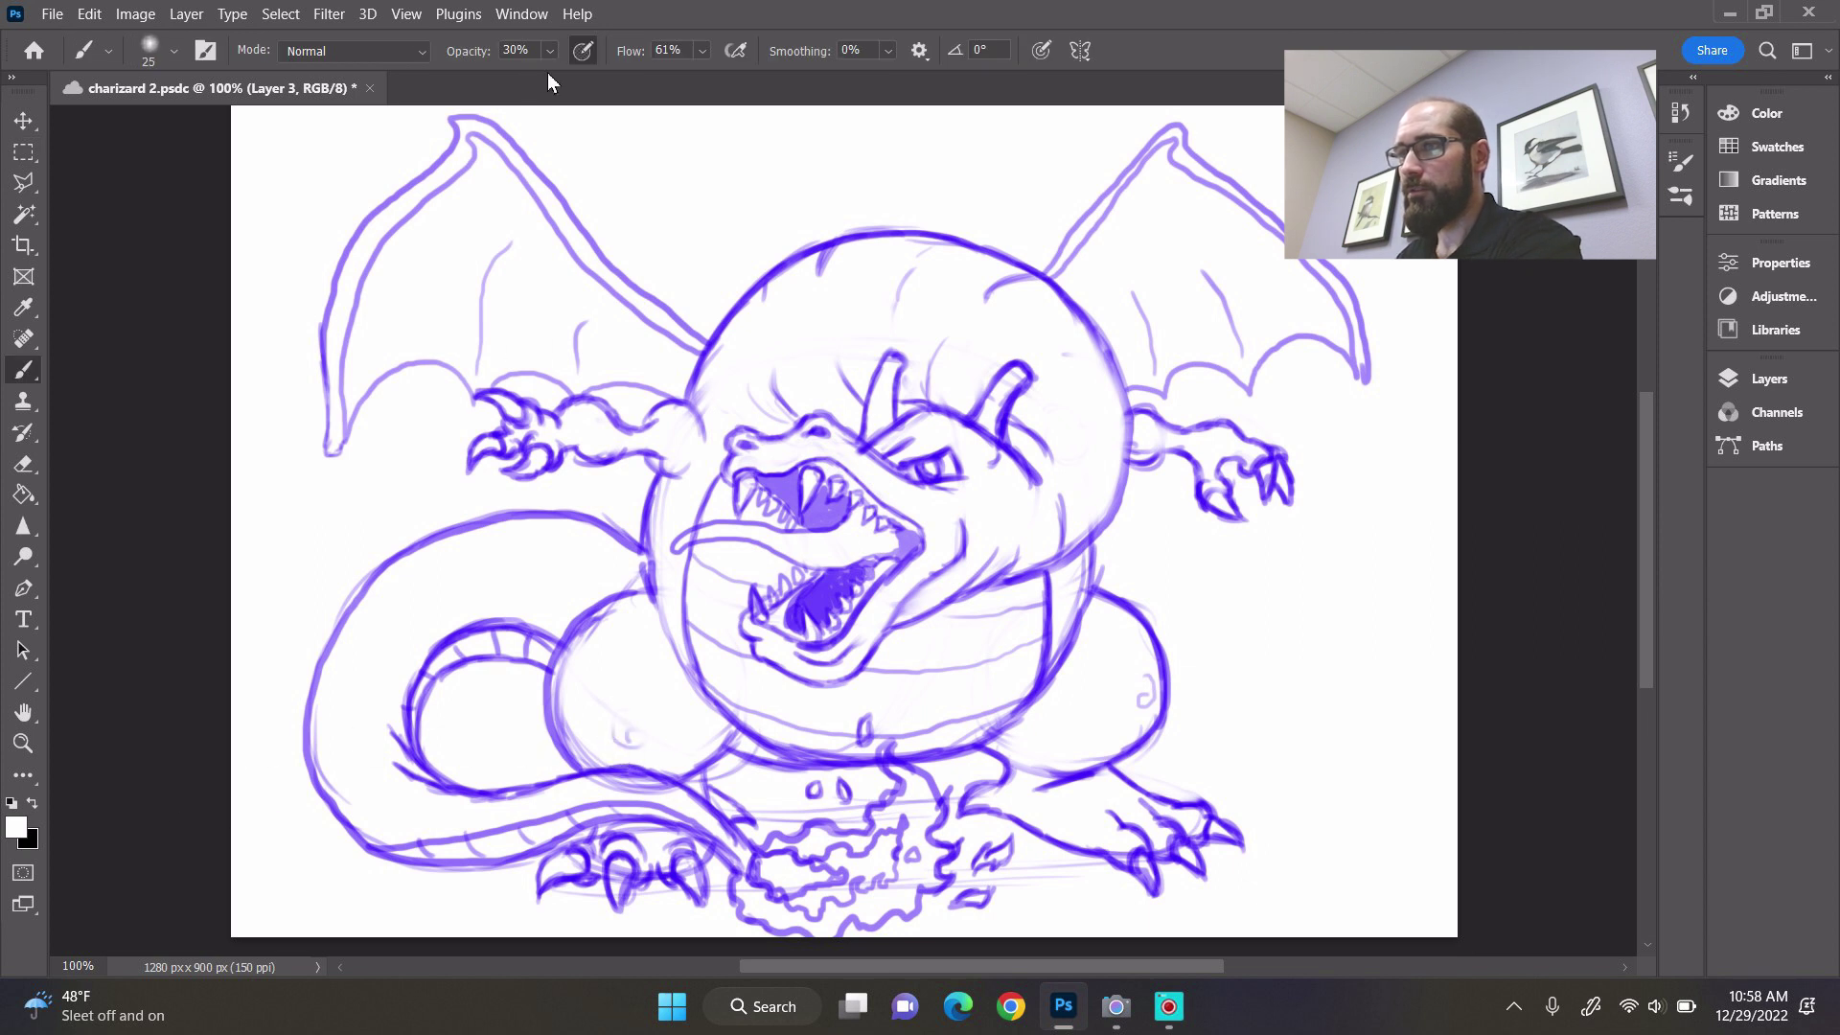
click(703, 51)
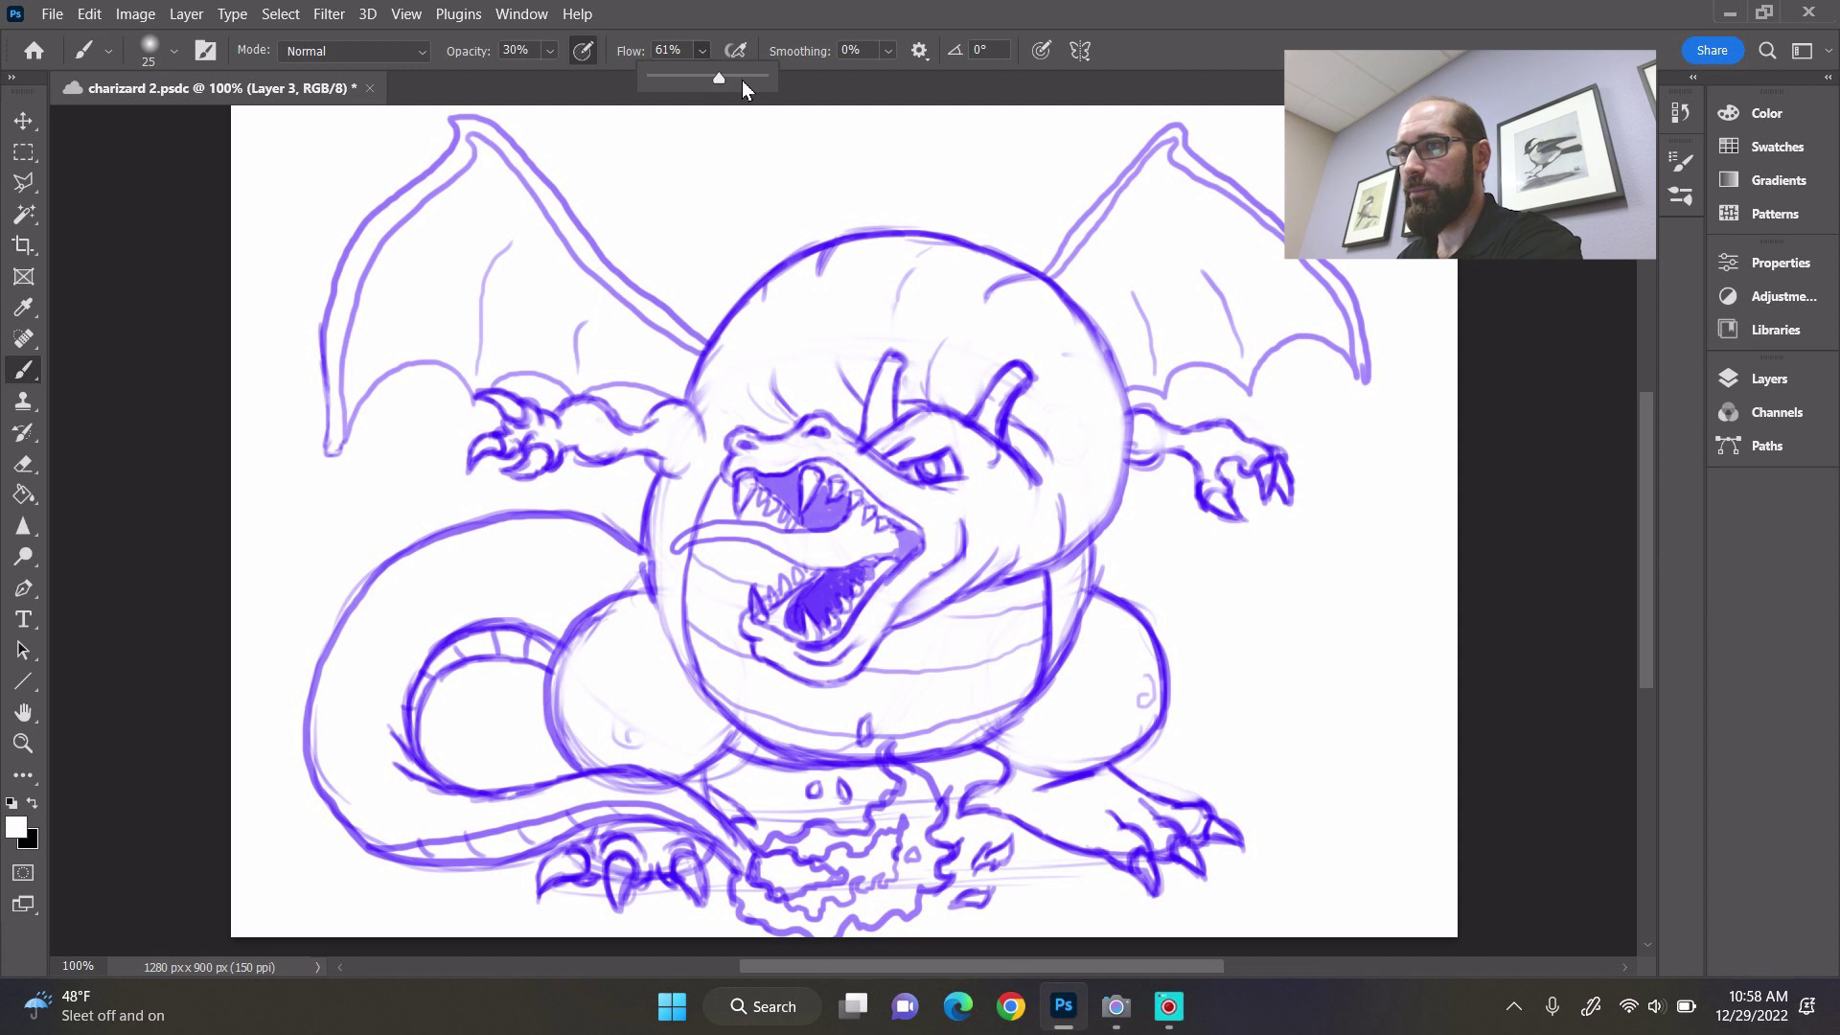
click(549, 51)
click(605, 76)
click(151, 48)
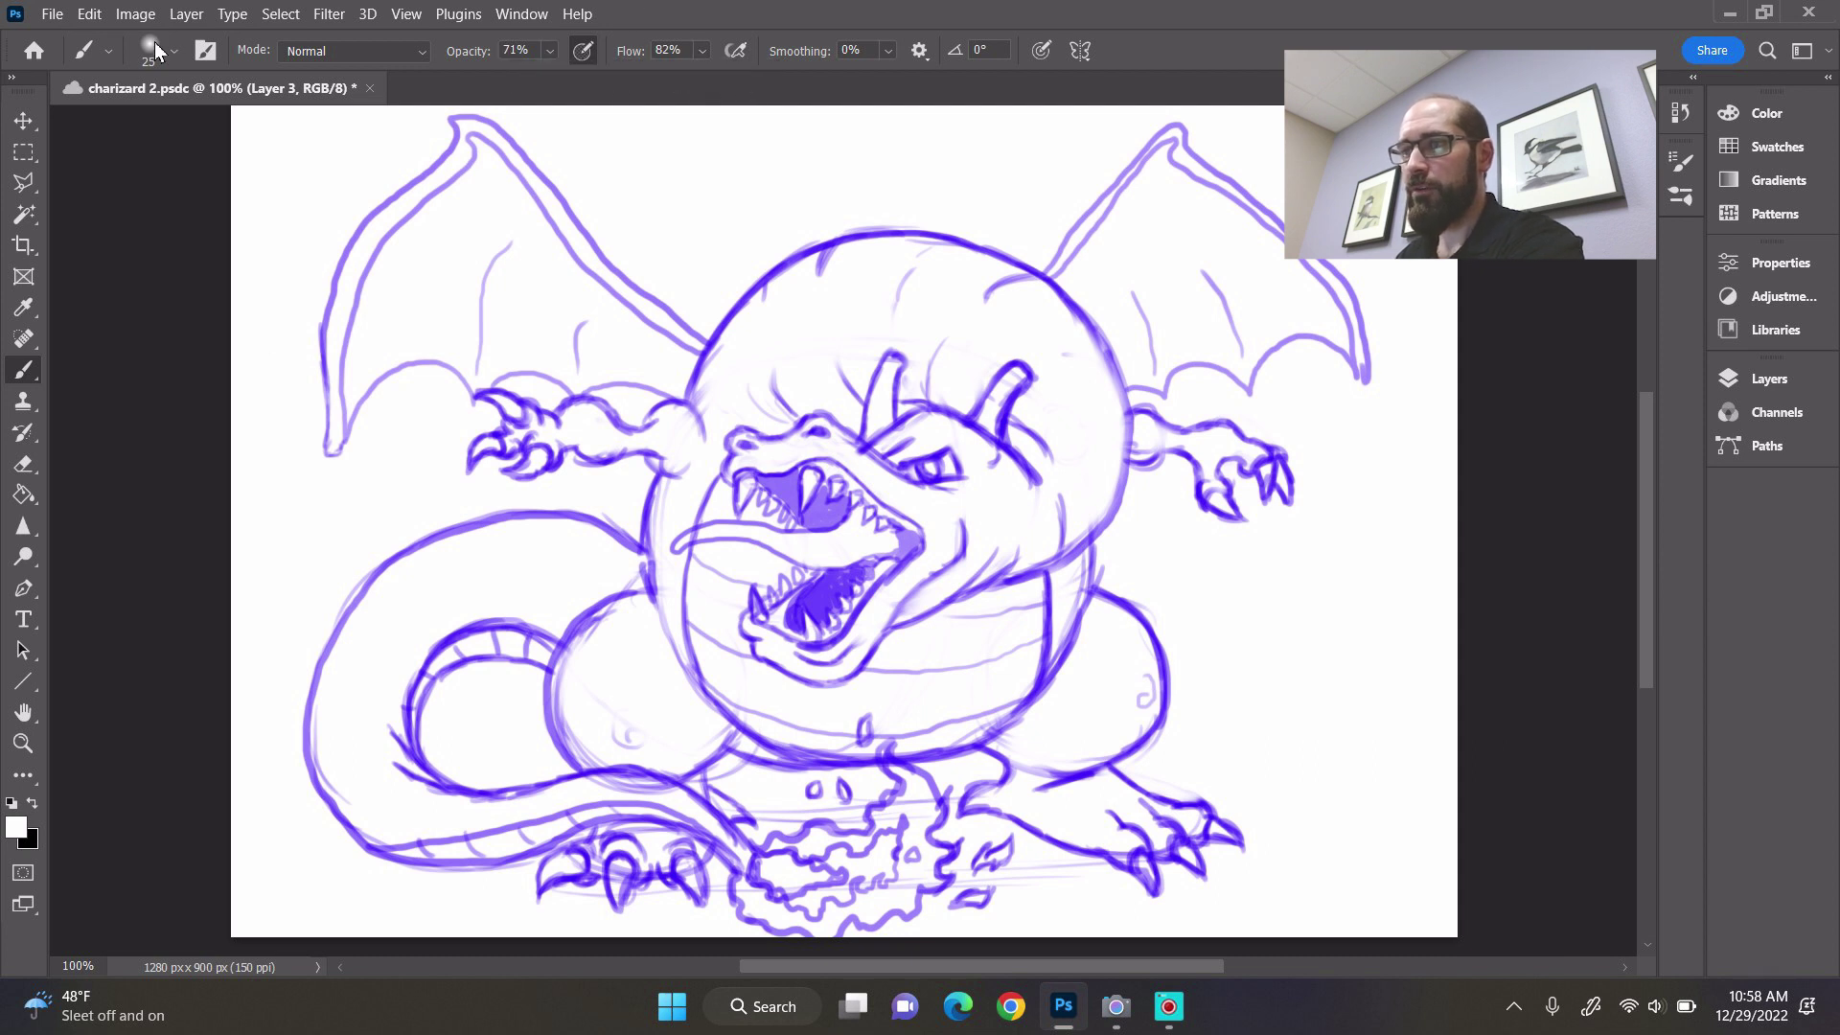
click(148, 48)
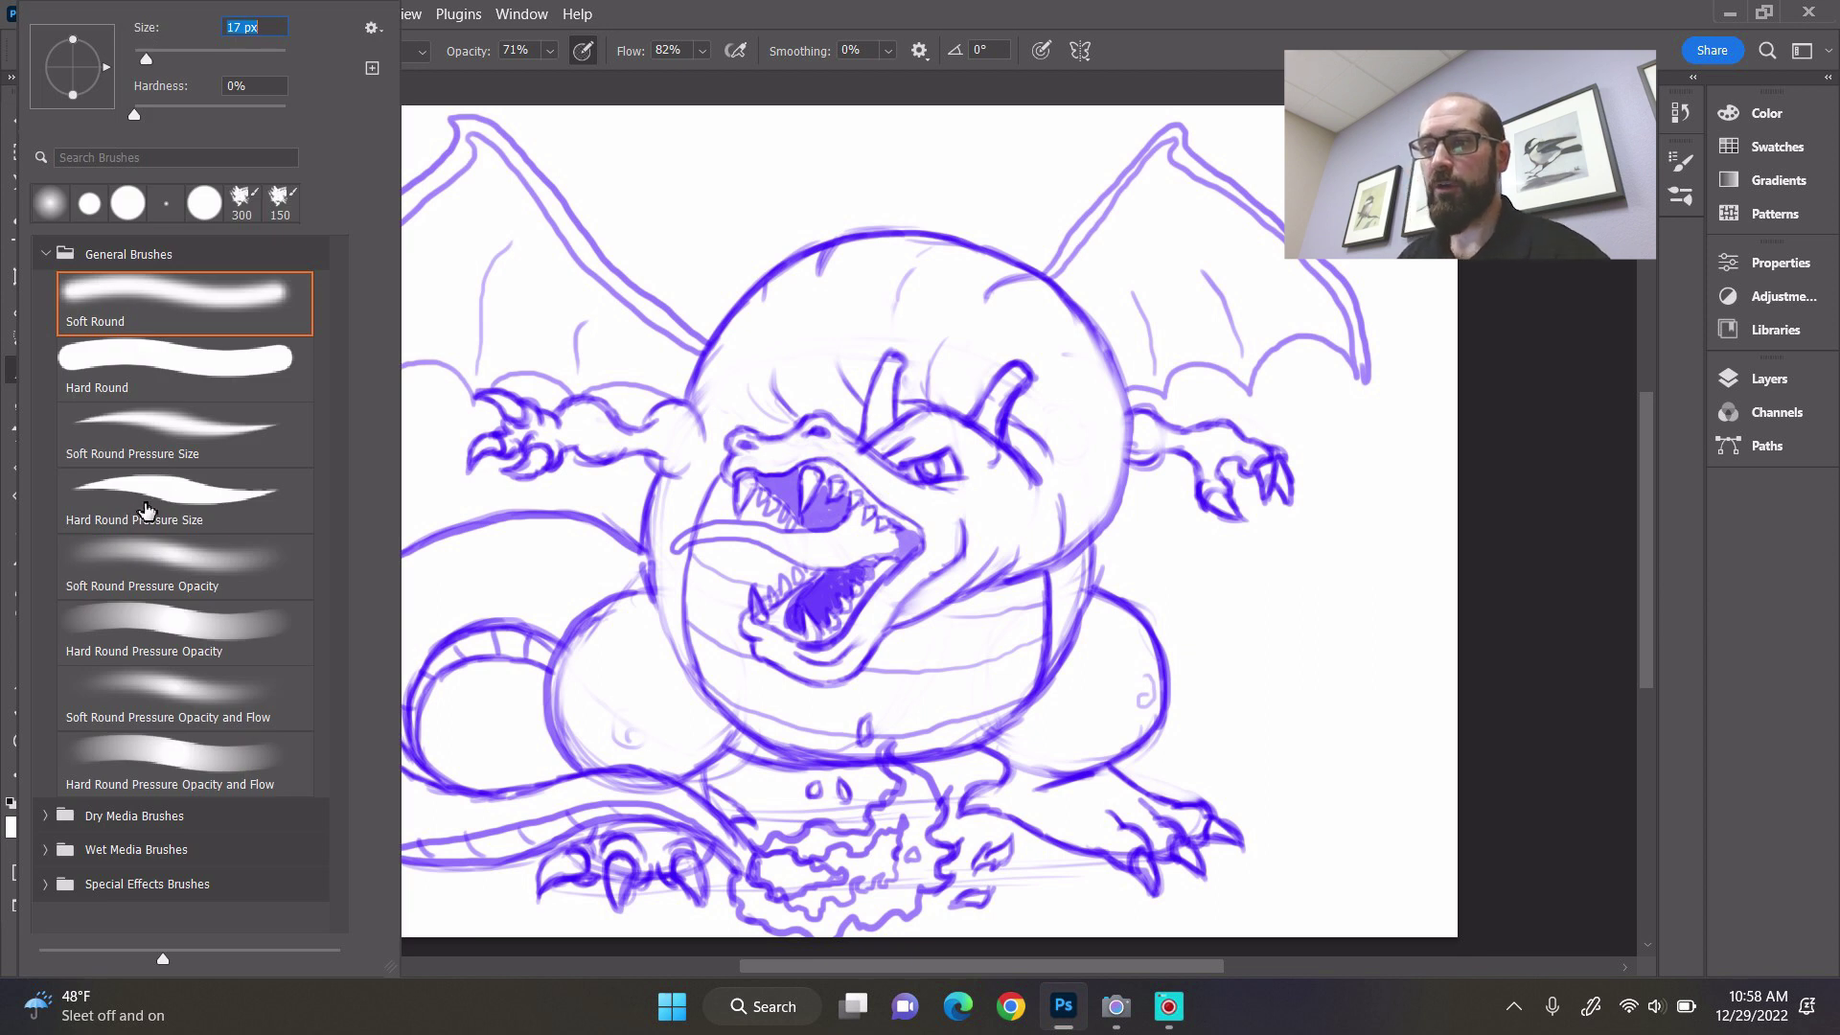
click(134, 508)
click(1141, 24)
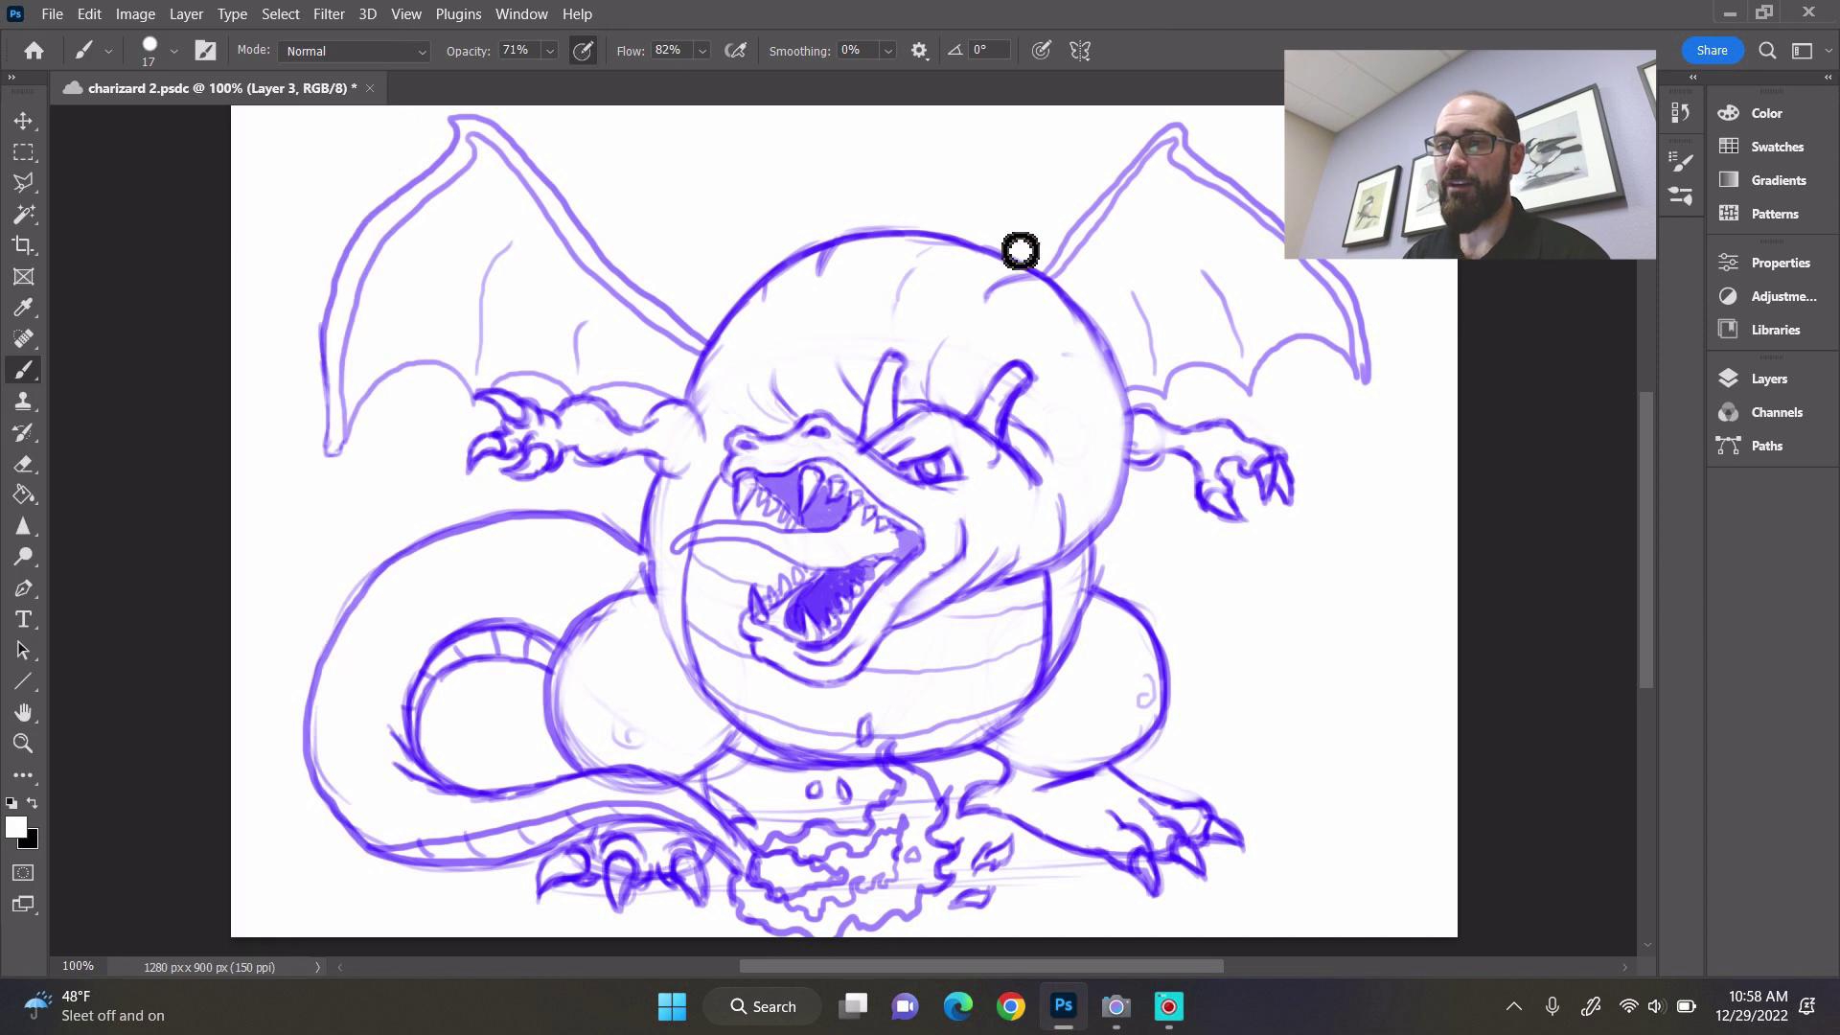
- Set the foreground colour to orange #ff9933 and raise the brush size to 30
click(17, 831)
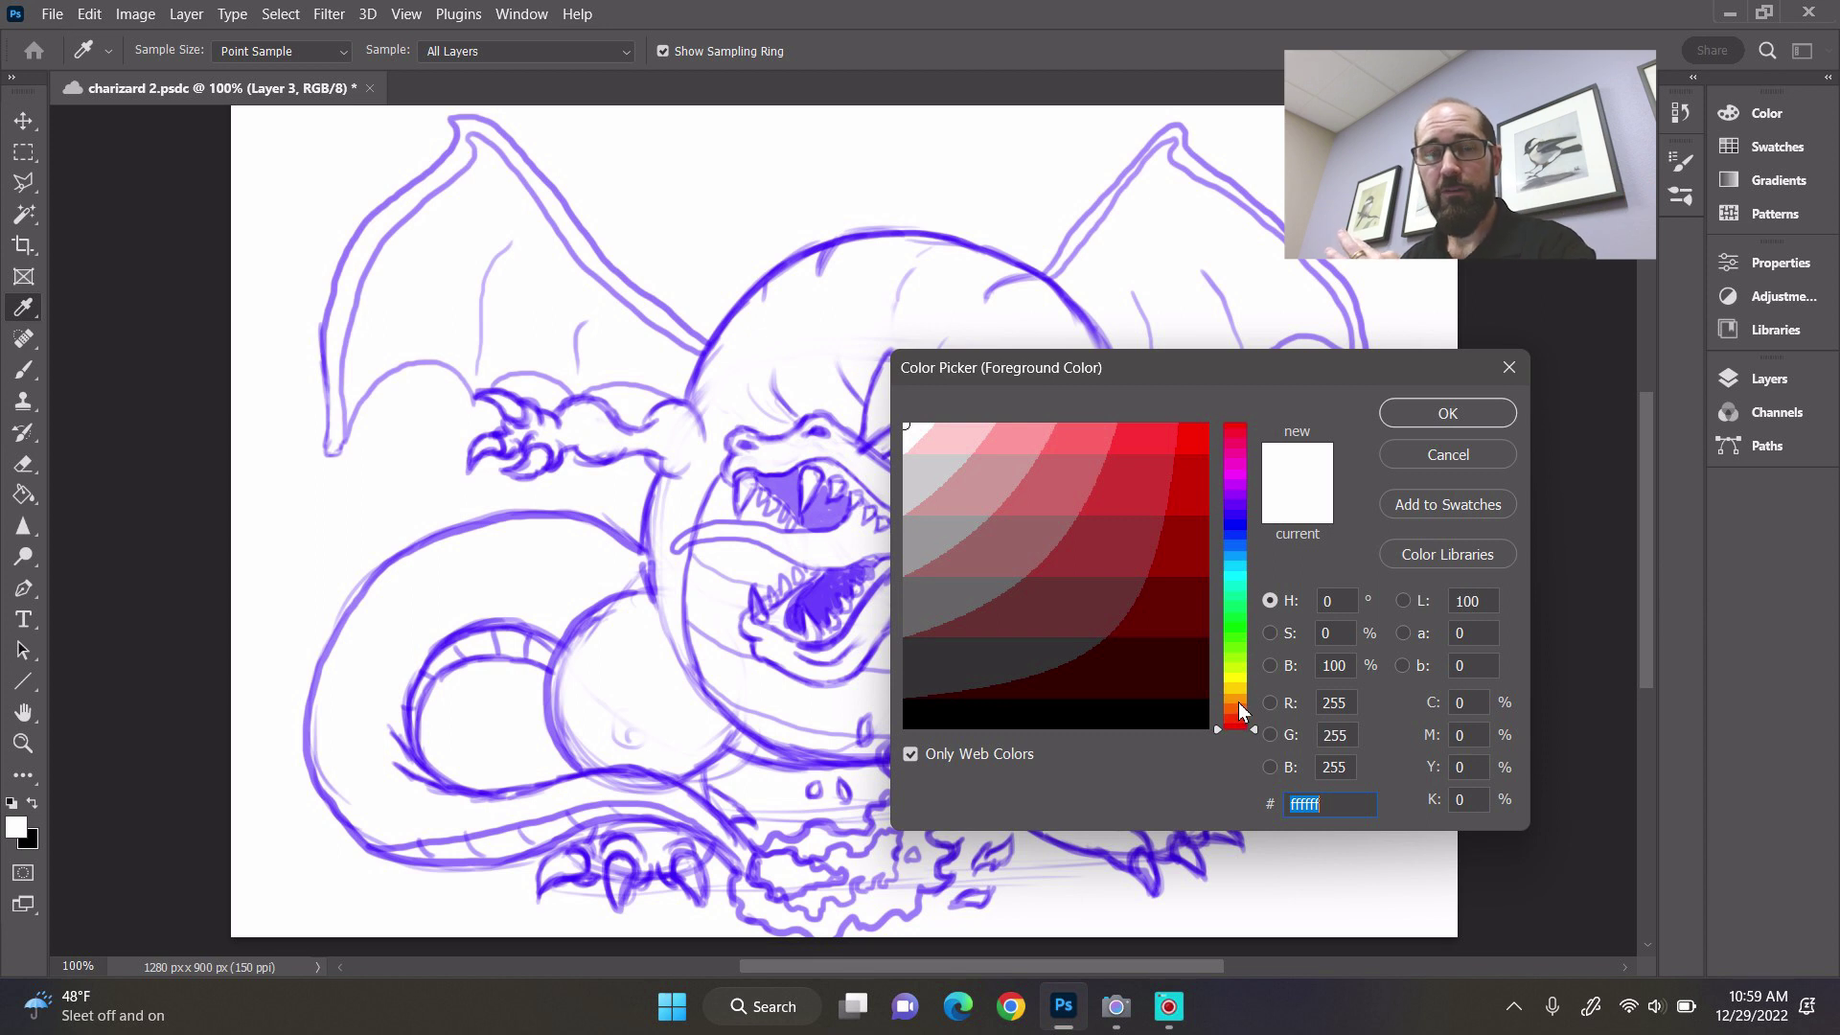
click(1239, 704)
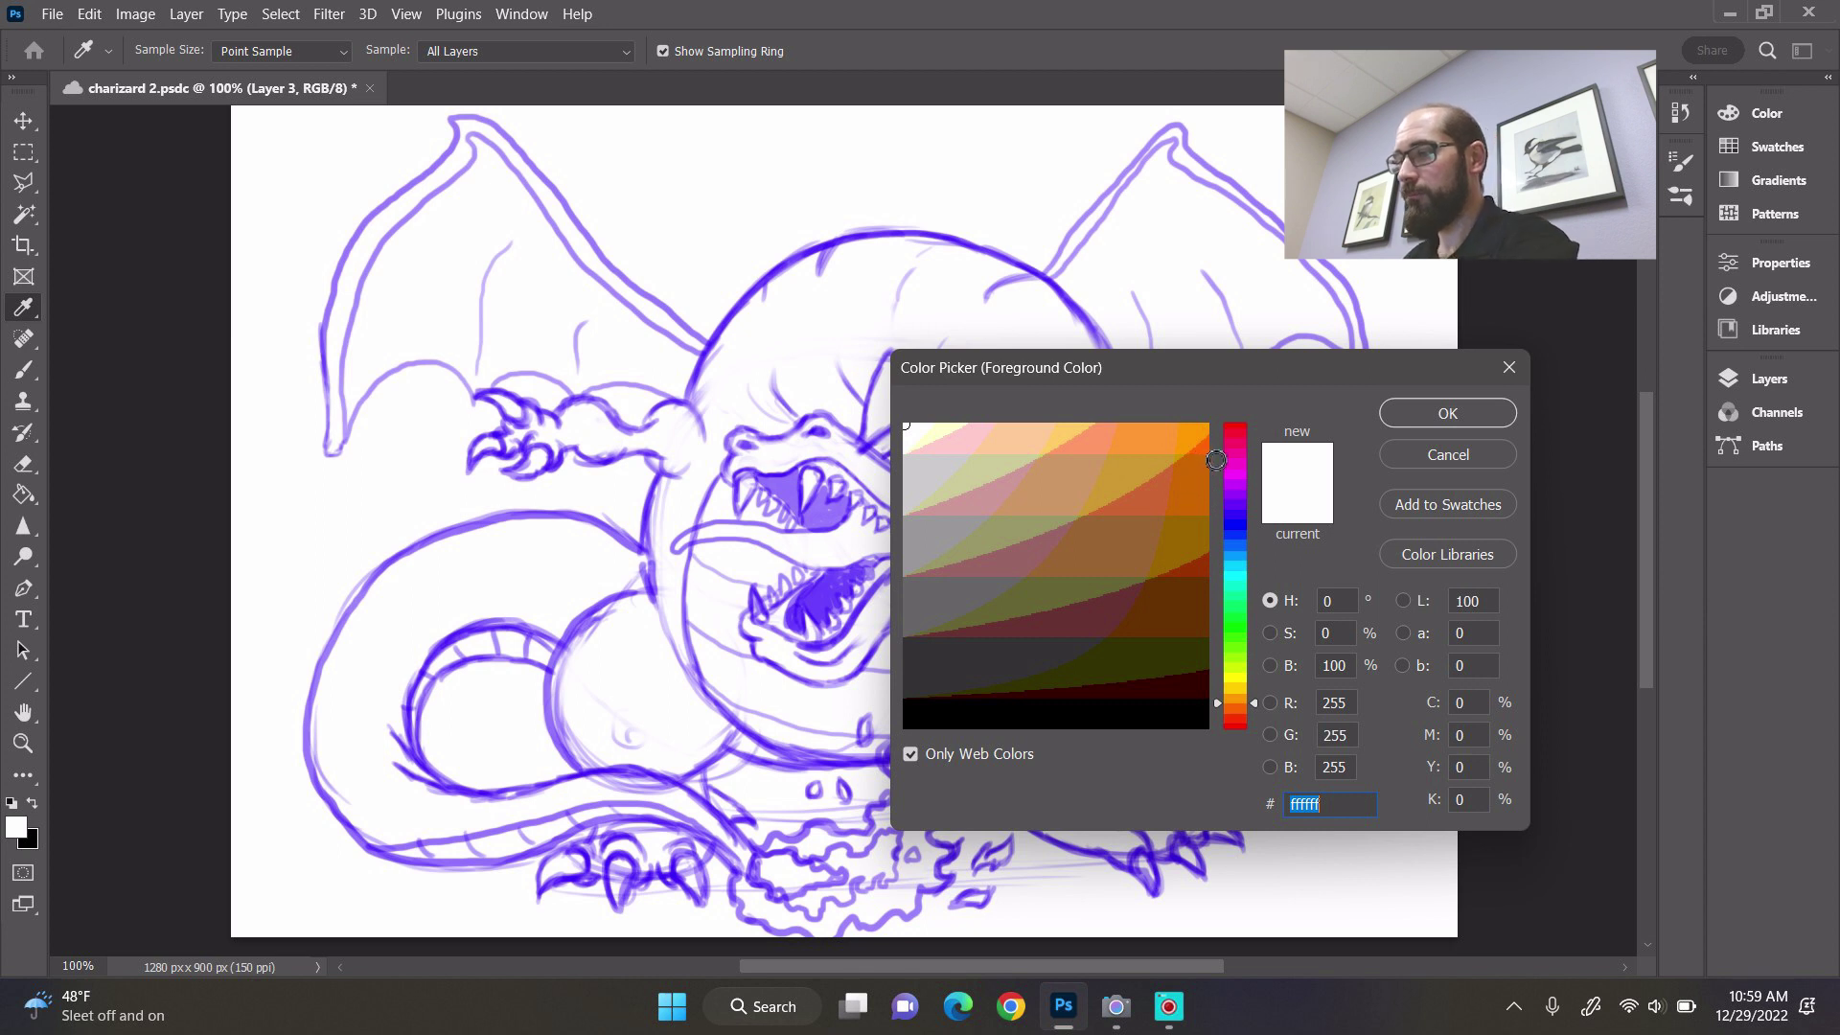
click(1174, 437)
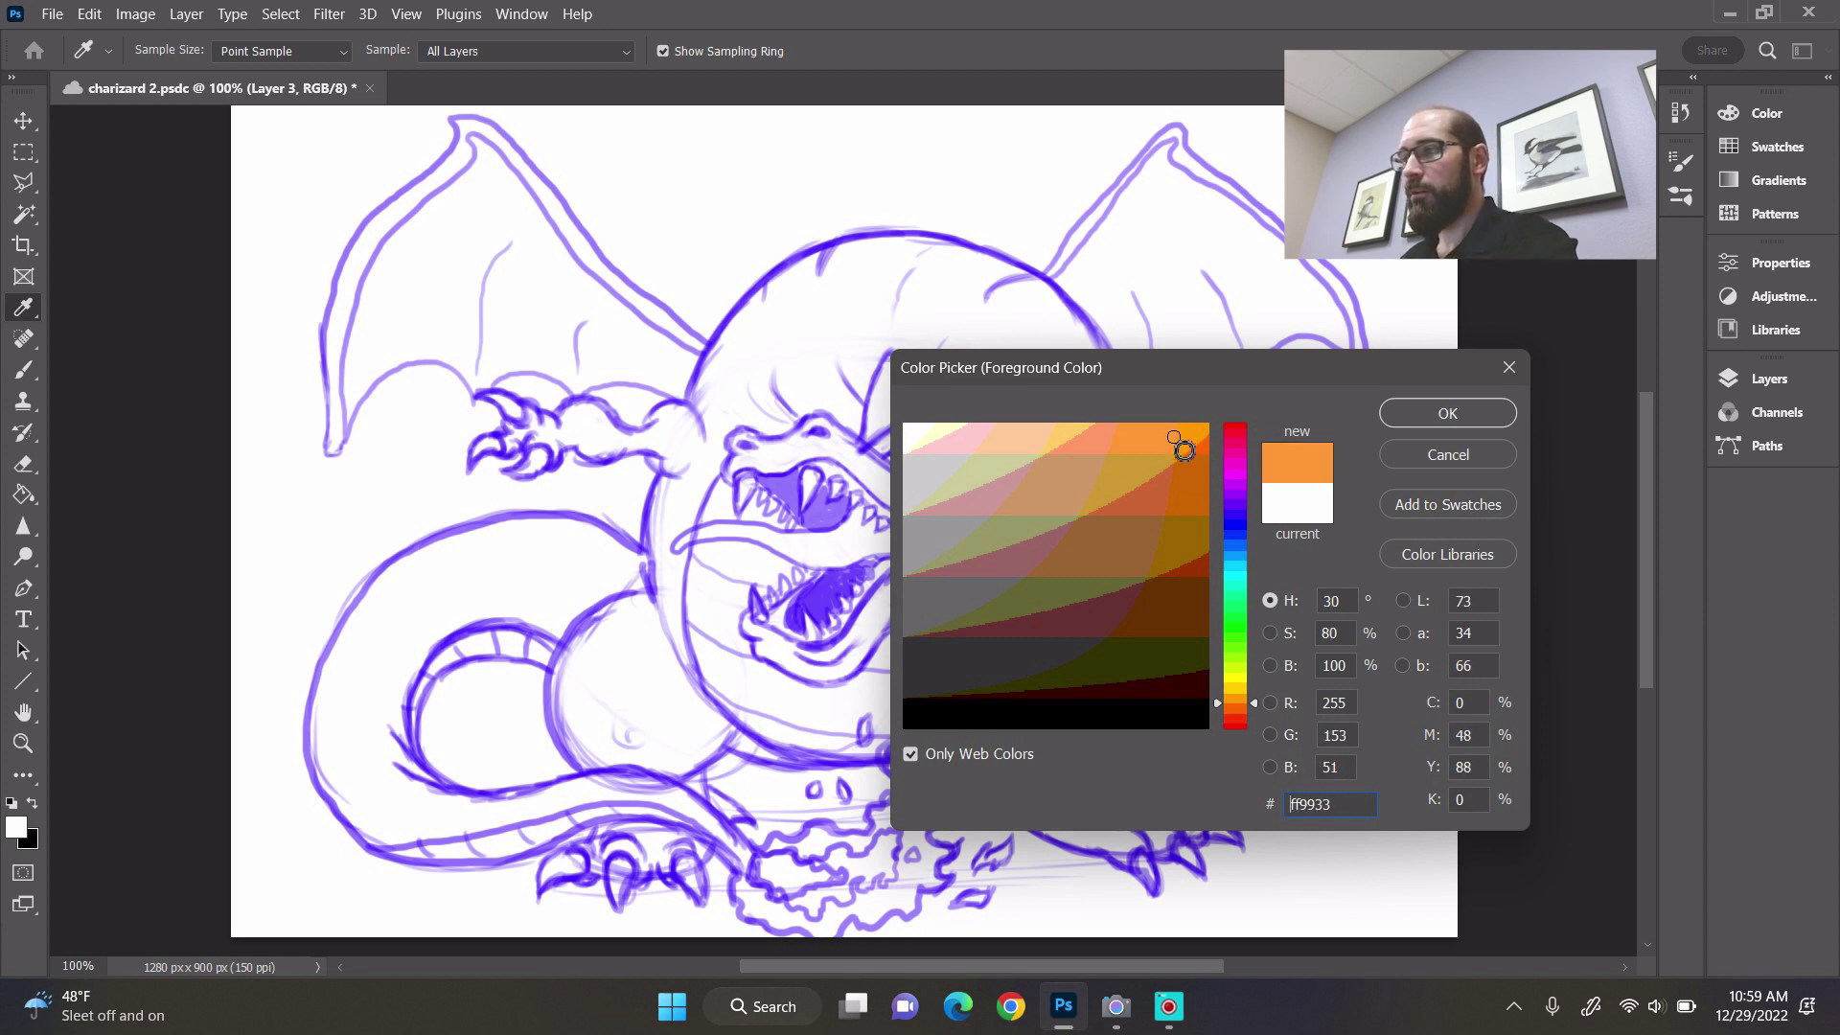
click(1448, 413)
key(b)
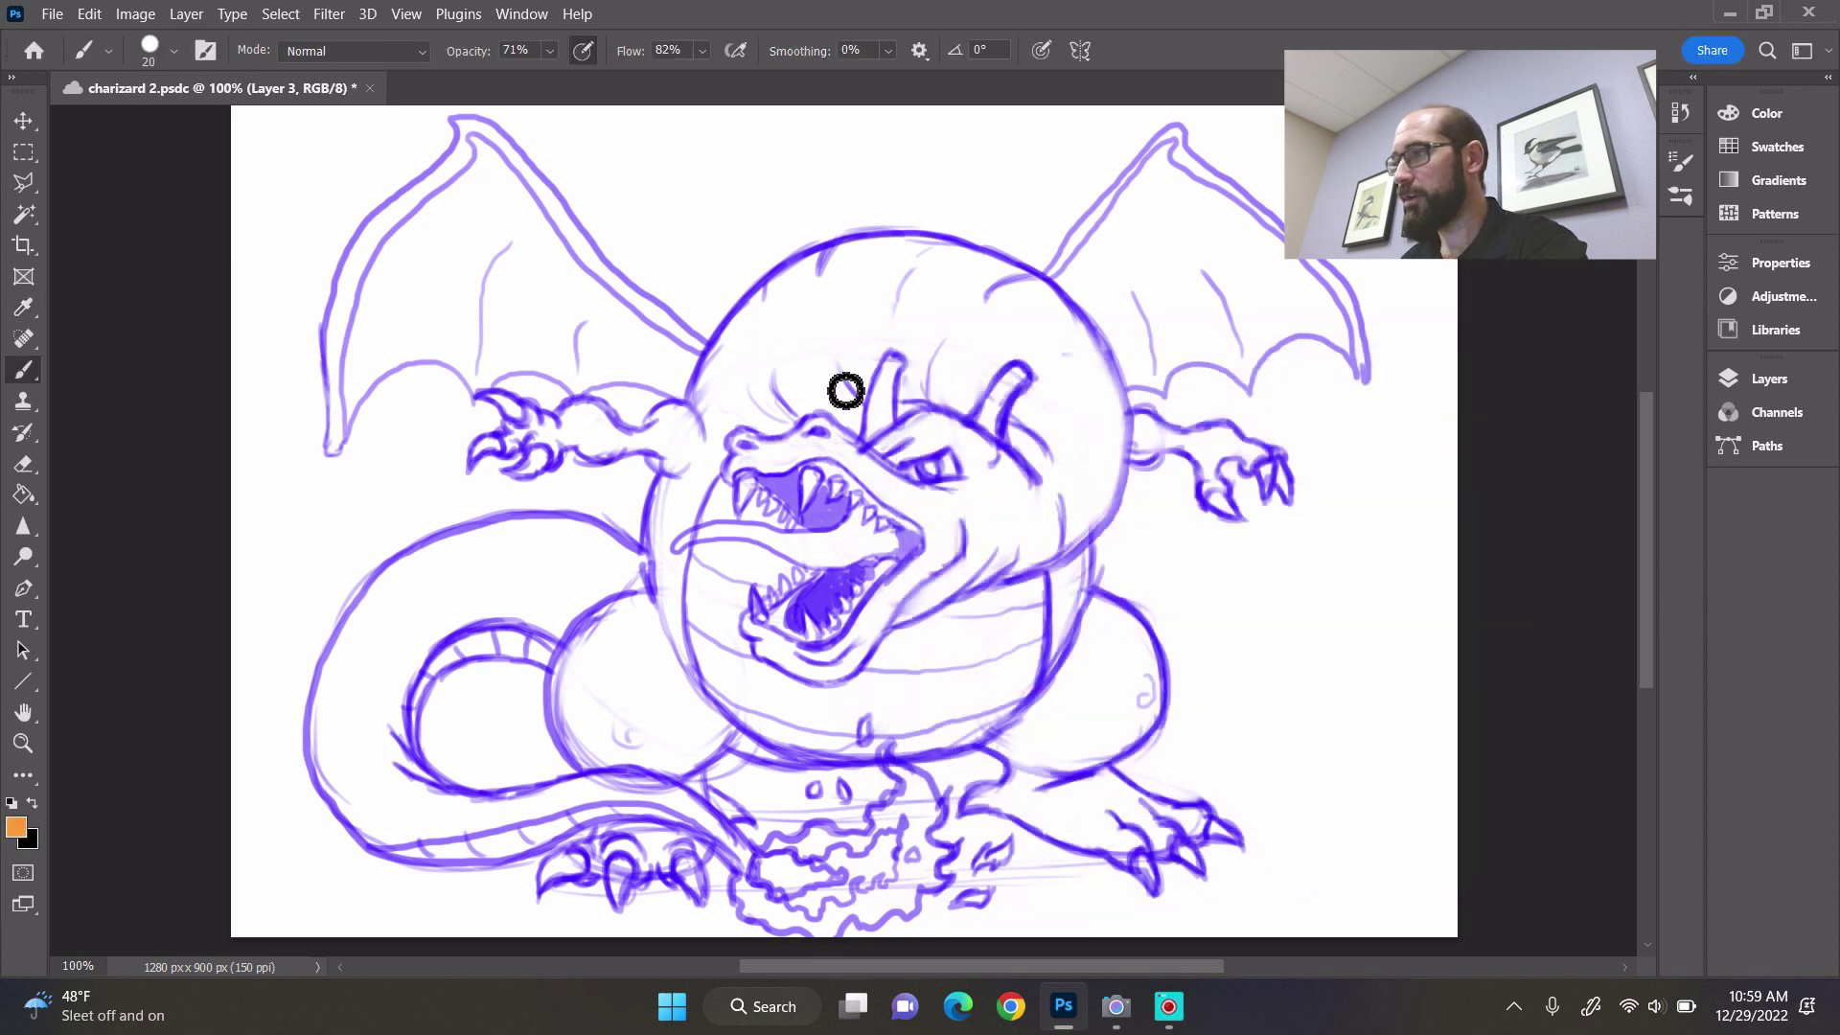
key(bracketright)
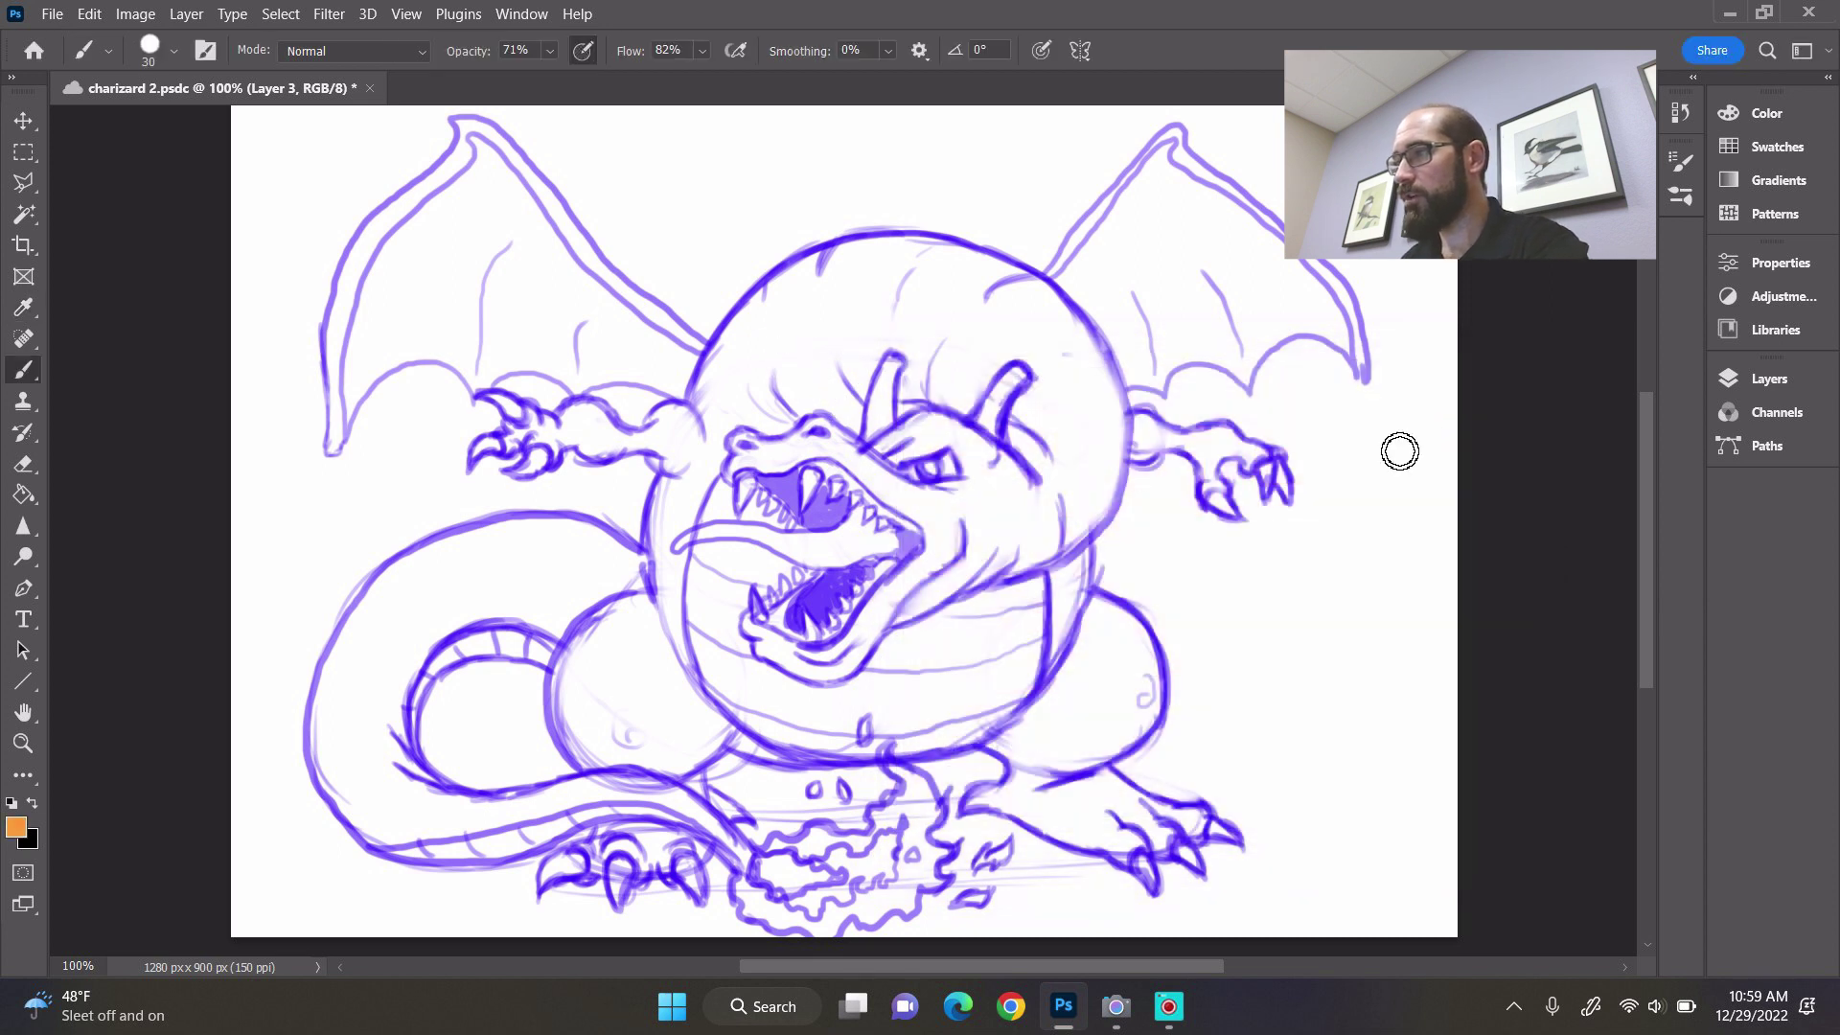
- Add a Black & White adjustment above Layer 2 and merge it down to gray the sketch
click(1725, 381)
click(1577, 525)
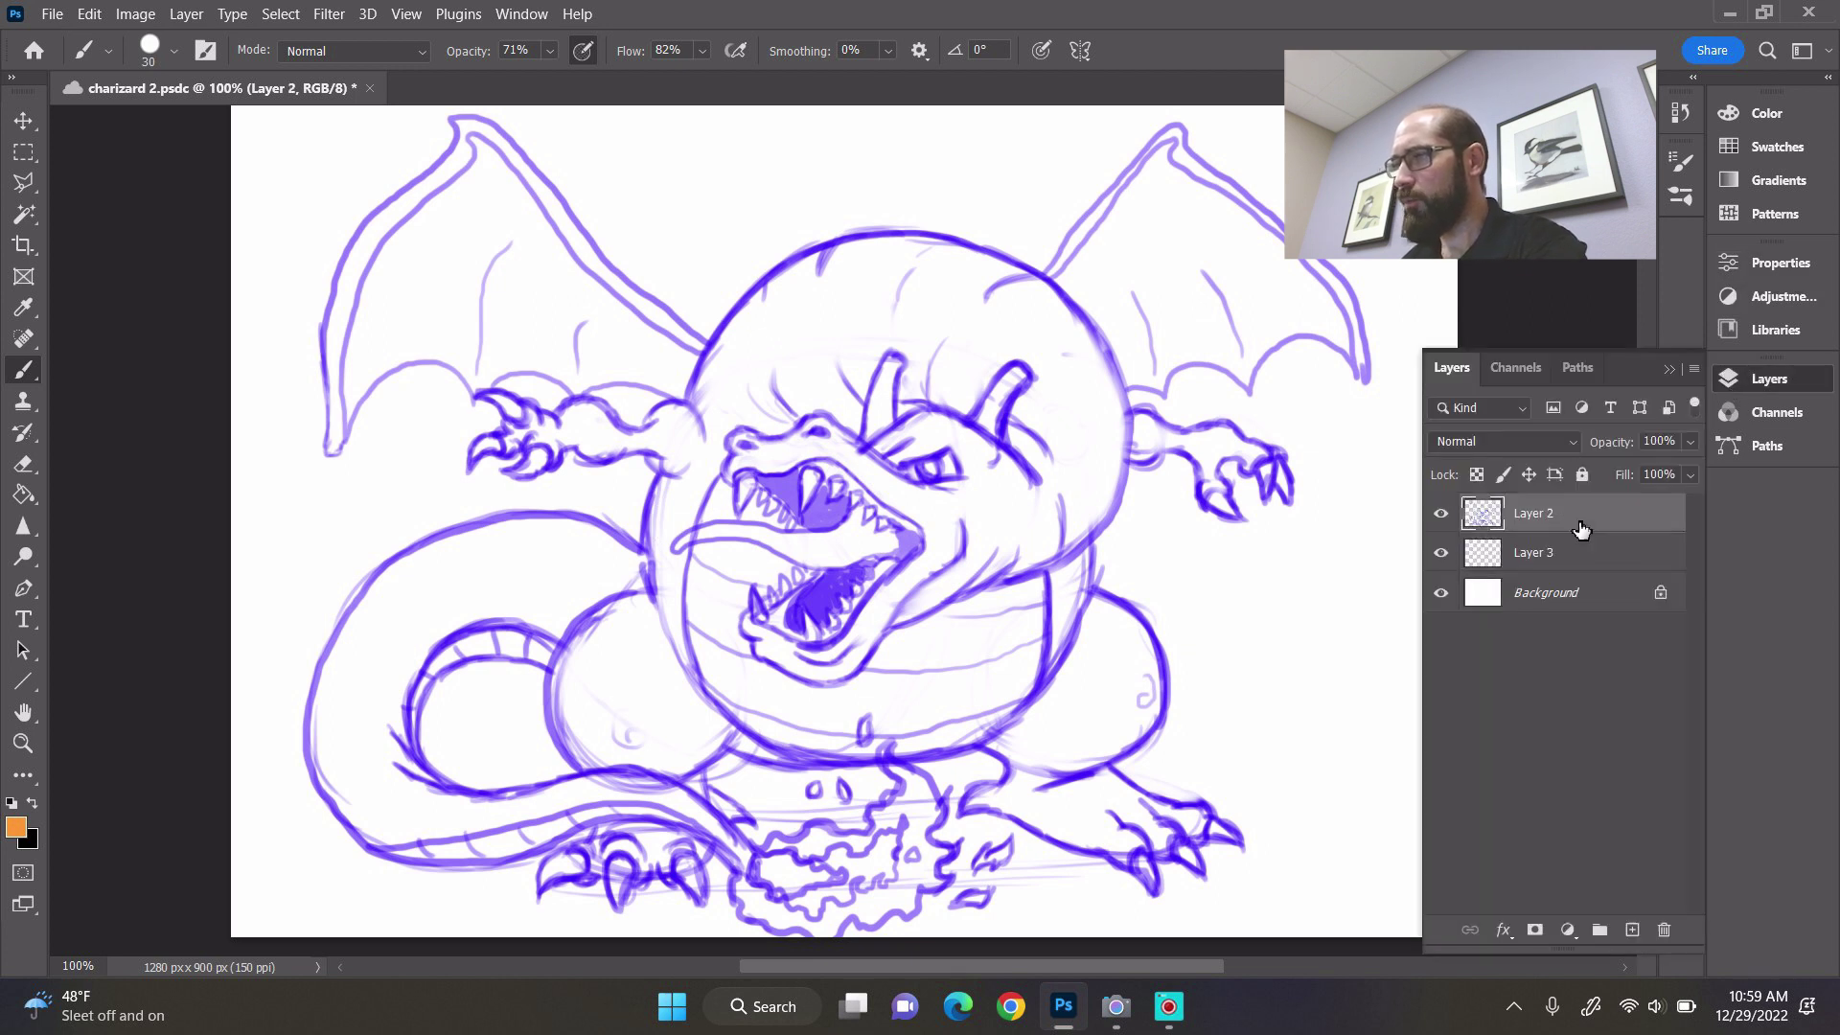
click(1570, 926)
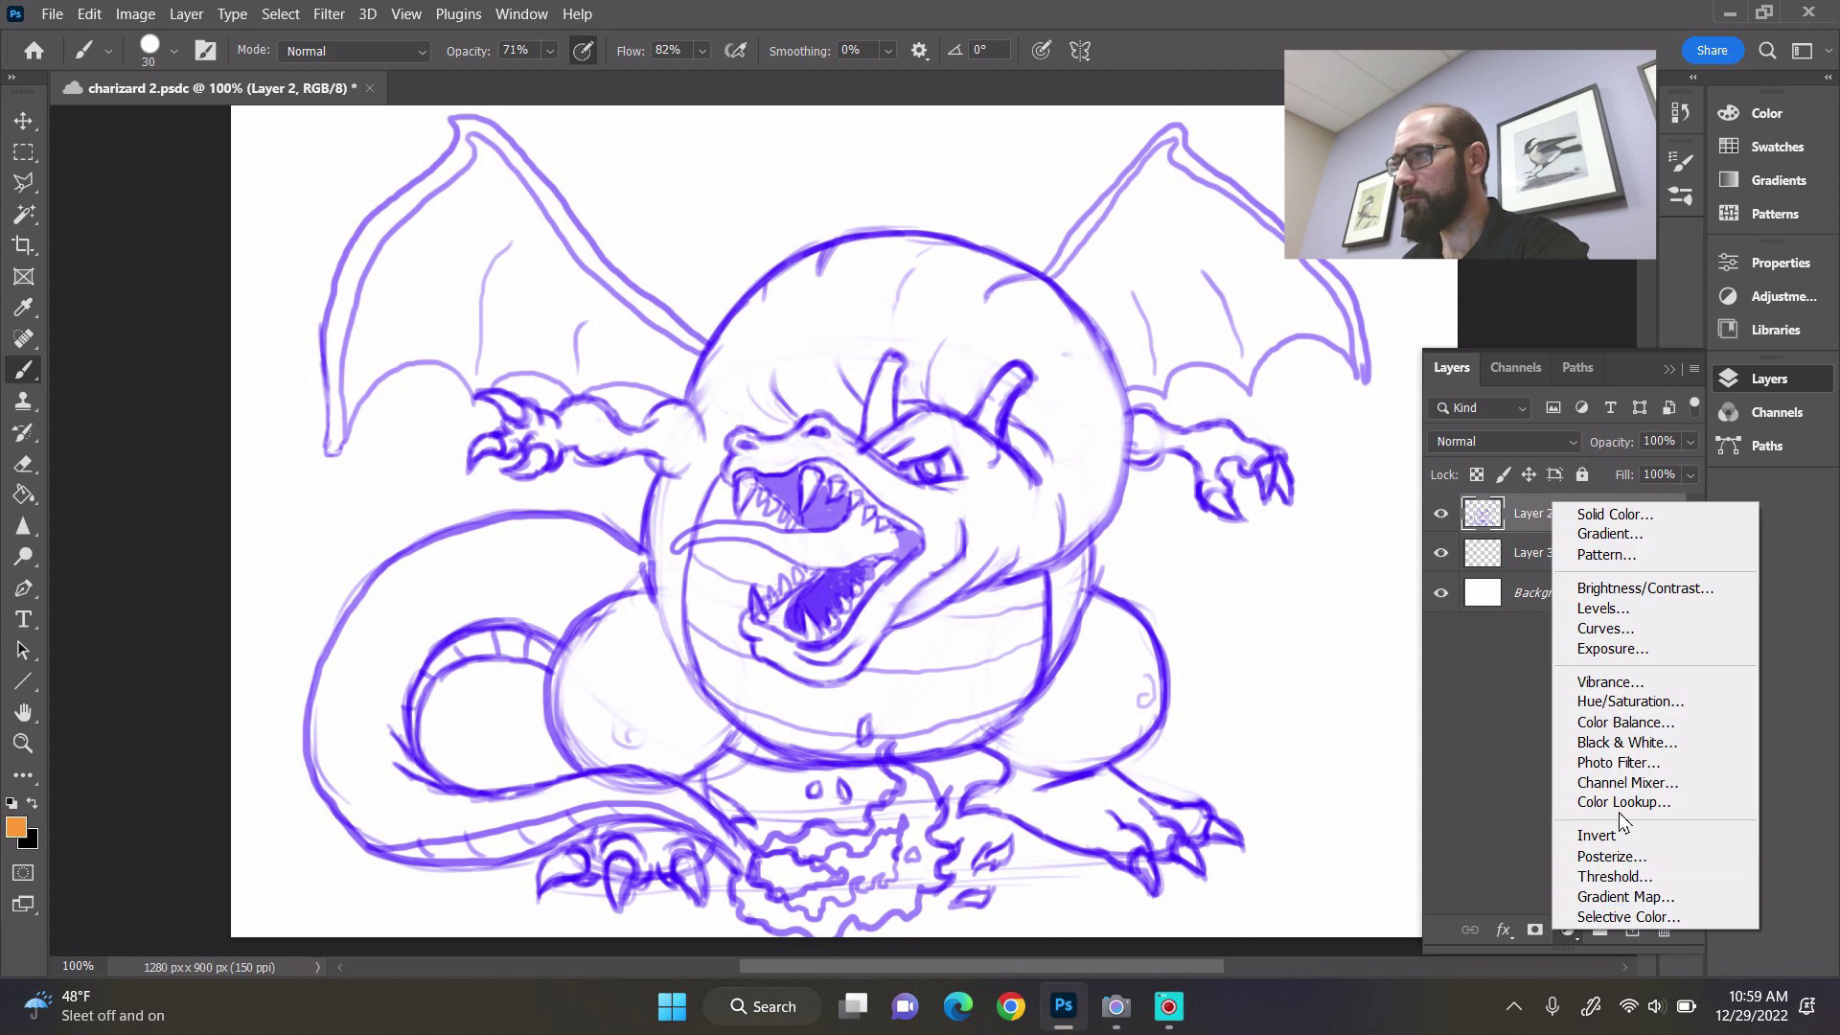
click(1640, 744)
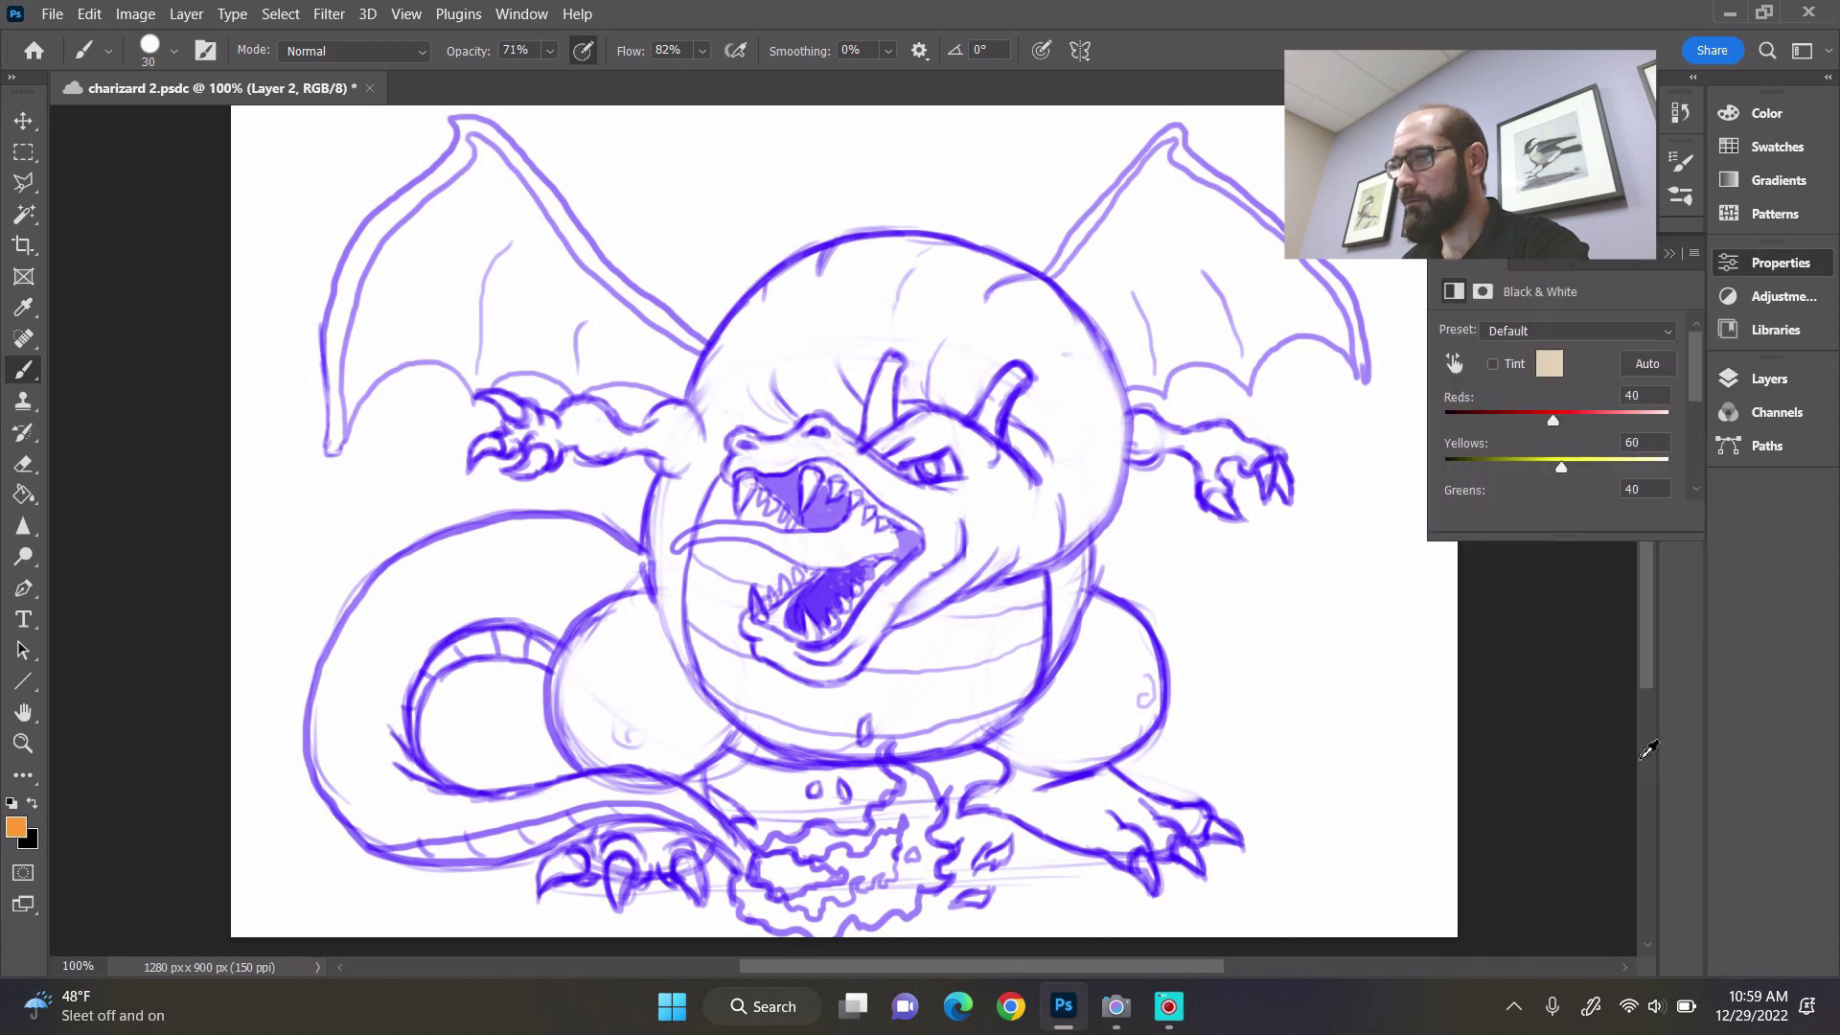
click(1729, 382)
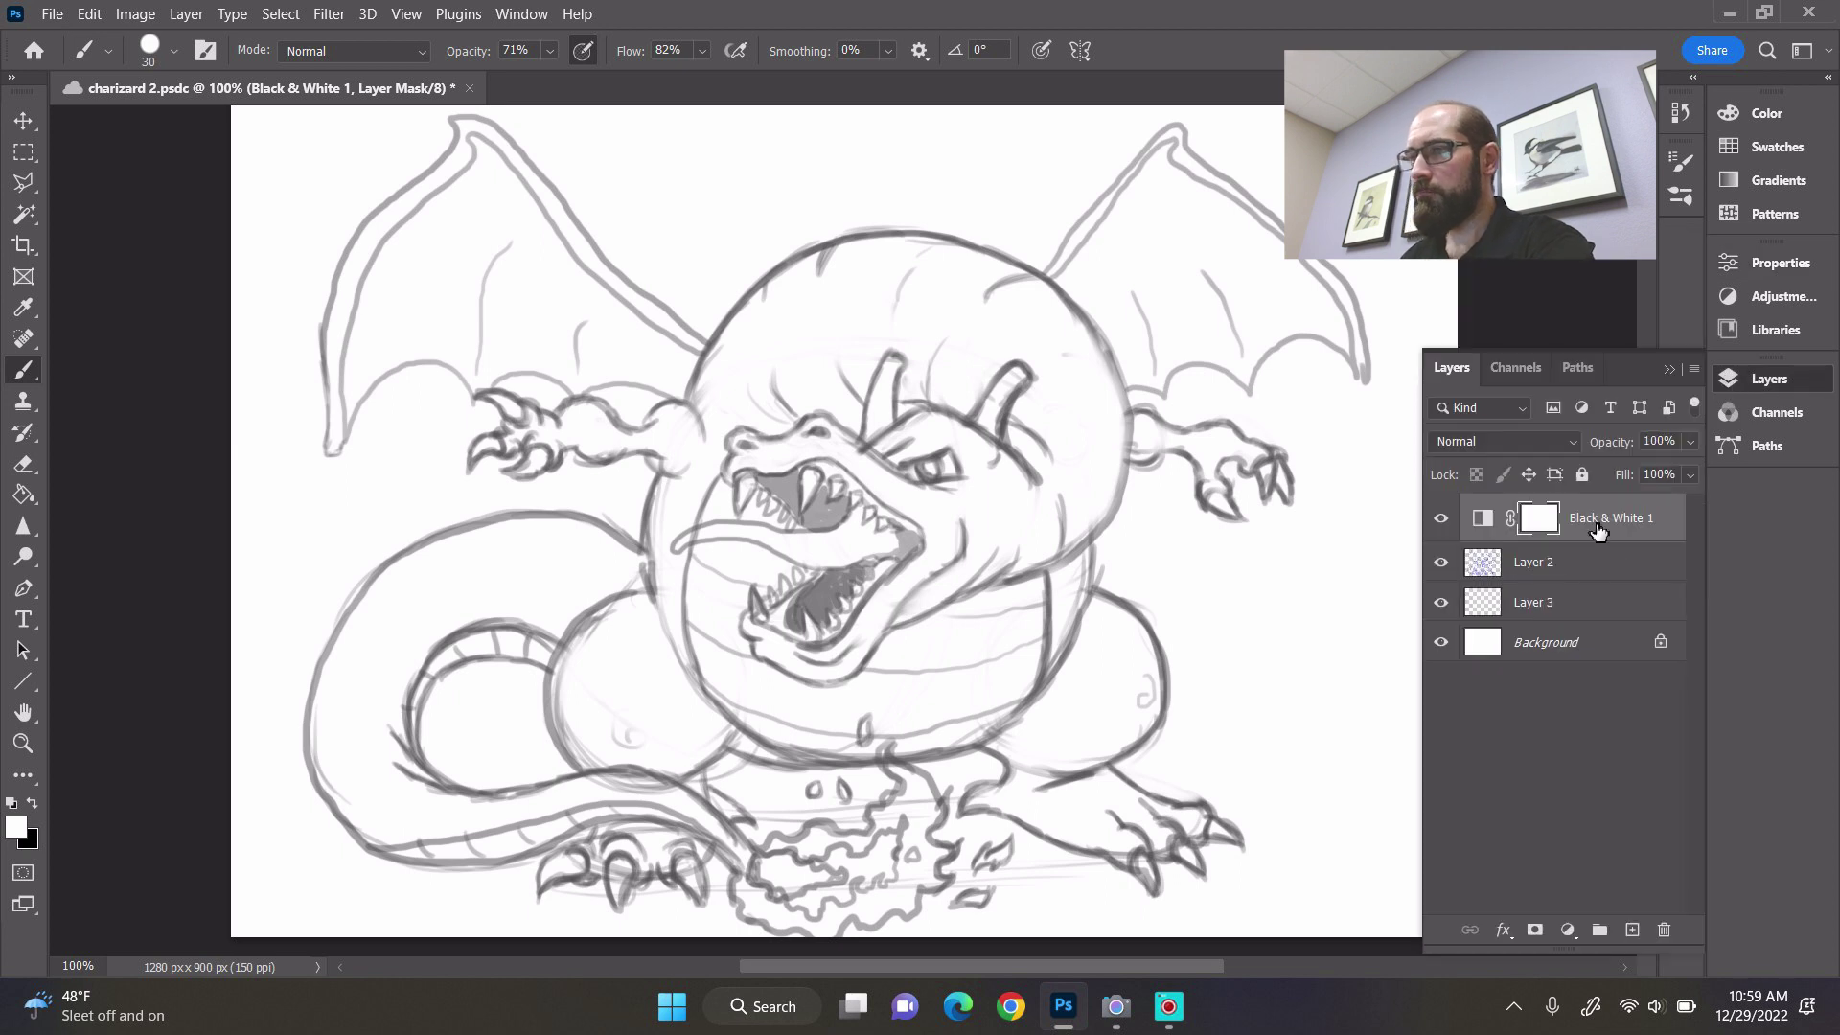
click(1591, 575)
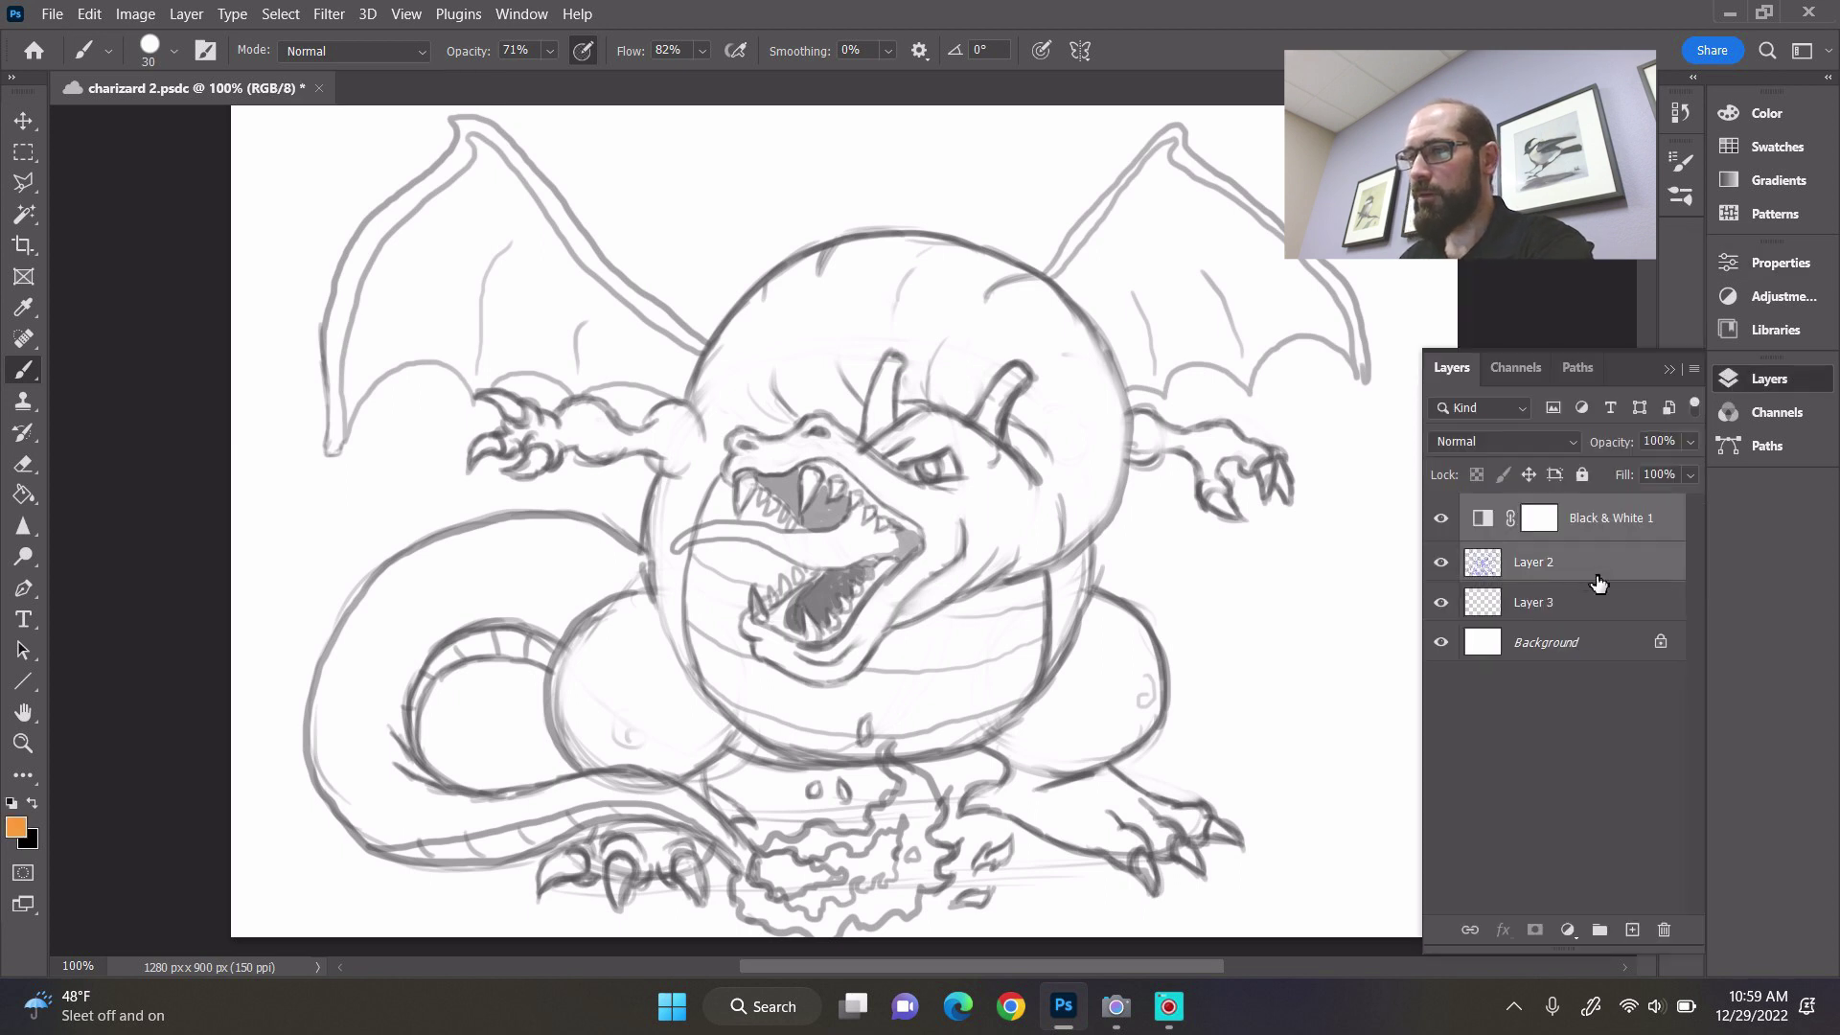
key(ctrl+e)
- Select Layer 3 and save the document, testing and undoing an orange shoulder stroke
click(1597, 552)
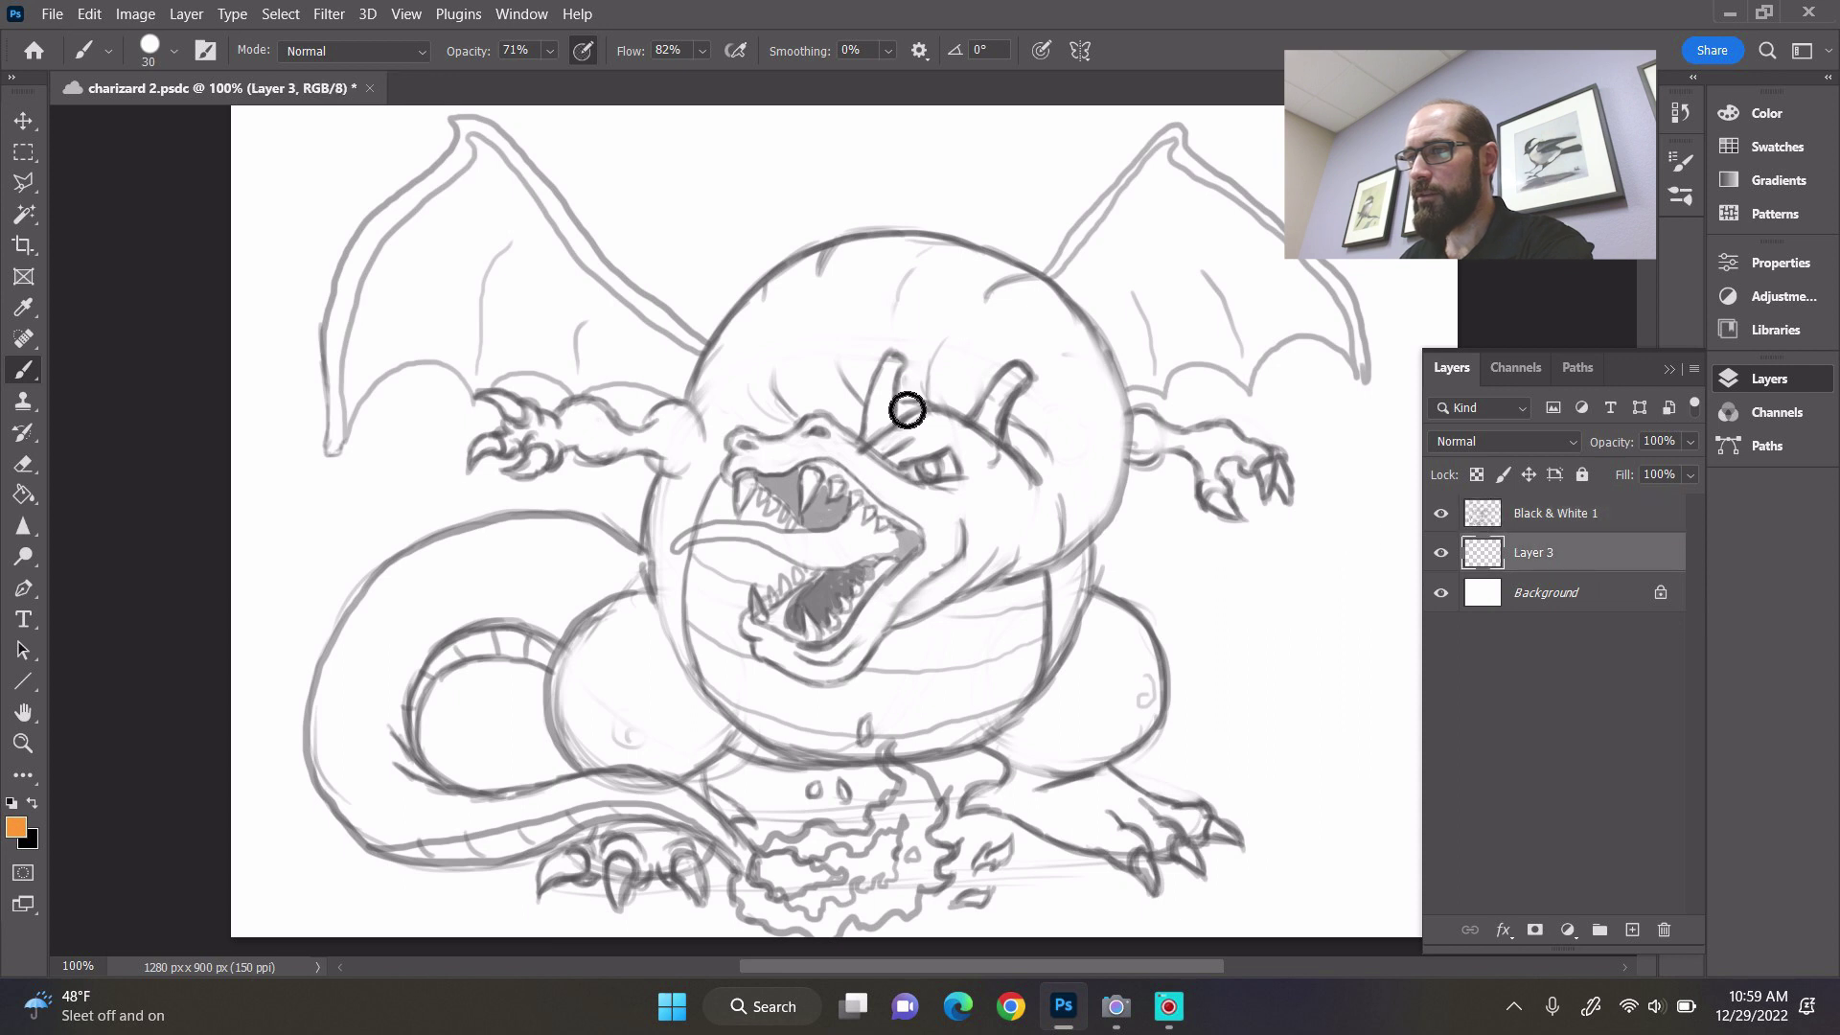
key(ctrl+s)
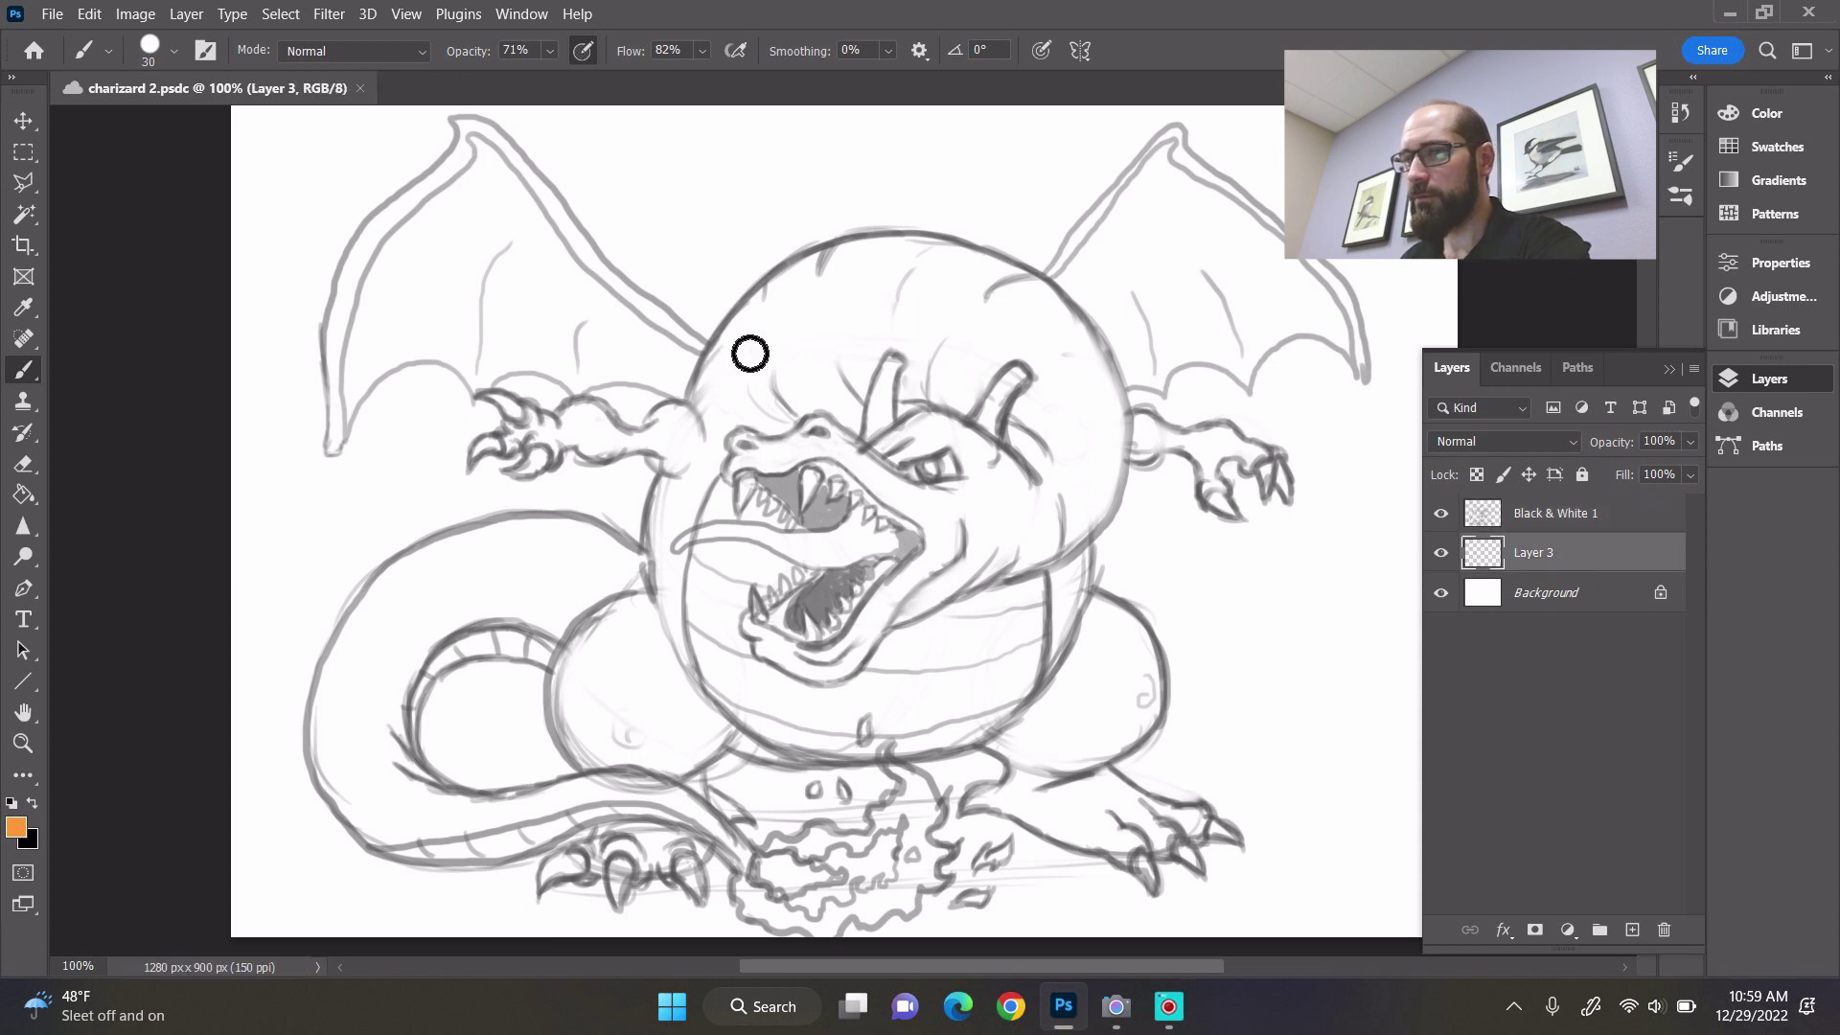
drag(754, 358, 710, 475)
key(ctrl+z)
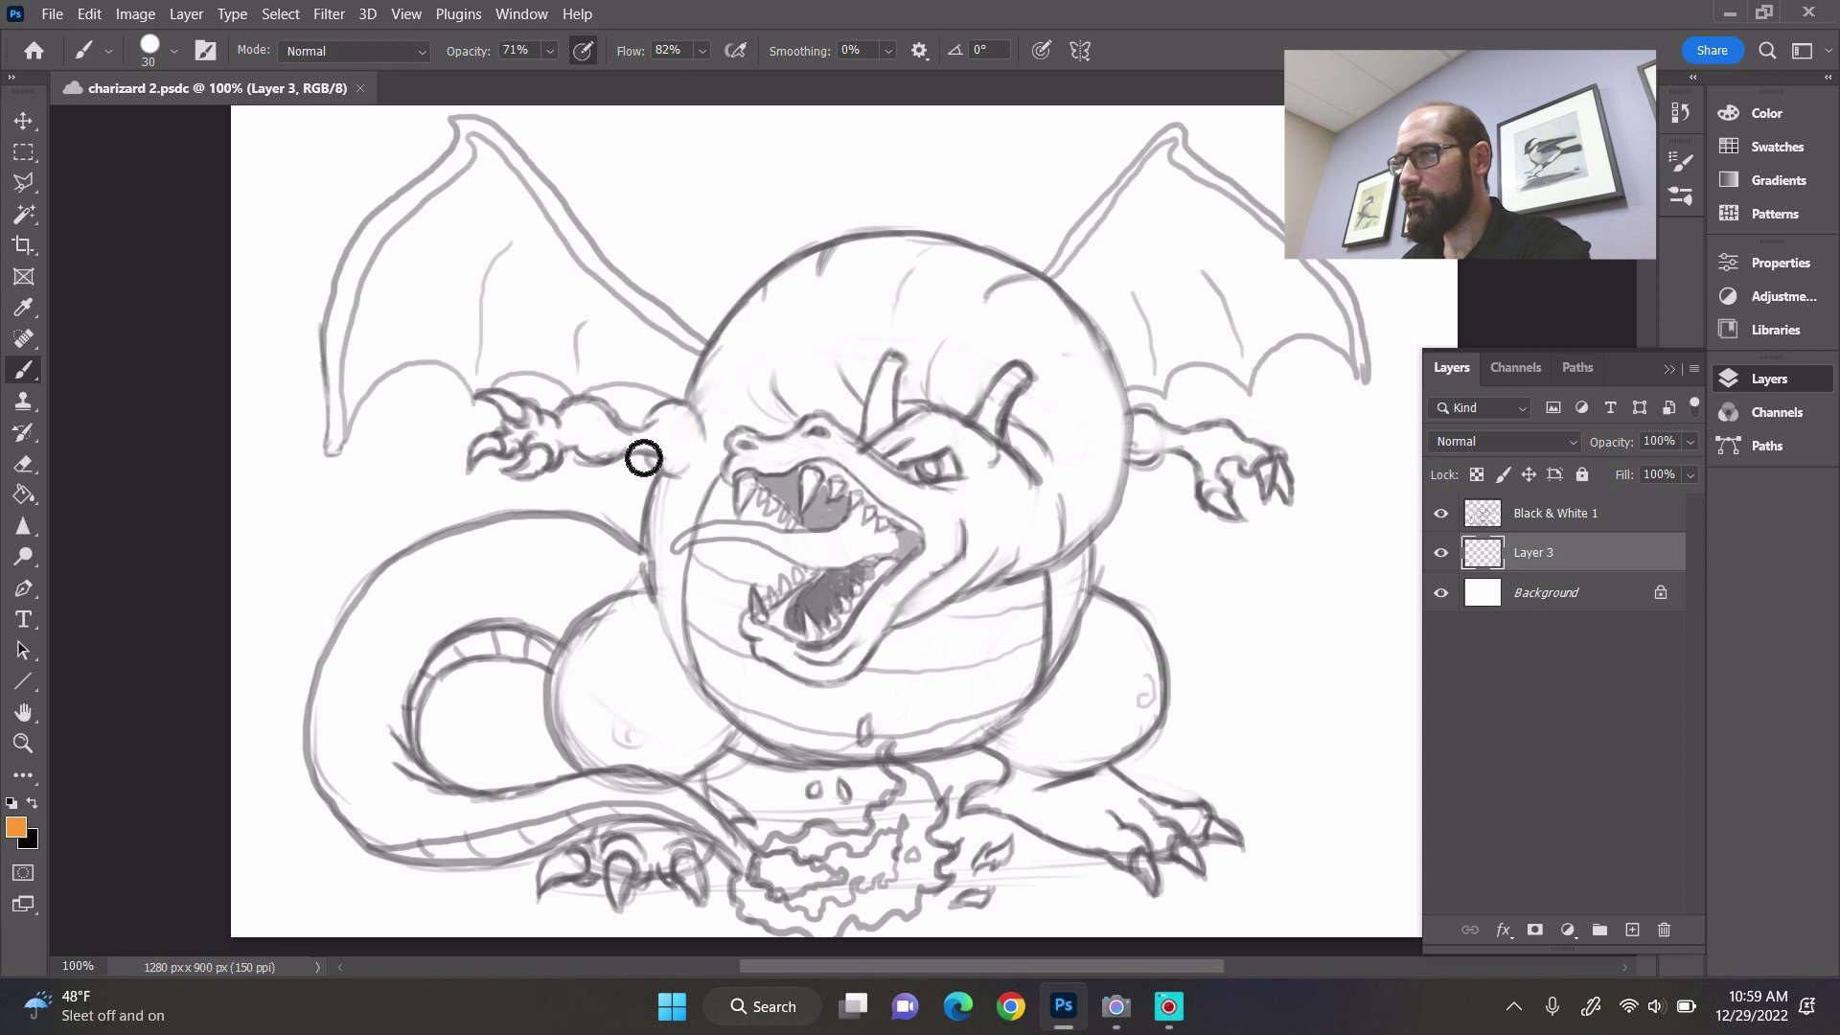
- Change the foreground colour to a fully saturated orange, ff8000, using the full colour range
click(15, 828)
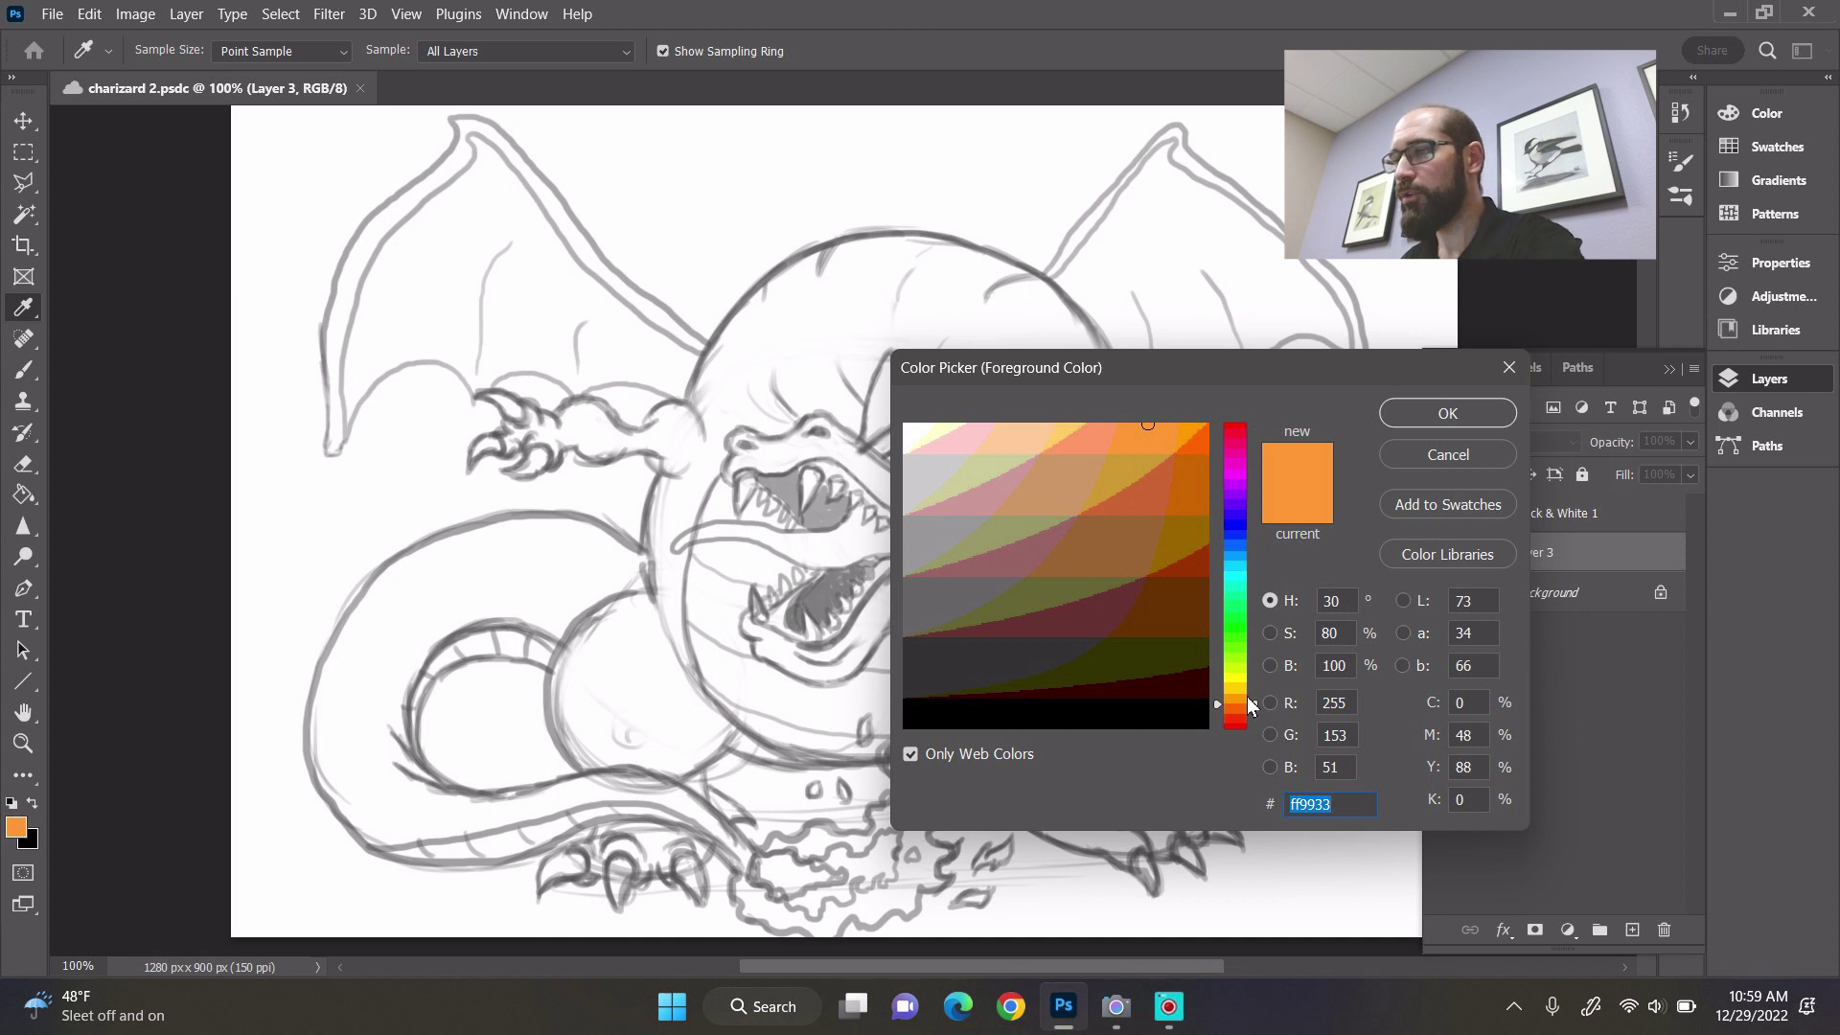
click(910, 754)
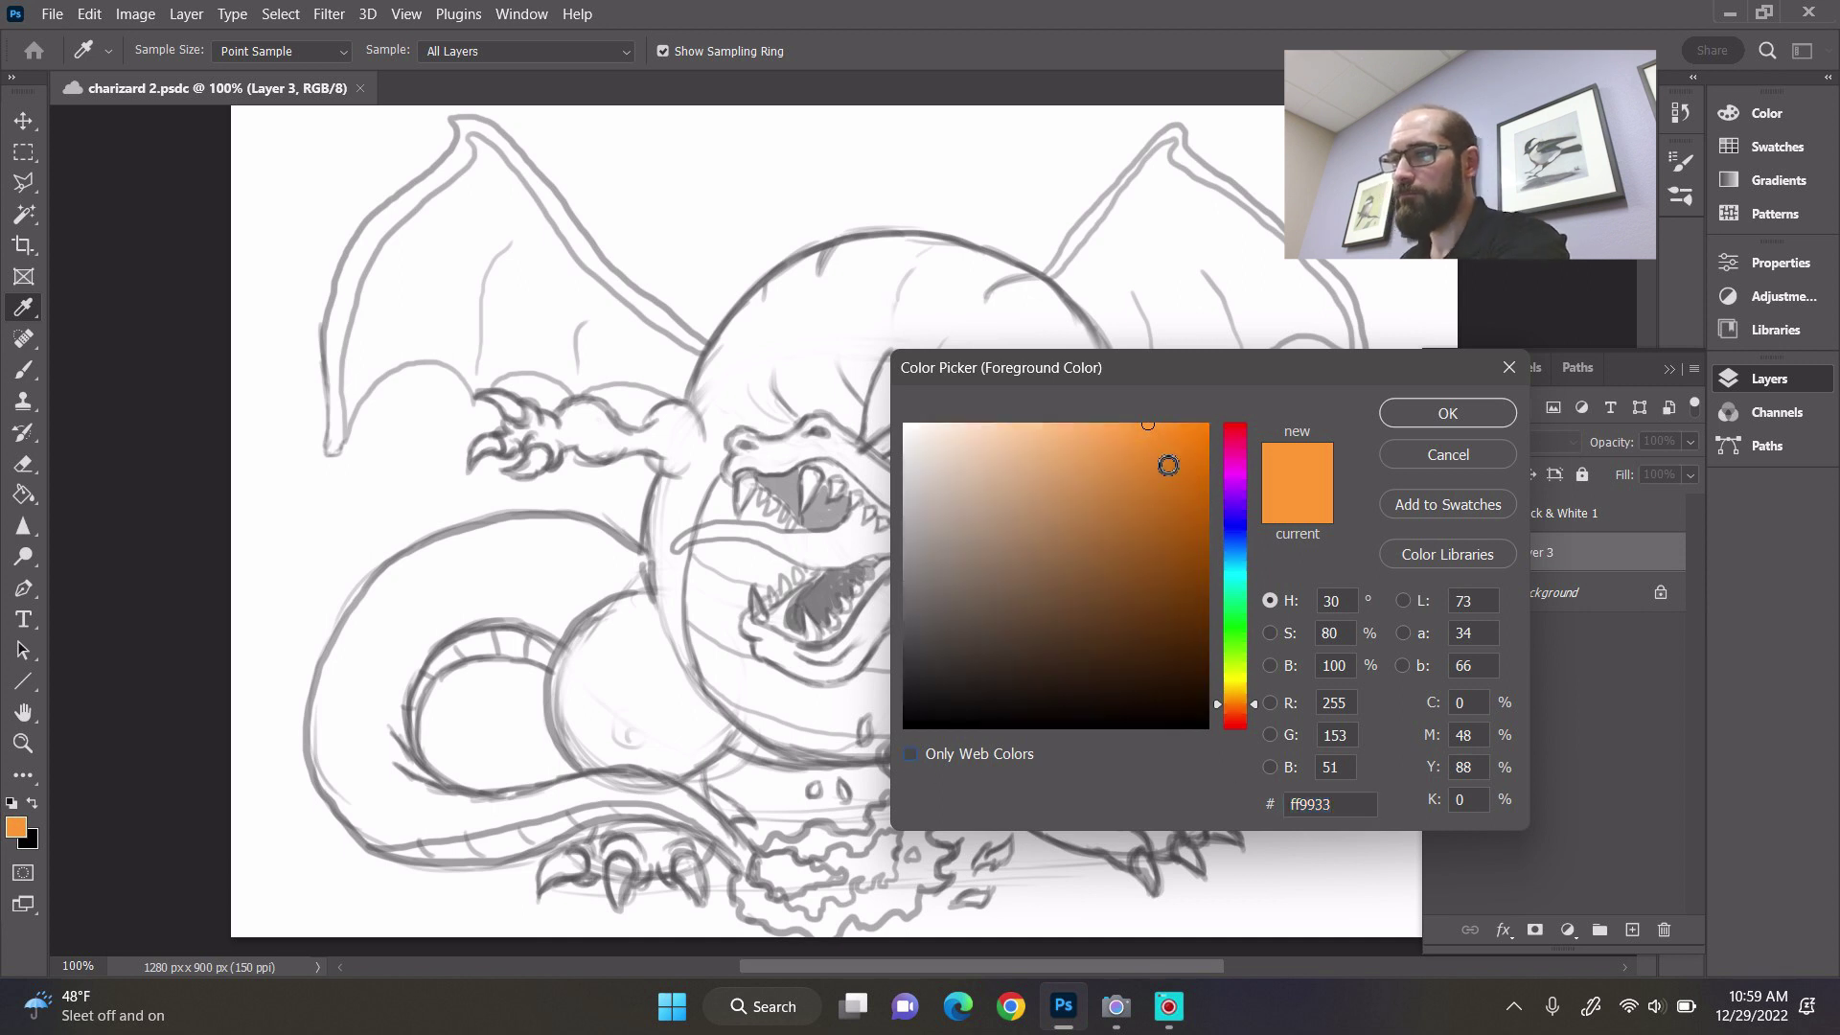
drag(1185, 456, 1359, 398)
click(1449, 414)
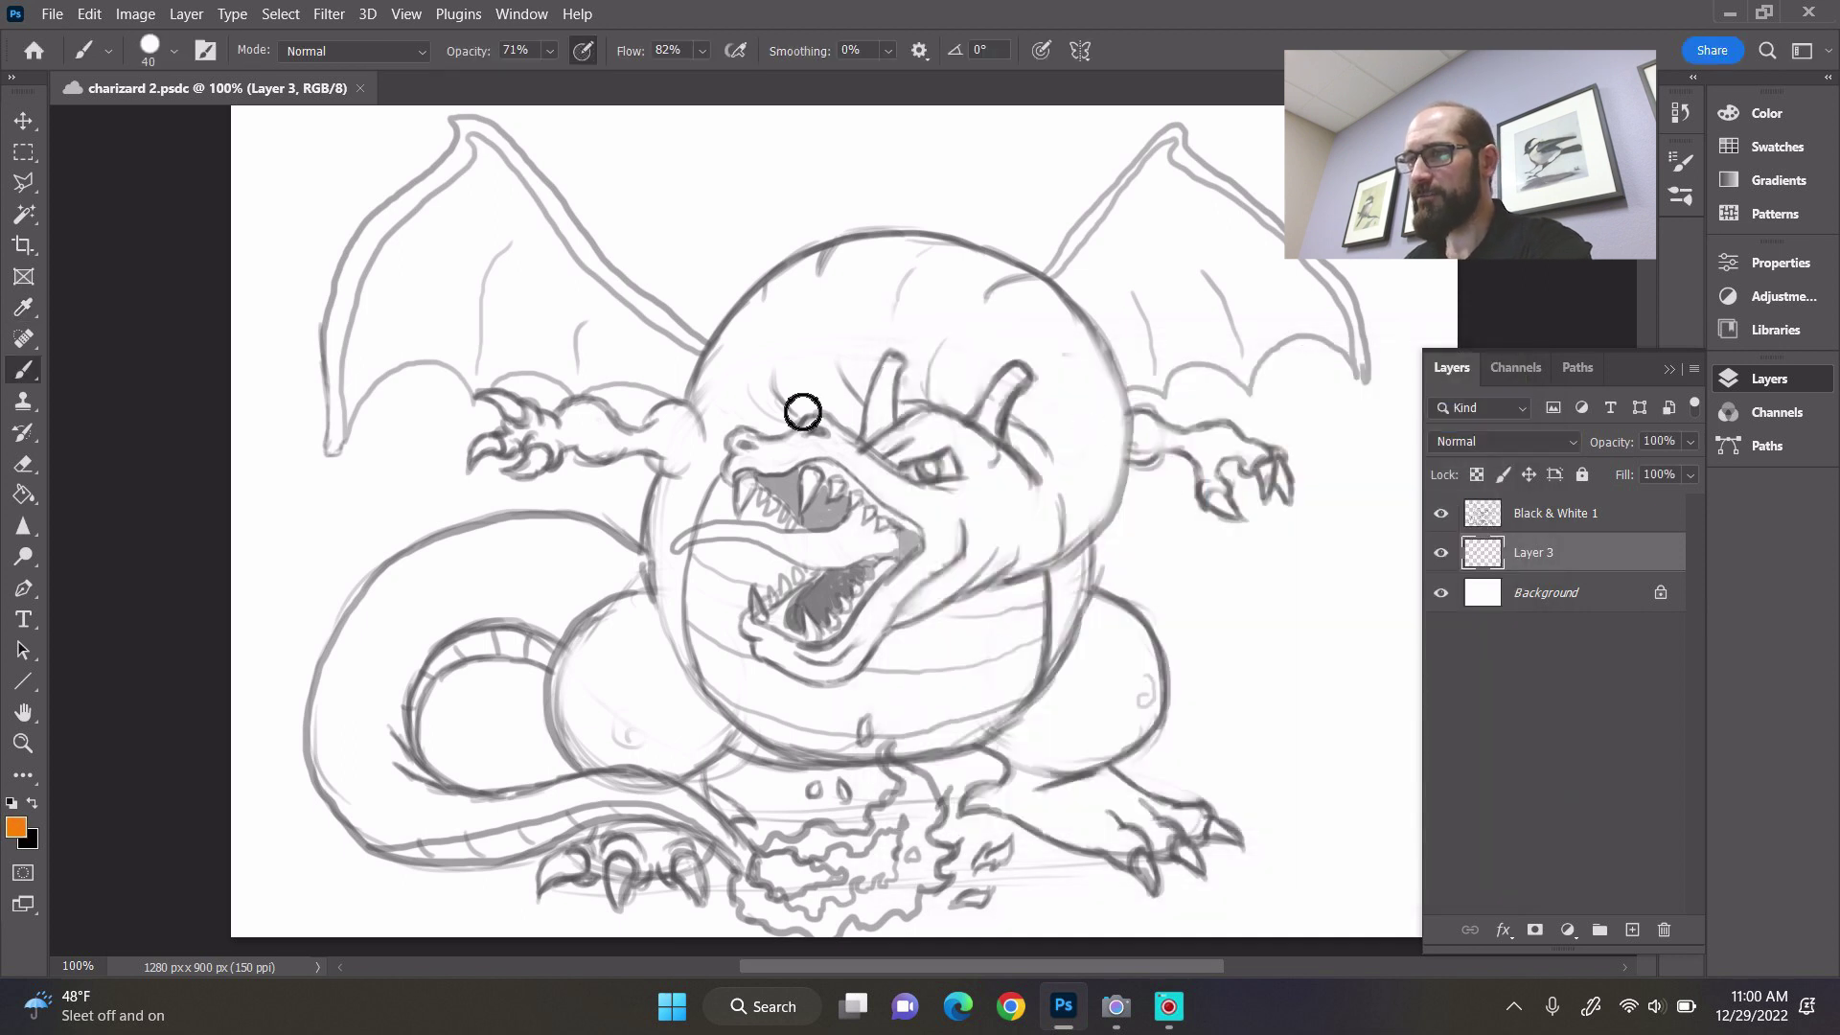
- Set the brush to size 30, test and undo an orange neck stroke, then adjust brush flow
key(bracketleft)
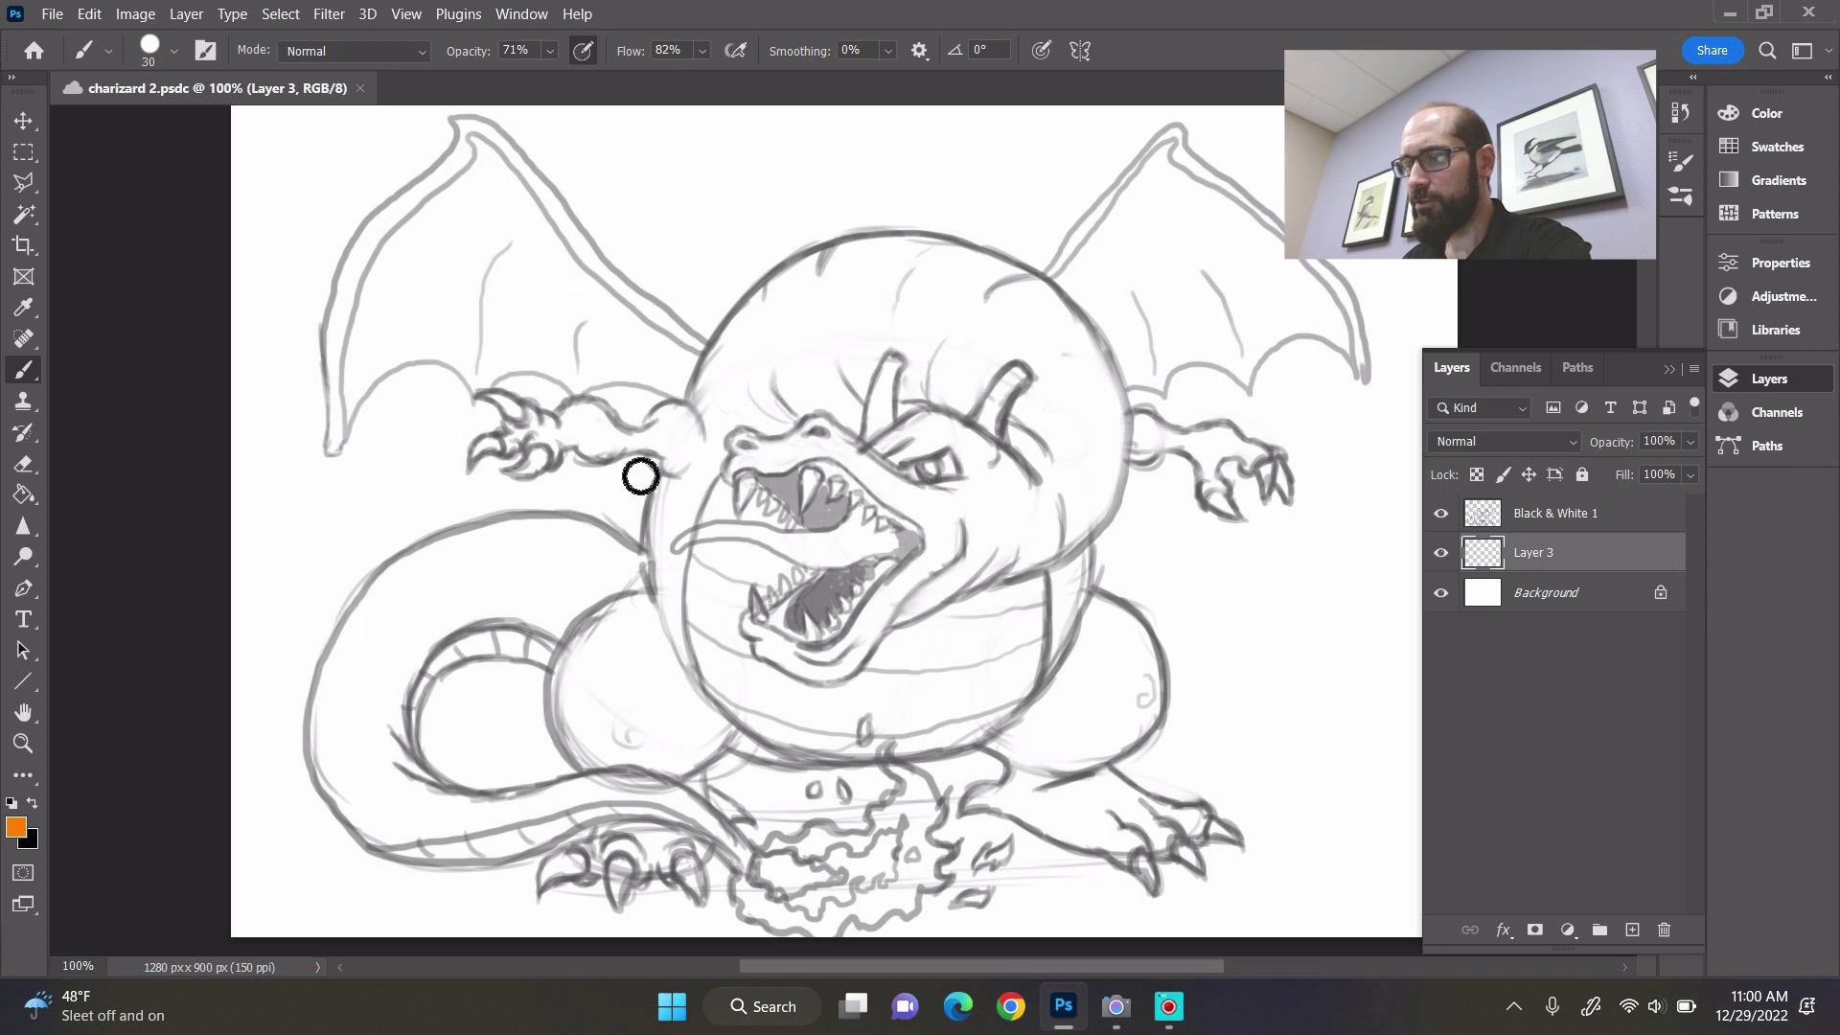
mouse_move(674, 473)
mouse_down()
mouse_move(696, 507)
mouse_move(704, 477)
mouse_move(675, 567)
mouse_up()
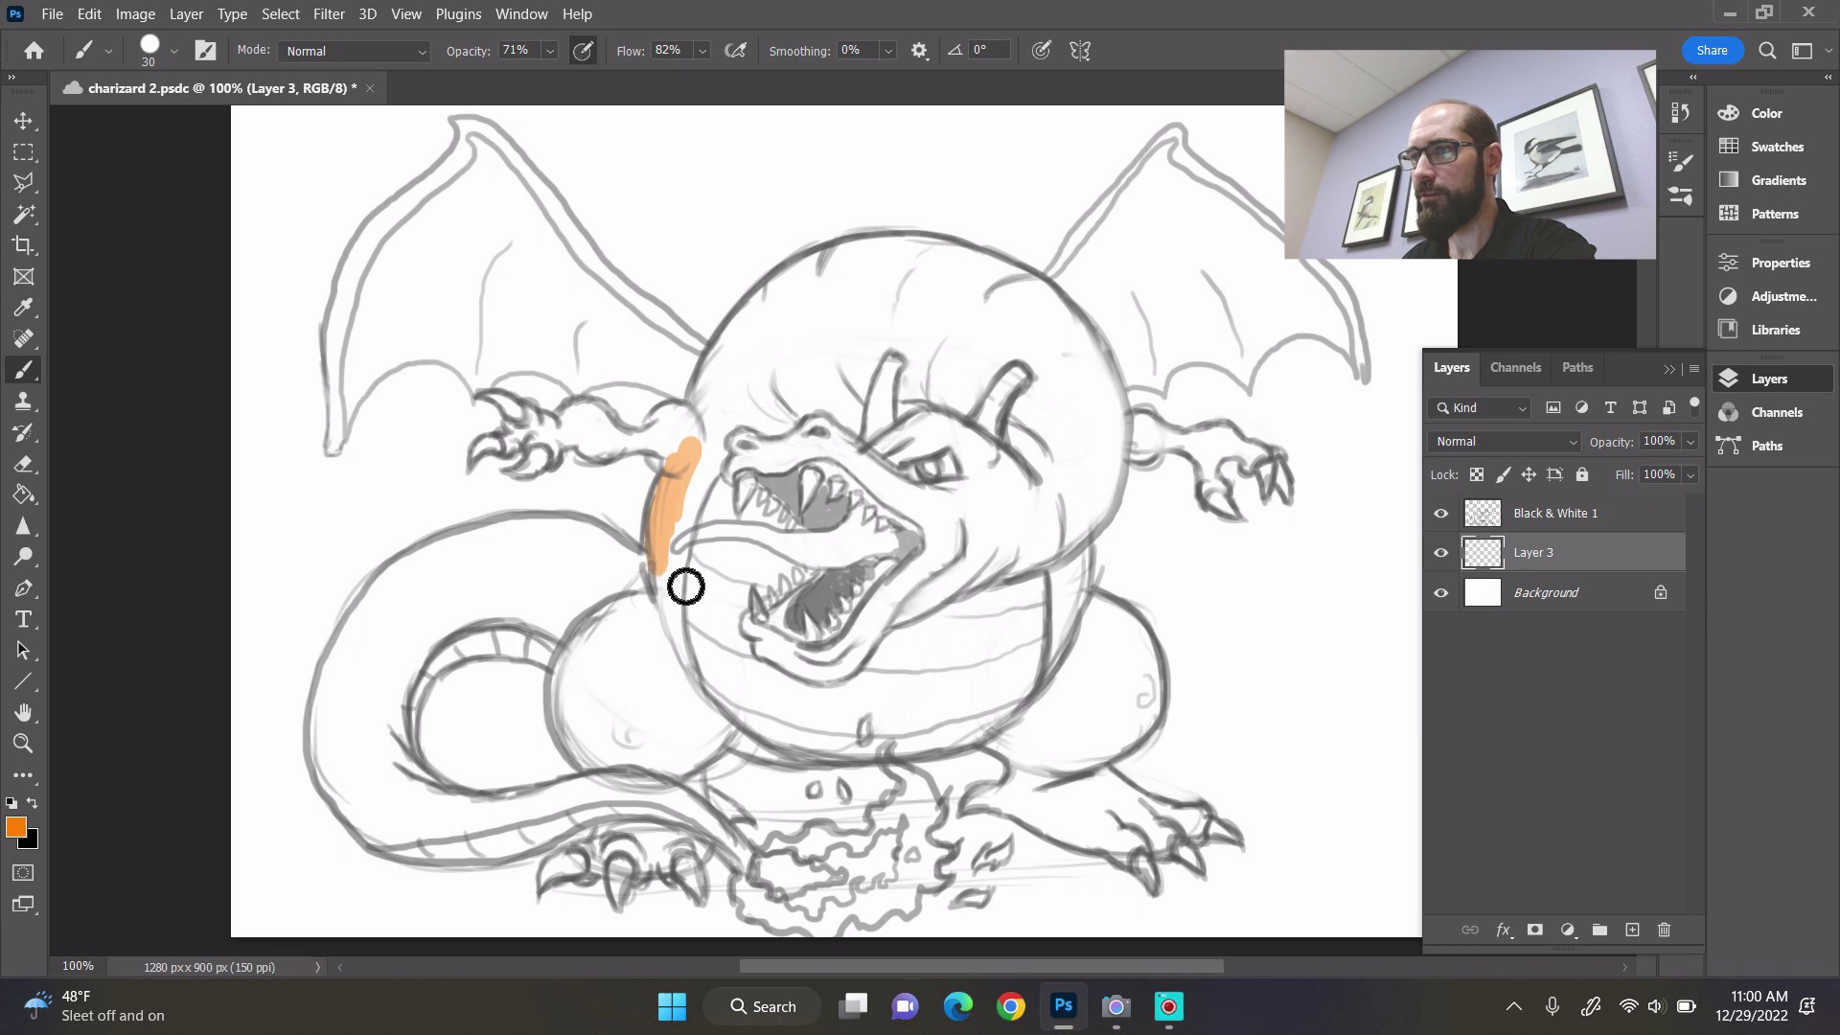
key(ctrl+z)
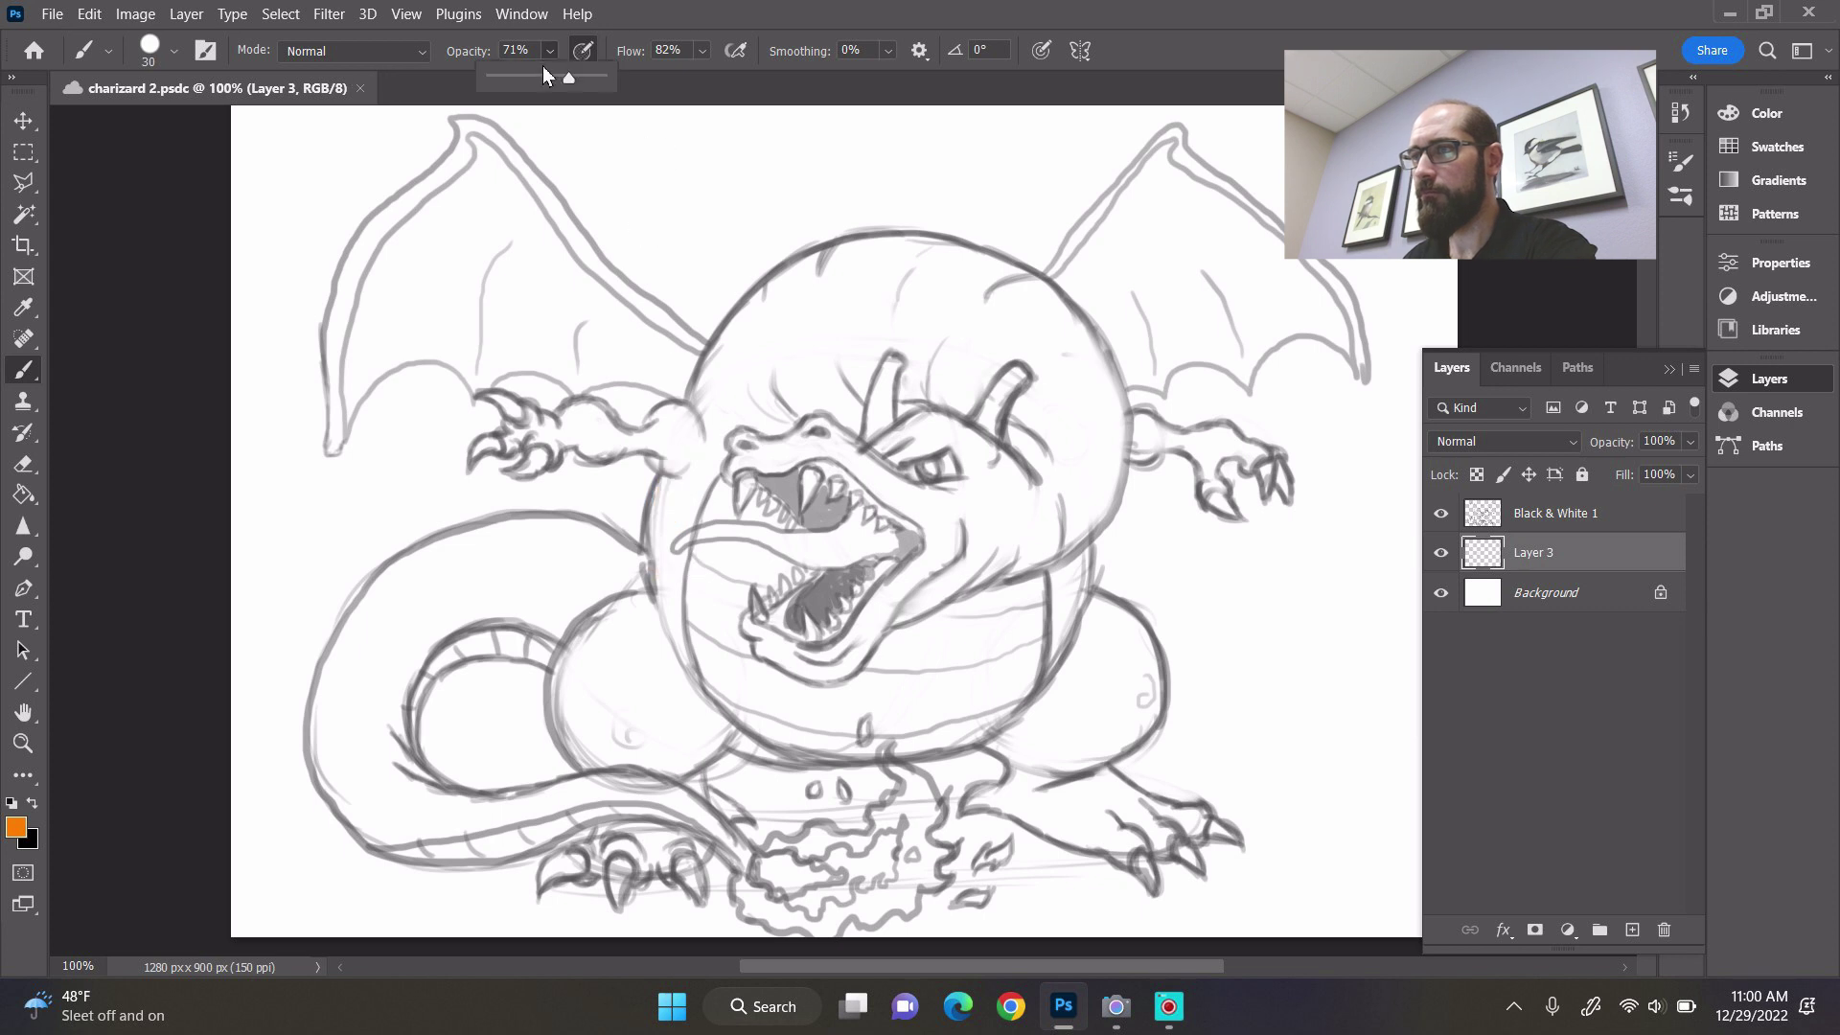
click(704, 50)
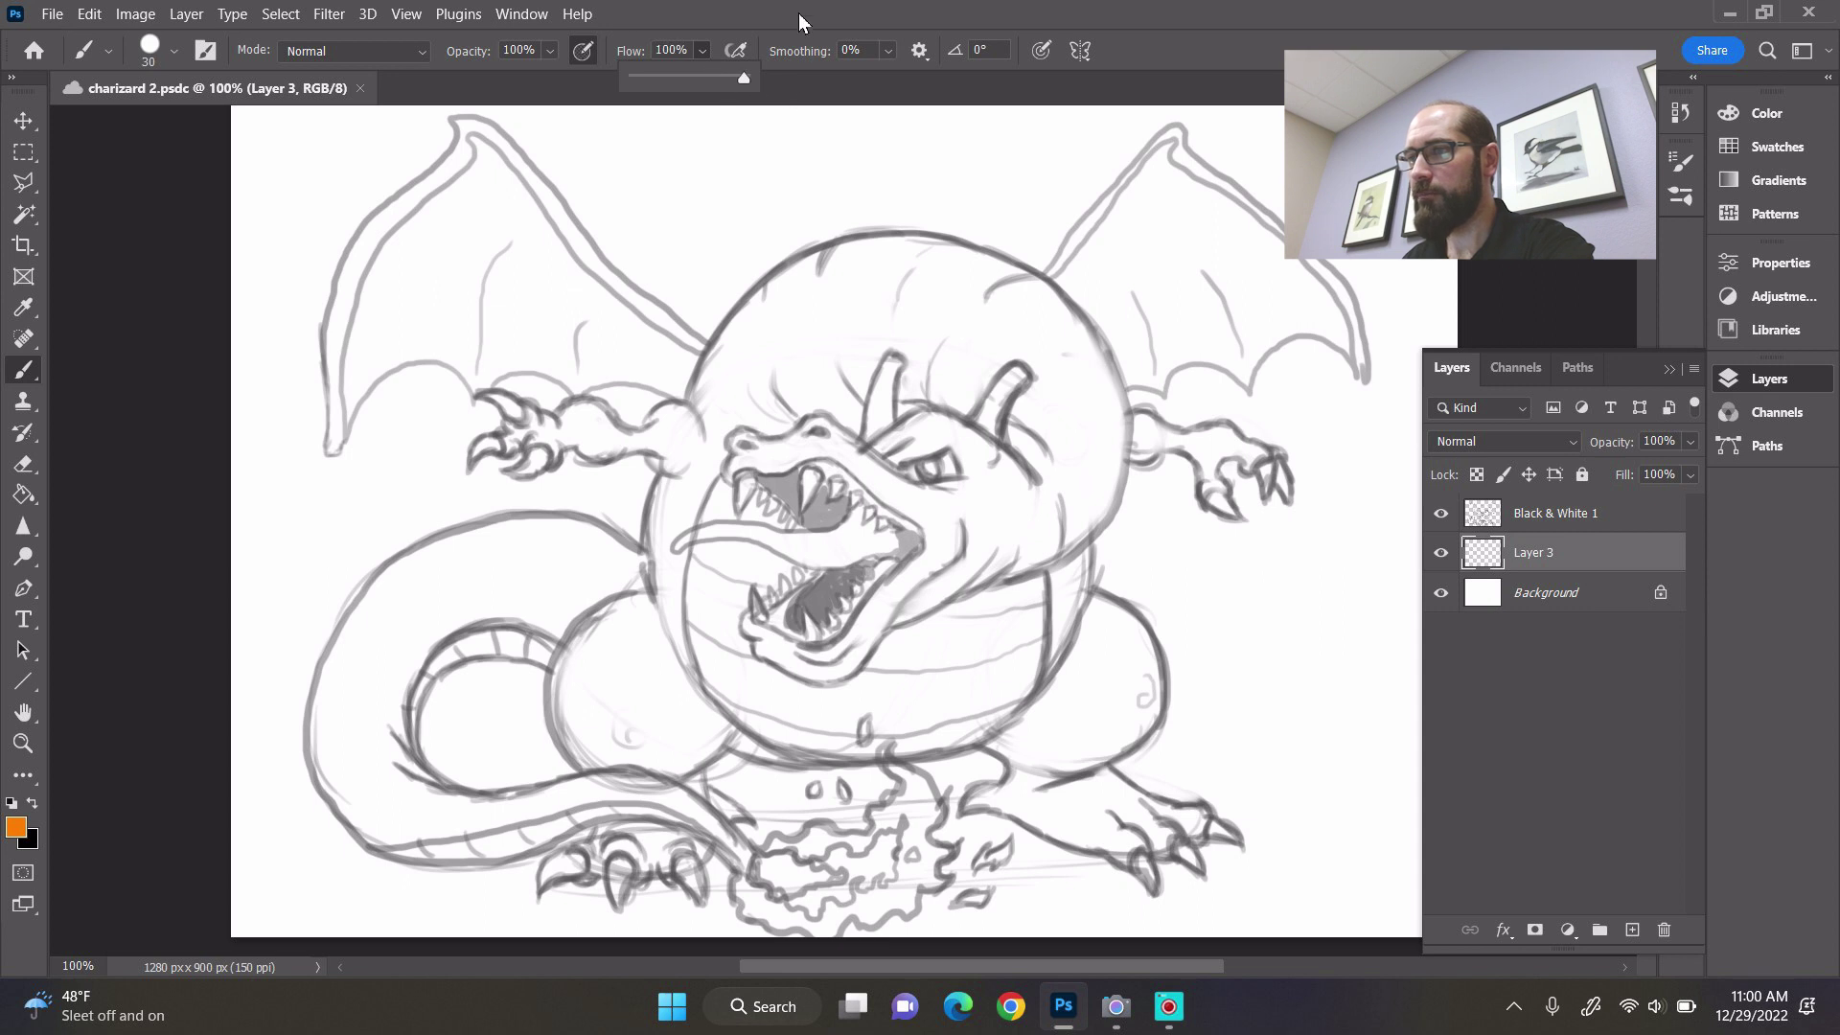
- Trace orange strokes around Charizard's head, snout and upper jaw, then enlarge the brush to 20
mouse_move(717, 412)
mouse_down()
mouse_move(706, 476)
mouse_move(736, 416)
mouse_move(706, 481)
mouse_move(752, 348)
mouse_move(793, 304)
mouse_move(903, 262)
mouse_move(979, 270)
mouse_move(1055, 300)
mouse_move(1104, 359)
mouse_move(1131, 491)
mouse_move(1067, 575)
mouse_move(945, 616)
mouse_move(870, 677)
mouse_move(915, 611)
mouse_move(887, 629)
mouse_move(981, 562)
mouse_move(958, 608)
mouse_move(990, 559)
mouse_move(870, 471)
mouse_up()
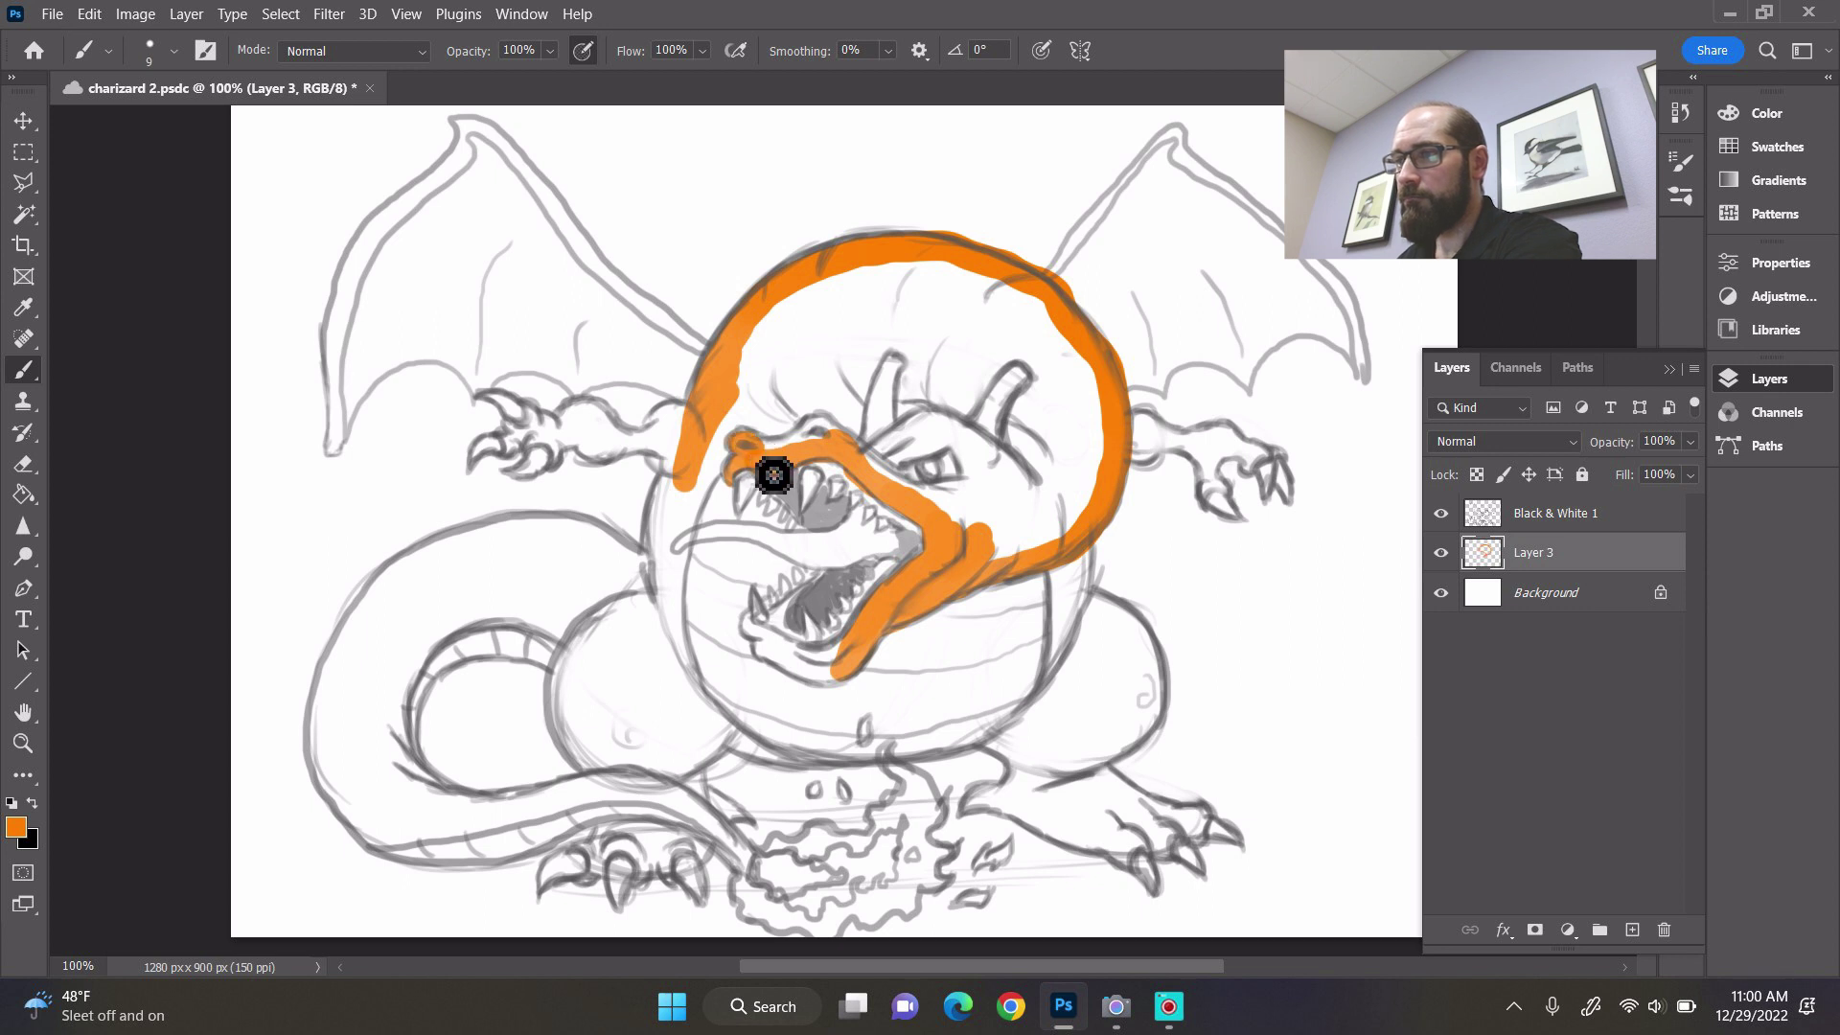
key(bracketright)
key(bracketright)
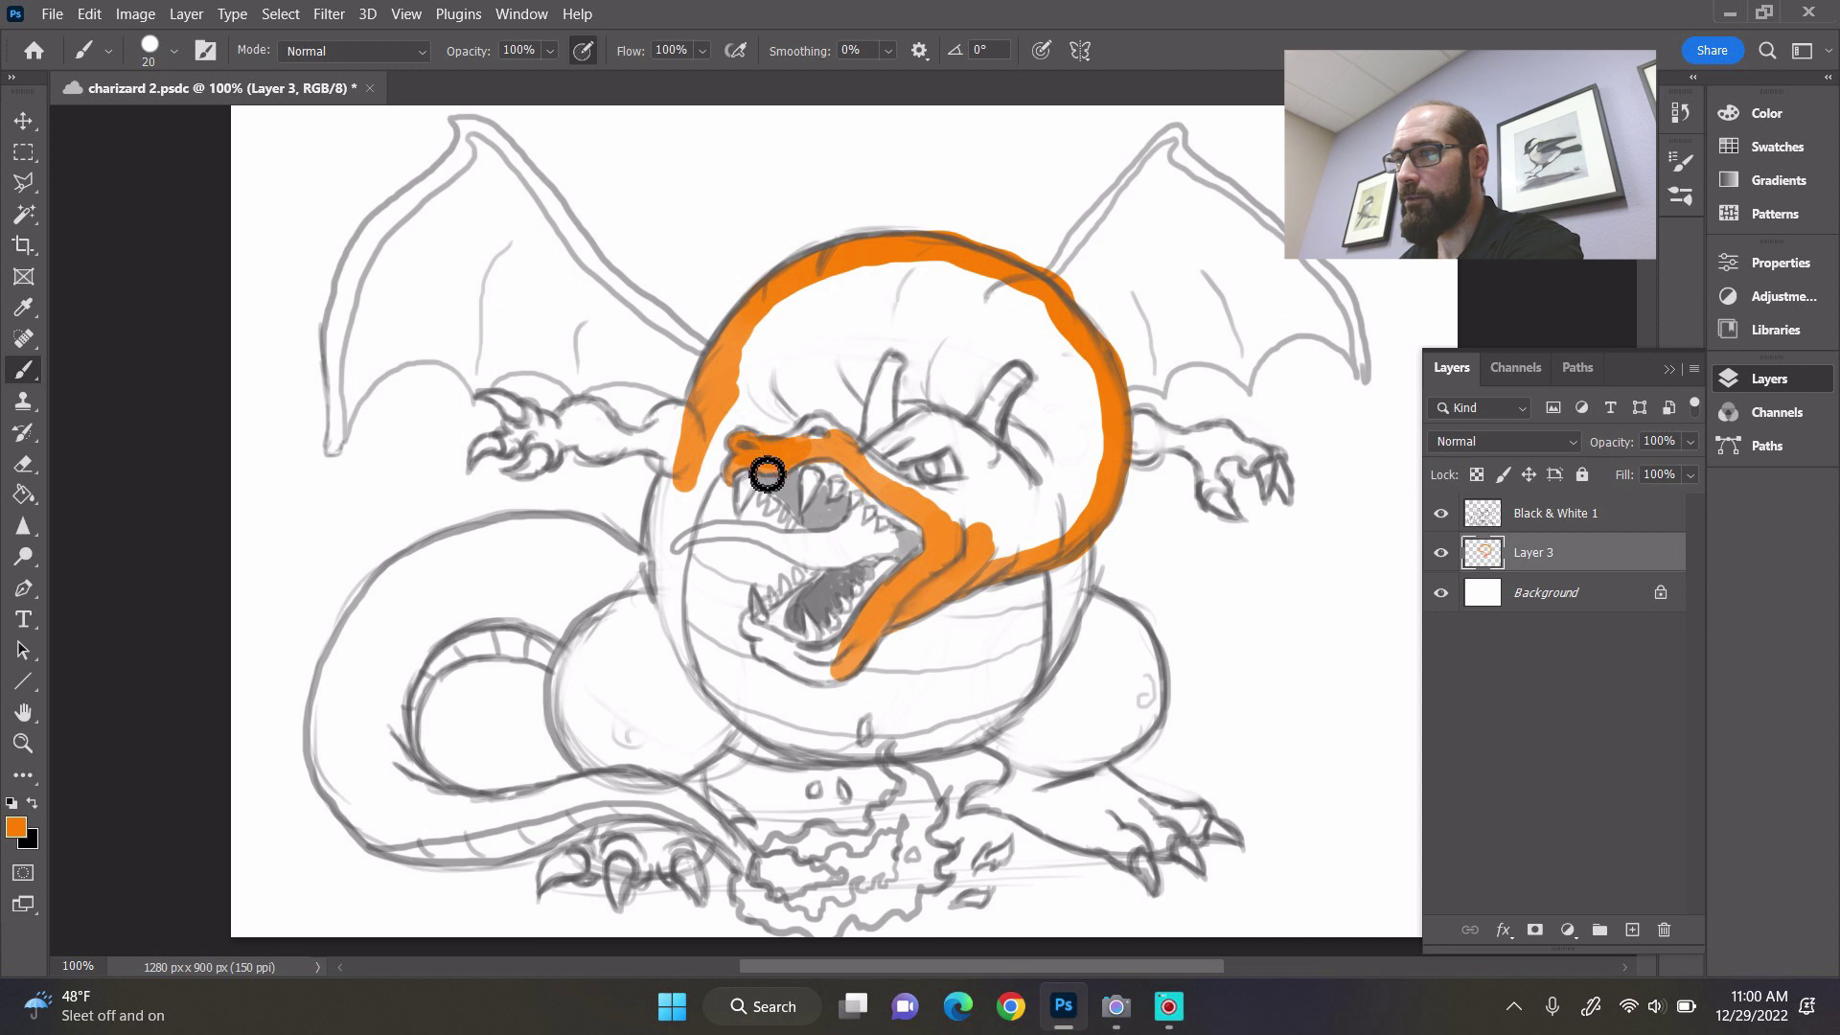
- Paint orange over the snout, left arm, neck and left side below the jaw
mouse_move(749, 484)
mouse_down()
mouse_move(854, 447)
mouse_move(826, 469)
mouse_move(856, 416)
mouse_move(879, 461)
mouse_move(946, 415)
mouse_move(893, 436)
mouse_move(902, 416)
mouse_move(859, 413)
mouse_move(876, 393)
mouse_move(802, 448)
mouse_move(759, 449)
mouse_move(813, 370)
mouse_move(791, 352)
mouse_move(733, 409)
mouse_move(735, 386)
mouse_move(808, 308)
mouse_move(816, 325)
mouse_move(867, 293)
mouse_move(805, 358)
mouse_move(846, 370)
mouse_move(841, 389)
mouse_move(789, 420)
mouse_move(893, 301)
mouse_move(928, 337)
mouse_move(926, 321)
mouse_move(990, 356)
mouse_move(976, 301)
mouse_move(991, 429)
mouse_move(1029, 461)
mouse_move(993, 424)
mouse_move(1028, 346)
mouse_move(1058, 382)
mouse_move(1015, 378)
mouse_move(1011, 401)
mouse_move(1077, 361)
mouse_move(1031, 300)
mouse_move(1077, 382)
mouse_move(1103, 392)
mouse_move(1096, 521)
mouse_move(1001, 576)
mouse_move(1035, 571)
mouse_move(932, 514)
mouse_move(1015, 493)
mouse_move(978, 473)
mouse_move(1003, 443)
mouse_move(1048, 464)
mouse_move(1066, 515)
mouse_move(1060, 431)
mouse_move(1080, 485)
mouse_move(997, 451)
mouse_move(1018, 534)
mouse_move(937, 534)
mouse_move(854, 460)
mouse_move(922, 516)
mouse_move(882, 476)
mouse_move(895, 464)
mouse_move(900, 489)
mouse_move(961, 456)
mouse_move(900, 460)
mouse_move(908, 447)
mouse_move(969, 431)
mouse_move(903, 406)
mouse_move(700, 497)
mouse_move(702, 518)
mouse_move(739, 484)
mouse_move(682, 566)
mouse_move(690, 423)
mouse_move(680, 465)
mouse_up()
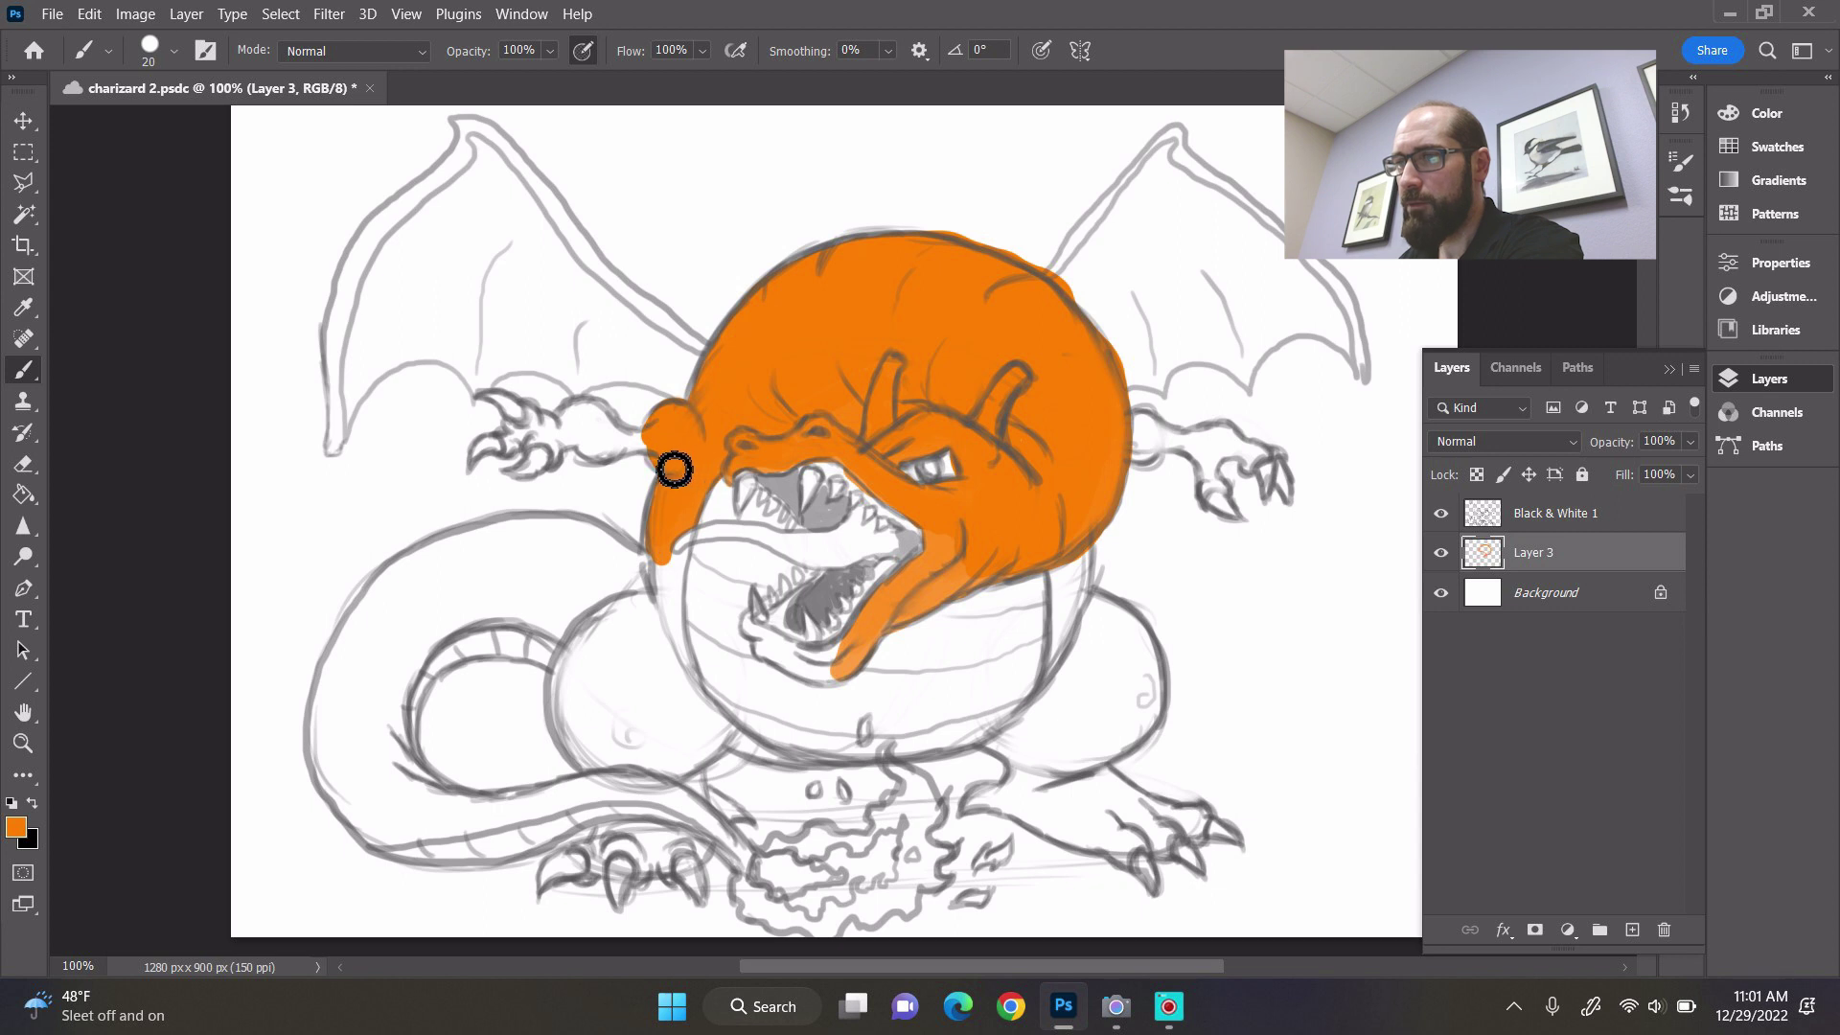
drag(588, 430, 628, 454)
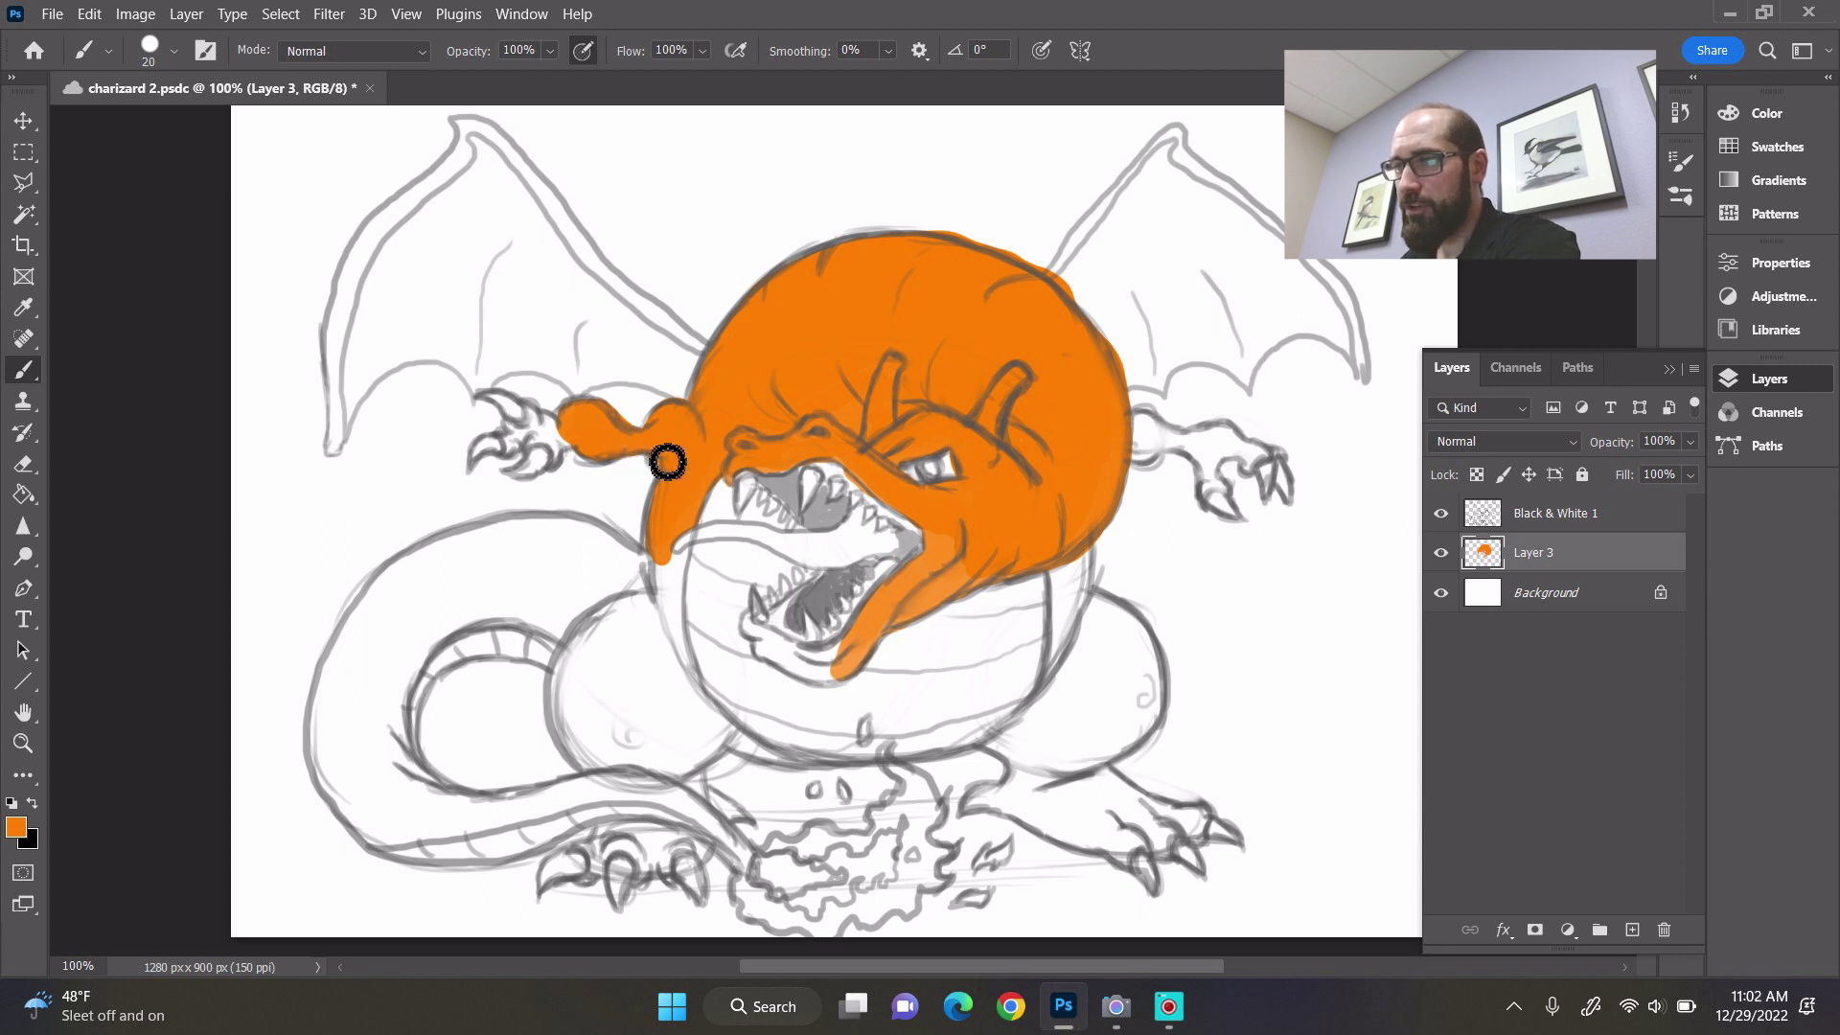
drag(659, 461, 612, 463)
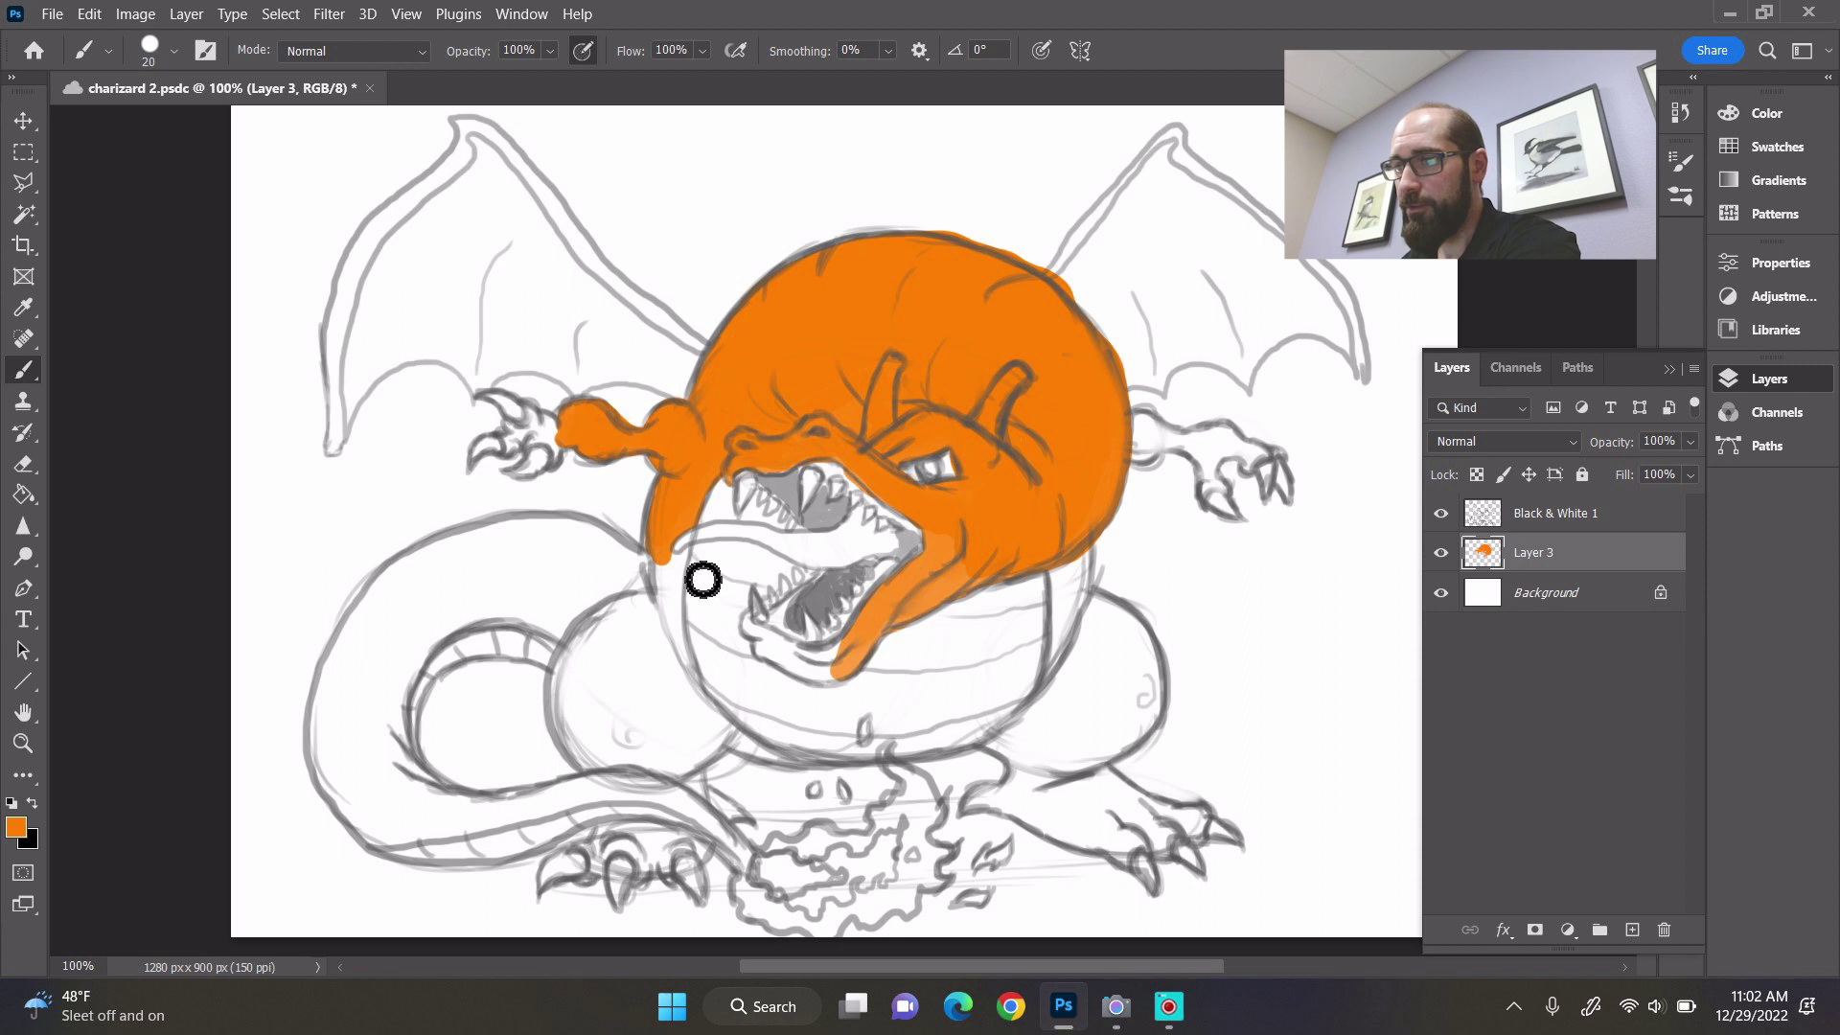
mouse_move(673, 585)
mouse_down()
mouse_move(675, 627)
mouse_move(678, 553)
mouse_move(681, 651)
mouse_move(686, 620)
mouse_move(710, 707)
mouse_move(693, 603)
mouse_up()
key(bracketleft)
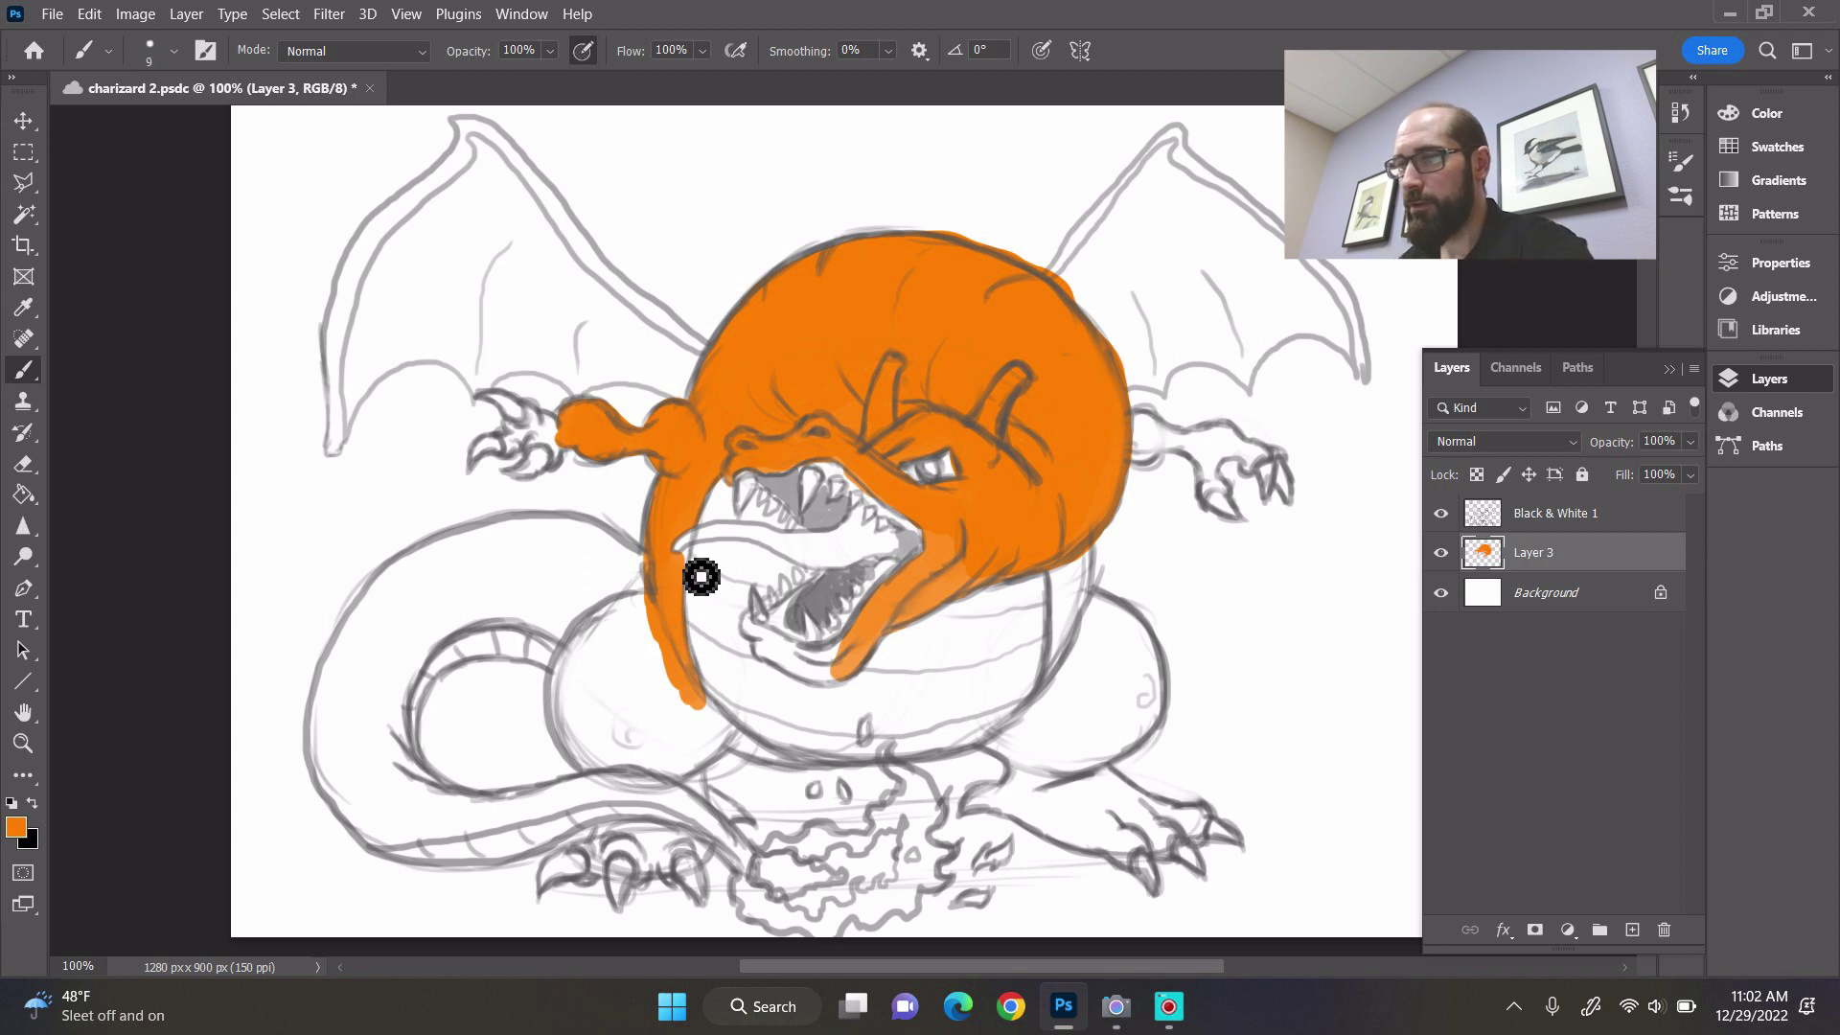
key(ctrl+plus)
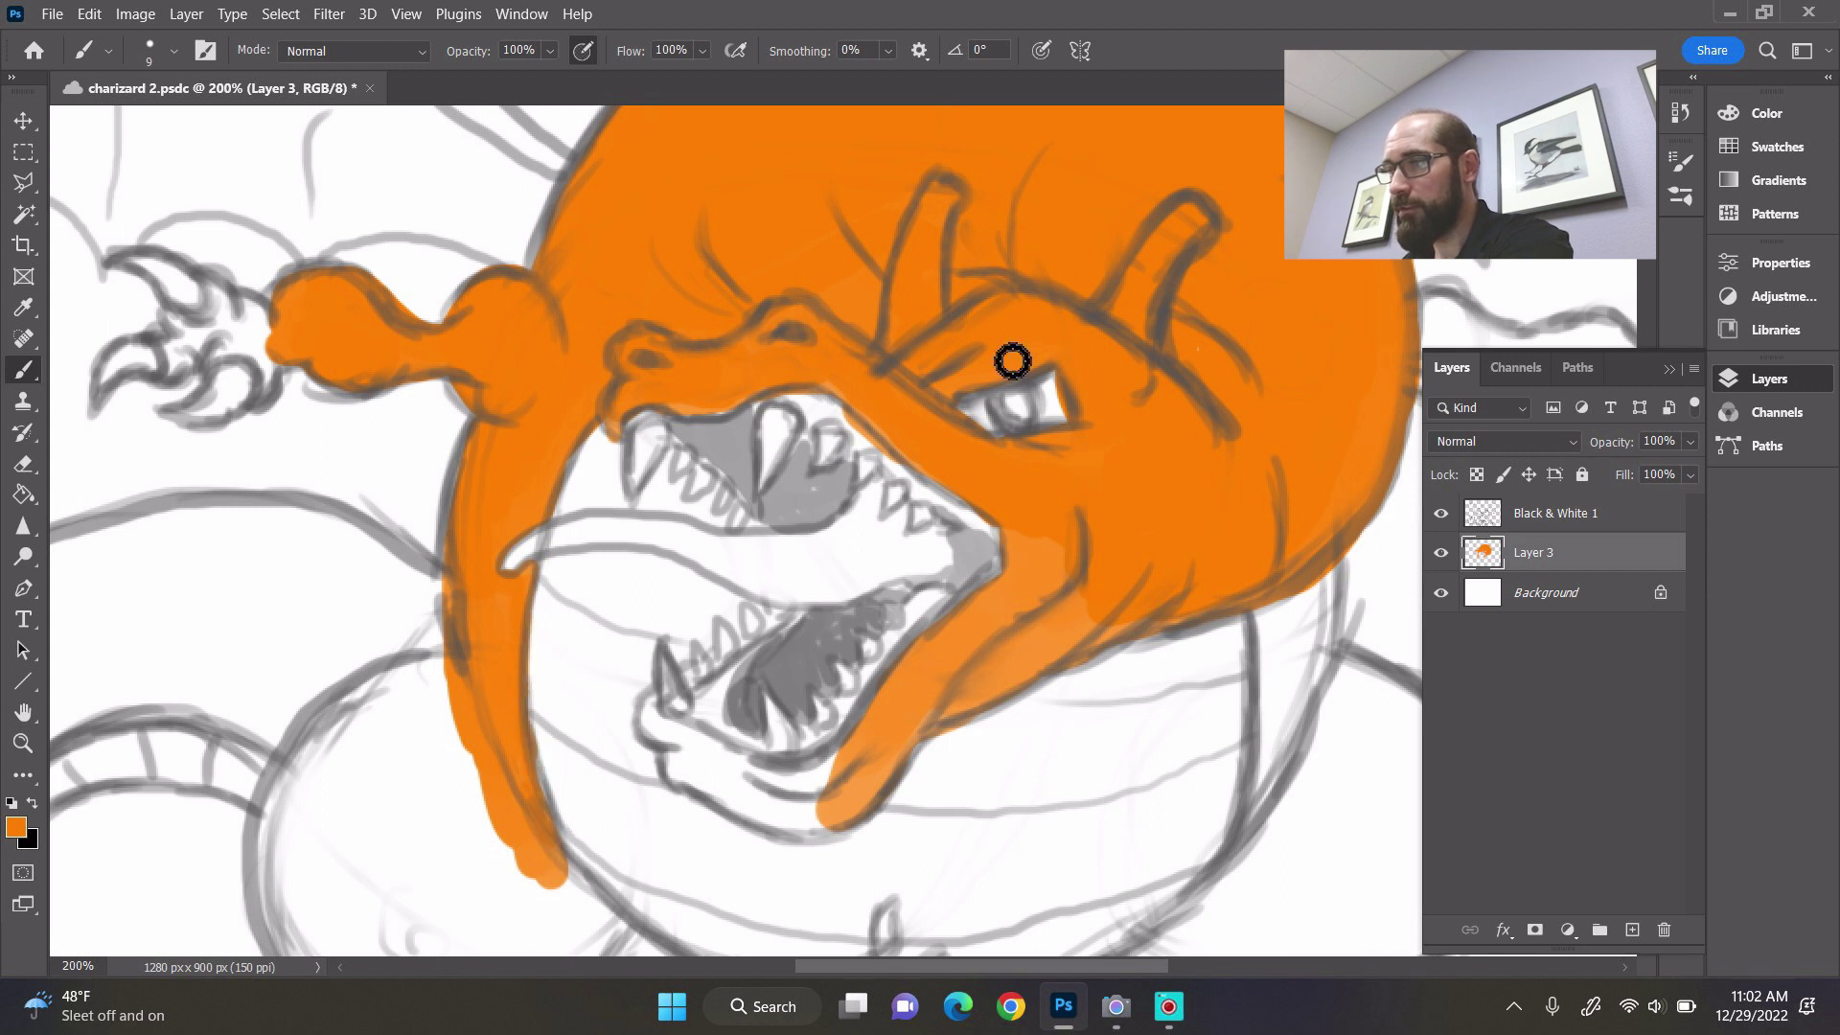
- At 200% zoom, paint the lower cheek, jaw tip, lower jaw and lip corner orange
key(bracketright)
key(bracketright)
mouse_move(1031, 542)
mouse_down()
mouse_move(1073, 546)
mouse_move(1071, 600)
mouse_move(996, 675)
mouse_move(1132, 641)
mouse_move(1032, 682)
mouse_move(845, 846)
mouse_move(829, 835)
mouse_move(823, 804)
mouse_move(927, 676)
mouse_move(1049, 577)
mouse_move(998, 651)
mouse_move(991, 692)
mouse_move(1010, 686)
mouse_move(867, 827)
mouse_move(803, 847)
mouse_move(763, 813)
mouse_move(803, 843)
mouse_up()
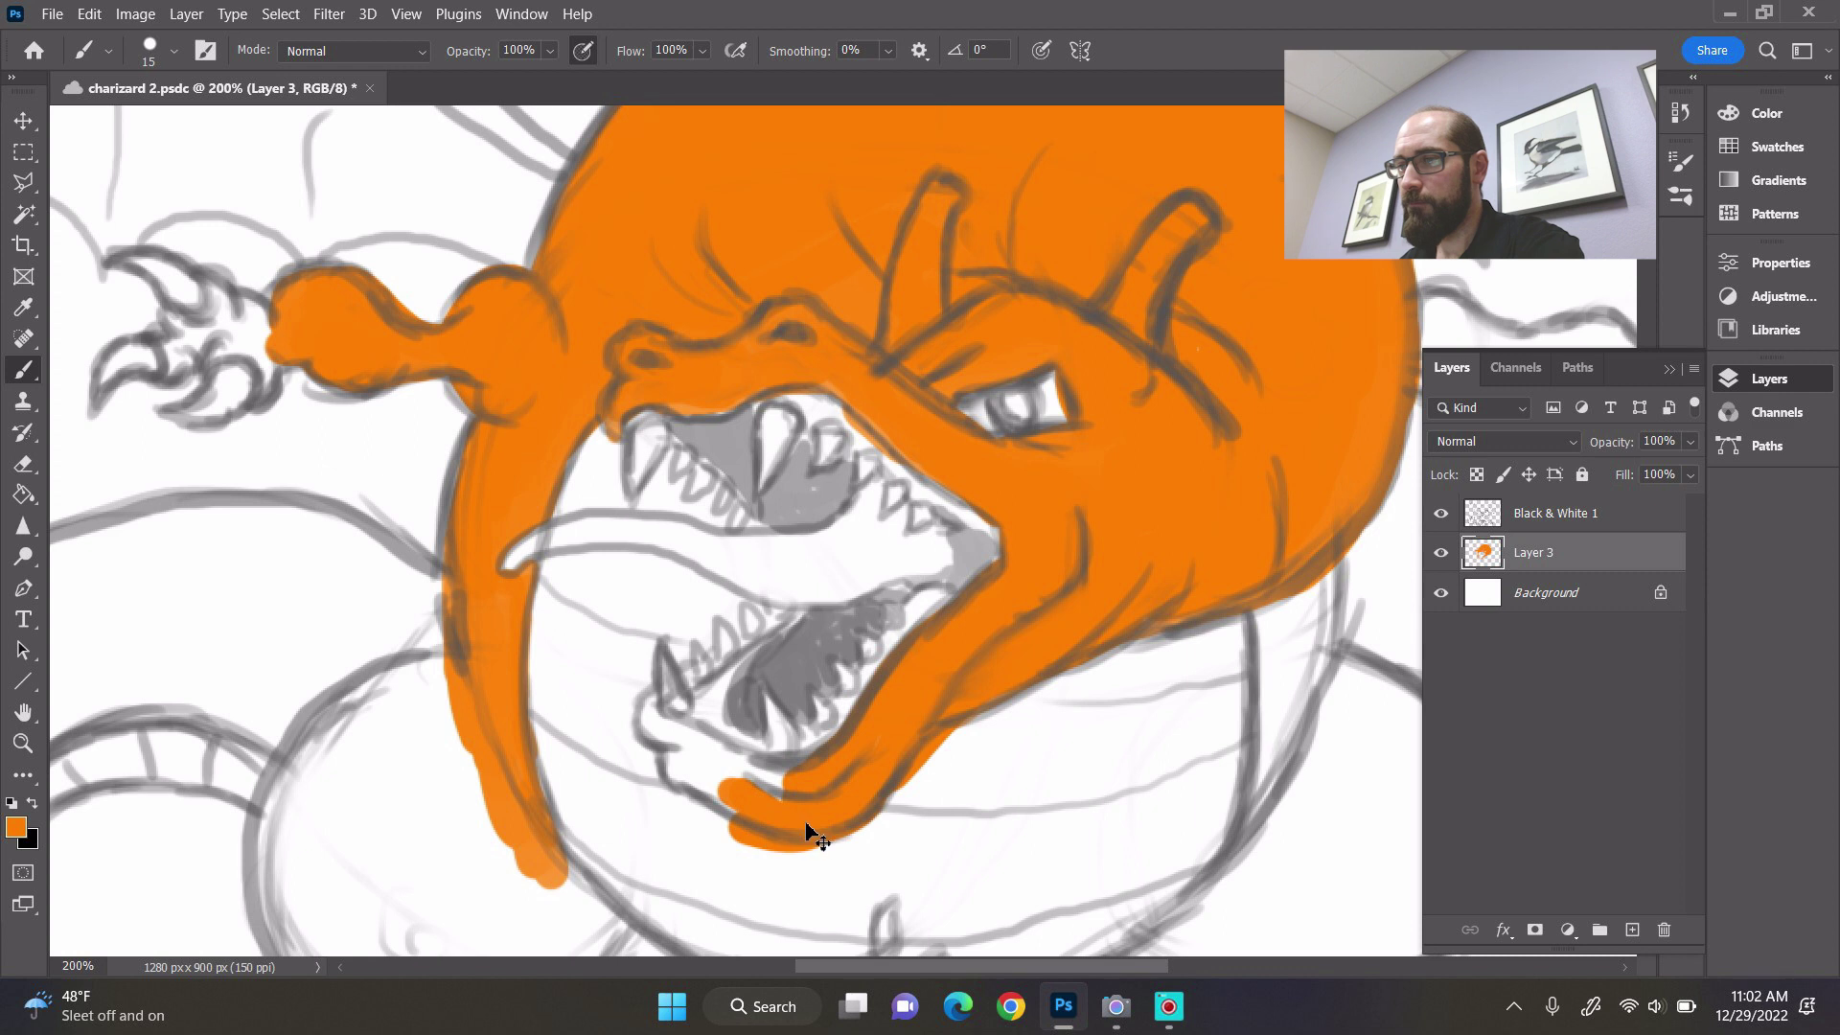
key(ctrl+z)
mouse_move(697, 782)
mouse_down()
mouse_move(815, 847)
mouse_move(862, 838)
mouse_move(812, 817)
mouse_move(879, 765)
mouse_move(876, 826)
mouse_move(945, 731)
mouse_move(872, 765)
mouse_up()
mouse_move(908, 701)
mouse_down()
mouse_move(1022, 587)
mouse_move(1036, 544)
mouse_move(1073, 551)
mouse_move(1060, 600)
mouse_move(1051, 587)
mouse_move(1086, 621)
mouse_move(957, 722)
mouse_move(1154, 616)
mouse_move(1135, 644)
mouse_up()
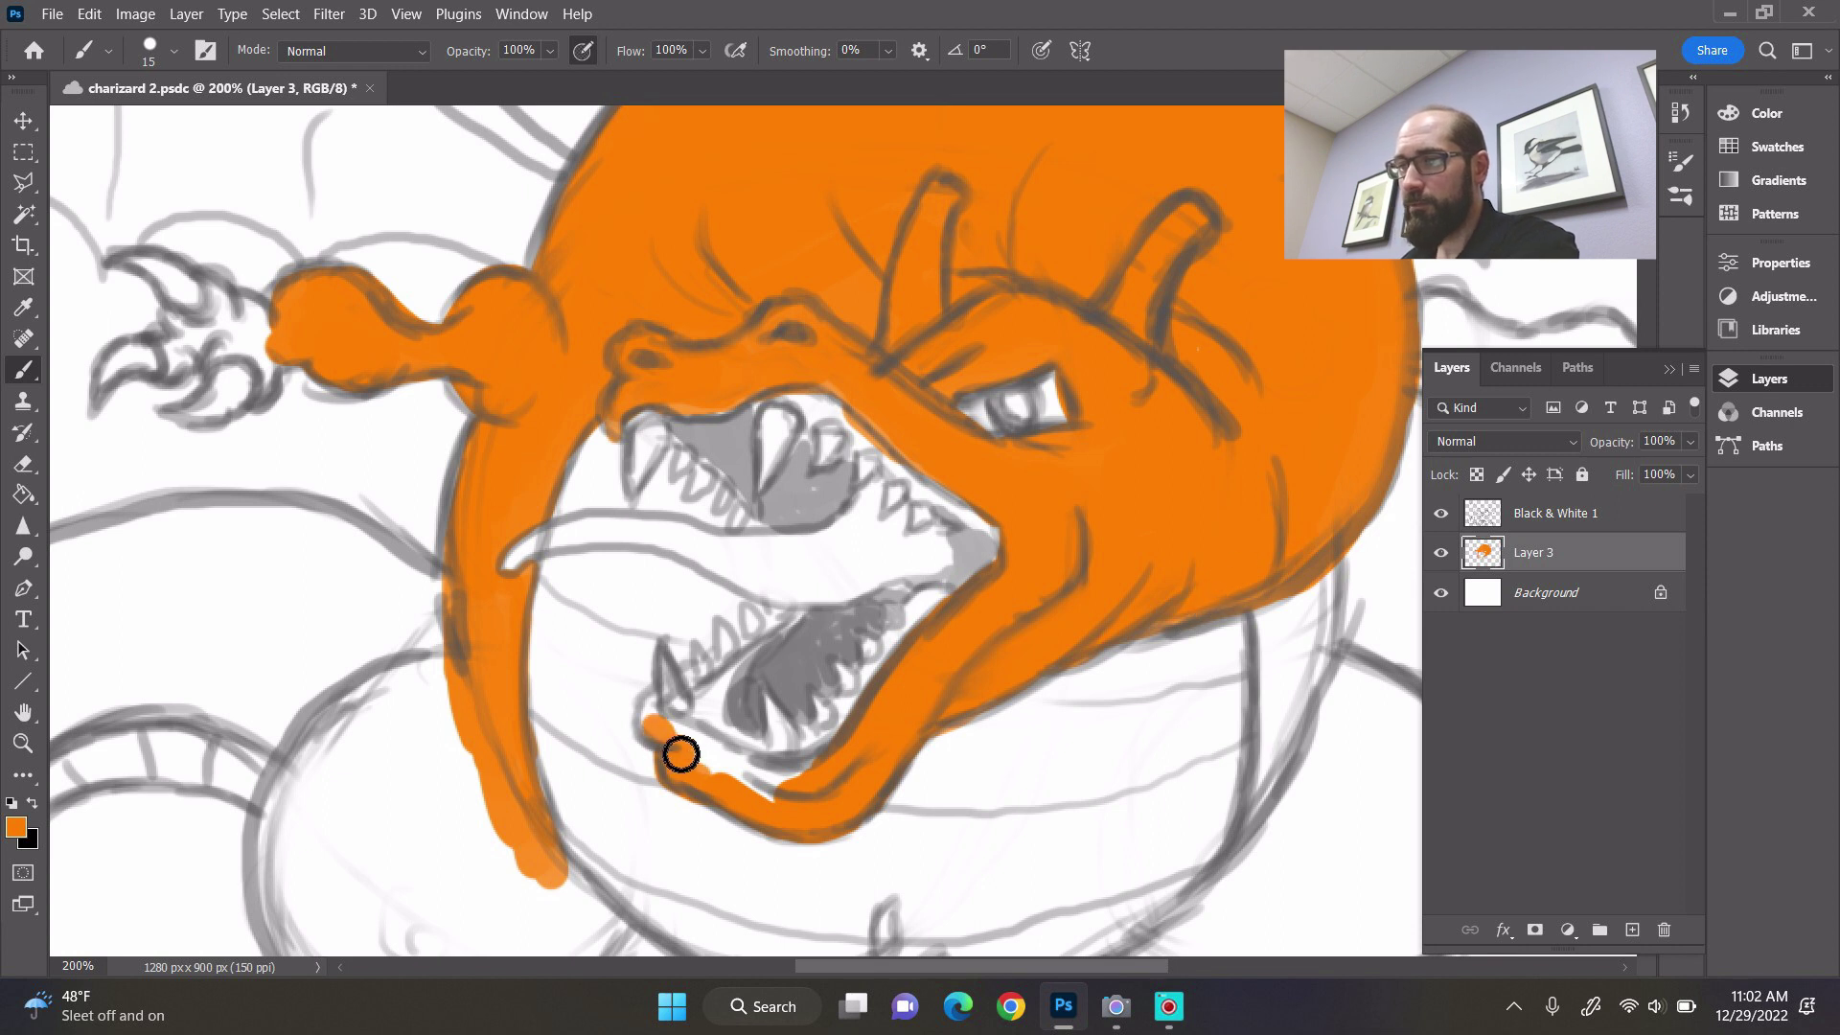
key(bracketleft)
key(bracketleft)
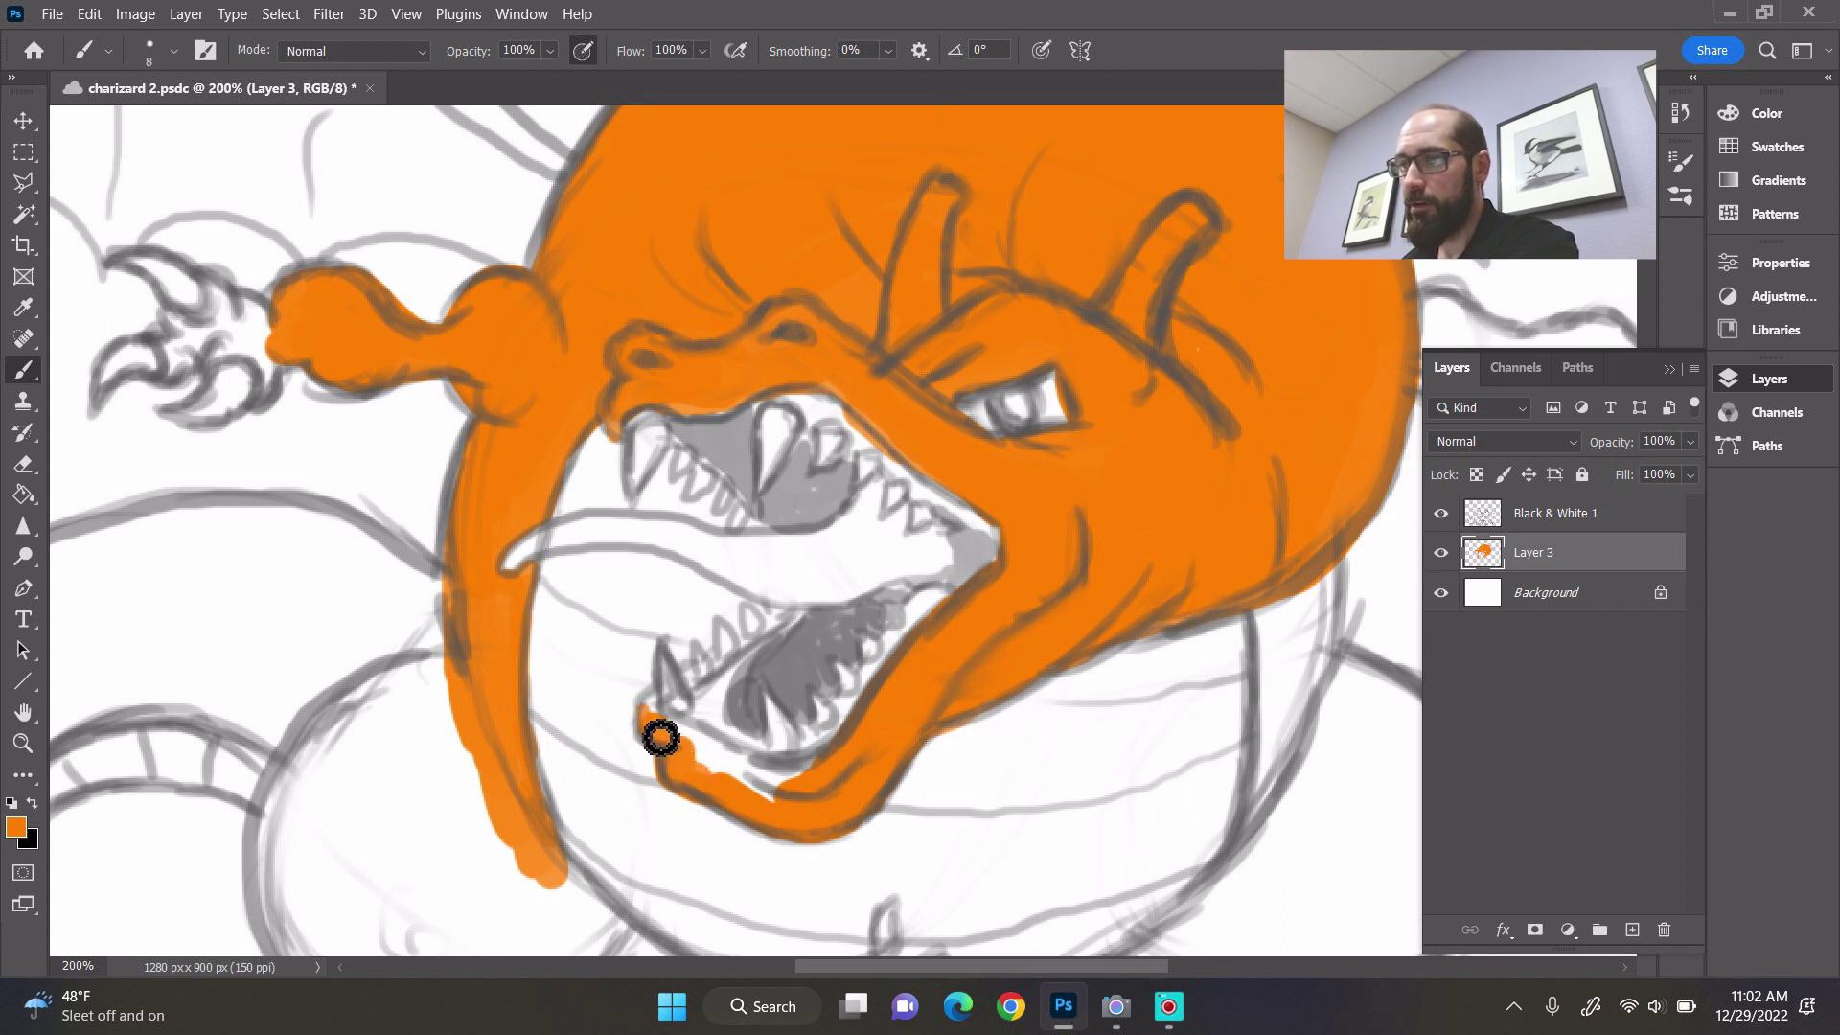
mouse_move(660, 729)
mouse_down()
mouse_move(691, 758)
mouse_move(671, 735)
mouse_move(744, 767)
mouse_move(722, 769)
mouse_move(789, 819)
mouse_move(806, 818)
mouse_move(774, 787)
mouse_move(802, 798)
mouse_move(753, 775)
mouse_move(825, 786)
mouse_move(703, 747)
mouse_up()
key(bracketleft)
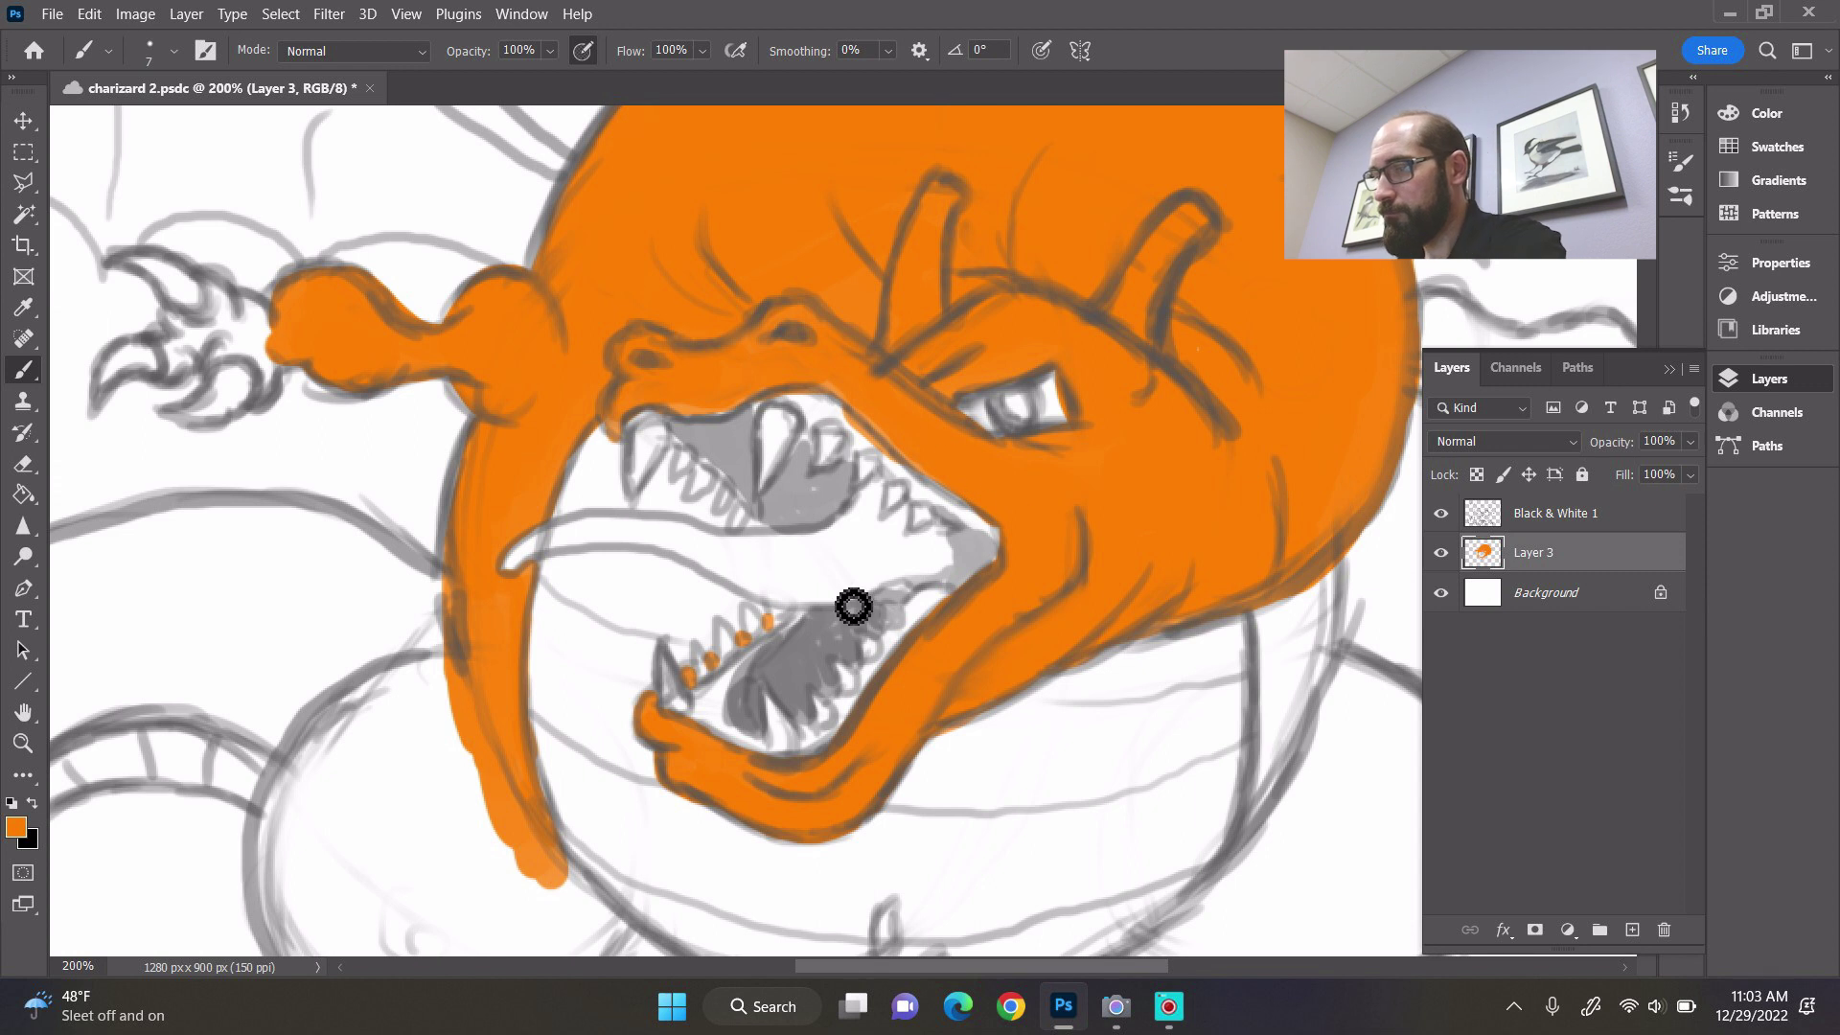
key(ctrl+minus)
- With a size-10 brush, paint the left claw, right arm, right hand and right belly edge orange
key(bracketright)
key(bracketright)
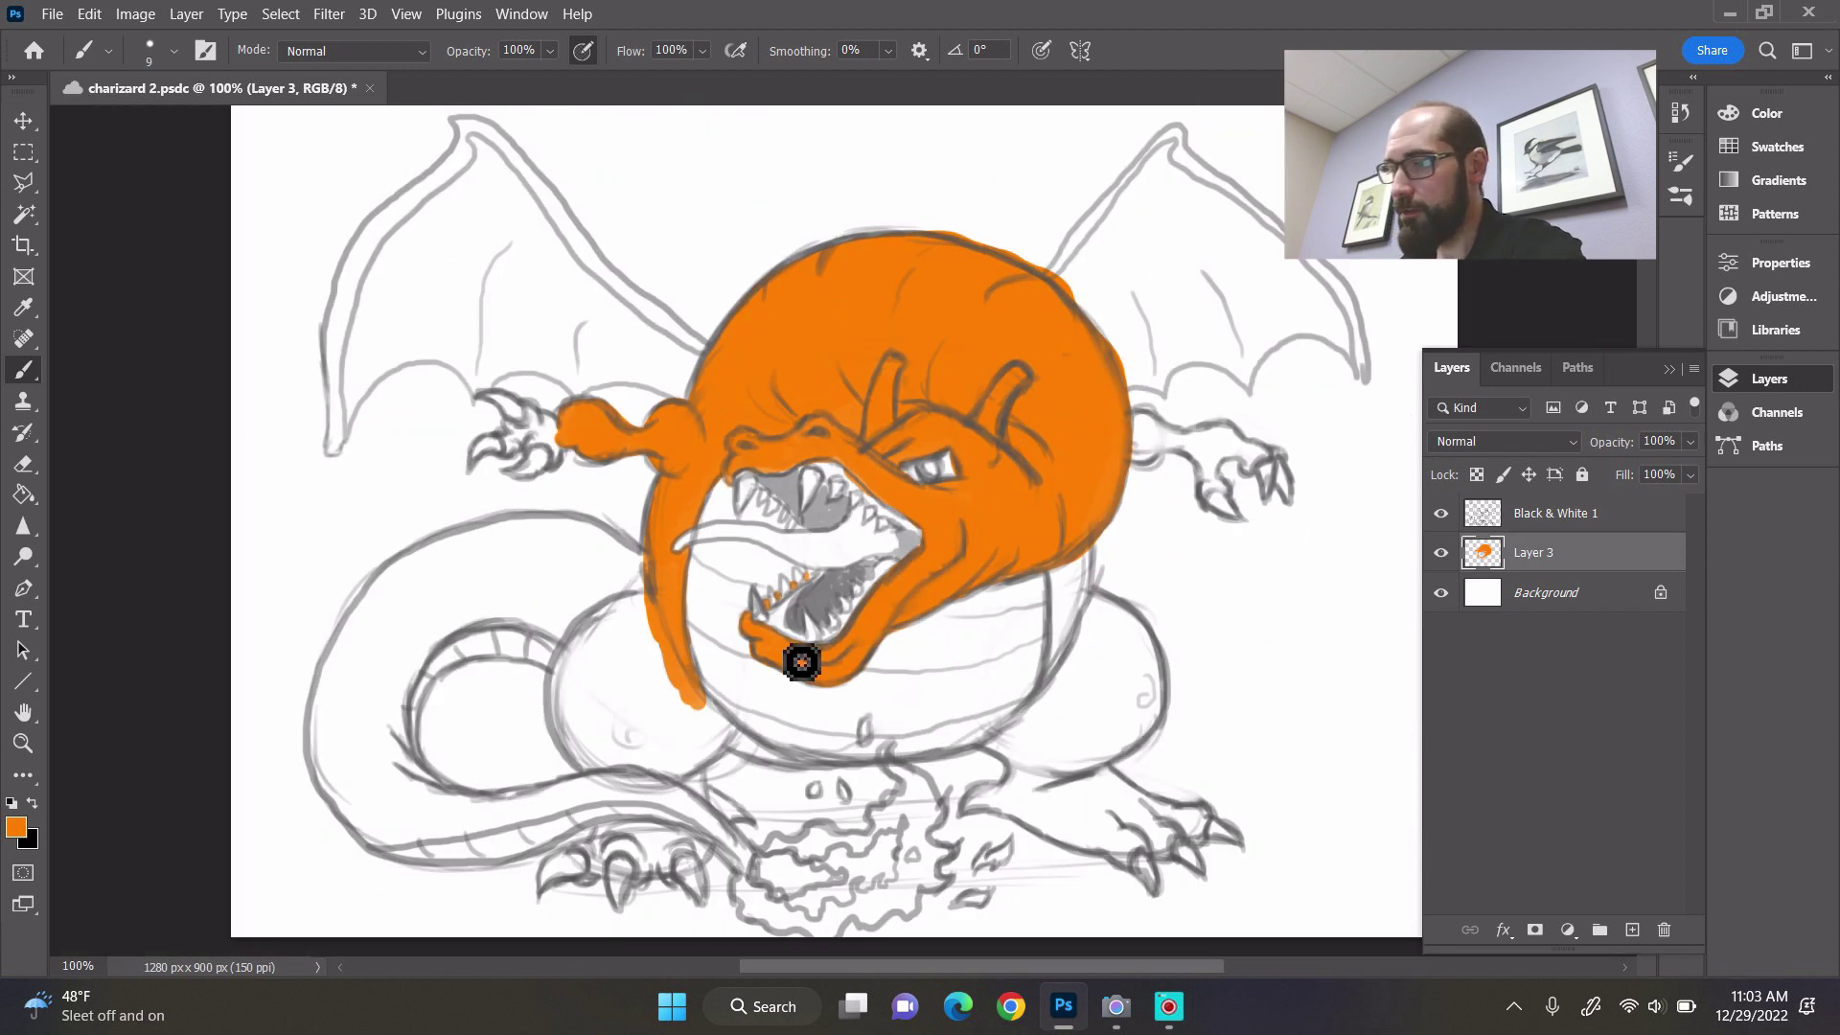
key(bracketright)
key(bracketright)
key(bracketleft)
drag(511, 446, 531, 458)
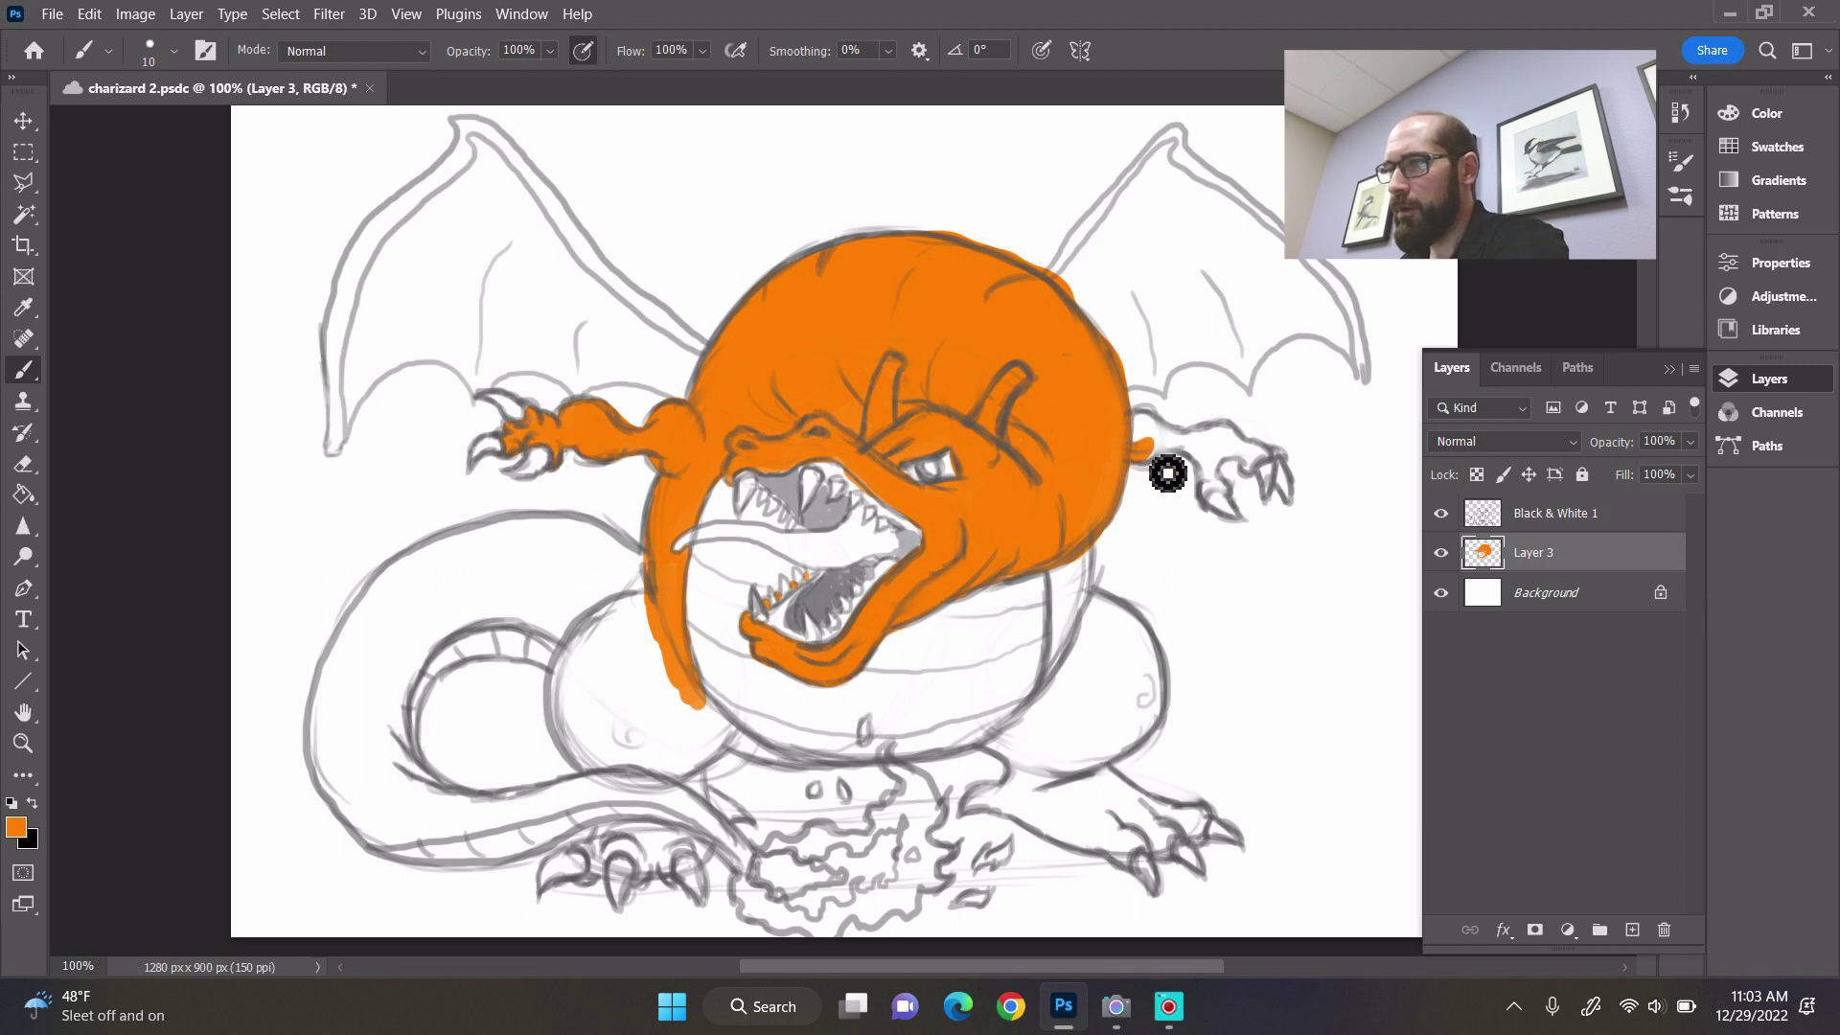
drag(1149, 450, 1153, 440)
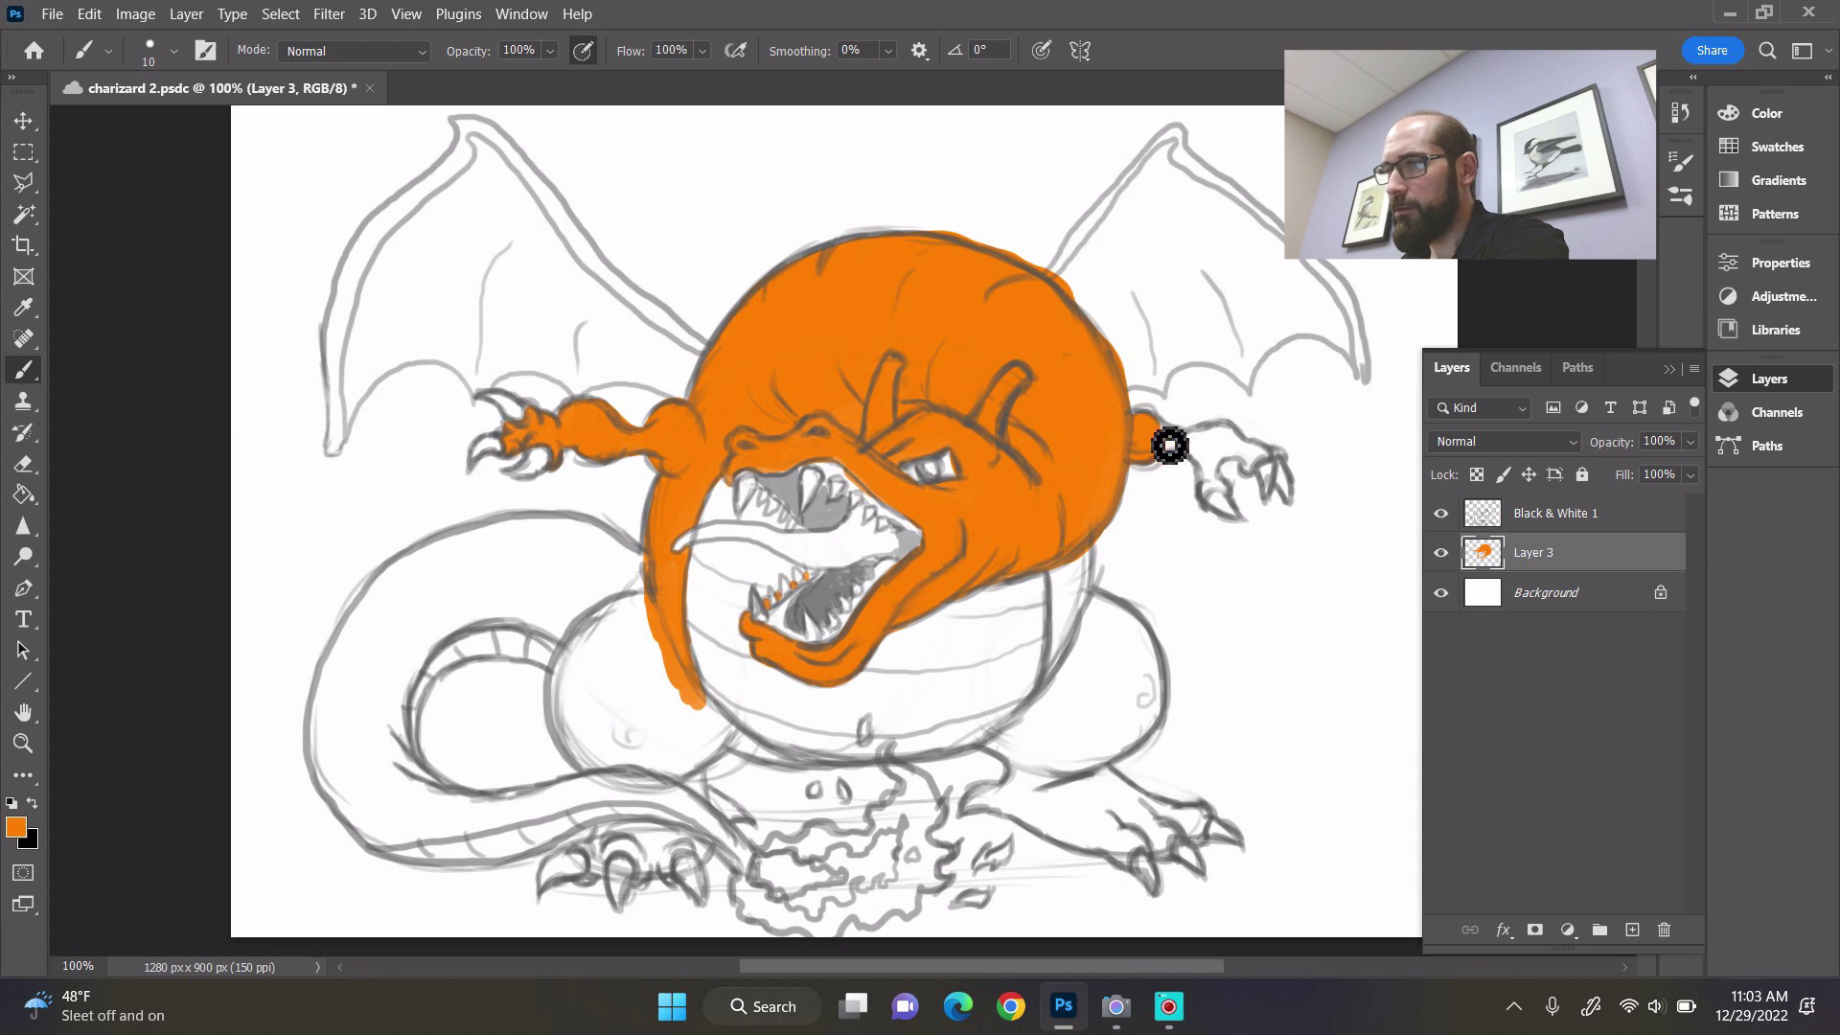
drag(1168, 434, 1248, 458)
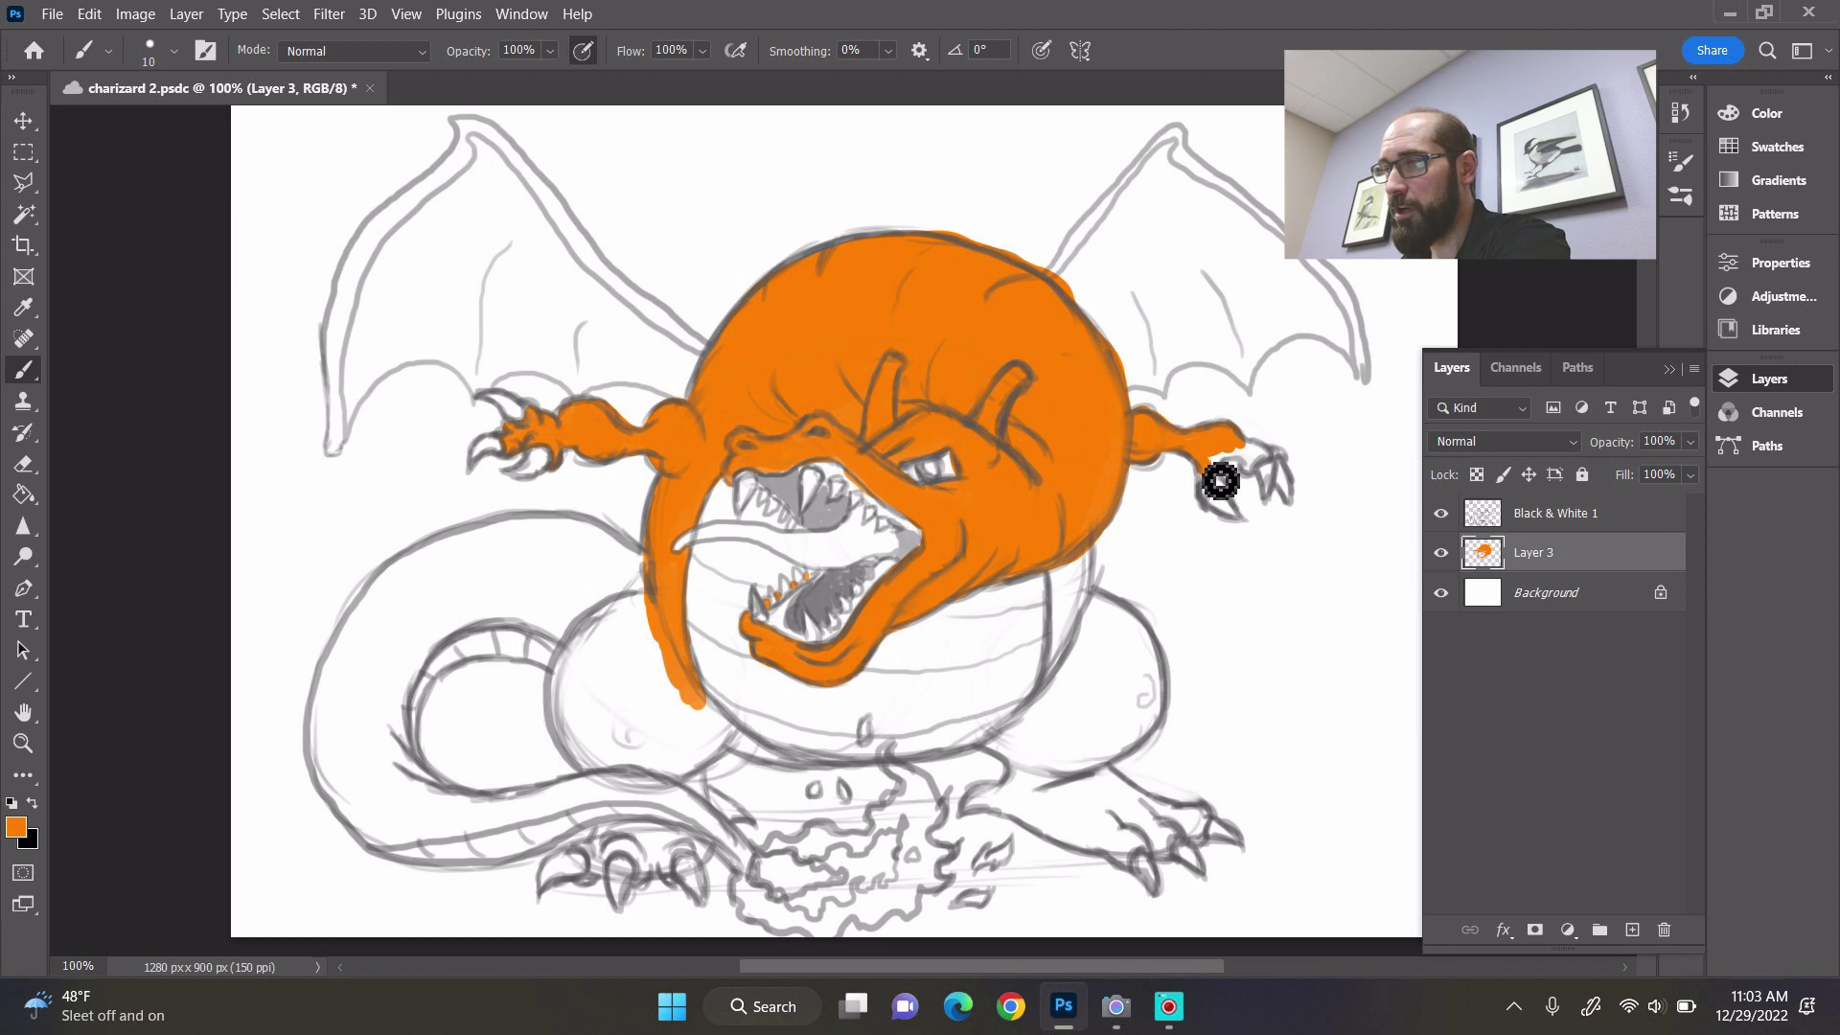
drag(1220, 505, 1217, 513)
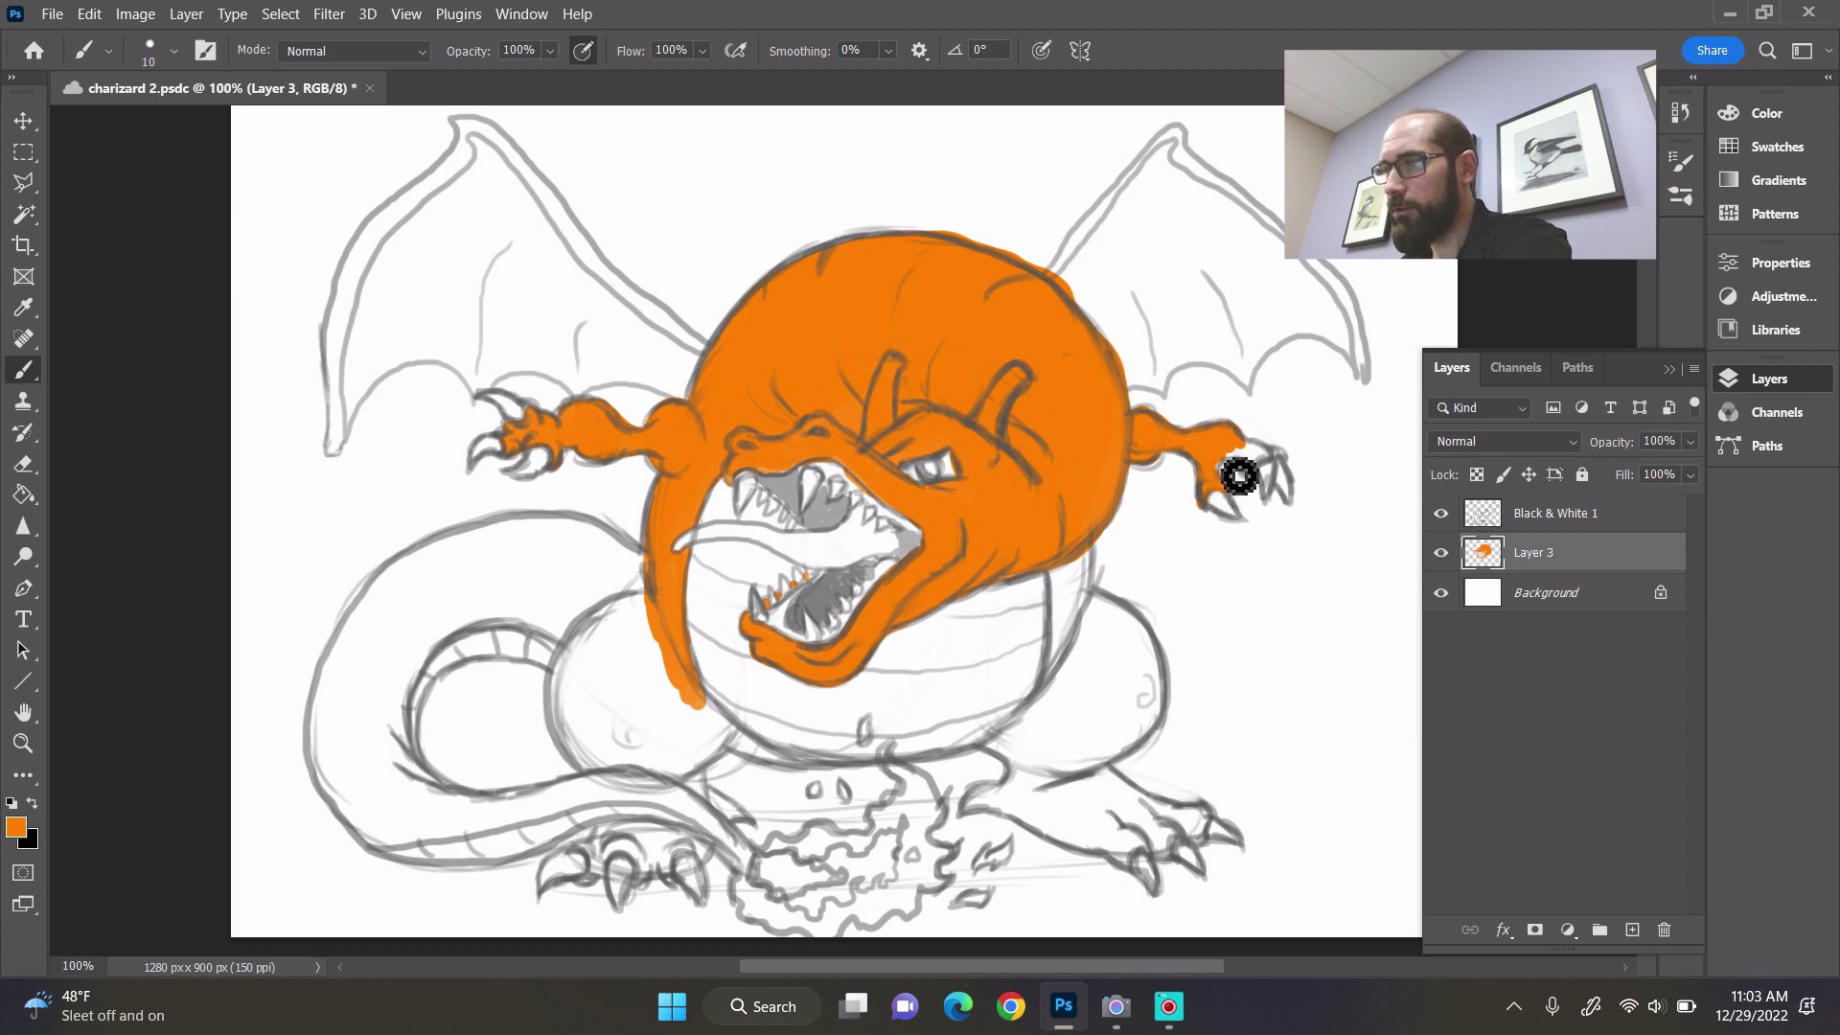
mouse_move(1232, 489)
mouse_down()
mouse_move(1265, 464)
mouse_move(1266, 482)
mouse_move(1299, 472)
mouse_up()
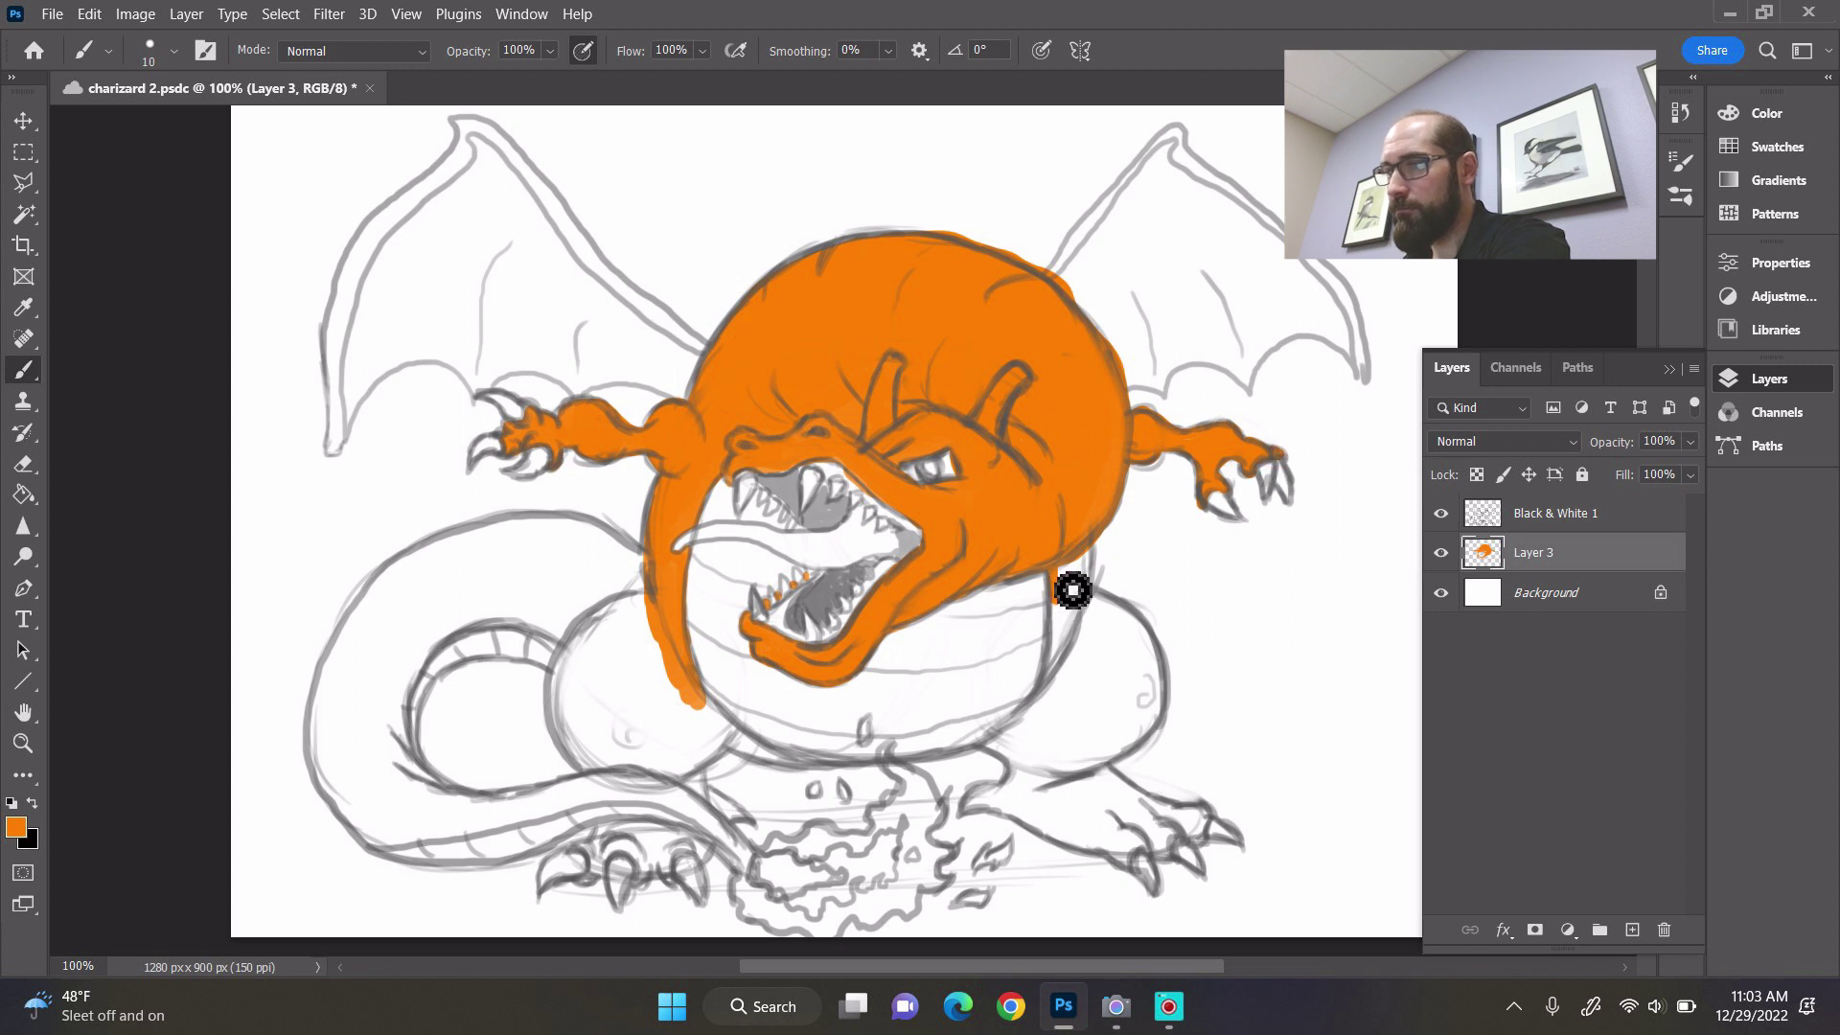
mouse_move(1073, 587)
mouse_down()
mouse_move(1071, 672)
mouse_move(1102, 569)
mouse_move(1095, 638)
mouse_move(1011, 761)
mouse_up()
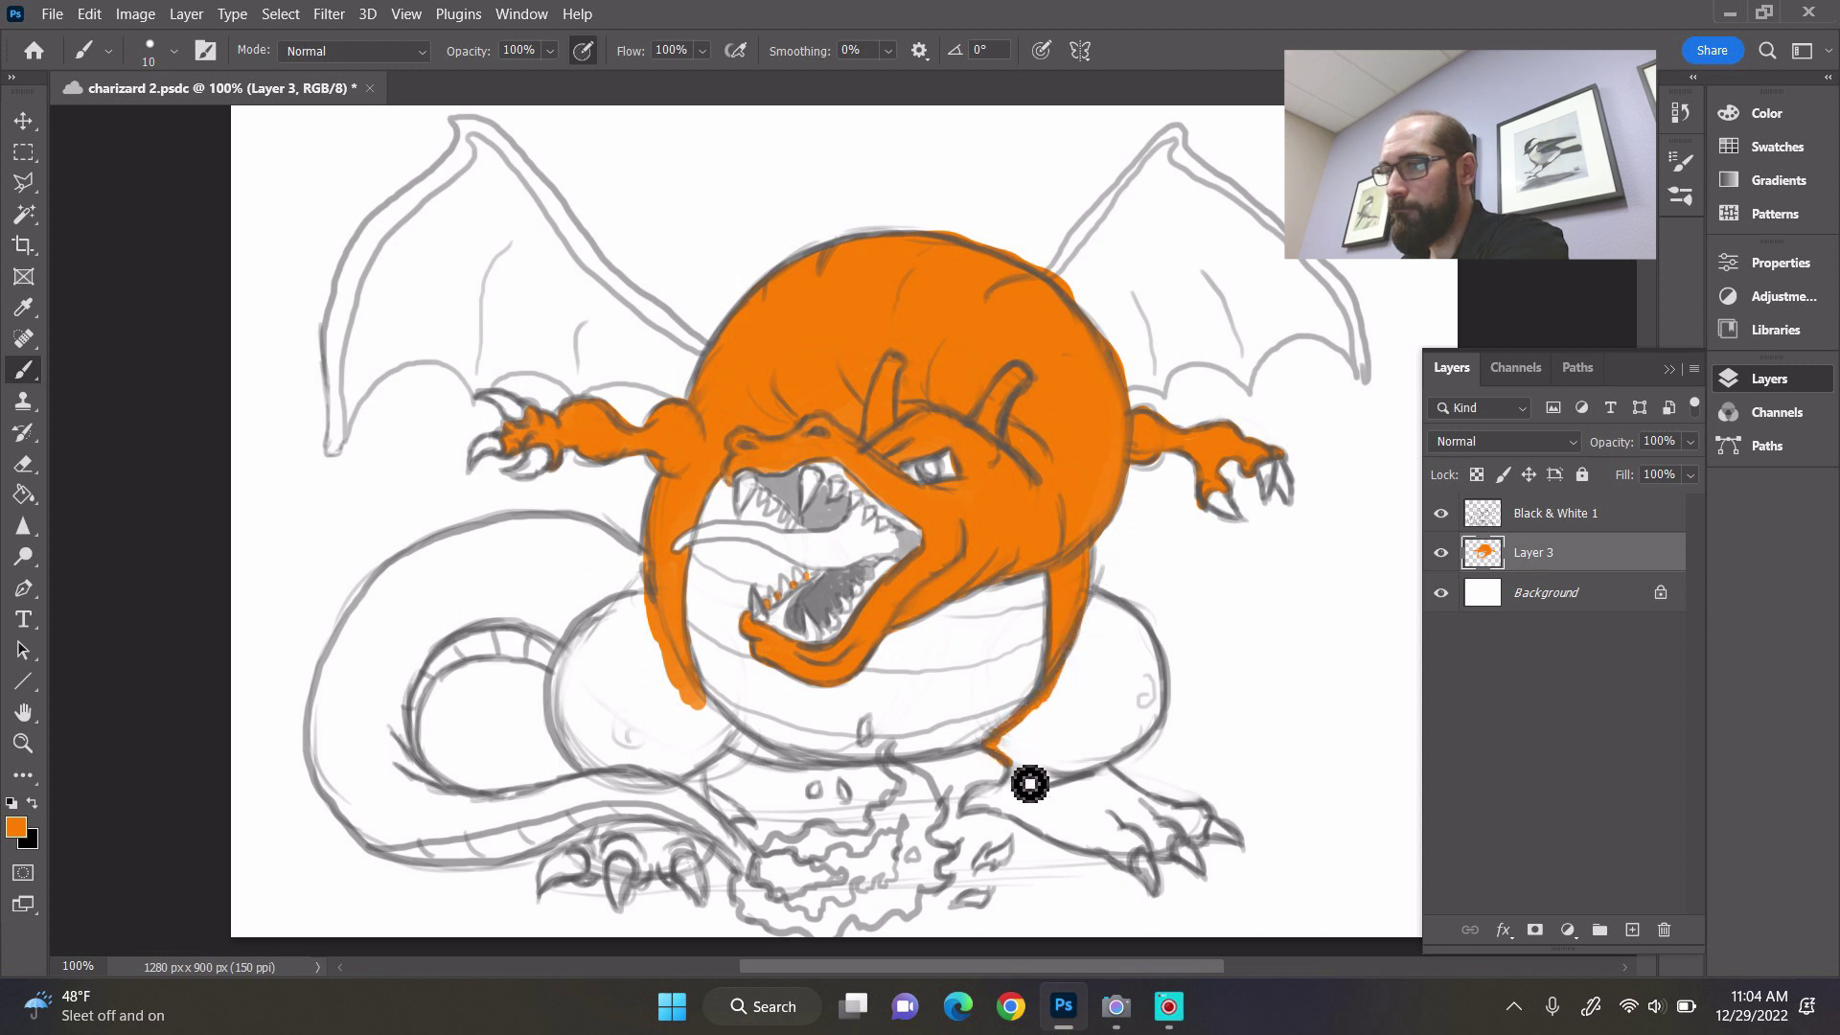
- Paint orange around the right leg, down its edge, and across the right foot's claws
mouse_move(1035, 789)
mouse_down()
mouse_move(1030, 810)
mouse_move(1092, 854)
mouse_move(1043, 809)
mouse_move(1032, 761)
mouse_move(1093, 728)
mouse_move(1076, 735)
mouse_move(1114, 623)
mouse_up()
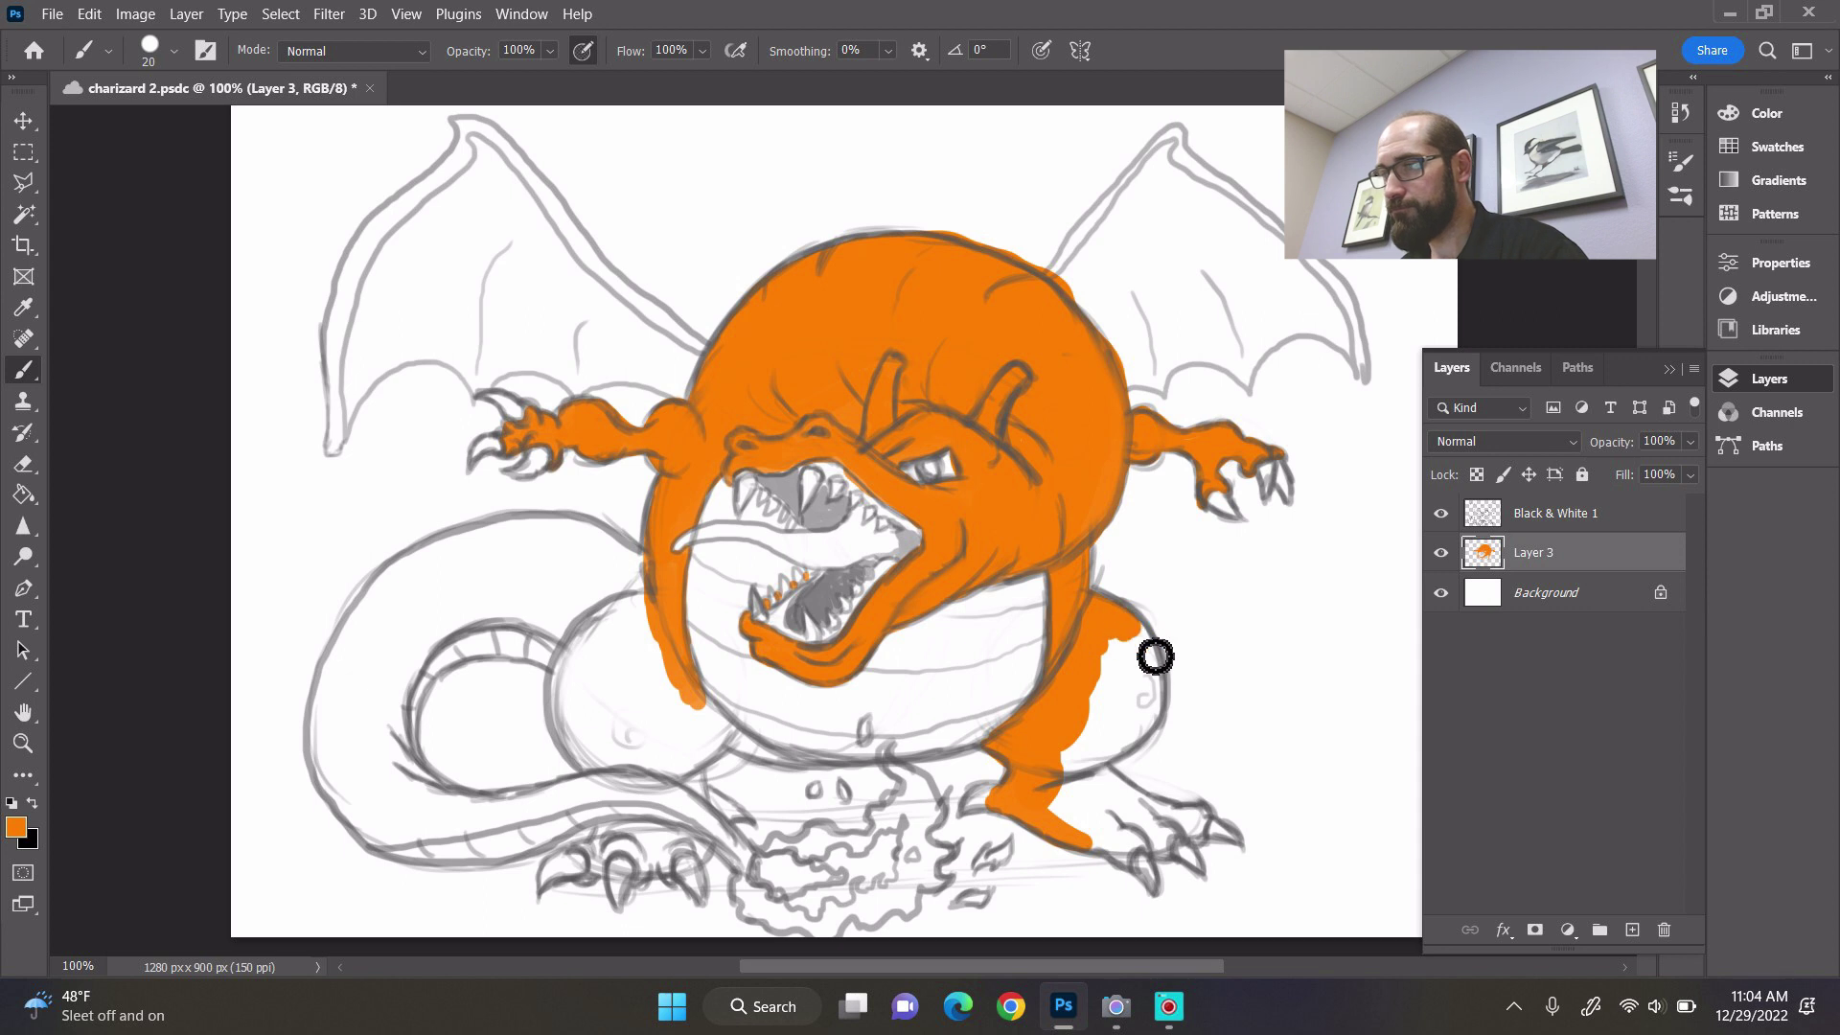
mouse_move(1171, 702)
mouse_down()
mouse_move(1149, 763)
mouse_move(1081, 787)
mouse_move(1111, 724)
mouse_move(1097, 720)
mouse_move(1136, 665)
mouse_move(1154, 715)
mouse_move(1152, 698)
mouse_move(1112, 801)
mouse_move(1073, 800)
mouse_move(1092, 849)
mouse_move(1074, 849)
mouse_move(1134, 854)
mouse_move(1092, 827)
mouse_move(1140, 837)
mouse_up()
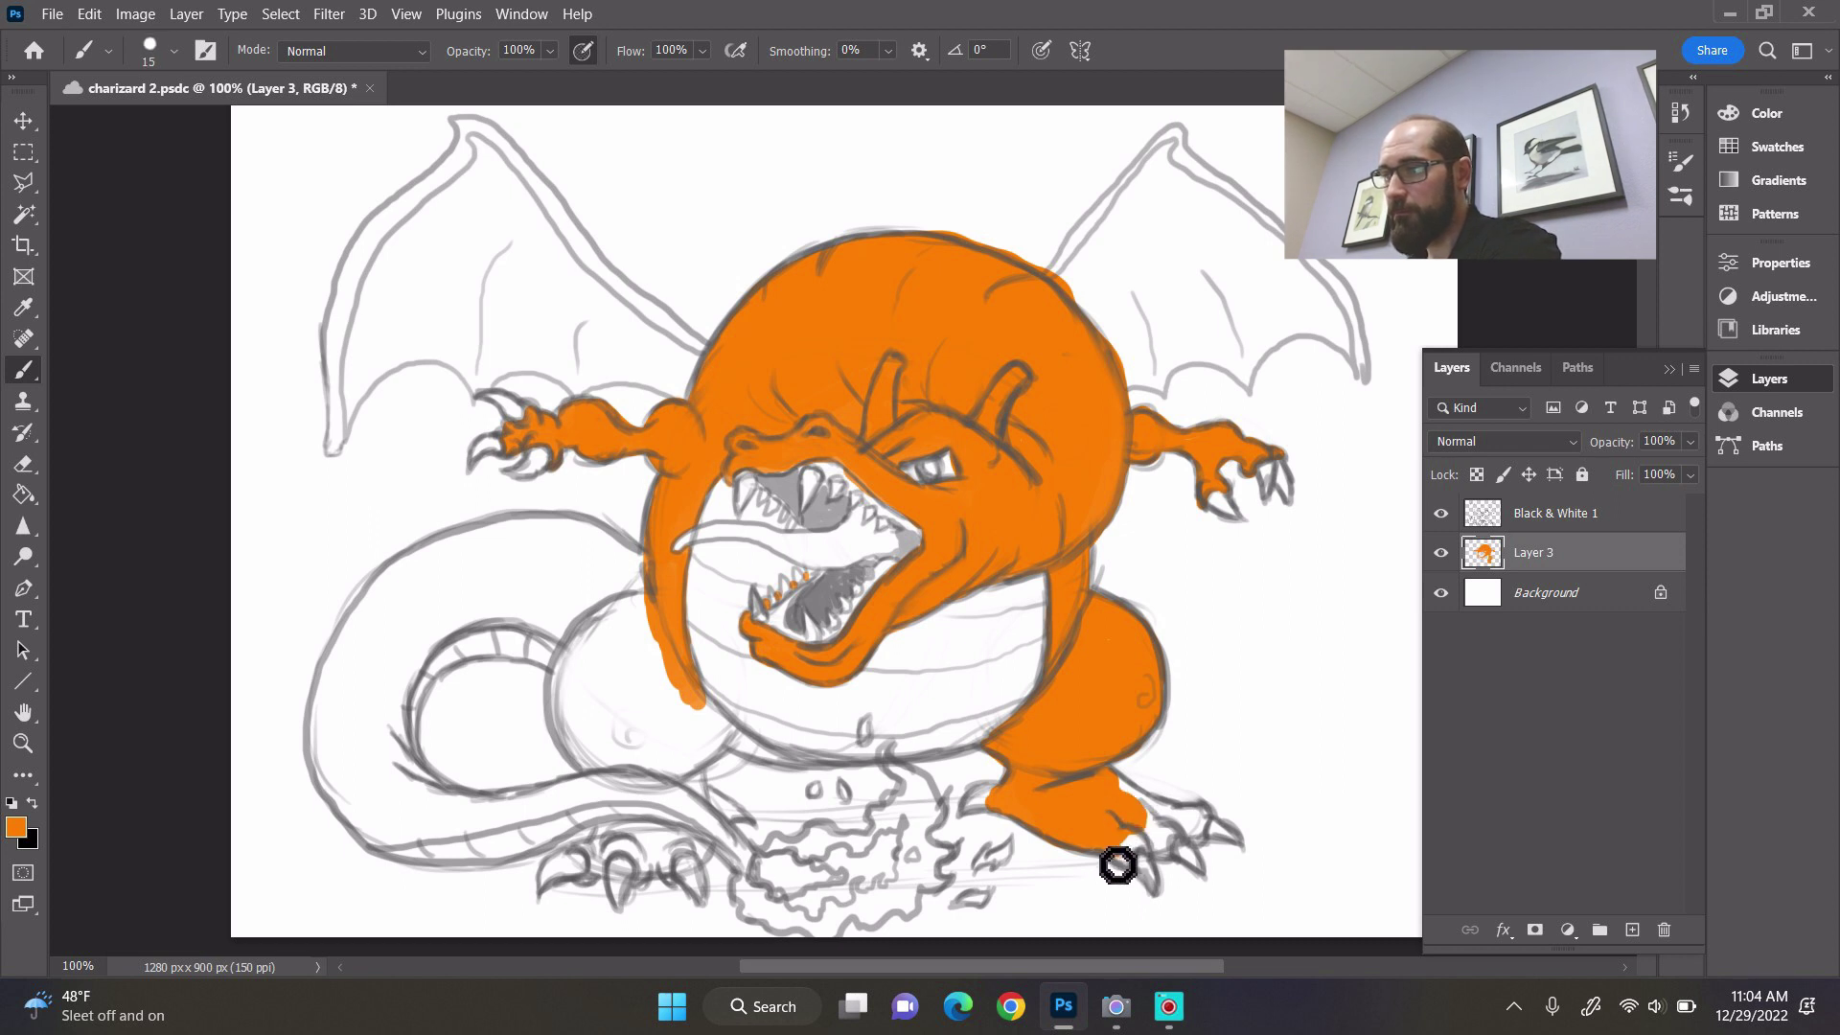
mouse_move(1140, 877)
mouse_down()
mouse_move(1146, 850)
mouse_move(1142, 867)
mouse_move(1175, 865)
mouse_up()
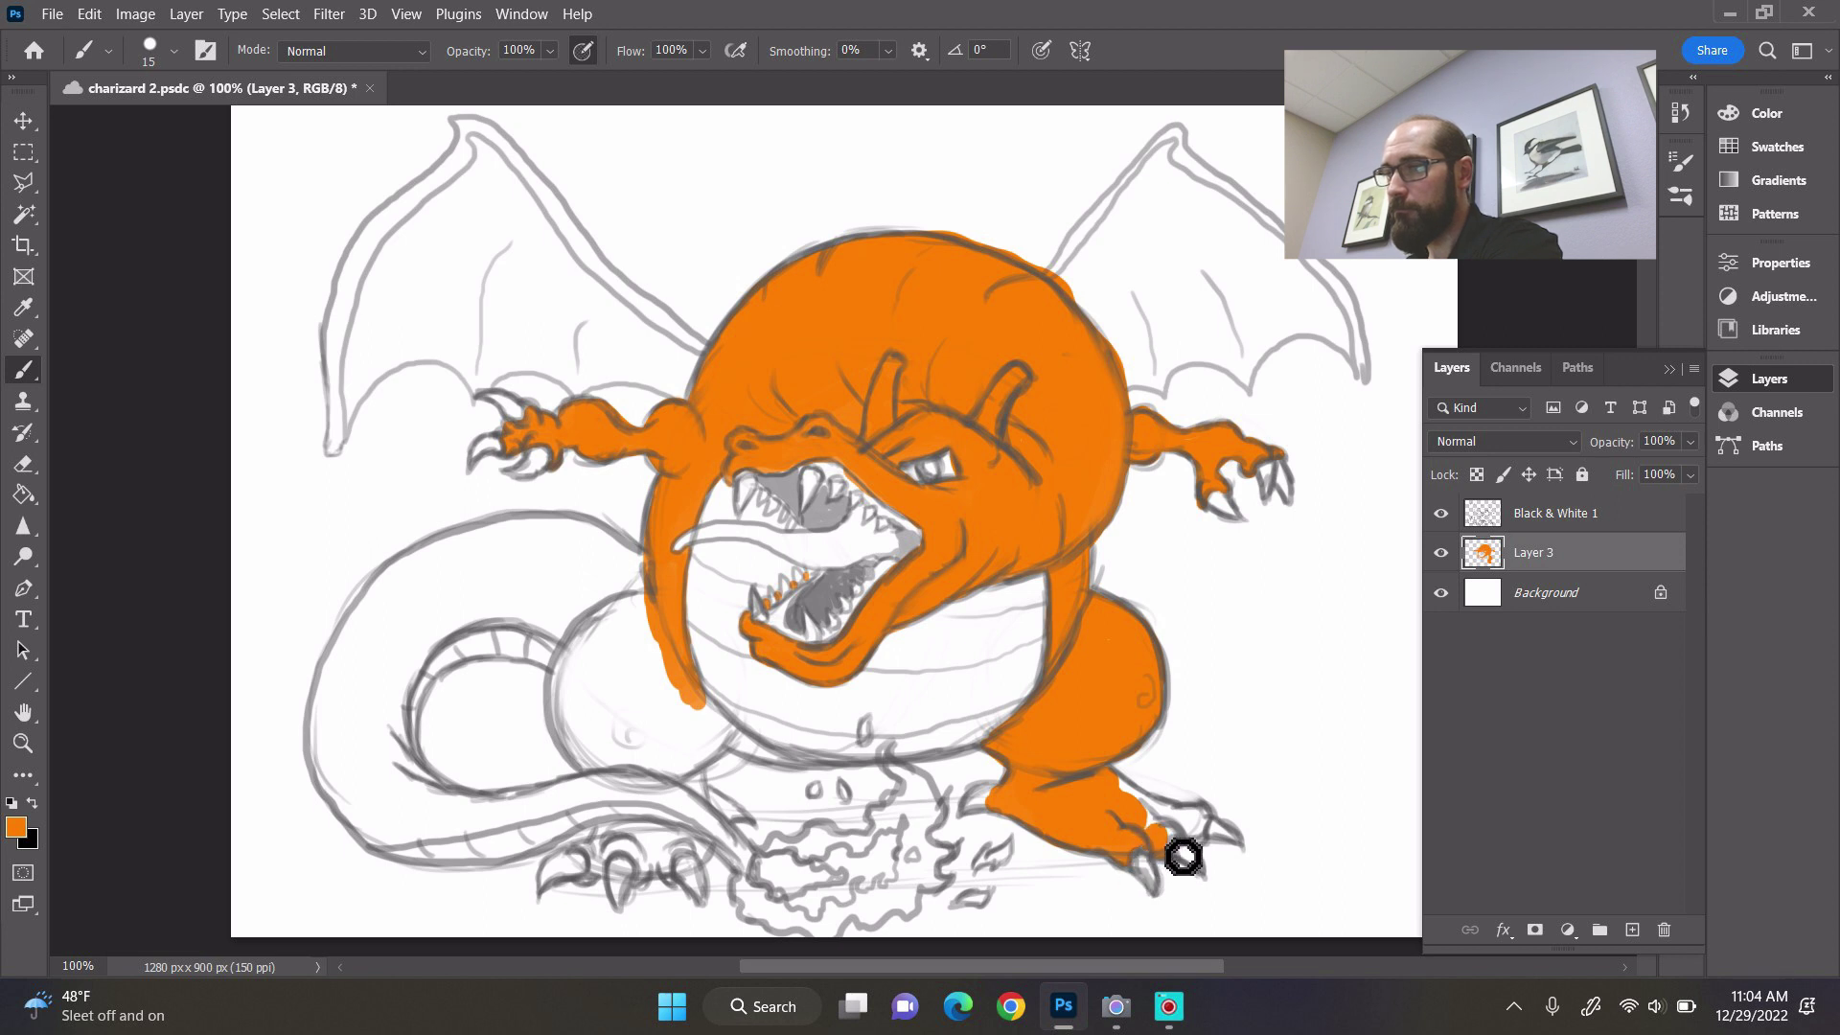
mouse_move(1158, 821)
mouse_down()
mouse_move(1129, 796)
mouse_move(1204, 844)
mouse_up()
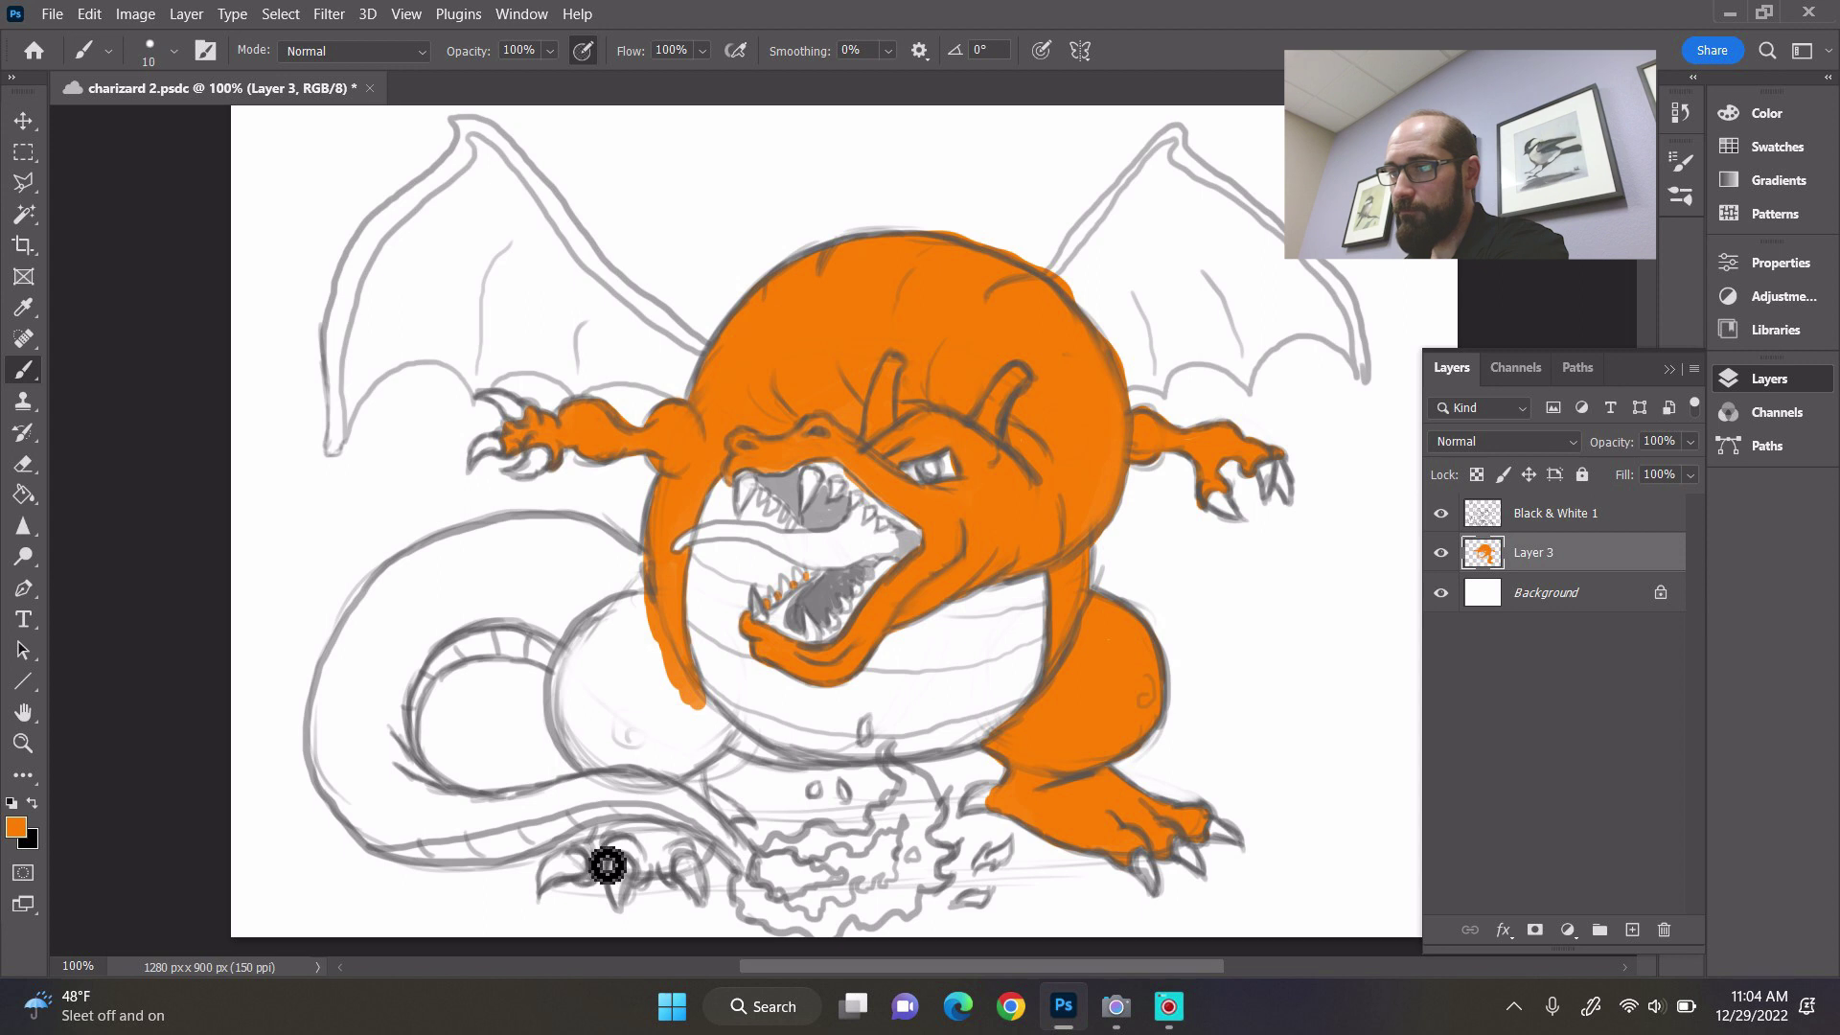
- Paint the left foot and claws orange, then fill the left leg with a size-15 brush
click(586, 846)
drag(609, 873, 609, 895)
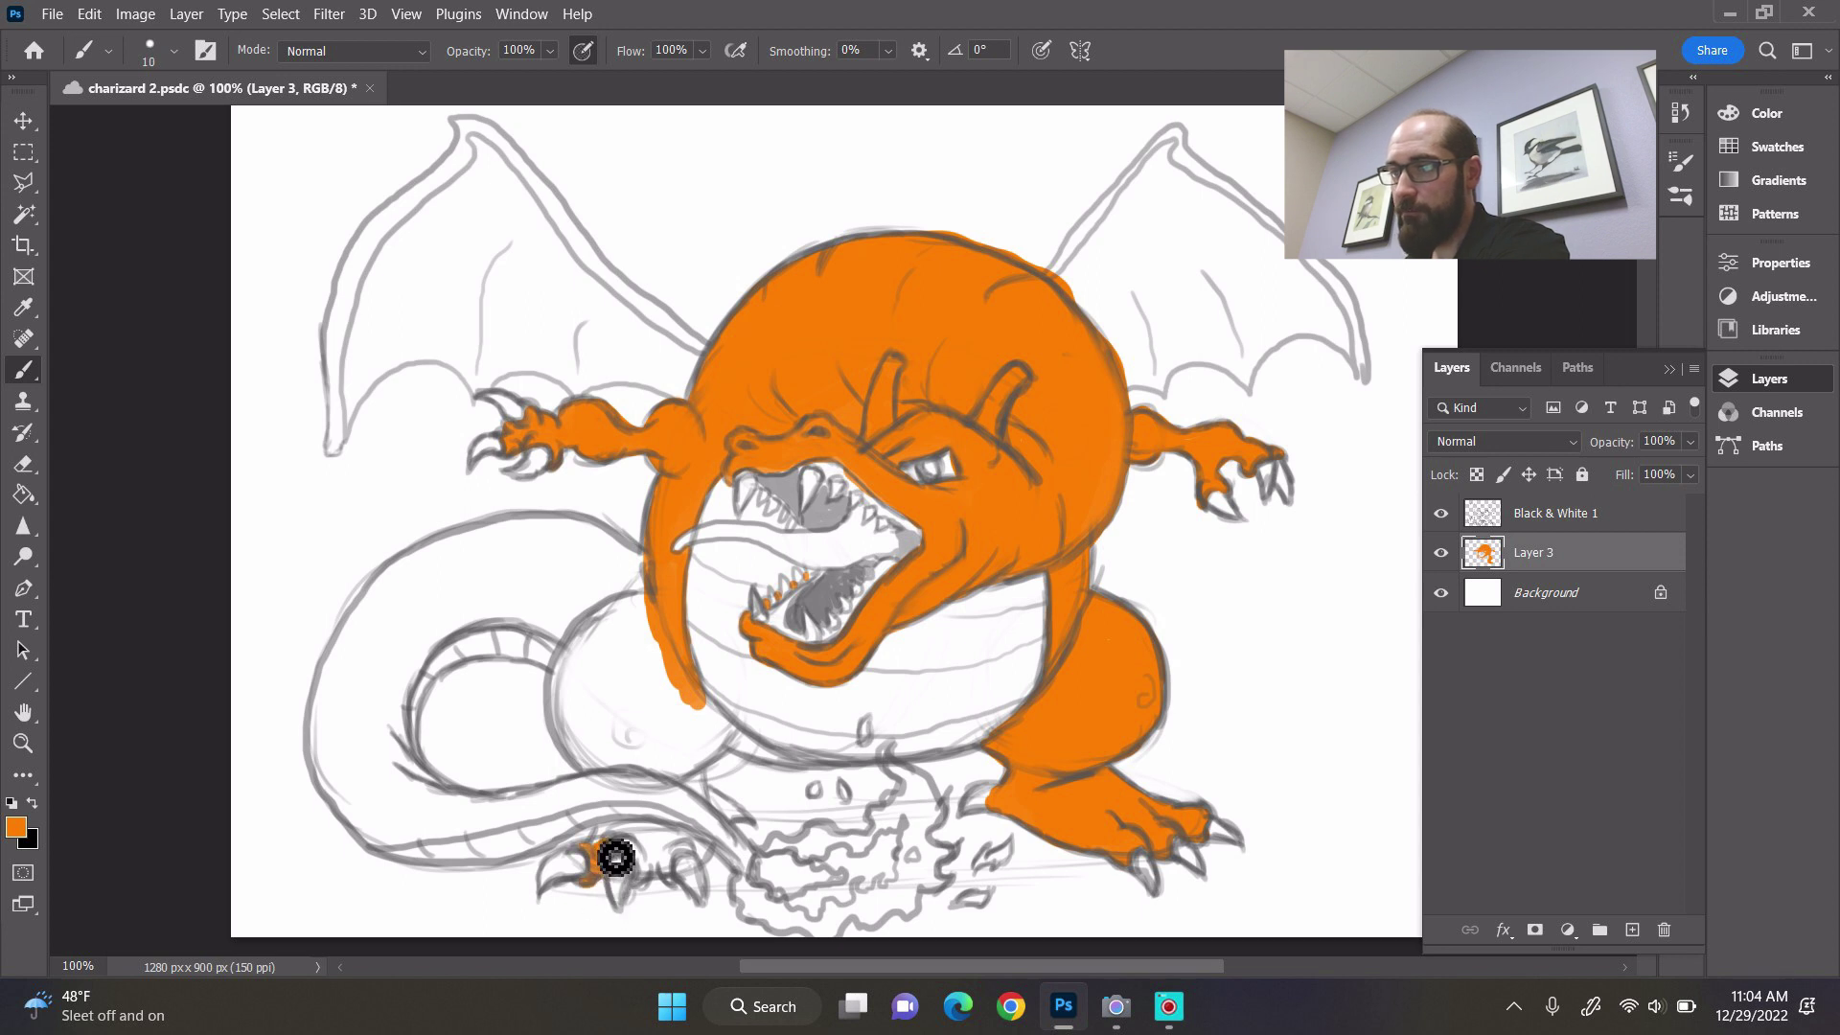
drag(628, 848, 624, 863)
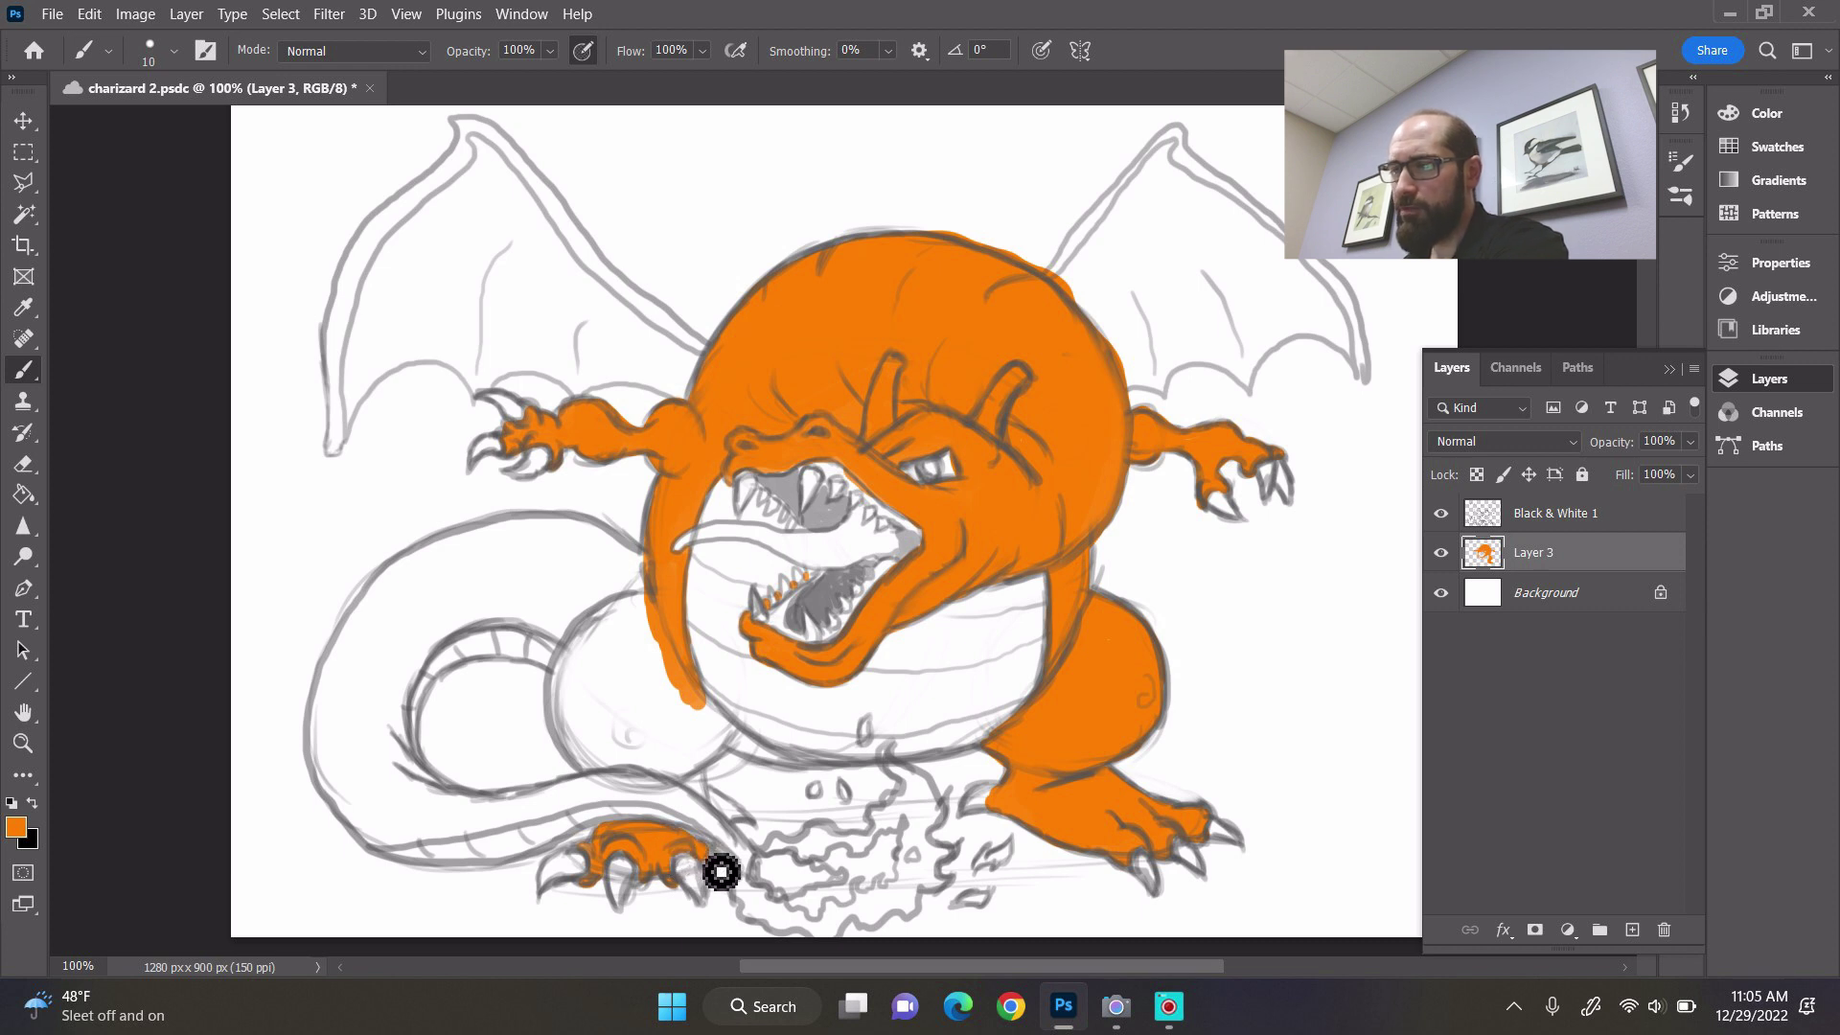
key(bracketright)
mouse_move(657, 850)
mouse_down()
mouse_move(618, 815)
mouse_move(625, 793)
mouse_move(590, 776)
mouse_move(574, 730)
mouse_move(594, 654)
mouse_move(629, 624)
mouse_move(663, 617)
mouse_move(604, 707)
mouse_move(622, 671)
mouse_move(605, 677)
mouse_move(593, 727)
mouse_move(611, 654)
mouse_move(595, 734)
mouse_move(630, 634)
mouse_move(617, 770)
mouse_move(591, 738)
mouse_move(637, 755)
mouse_move(630, 716)
mouse_move(641, 768)
mouse_move(620, 757)
mouse_move(655, 742)
mouse_move(655, 710)
mouse_move(683, 744)
mouse_move(655, 753)
mouse_move(660, 781)
mouse_move(661, 758)
mouse_move(690, 748)
mouse_move(677, 781)
mouse_move(713, 735)
mouse_move(716, 774)
mouse_move(694, 790)
mouse_move(728, 741)
mouse_move(711, 719)
mouse_move(744, 751)
mouse_up()
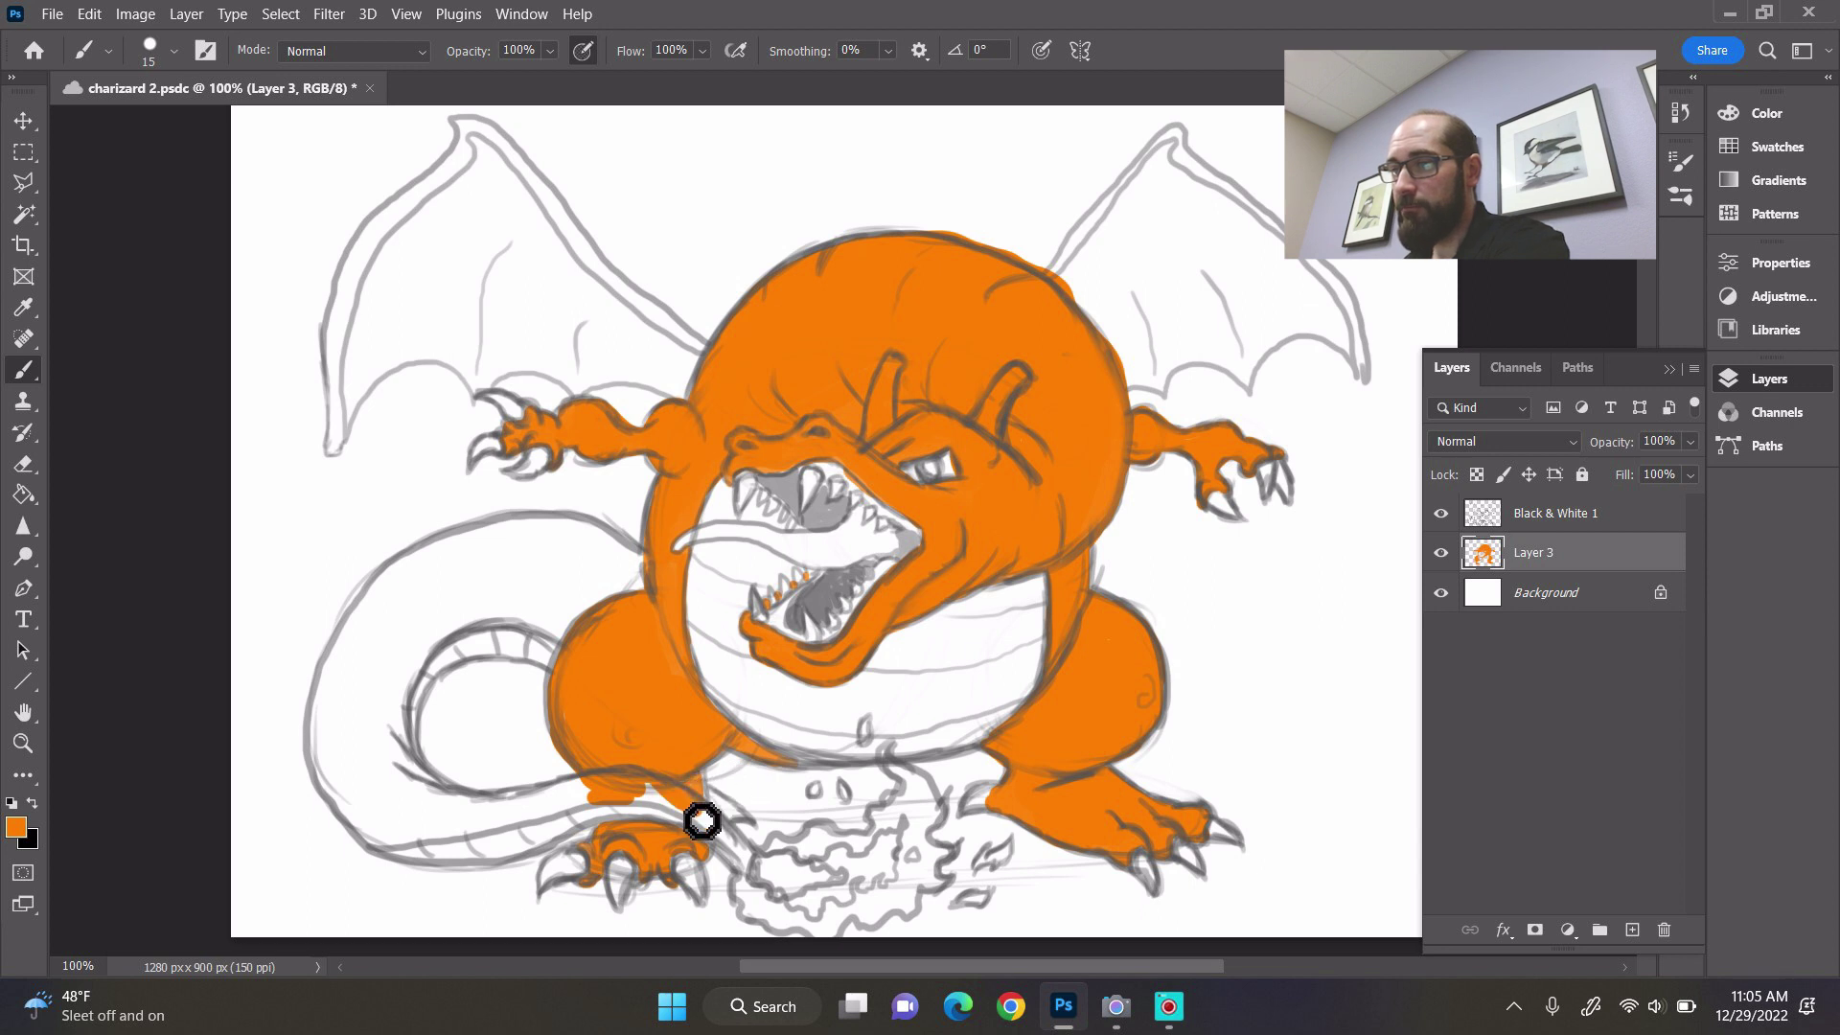
- Extend orange past the left foot and fill the tail down to its tip with a size-20 brush
drag(692, 816, 771, 880)
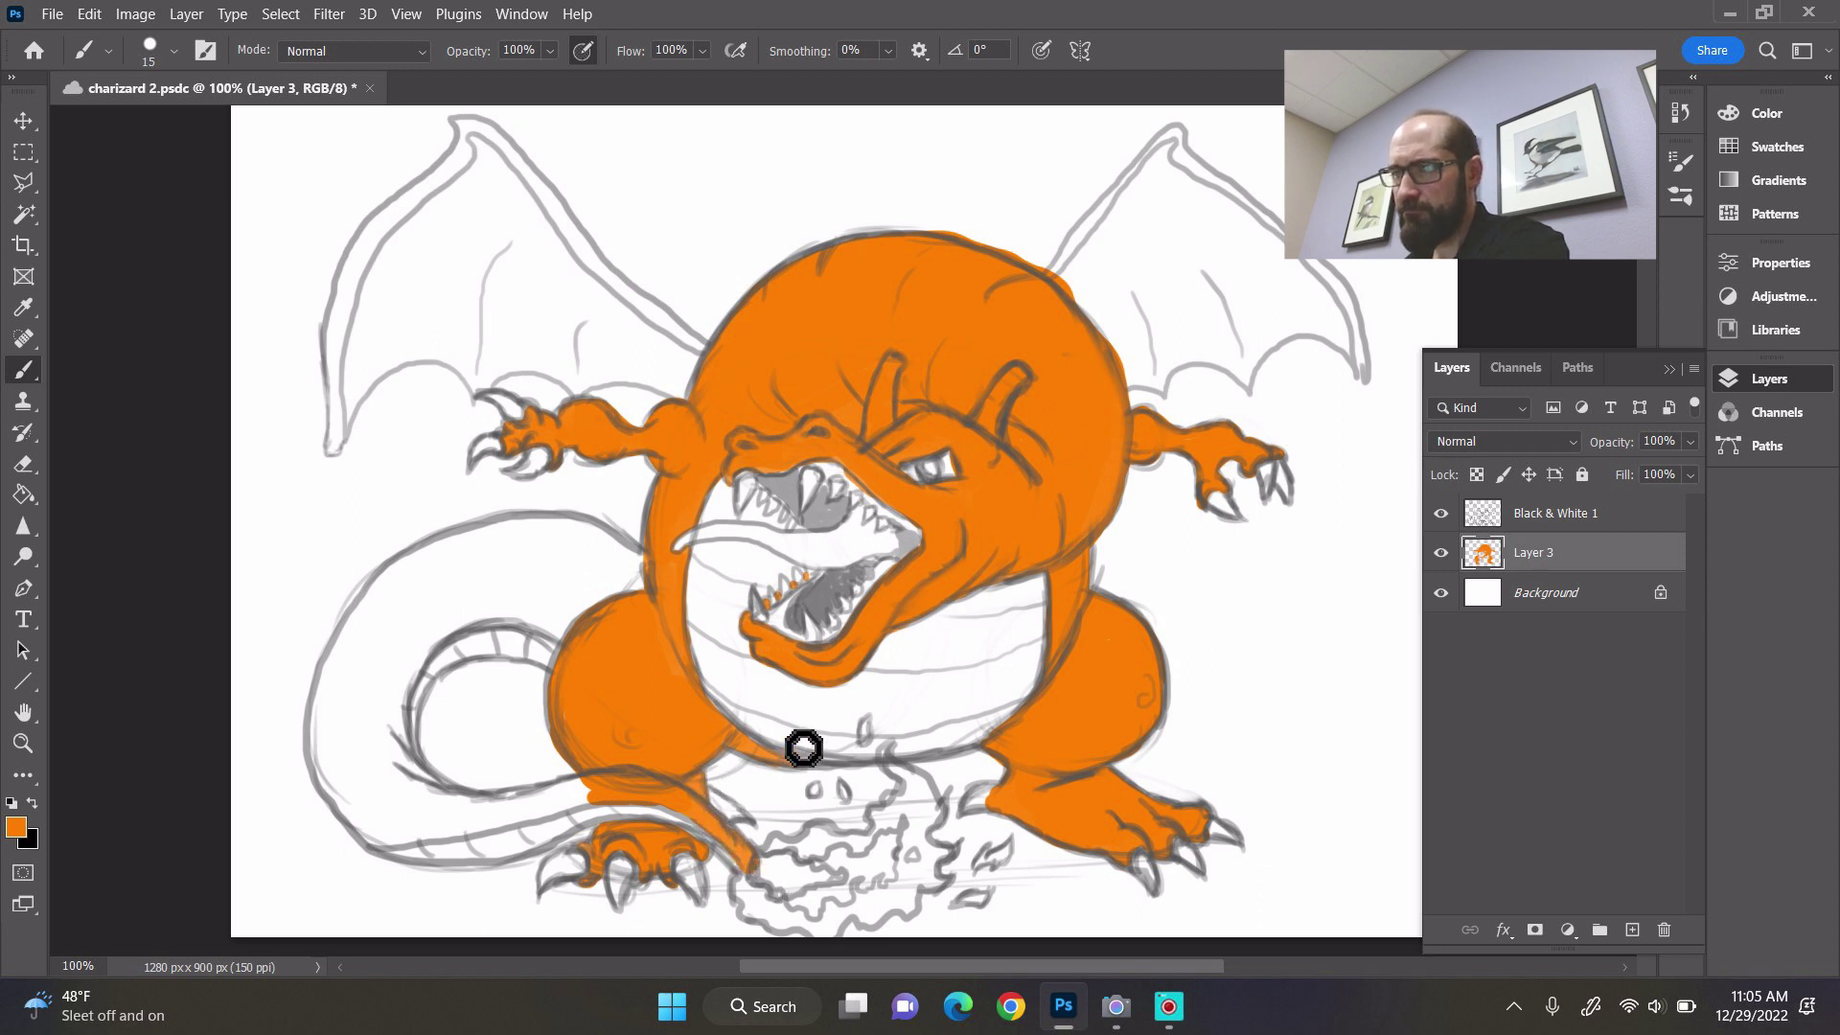
key(bracketright)
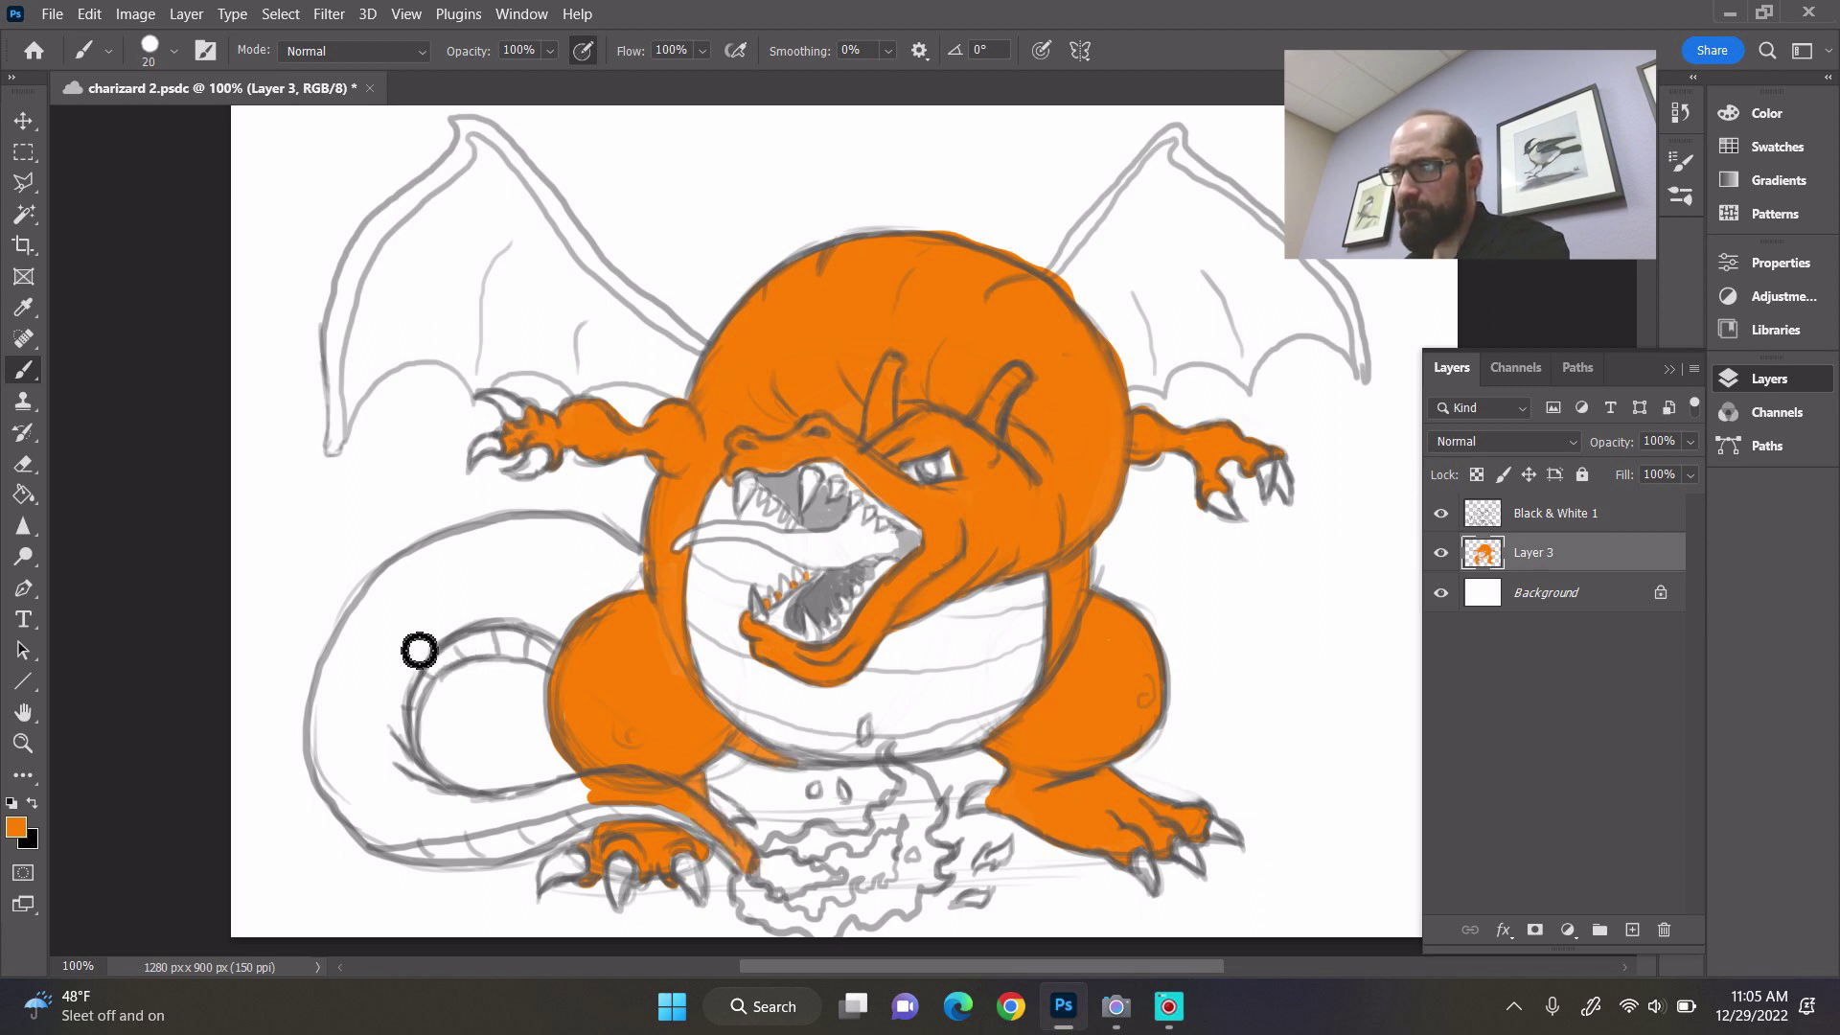
mouse_move(388, 690)
mouse_down()
mouse_move(395, 754)
mouse_move(387, 684)
mouse_move(363, 785)
mouse_move(357, 703)
mouse_move(340, 775)
mouse_move(349, 693)
mouse_move(338, 718)
mouse_move(380, 622)
mouse_move(490, 548)
mouse_move(598, 544)
mouse_move(680, 605)
mouse_move(653, 610)
mouse_move(641, 579)
mouse_move(594, 649)
mouse_move(559, 627)
mouse_move(588, 662)
mouse_move(530, 628)
mouse_move(553, 585)
mouse_move(512, 585)
mouse_move(531, 565)
mouse_move(592, 566)
mouse_move(518, 588)
mouse_move(508, 625)
mouse_move(431, 657)
mouse_move(415, 687)
mouse_move(446, 656)
mouse_move(411, 735)
mouse_move(448, 653)
mouse_move(417, 764)
mouse_move(403, 665)
mouse_move(440, 608)
mouse_move(417, 665)
mouse_up()
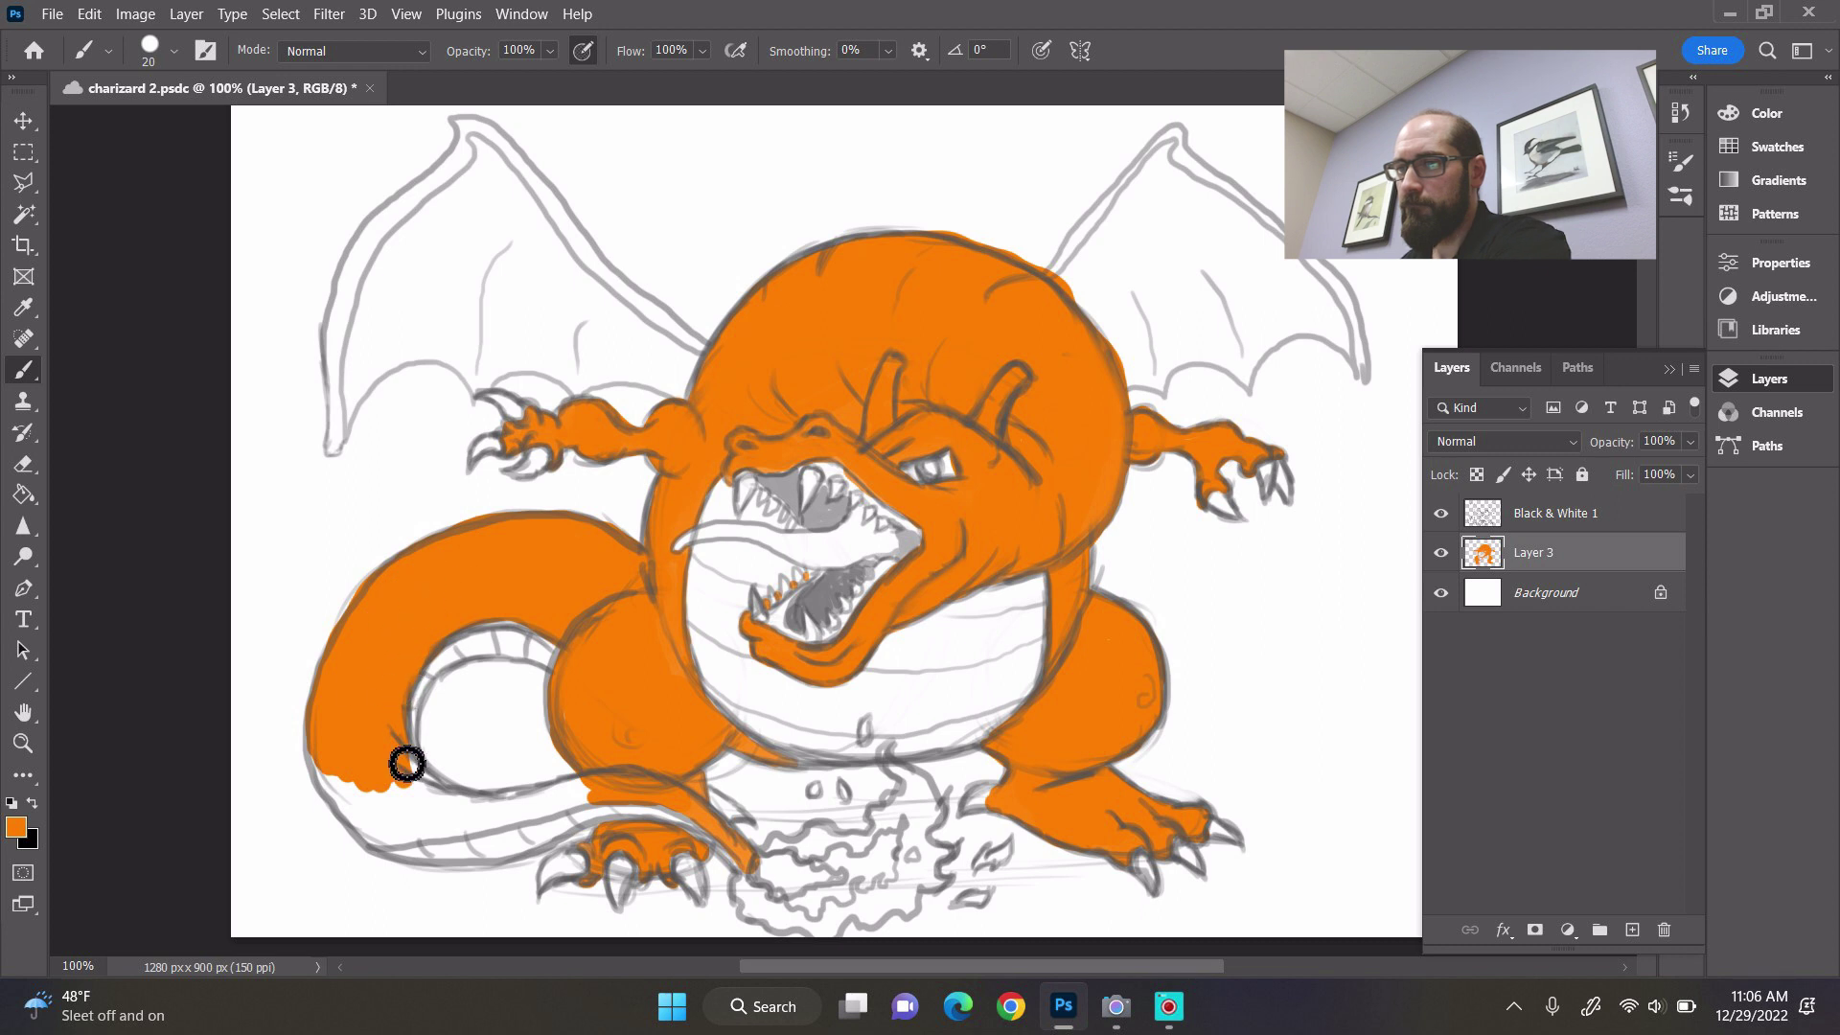
mouse_move(398, 748)
mouse_down()
mouse_move(390, 786)
mouse_move(348, 754)
mouse_move(338, 777)
mouse_move(330, 748)
mouse_move(383, 847)
mouse_move(386, 816)
mouse_move(364, 803)
mouse_move(387, 812)
mouse_move(407, 783)
mouse_move(462, 827)
mouse_move(413, 768)
mouse_move(495, 827)
mouse_move(476, 820)
mouse_move(625, 808)
mouse_move(425, 858)
mouse_move(368, 830)
mouse_move(377, 850)
mouse_move(394, 857)
mouse_move(365, 815)
mouse_move(450, 844)
mouse_move(410, 838)
mouse_move(564, 826)
mouse_up()
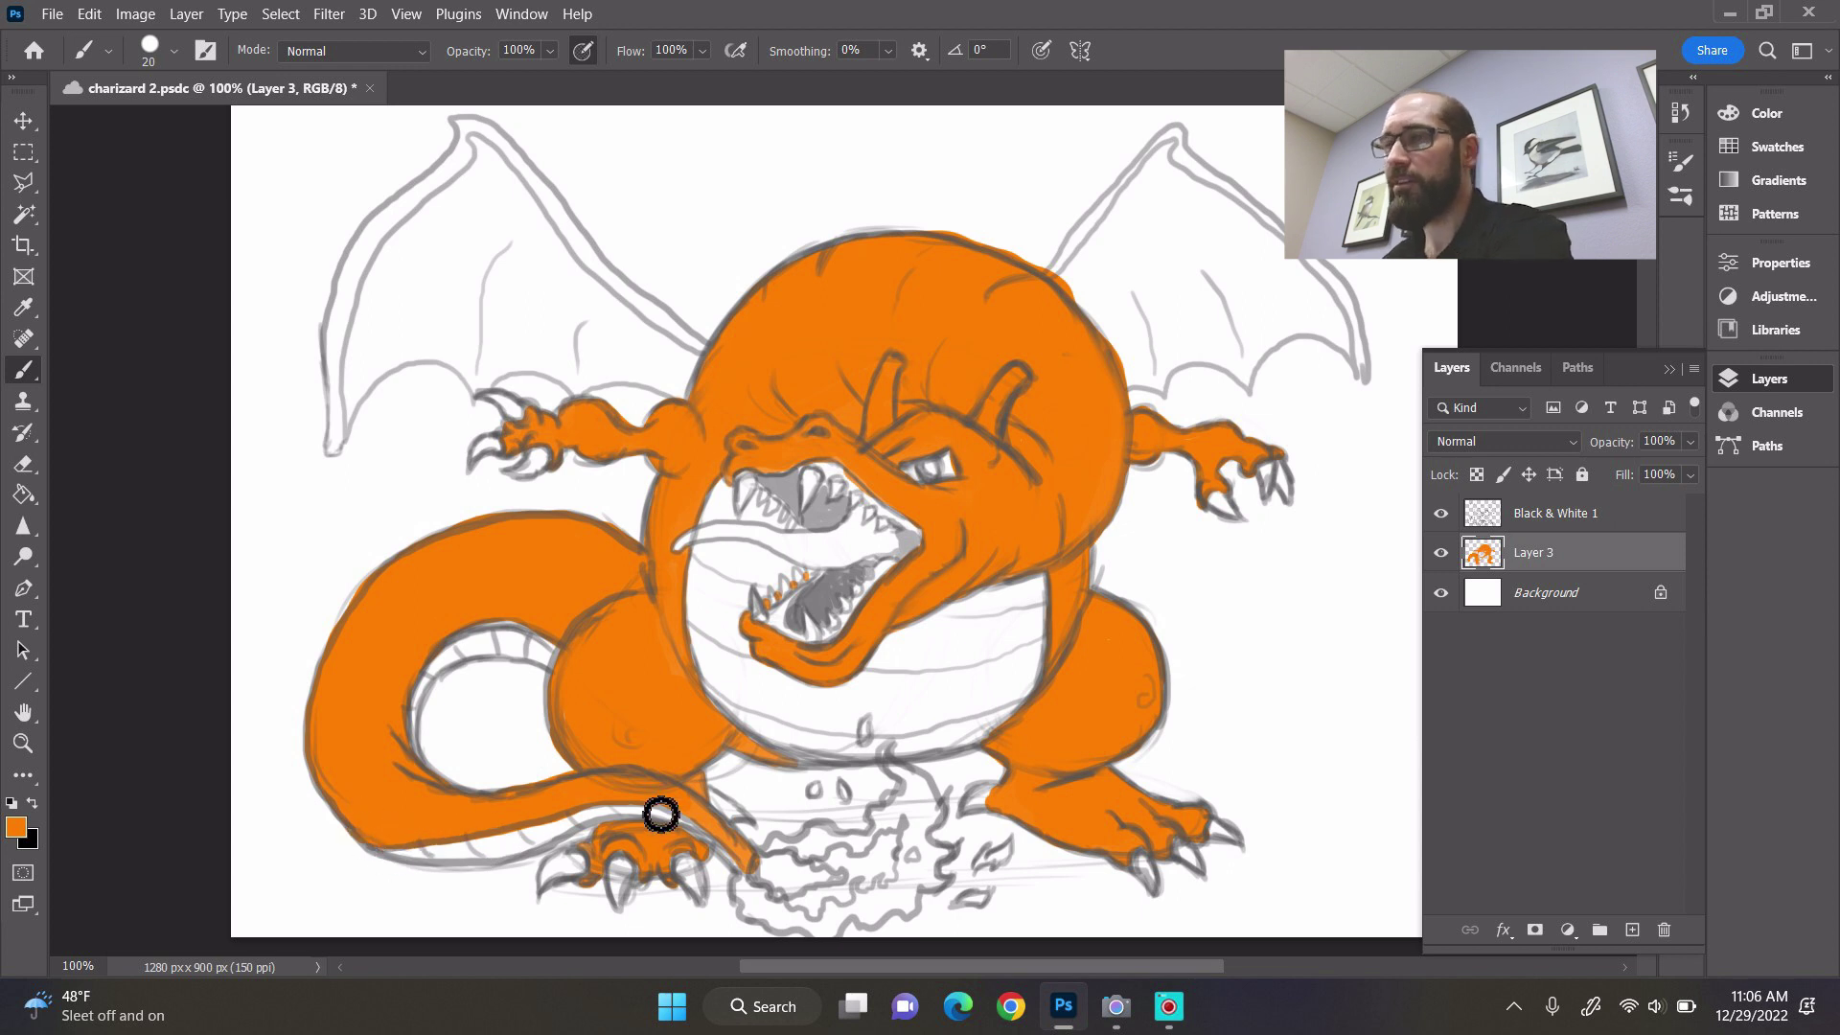
key(bracketright)
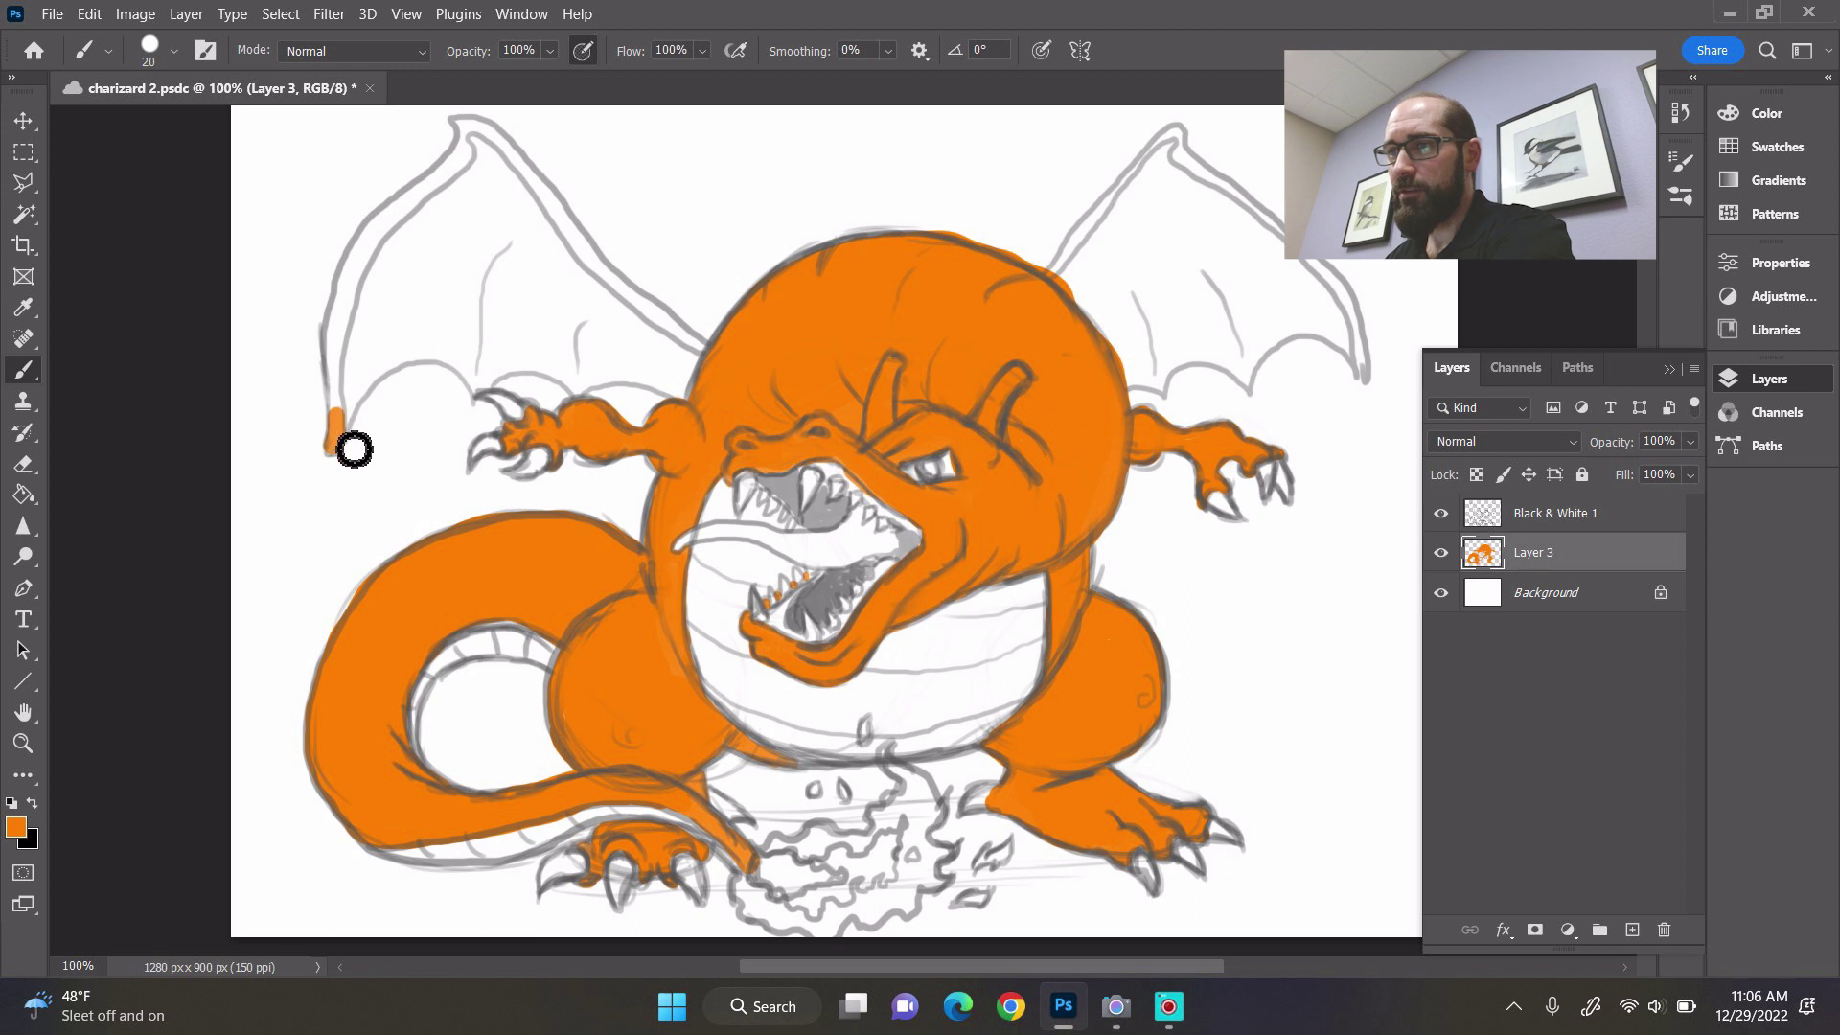
- Paint orange along the left wing's outer edge and the right wing's upper edge to its tip
mouse_move(352, 413)
mouse_down()
mouse_move(385, 258)
mouse_move(363, 306)
mouse_move(414, 231)
mouse_move(387, 256)
mouse_move(475, 185)
mouse_move(479, 143)
mouse_move(495, 150)
mouse_move(477, 142)
mouse_move(540, 189)
mouse_move(533, 169)
mouse_move(579, 247)
mouse_move(709, 361)
mouse_up()
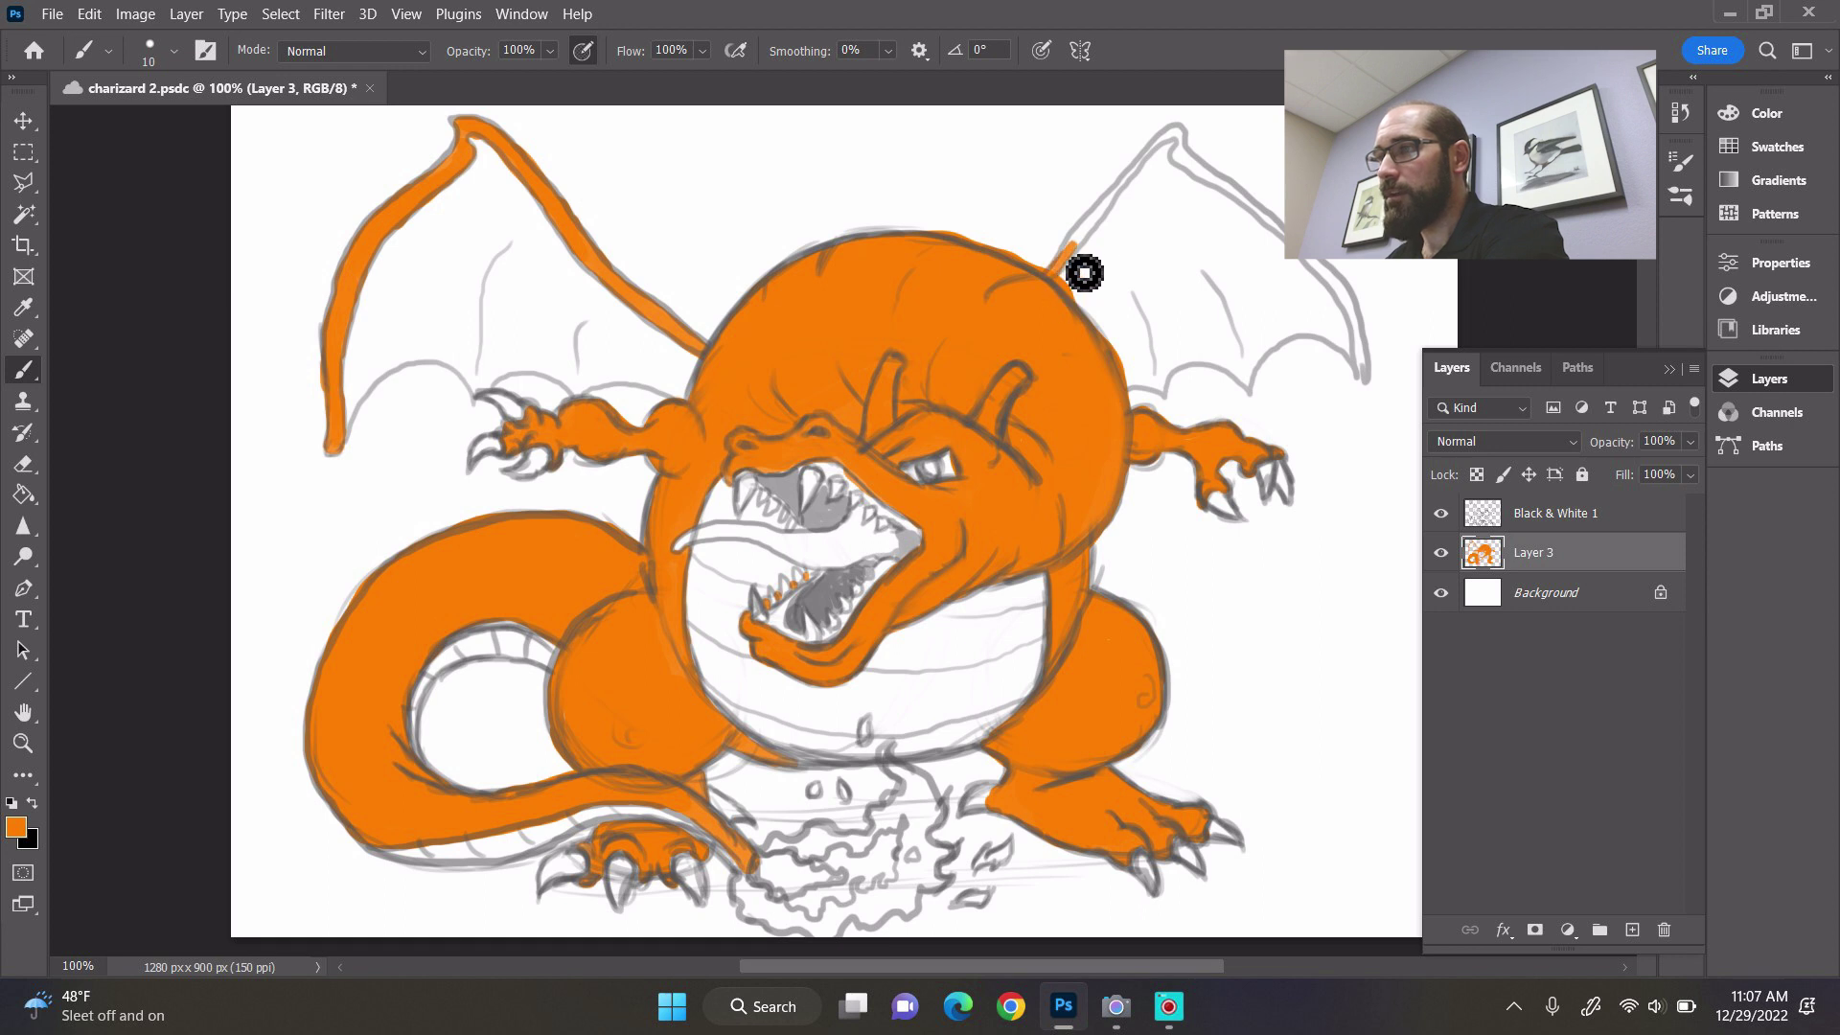
mouse_move(1064, 272)
mouse_down()
mouse_move(1098, 218)
mouse_move(1132, 213)
mouse_move(1187, 154)
mouse_up()
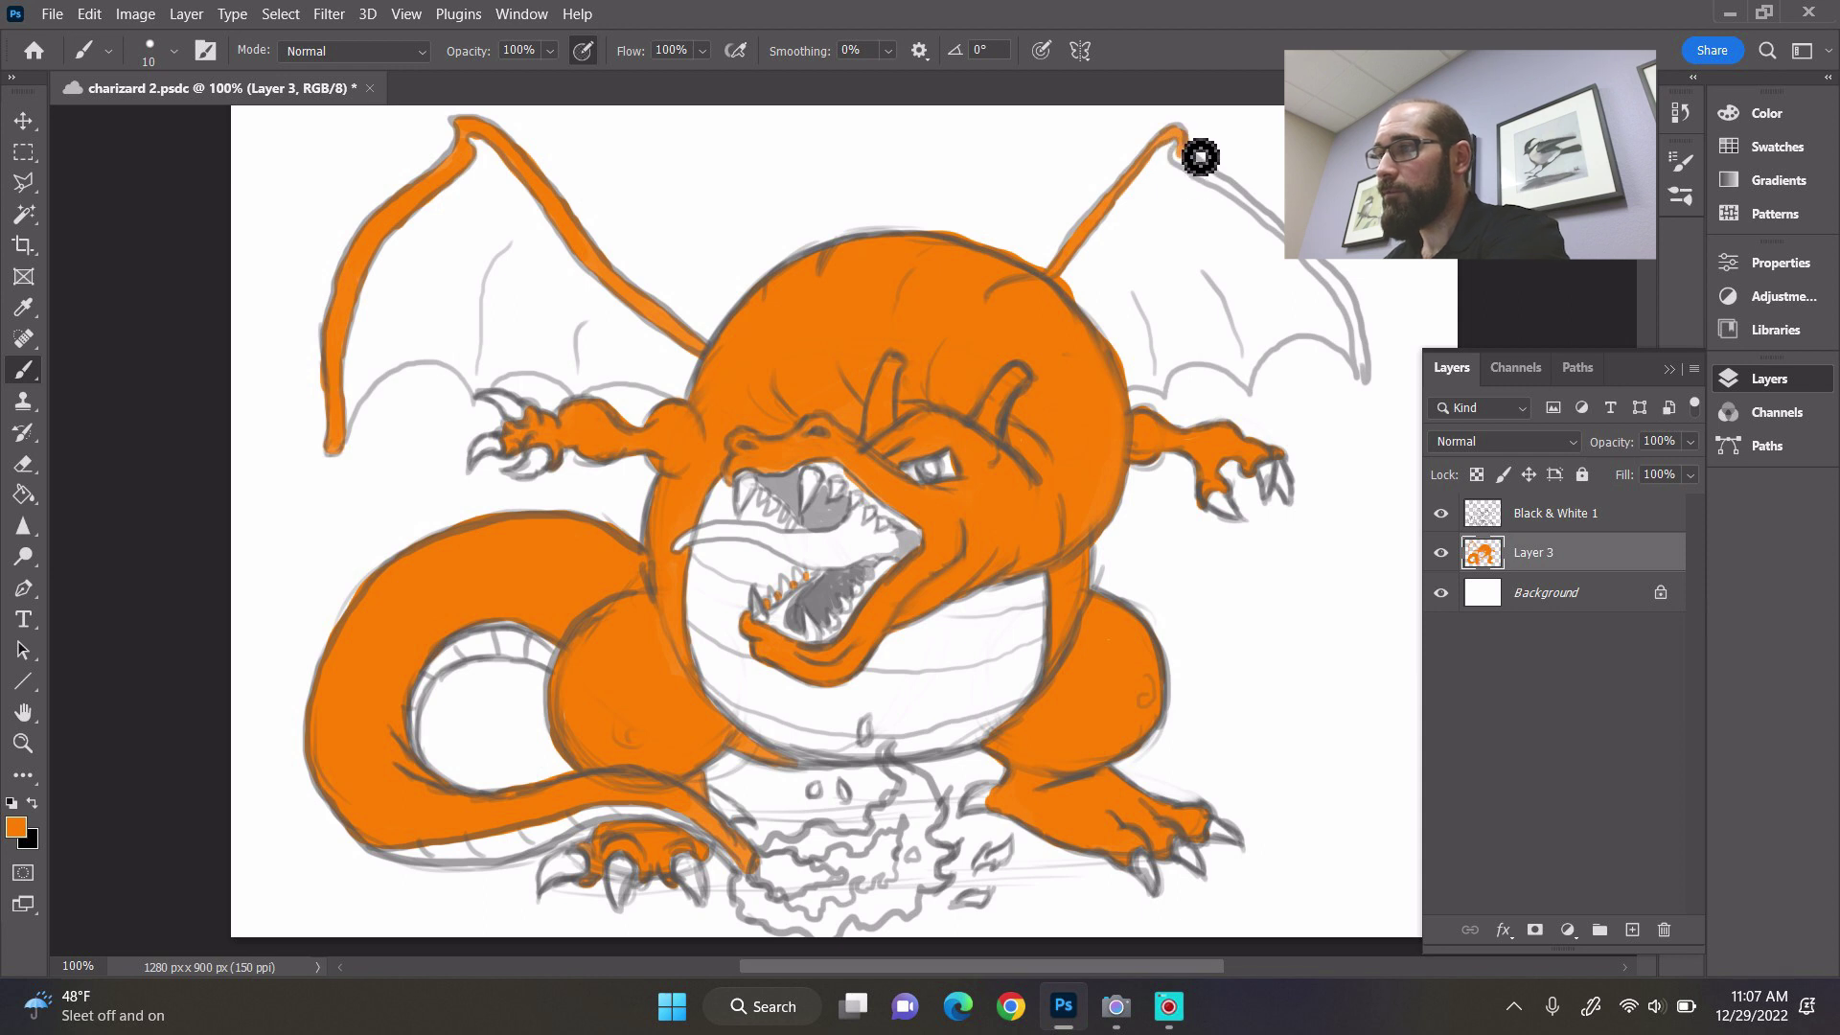
key(bracketright)
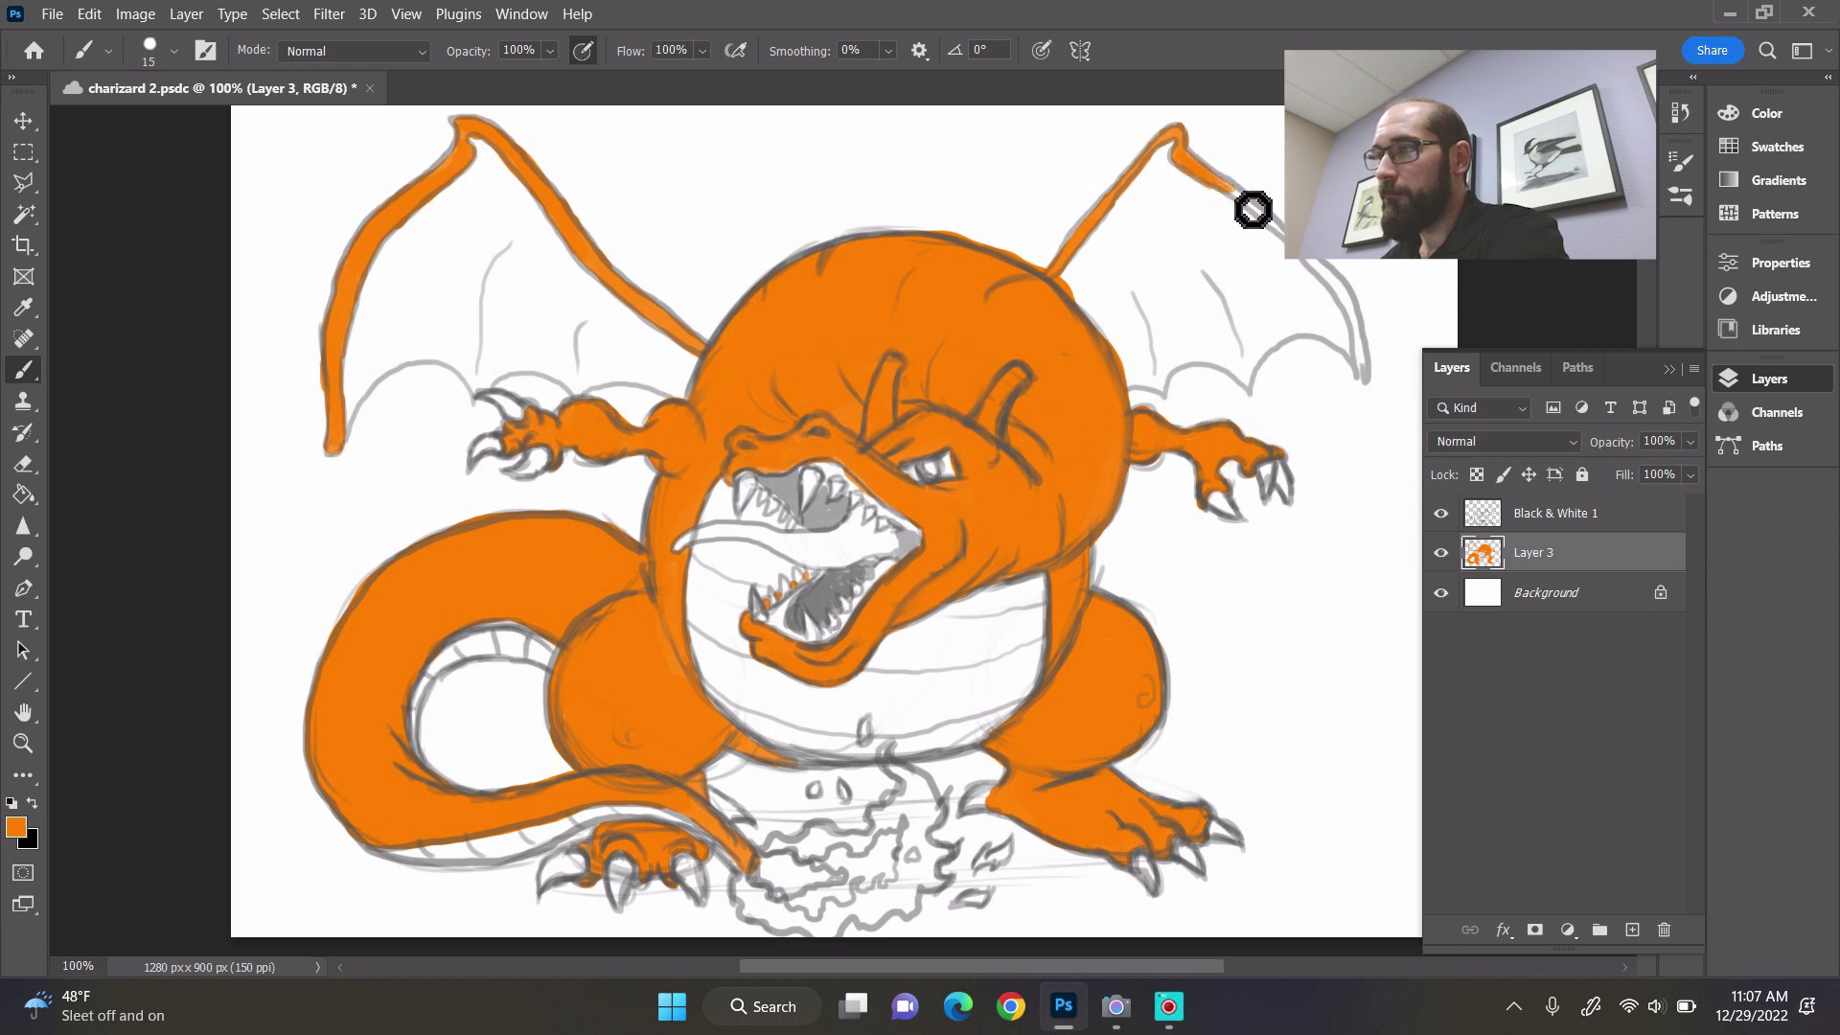
drag(1248, 204, 1272, 235)
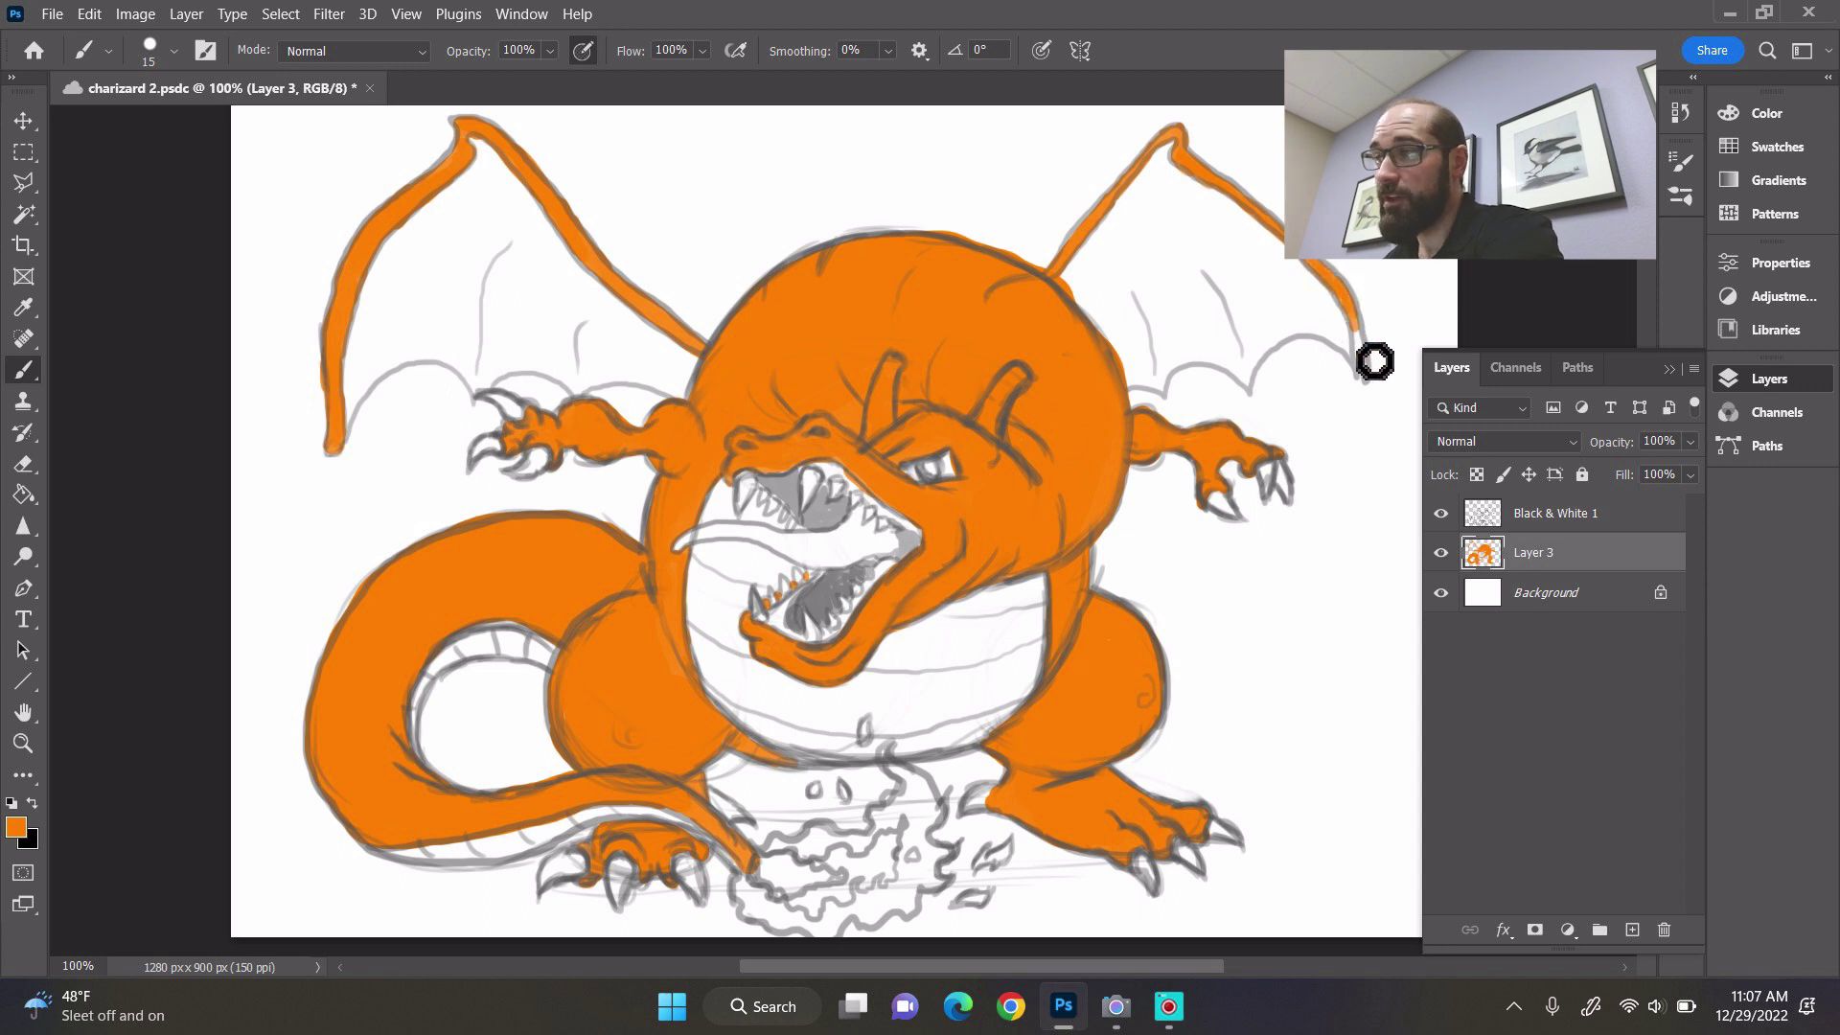
drag(1374, 354, 1380, 394)
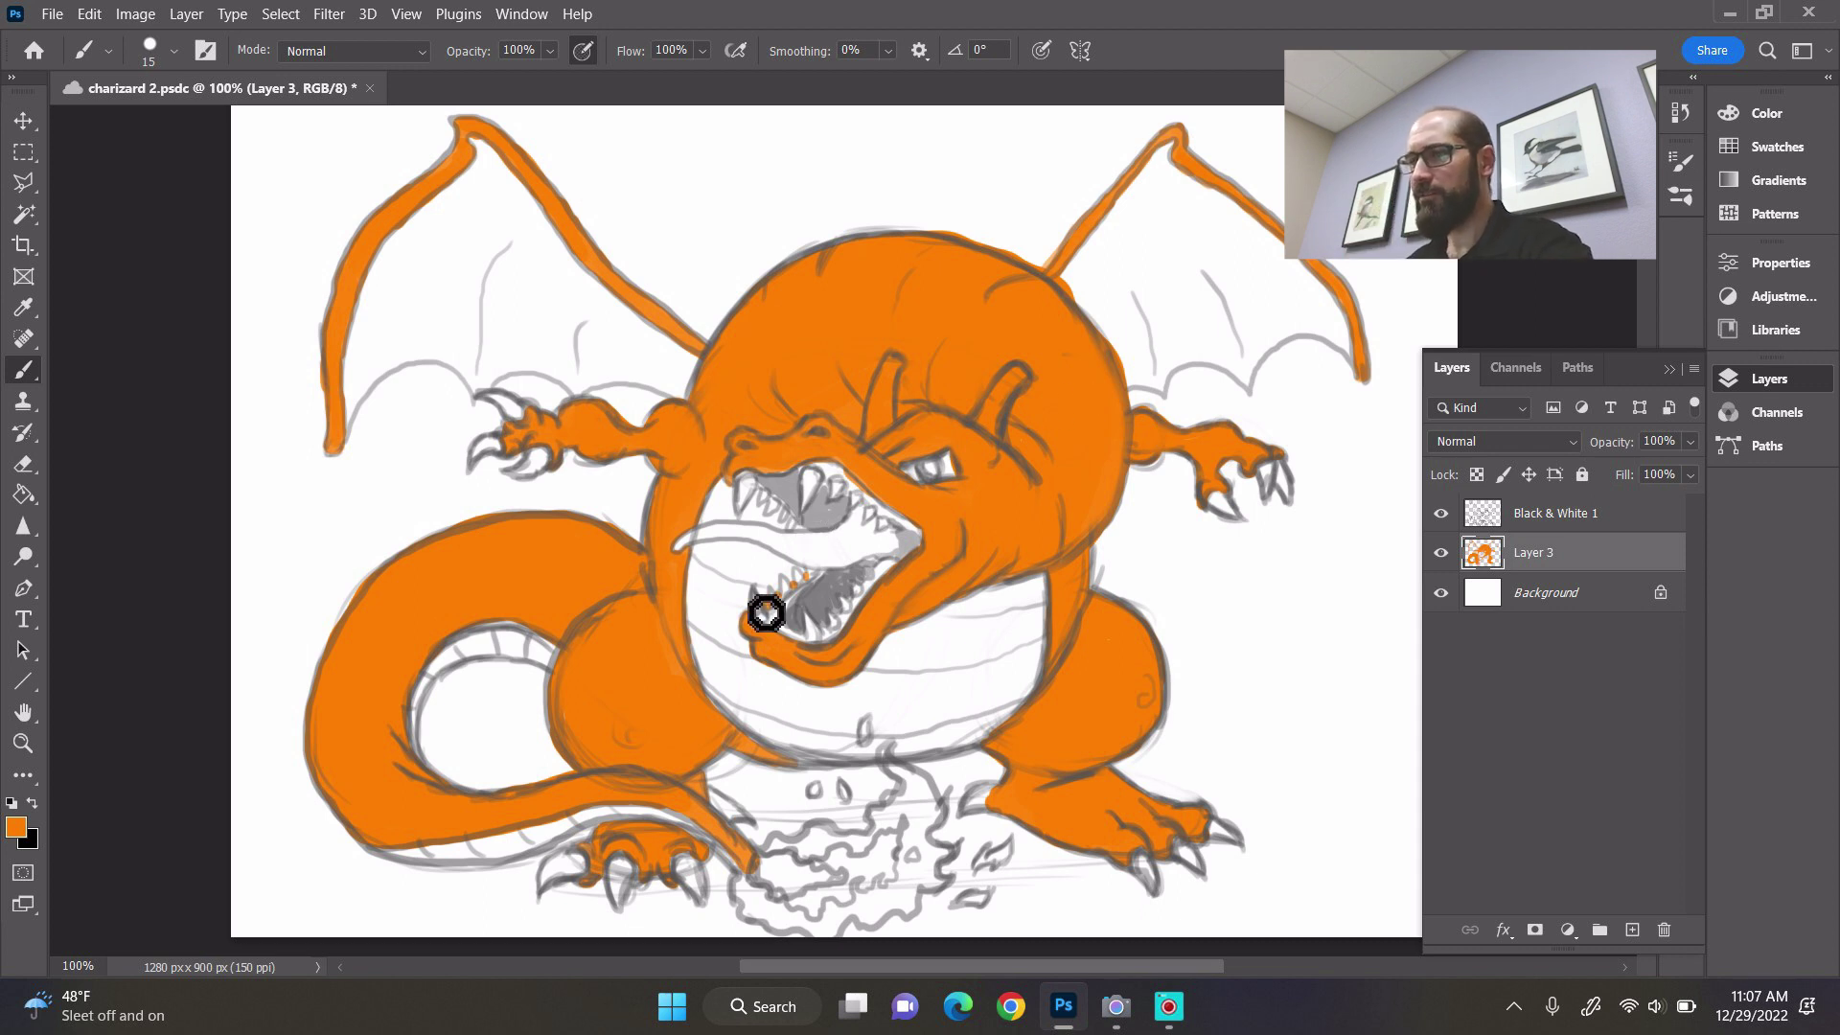
- Brush orange over the bottom fire and near the lower claw, then save the document
key(ctrl+s)
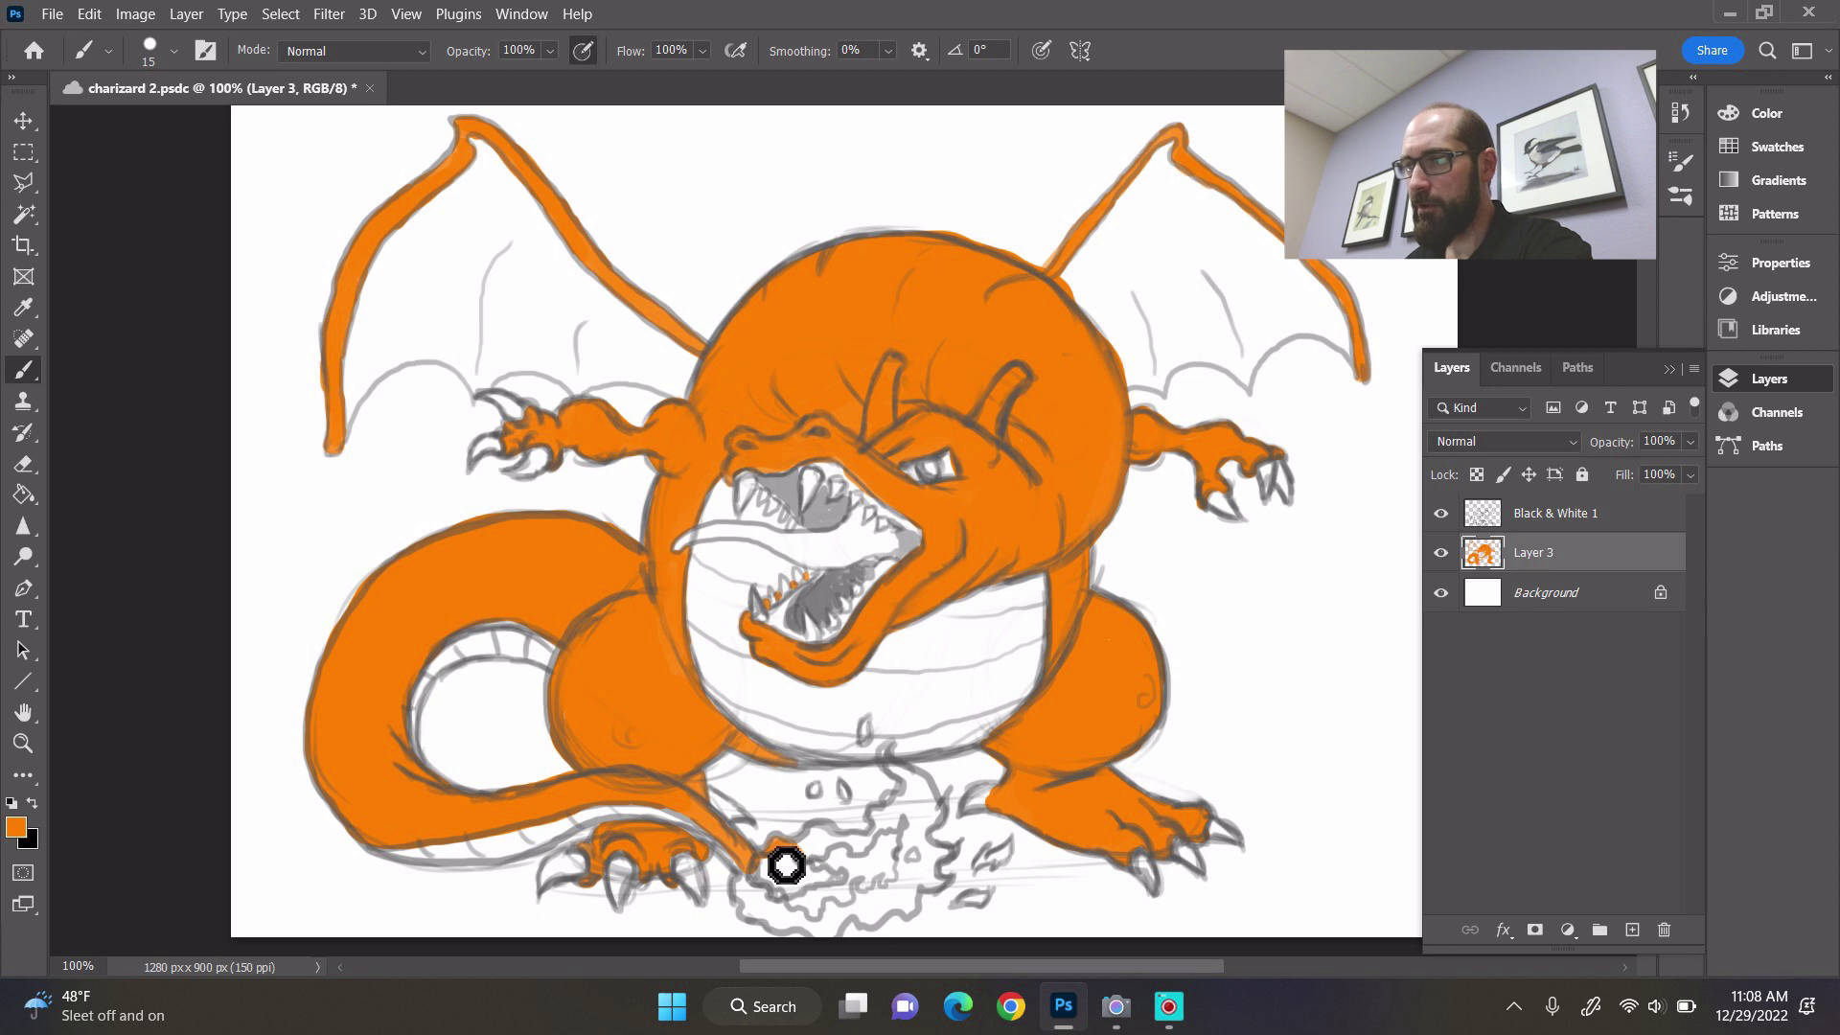
mouse_move(841, 871)
mouse_down()
mouse_move(912, 811)
mouse_move(933, 821)
mouse_move(903, 765)
mouse_move(957, 833)
mouse_move(944, 820)
mouse_move(918, 882)
mouse_move(950, 868)
mouse_move(926, 846)
mouse_move(972, 869)
mouse_move(942, 889)
mouse_move(957, 900)
mouse_move(940, 904)
mouse_move(959, 871)
mouse_move(918, 908)
mouse_move(932, 928)
mouse_move(916, 858)
mouse_up()
key(space)
mouse_move(773, 867)
mouse_down()
mouse_move(790, 904)
mouse_move(826, 909)
mouse_move(797, 912)
mouse_move(840, 920)
mouse_move(792, 906)
mouse_move(842, 914)
mouse_move(847, 890)
mouse_move(845, 914)
mouse_move(846, 885)
mouse_move(838, 898)
mouse_move(874, 889)
mouse_move(877, 866)
mouse_move(884, 888)
mouse_move(855, 911)
mouse_move(915, 888)
mouse_move(883, 879)
mouse_move(925, 876)
mouse_move(924, 830)
mouse_move(932, 875)
mouse_up()
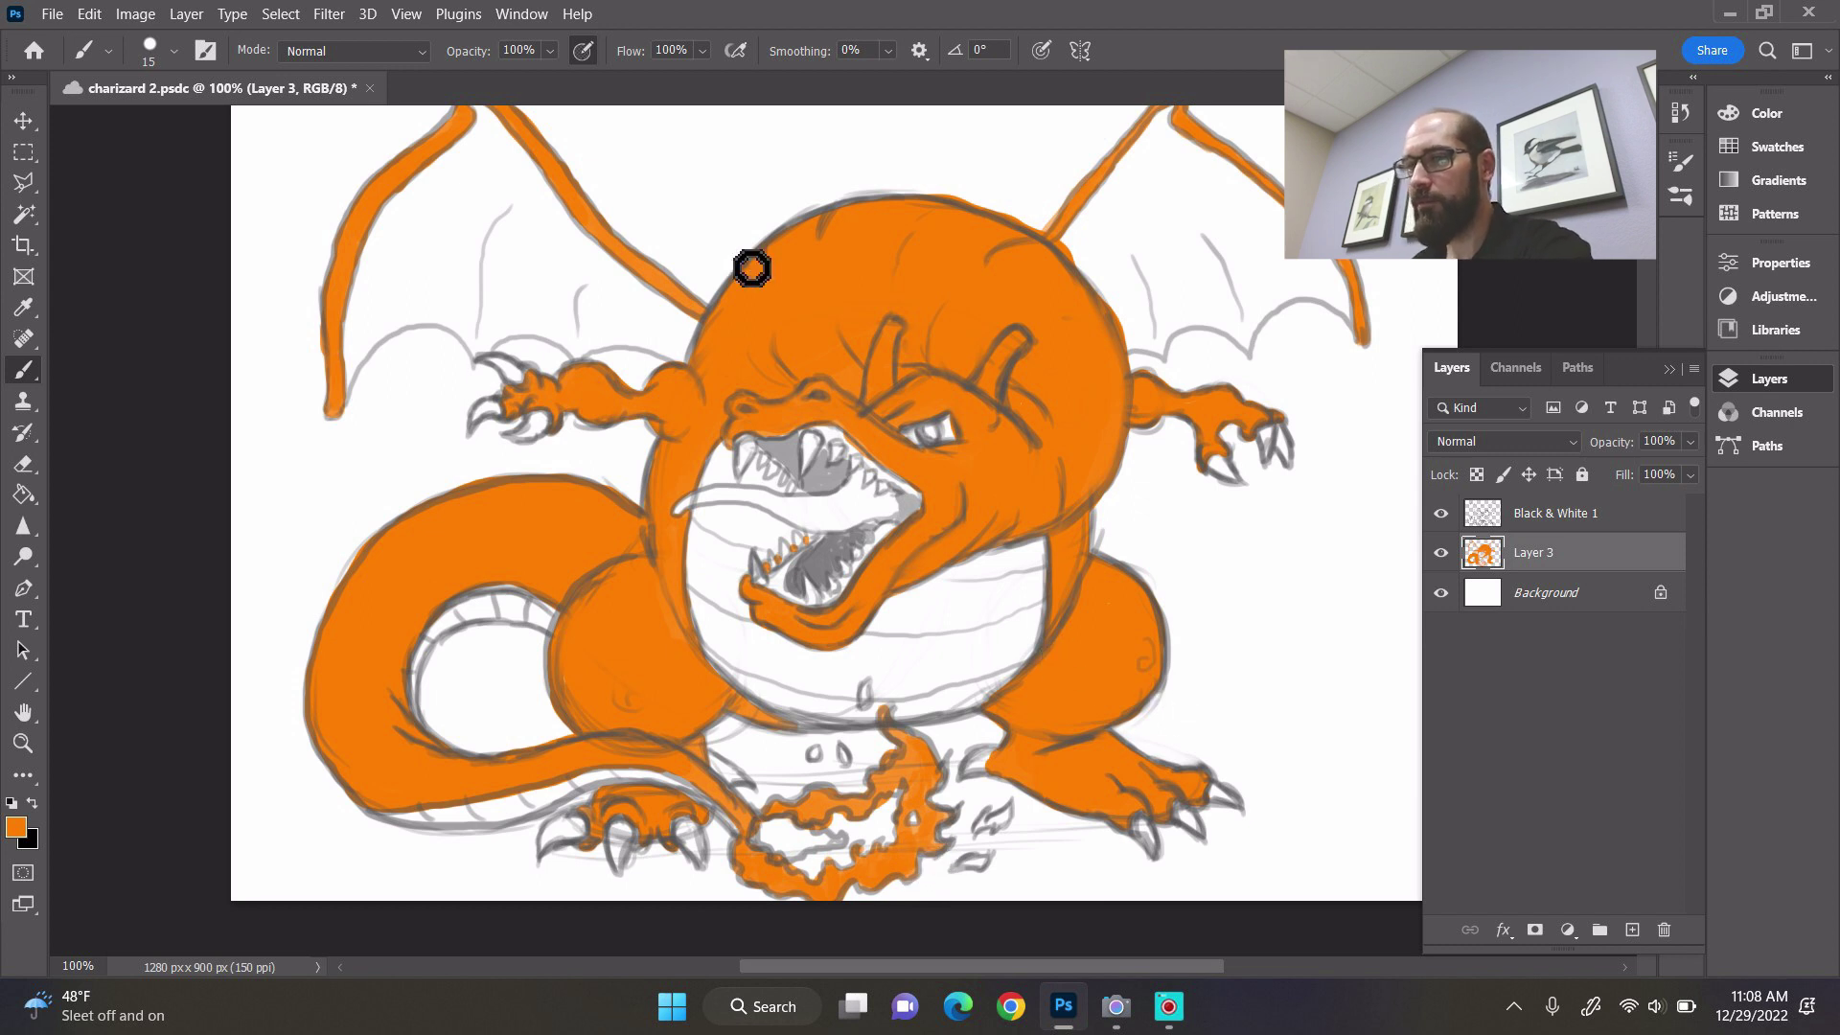
key(ctrl+s)
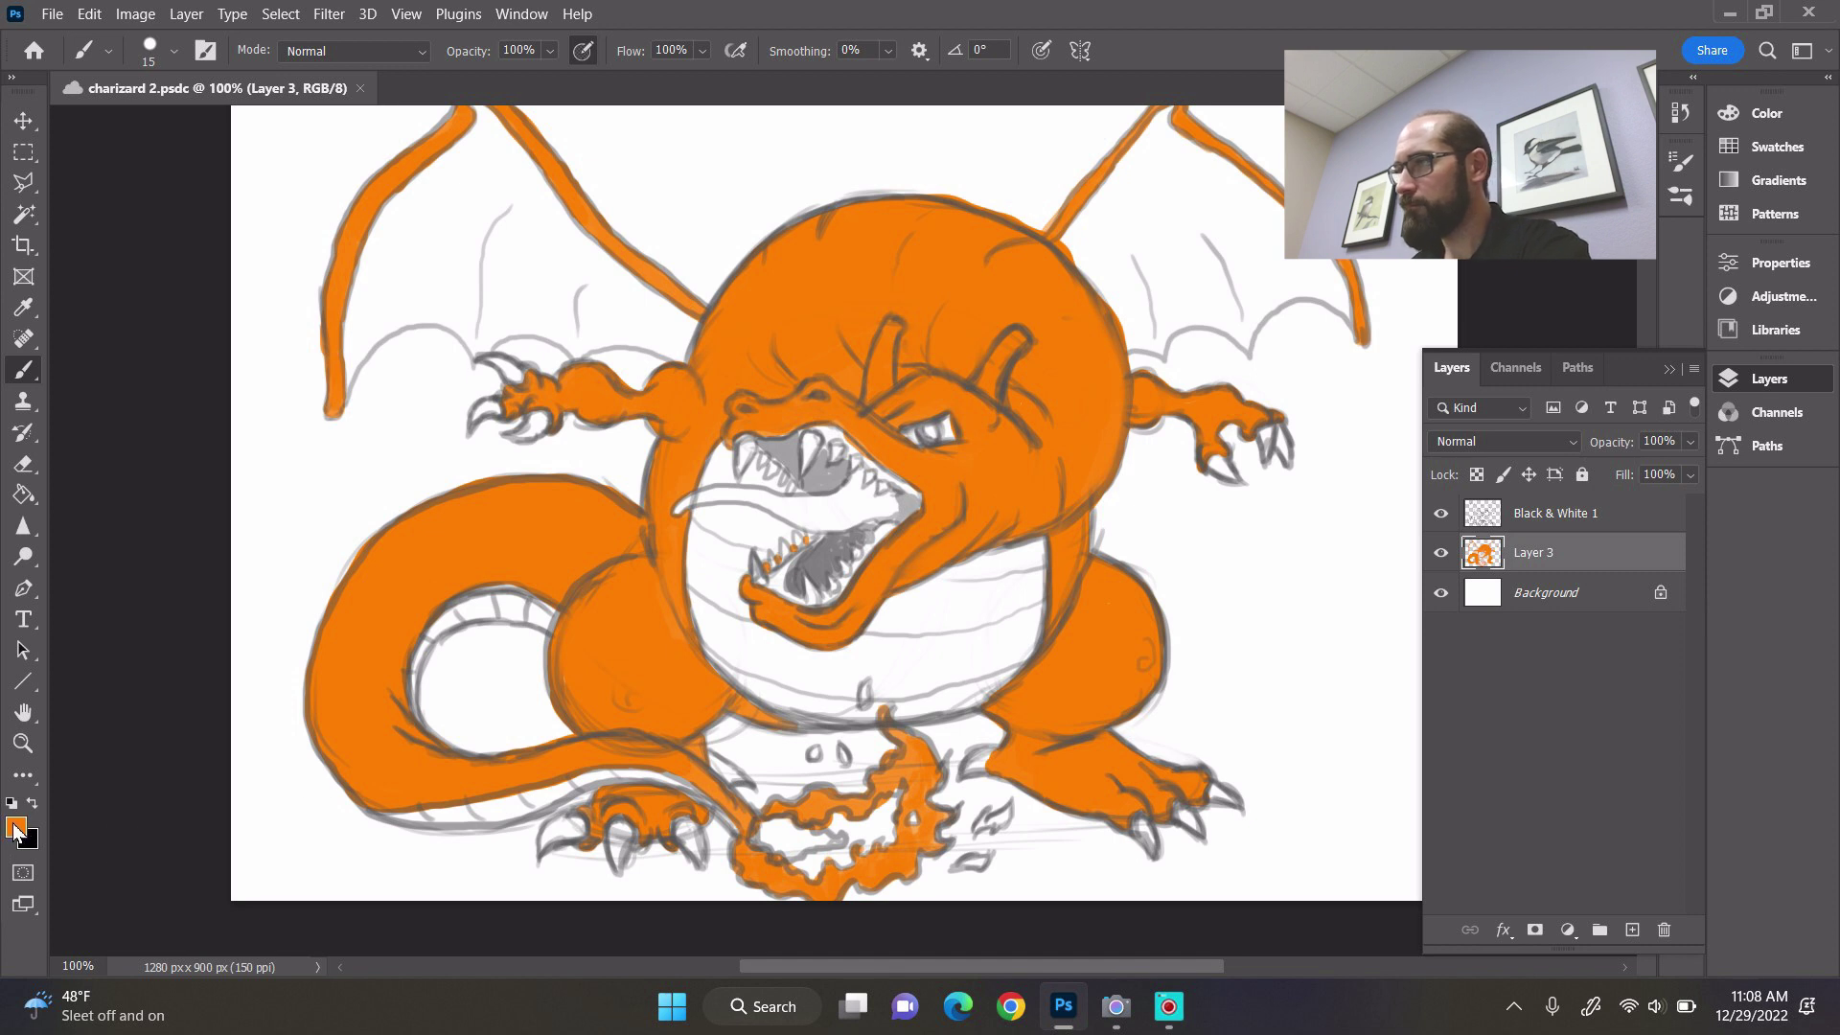
- Set the foreground colour to web-safe pale cream #ffffcc
click(16, 828)
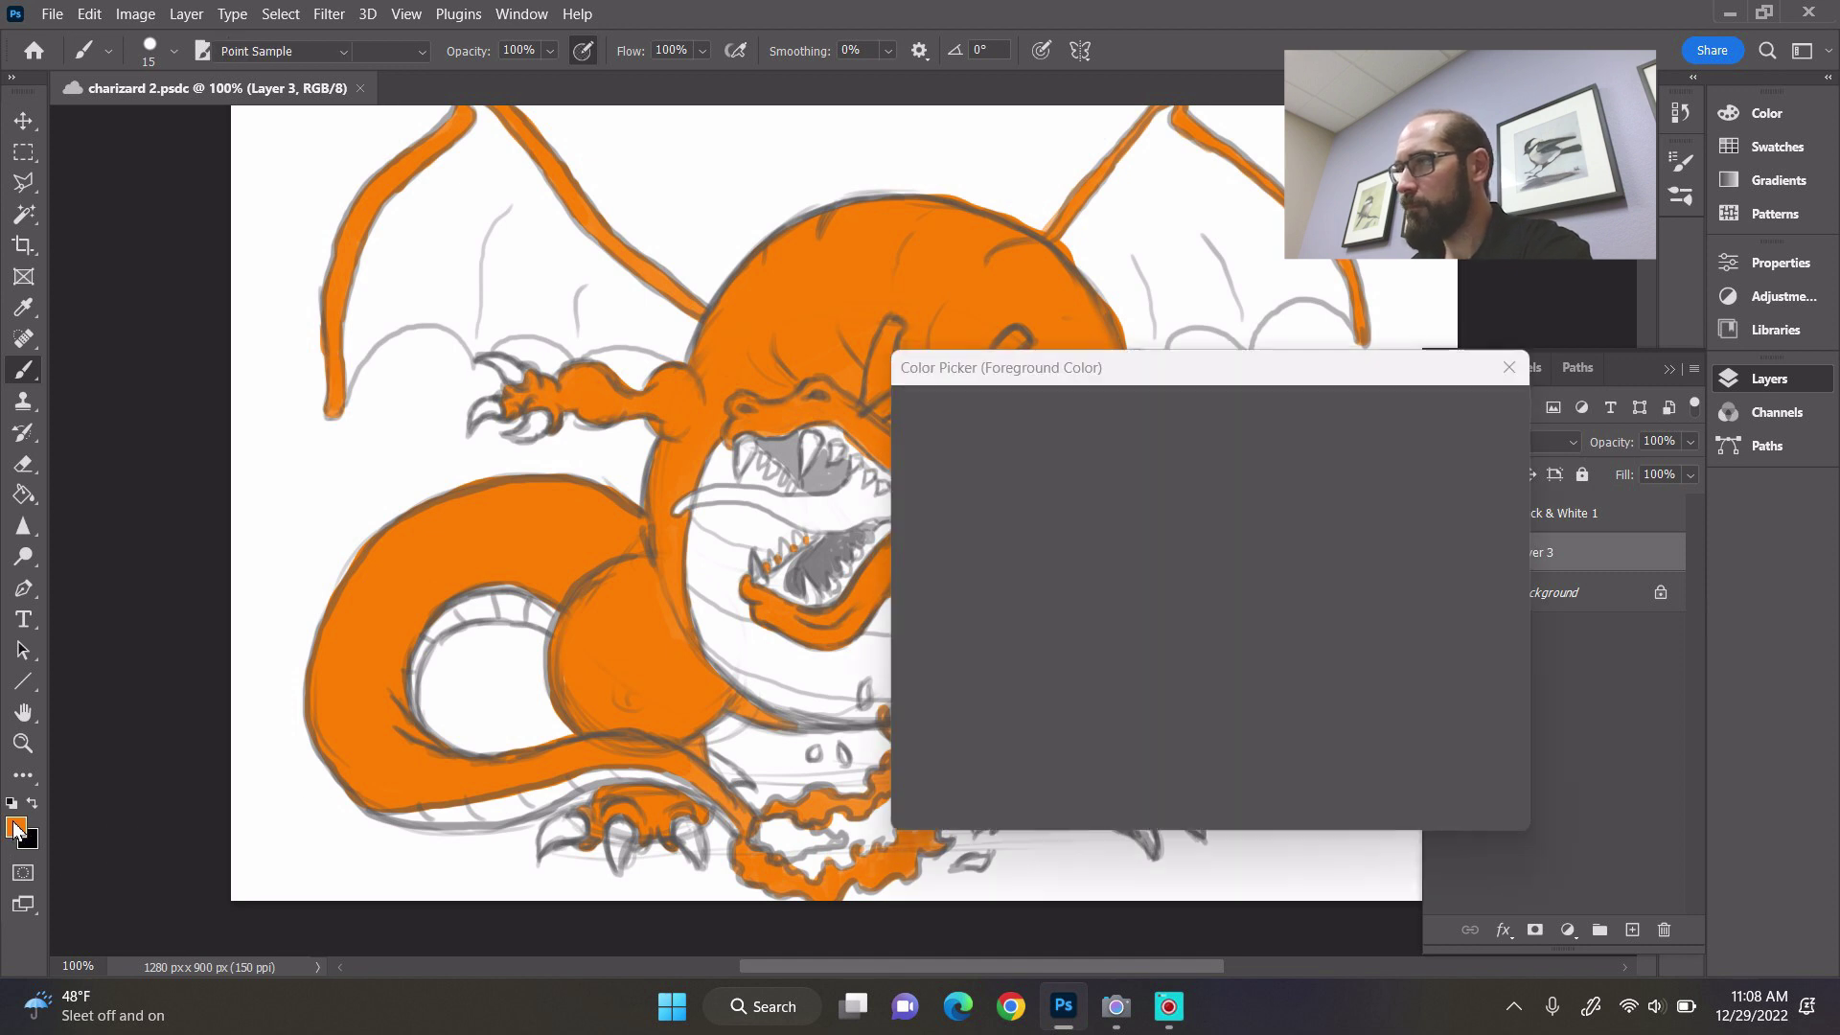
click(1735, 117)
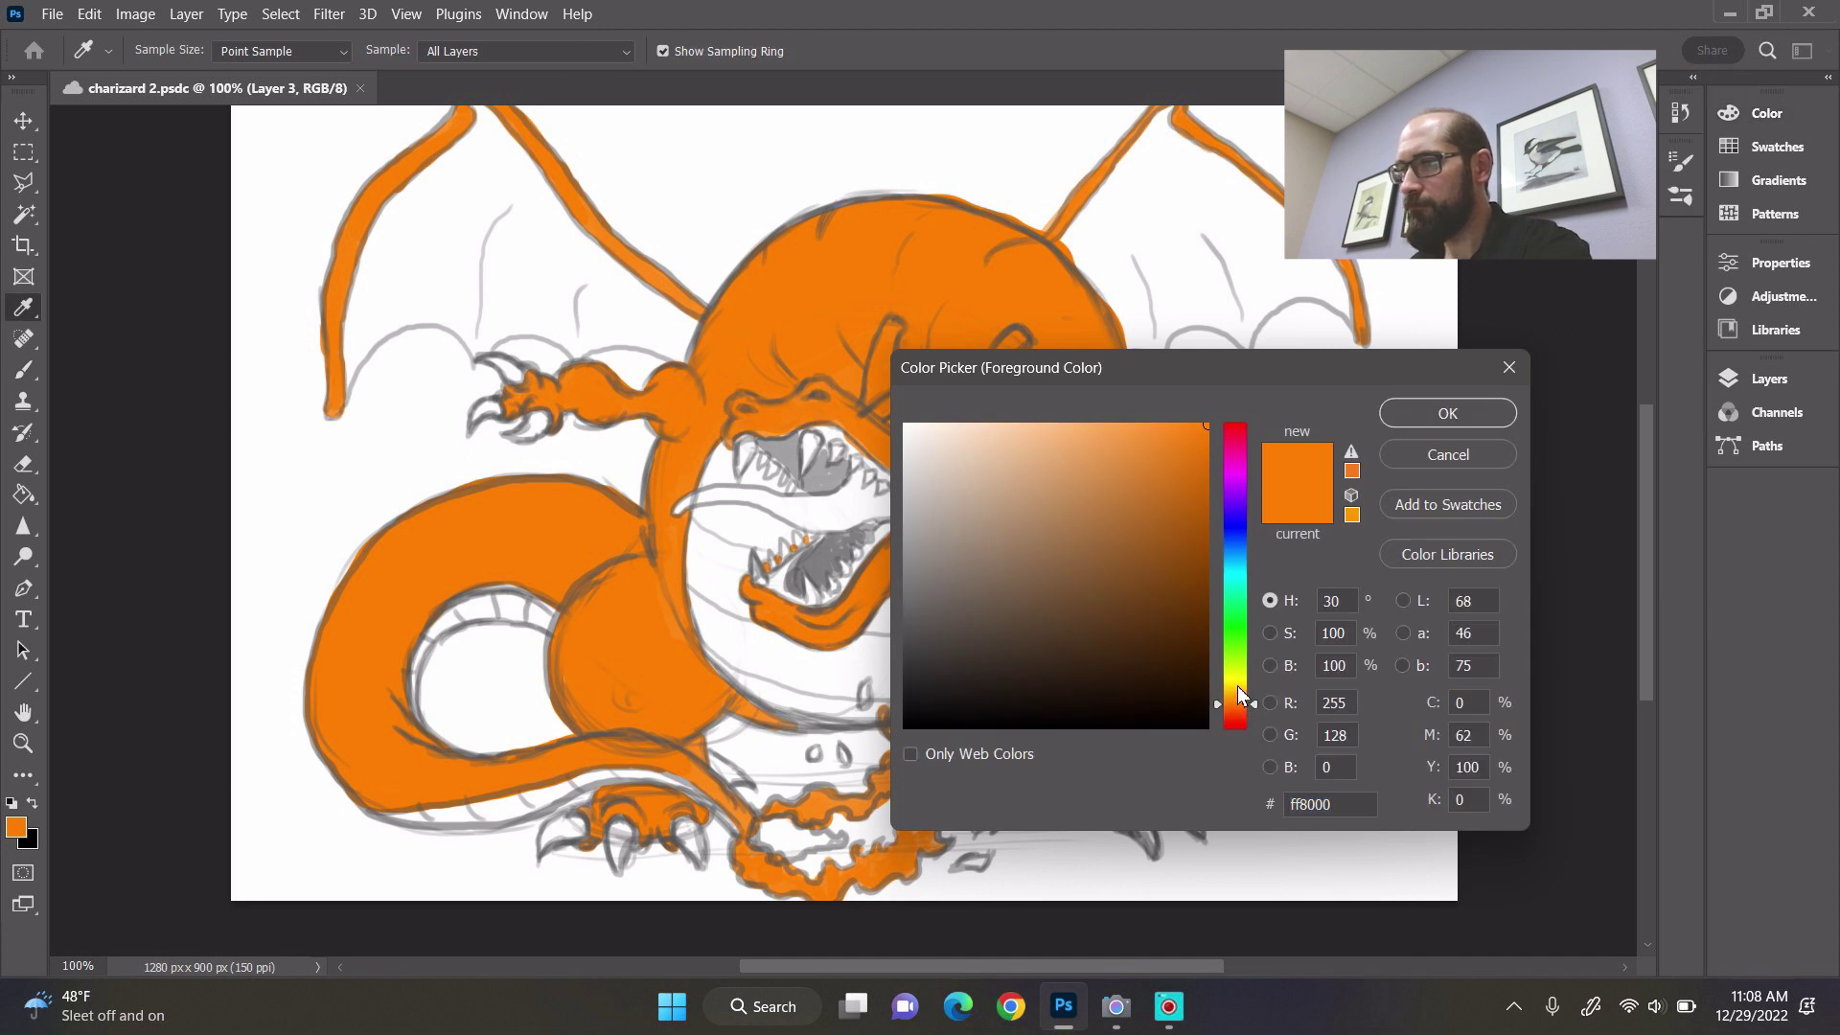
click(1238, 683)
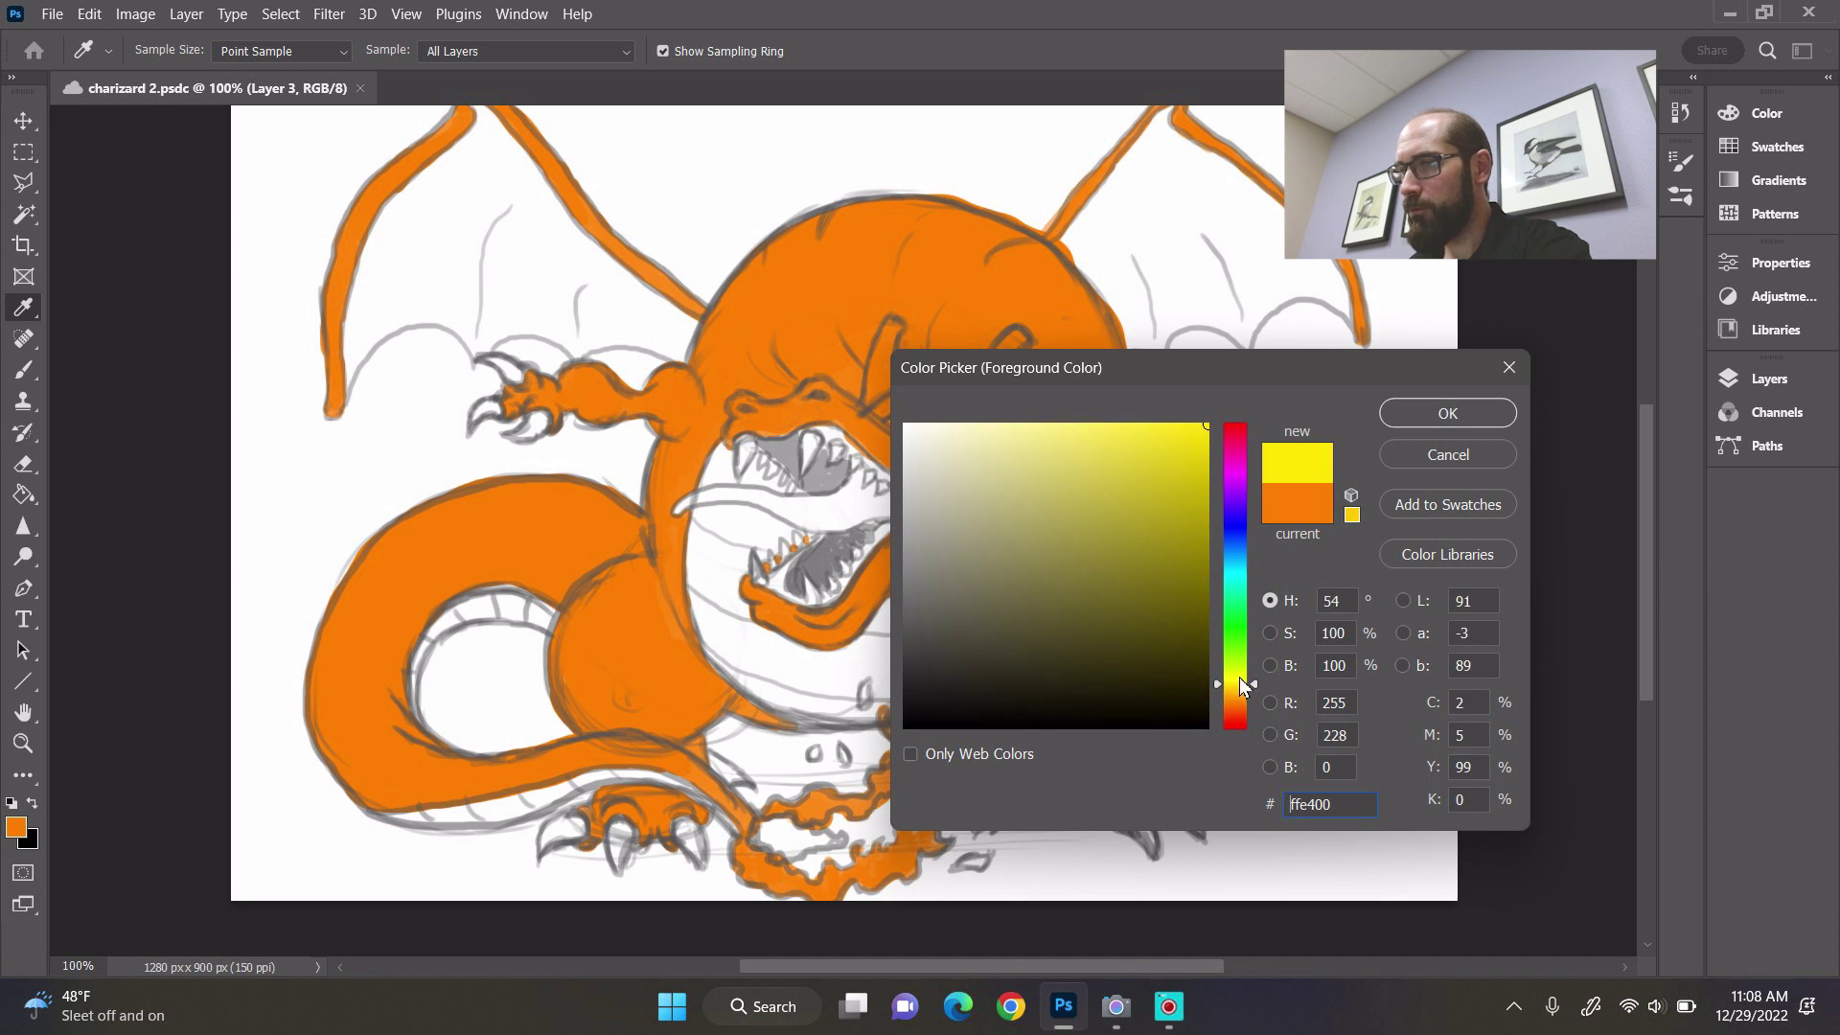
click(912, 753)
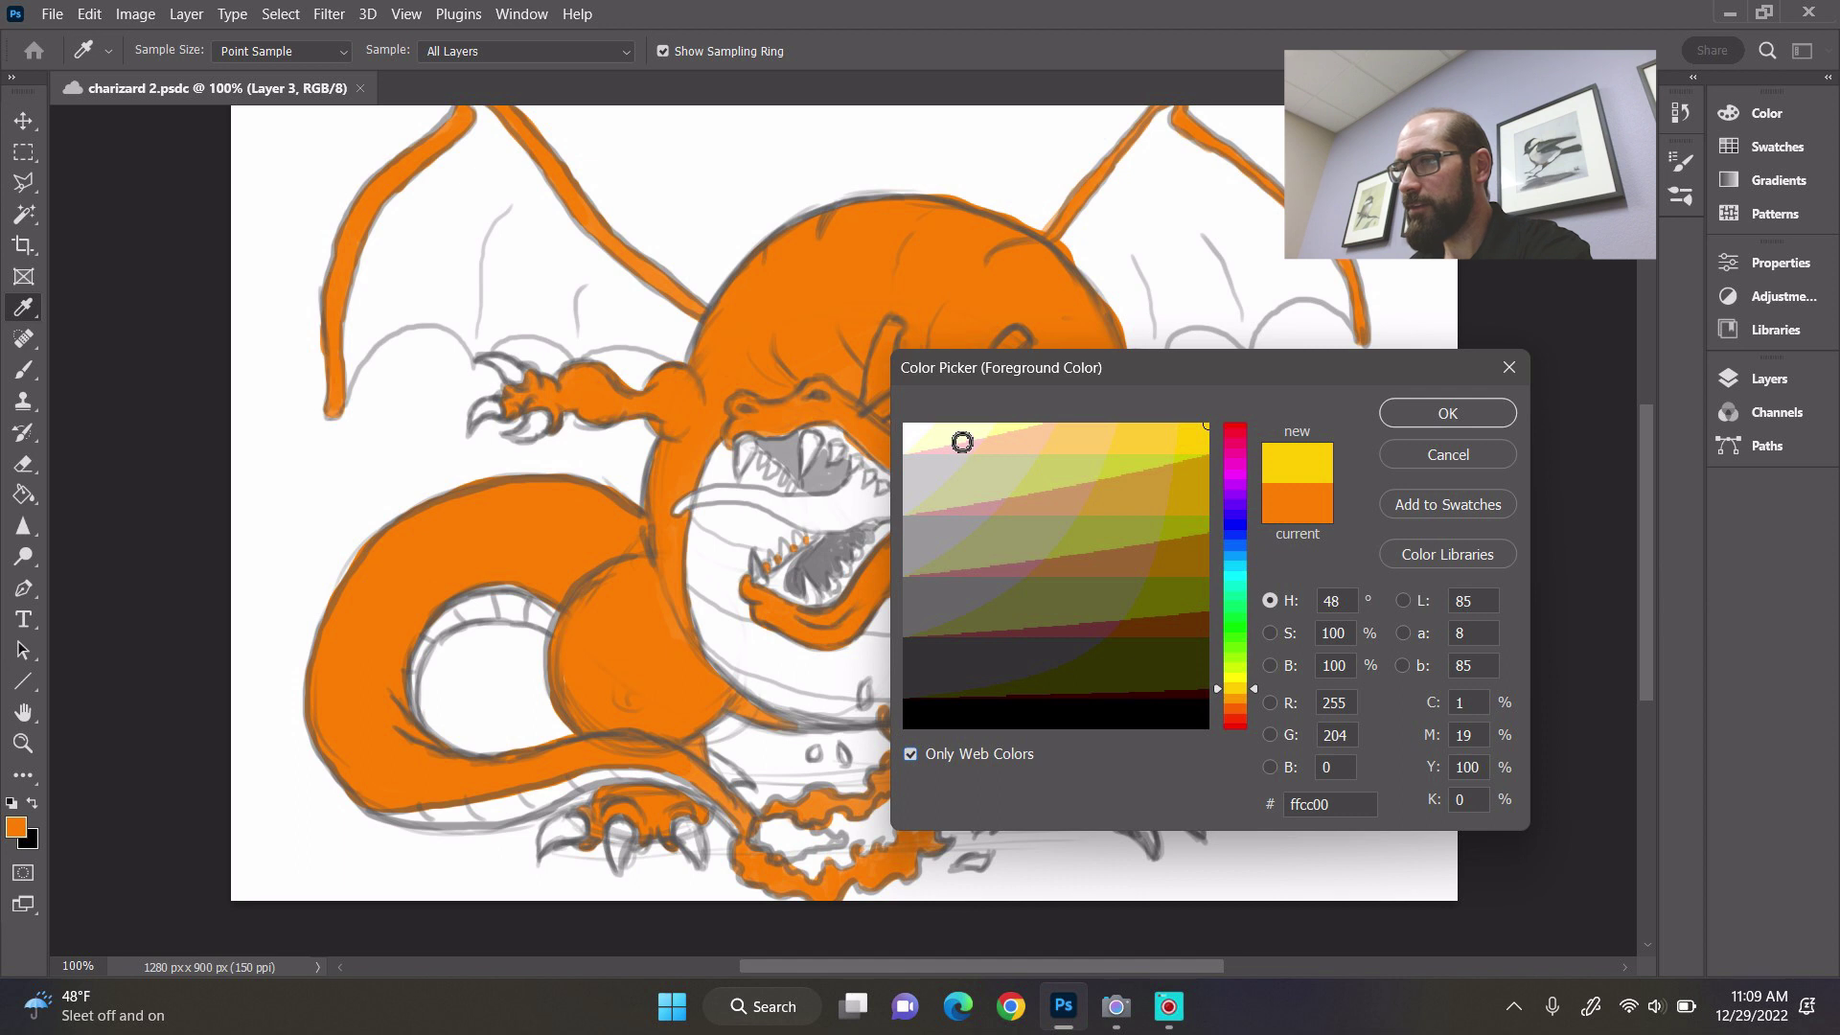
click(965, 442)
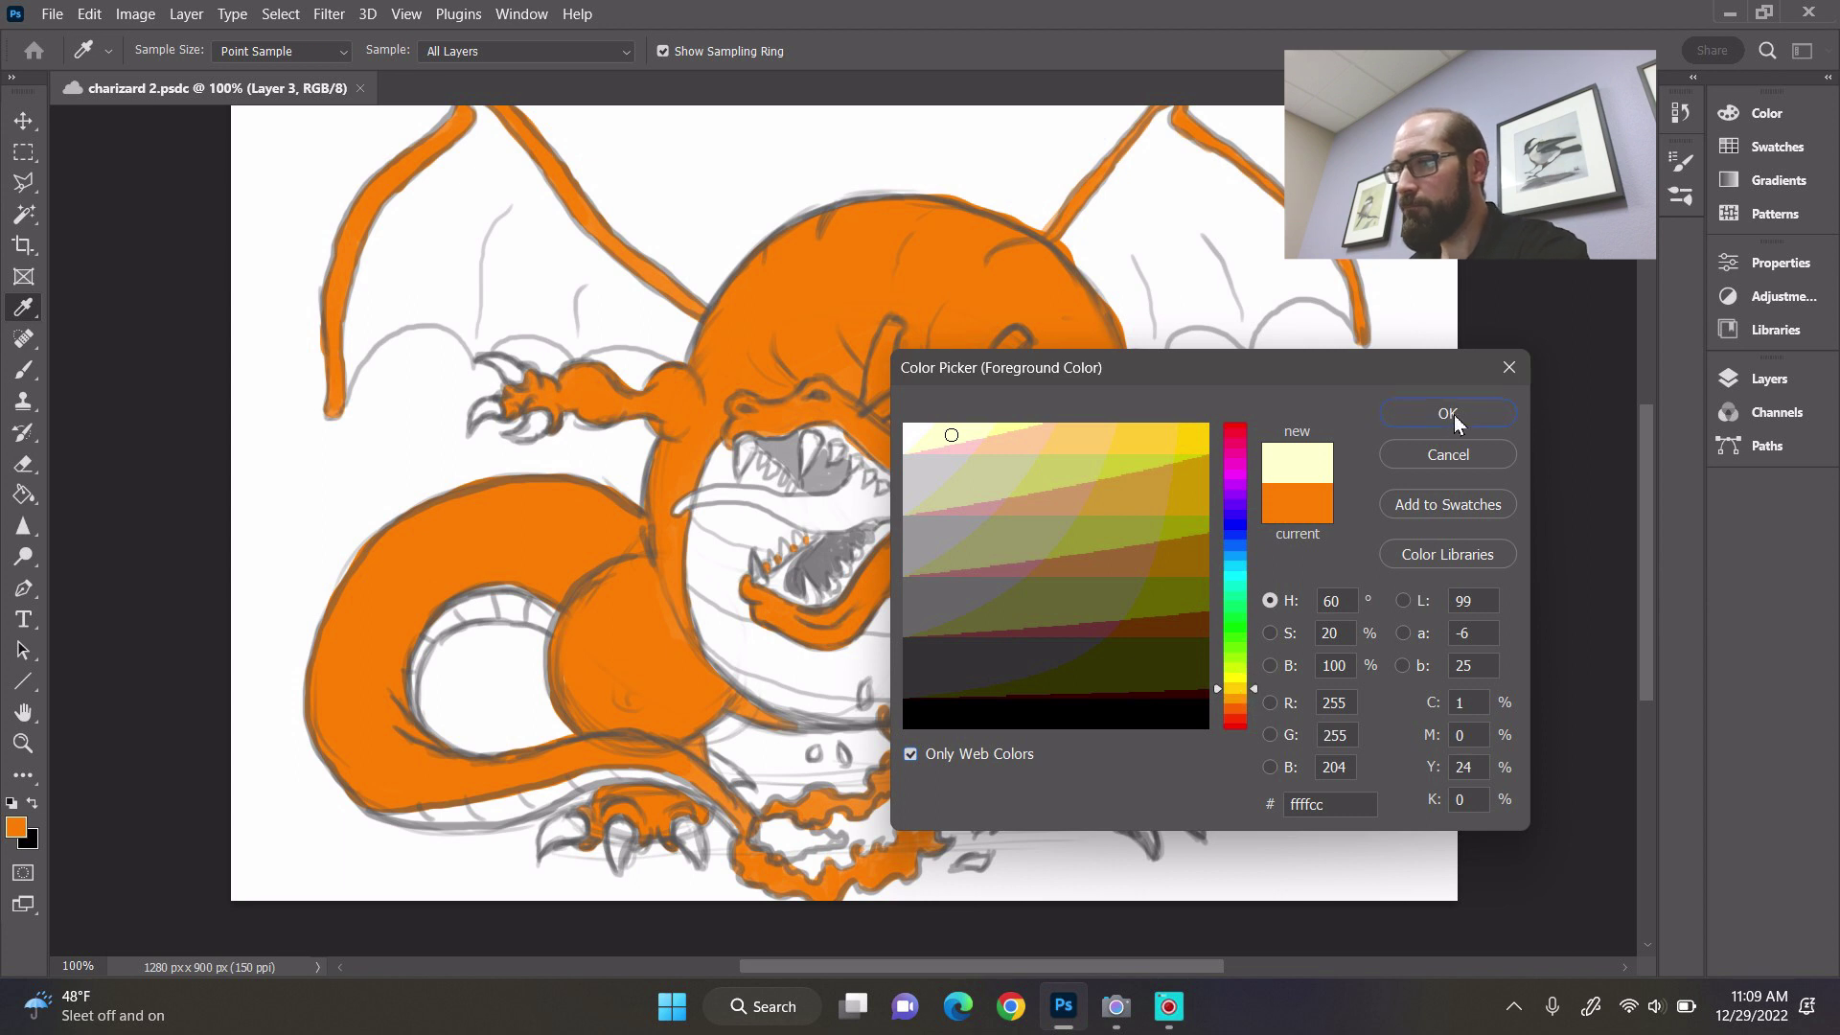
key(b)
key(Escape)
- Paint the belly pale cream with an enlarged brush, zoomed in to 200%
alt+click(884, 498)
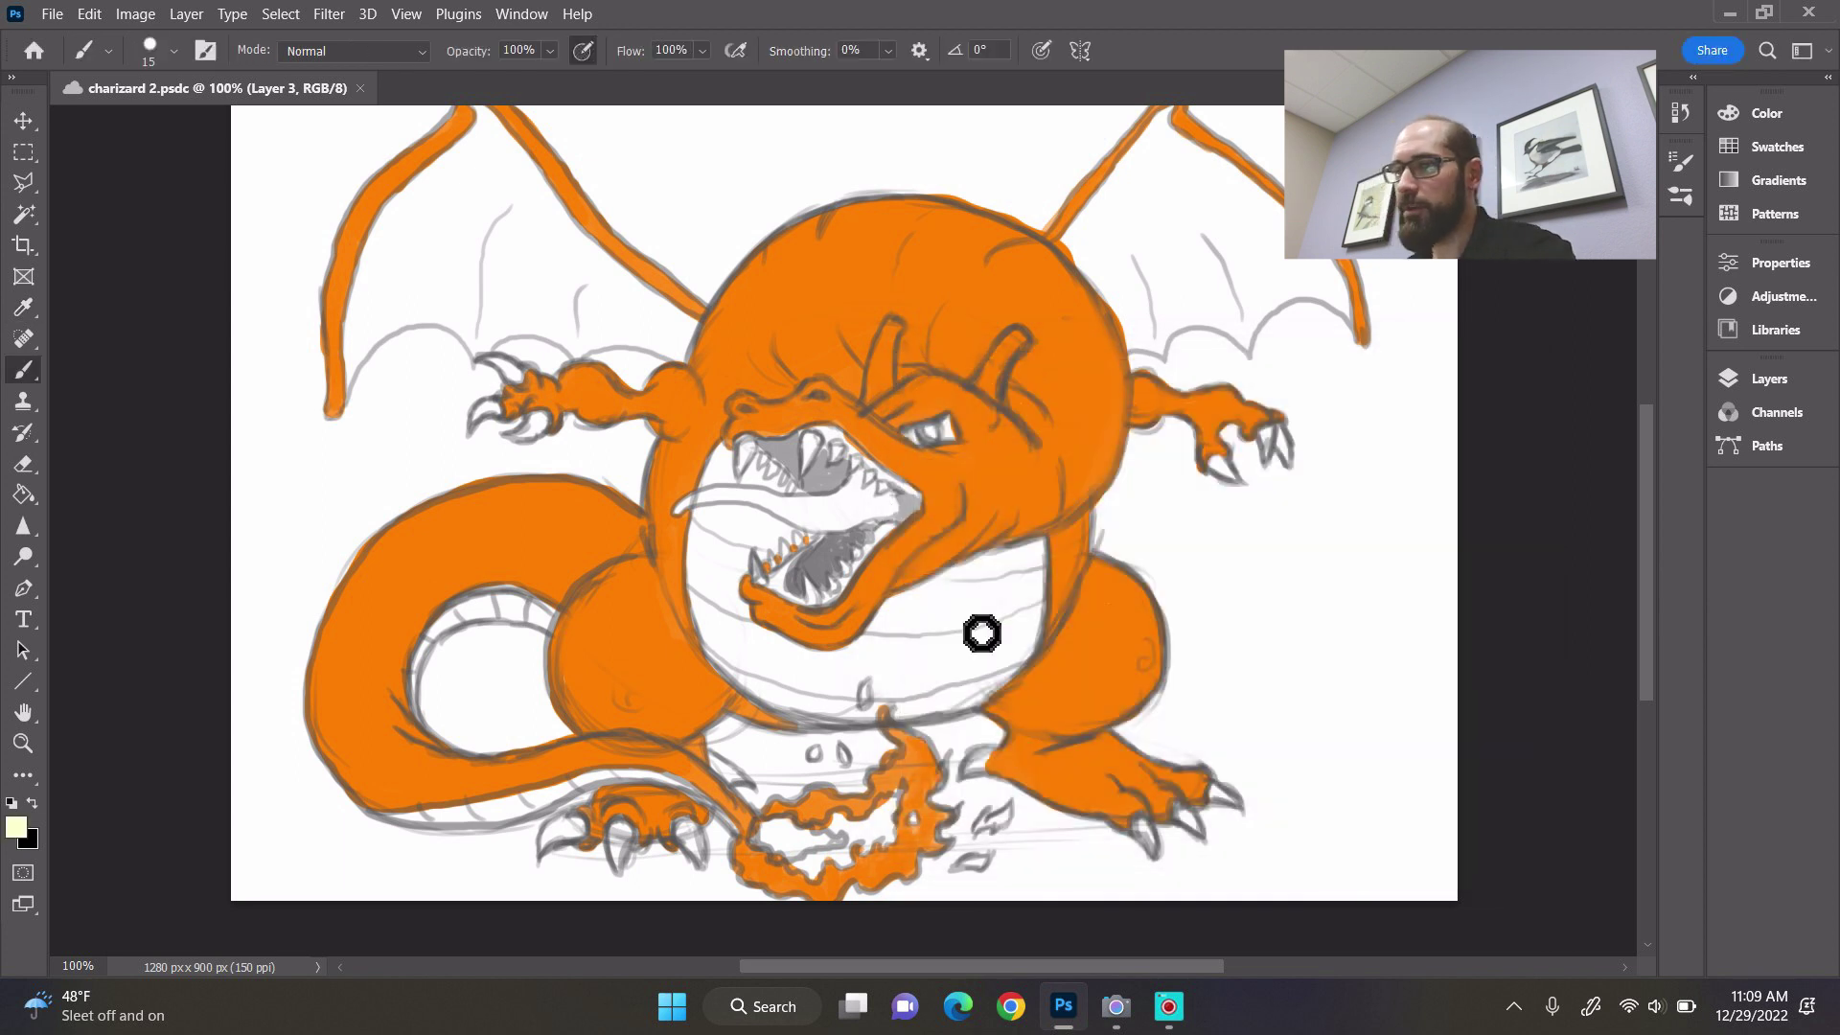
key(bracketright)
key(bracketright)
key(bracketright)
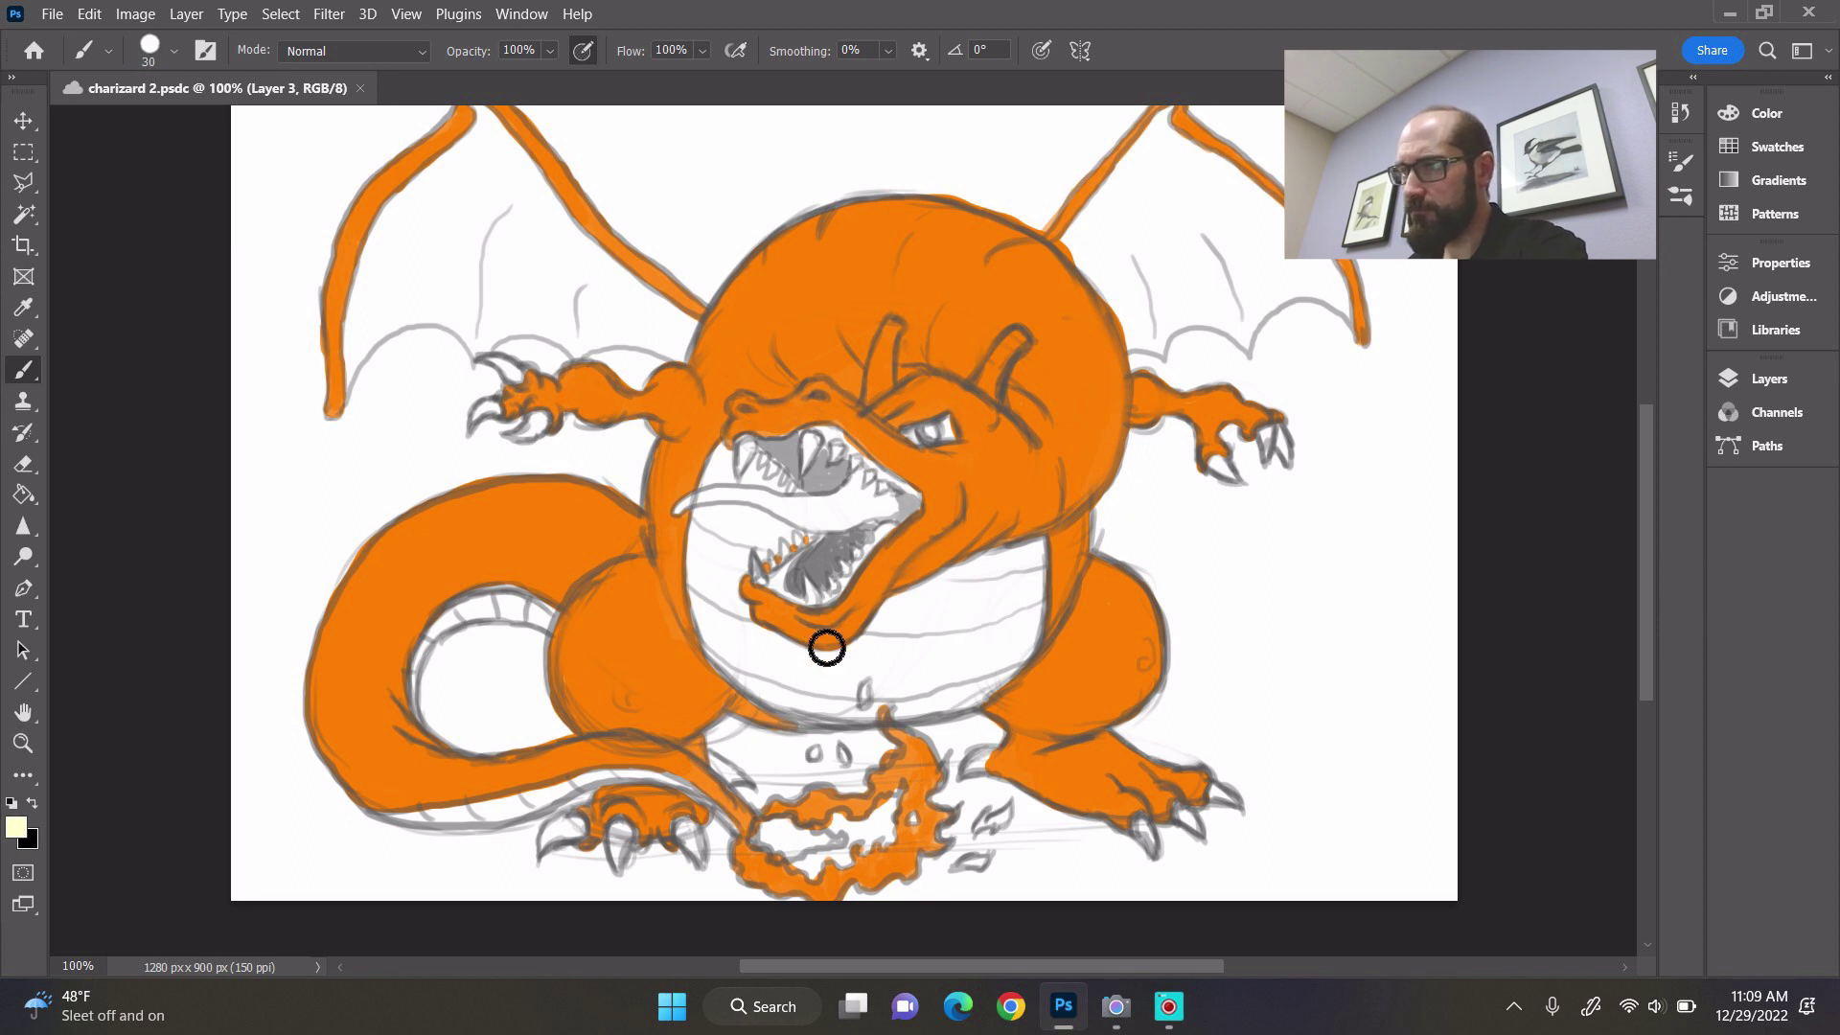
mouse_move(734, 606)
mouse_down()
mouse_move(768, 681)
mouse_move(731, 600)
mouse_move(746, 680)
mouse_move(721, 591)
mouse_move(737, 667)
mouse_move(731, 618)
mouse_up()
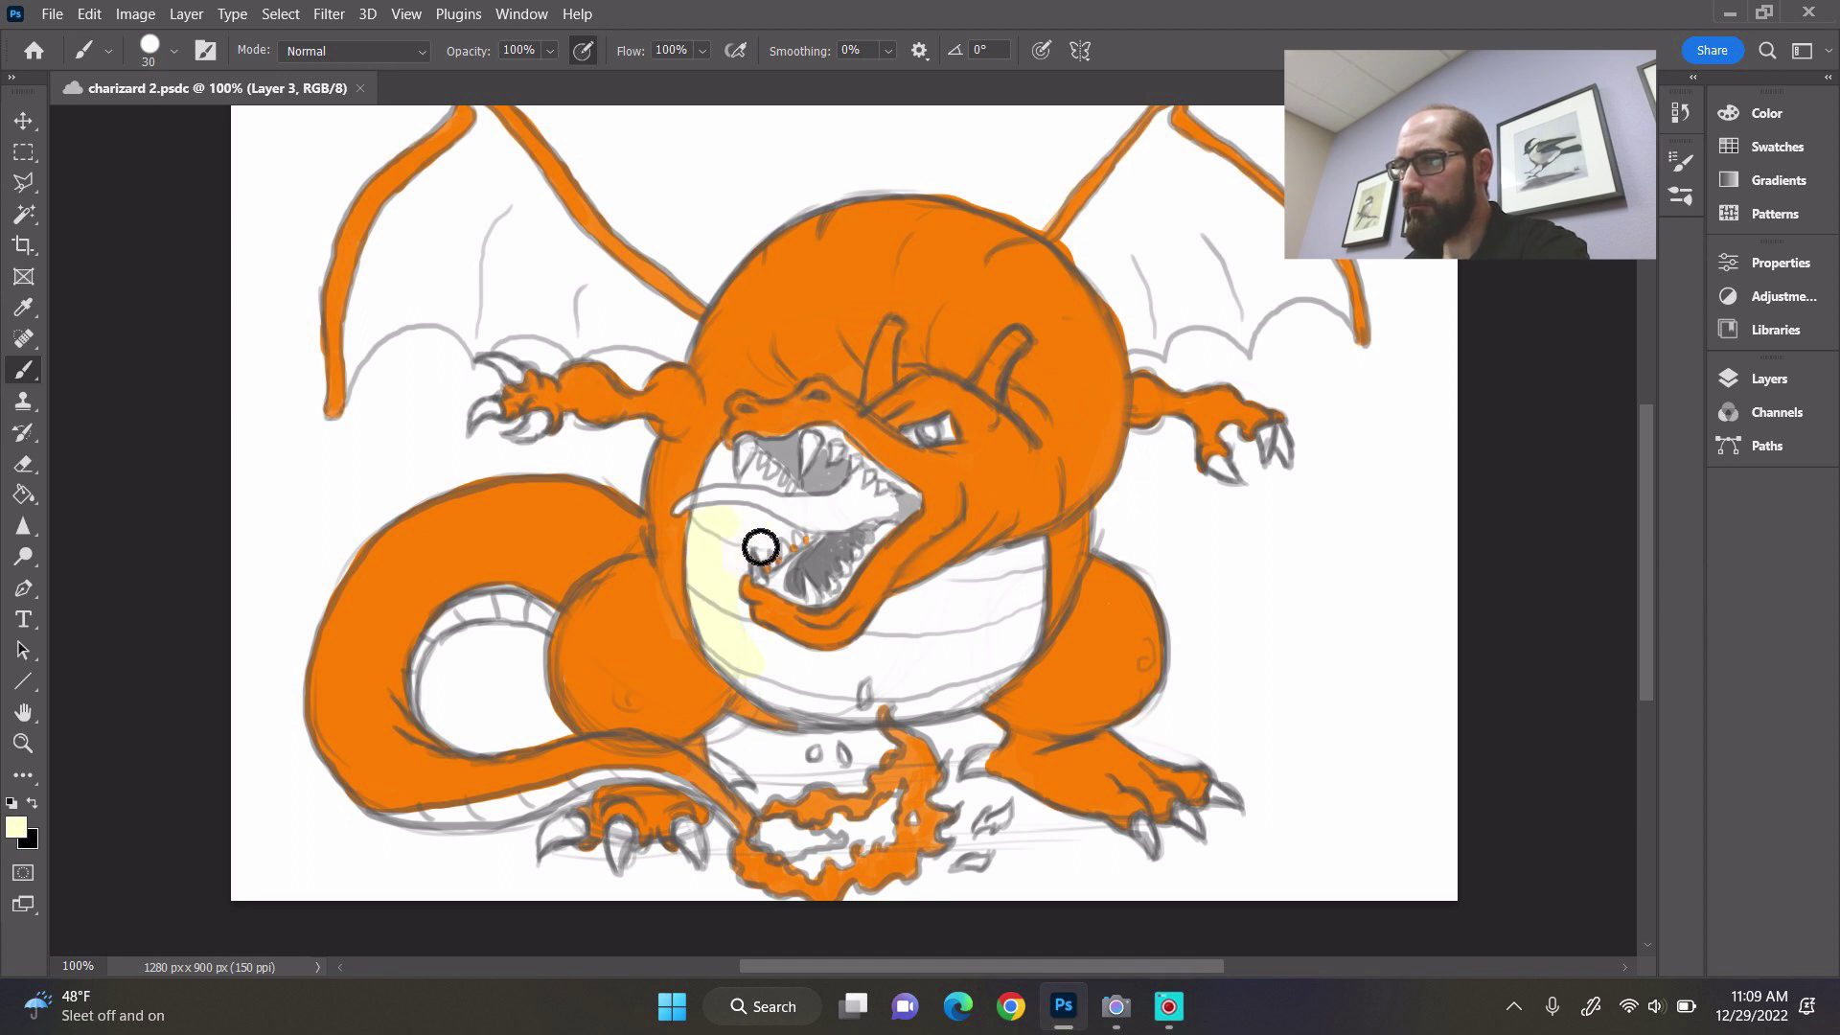
mouse_move(746, 638)
mouse_down()
mouse_move(773, 707)
mouse_move(851, 738)
mouse_move(754, 636)
mouse_move(853, 688)
mouse_up()
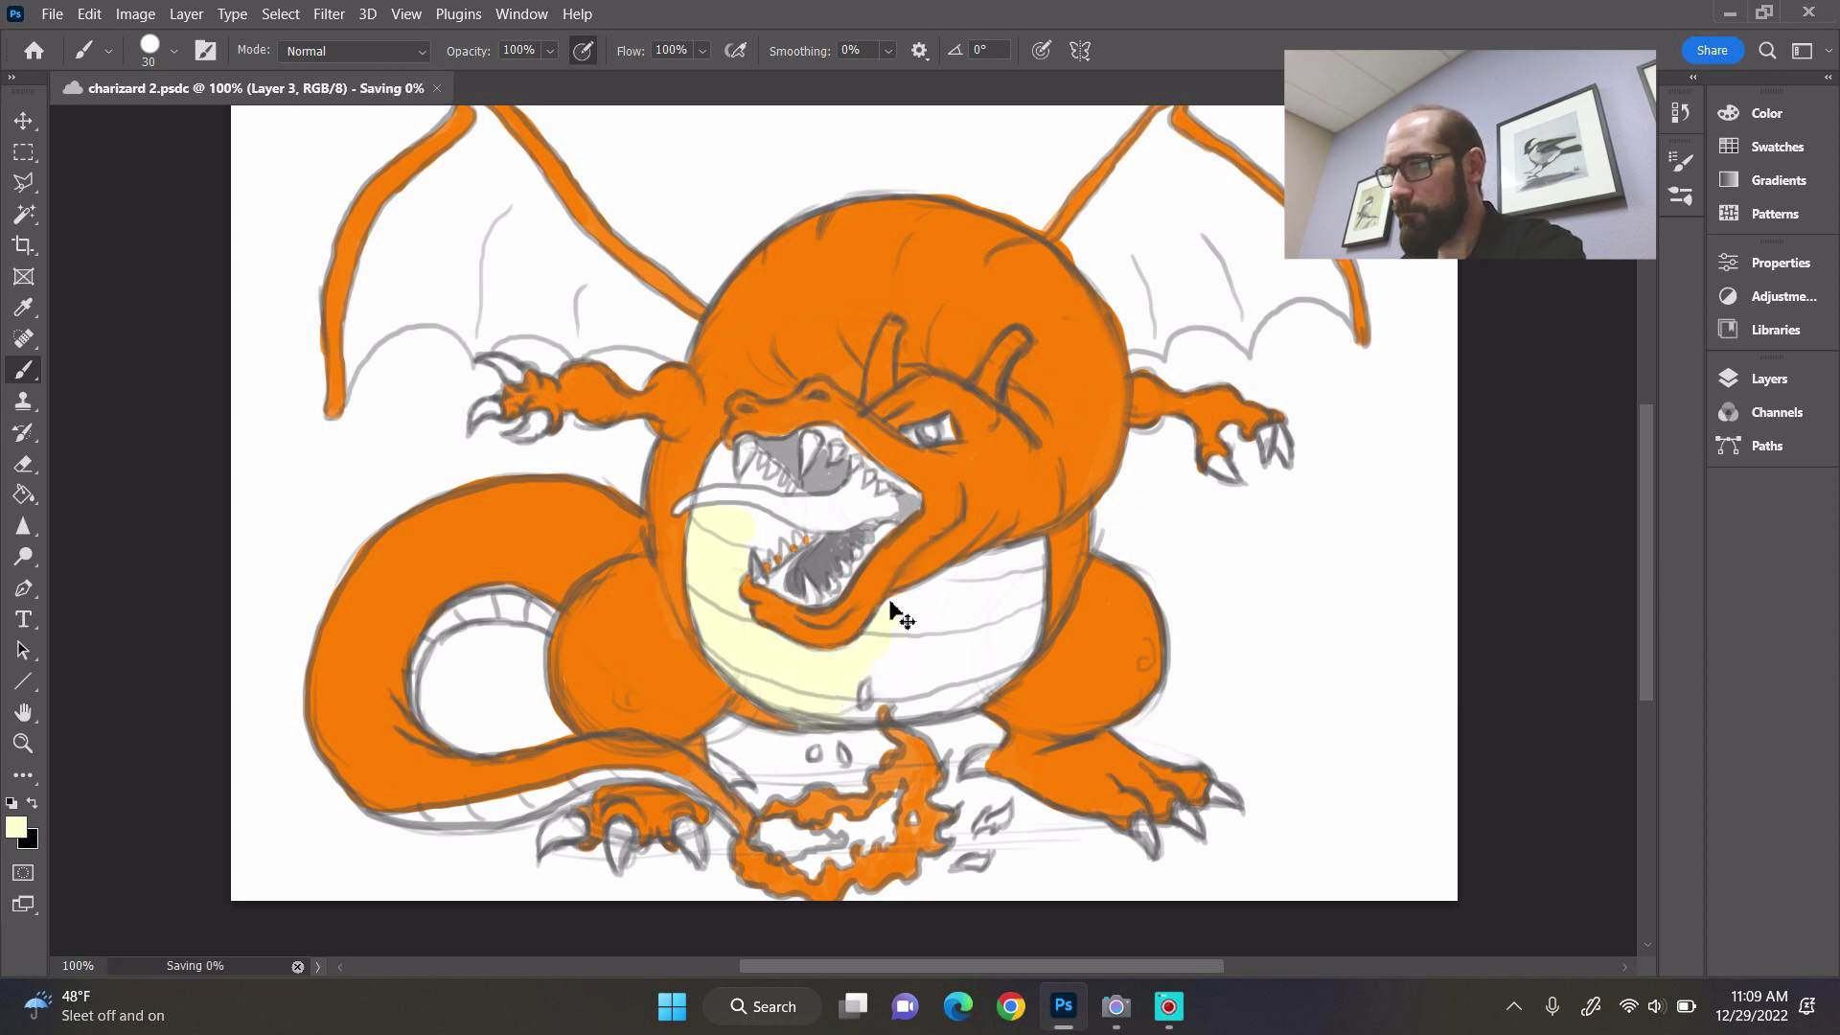
key(ctrl+plus)
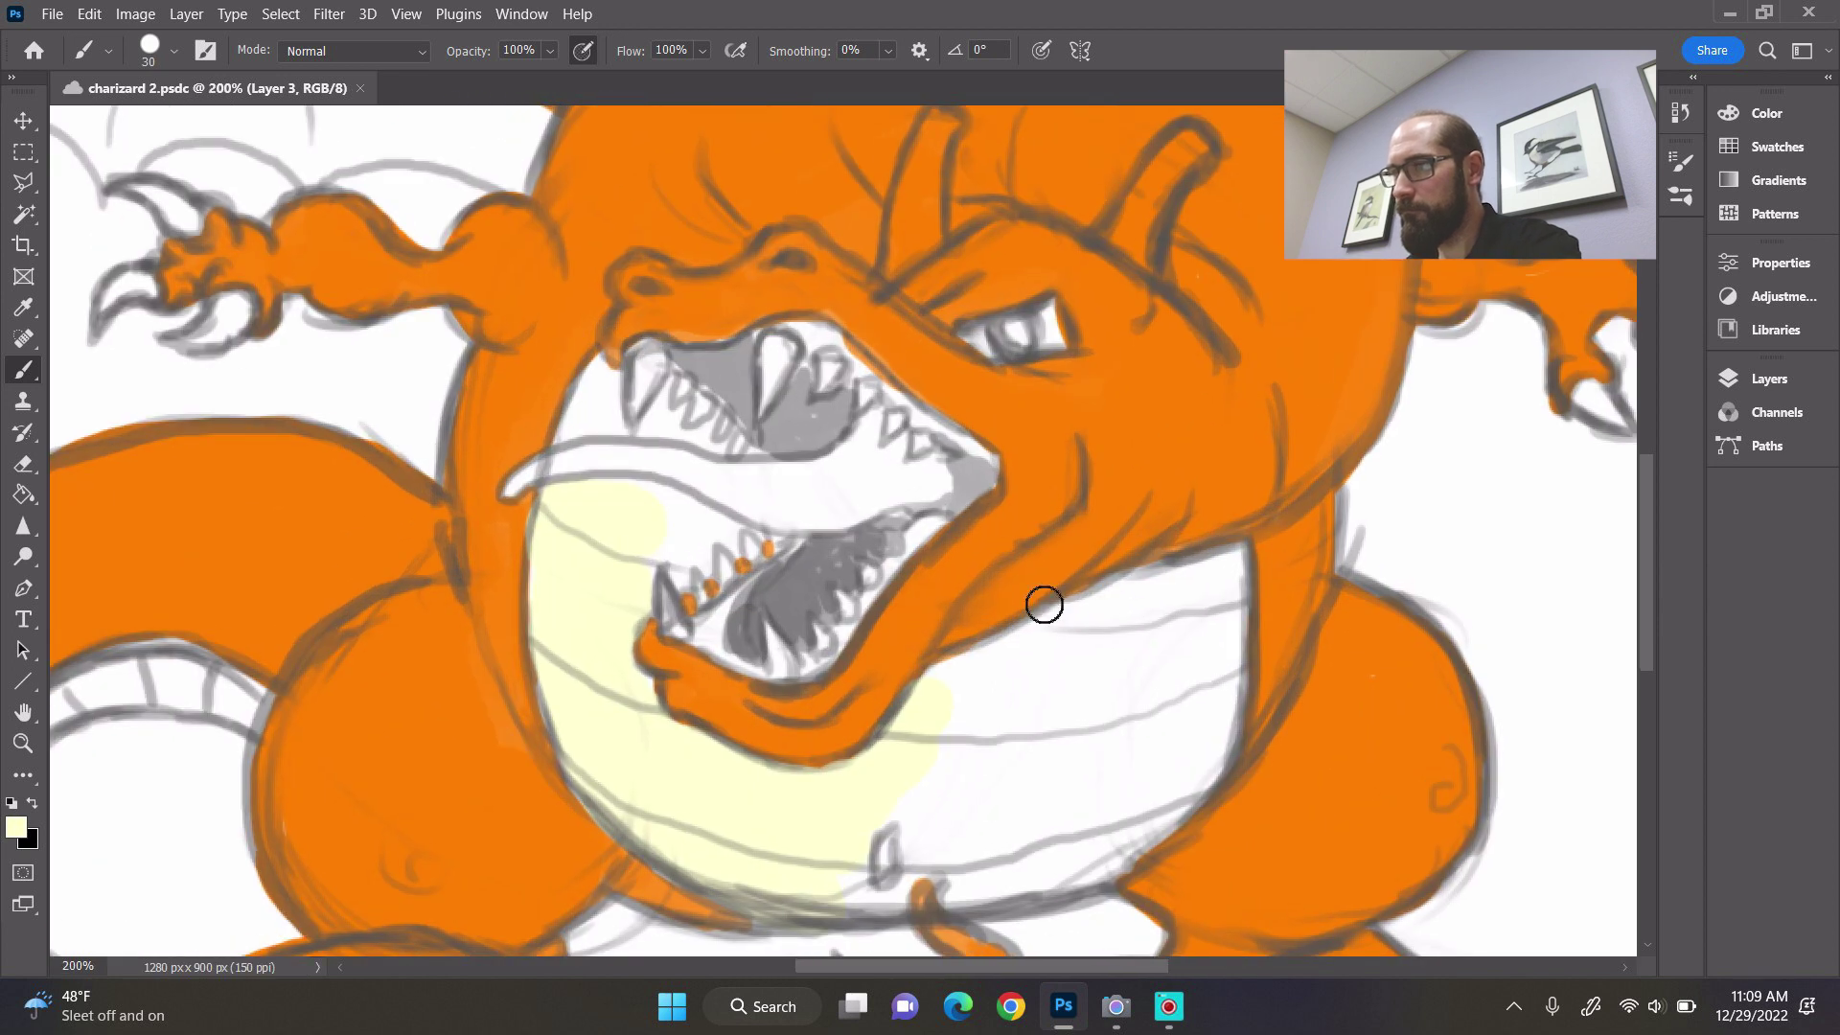
mouse_move(1056, 611)
mouse_down()
mouse_move(1023, 681)
mouse_move(990, 710)
mouse_move(969, 702)
mouse_move(1055, 704)
mouse_up()
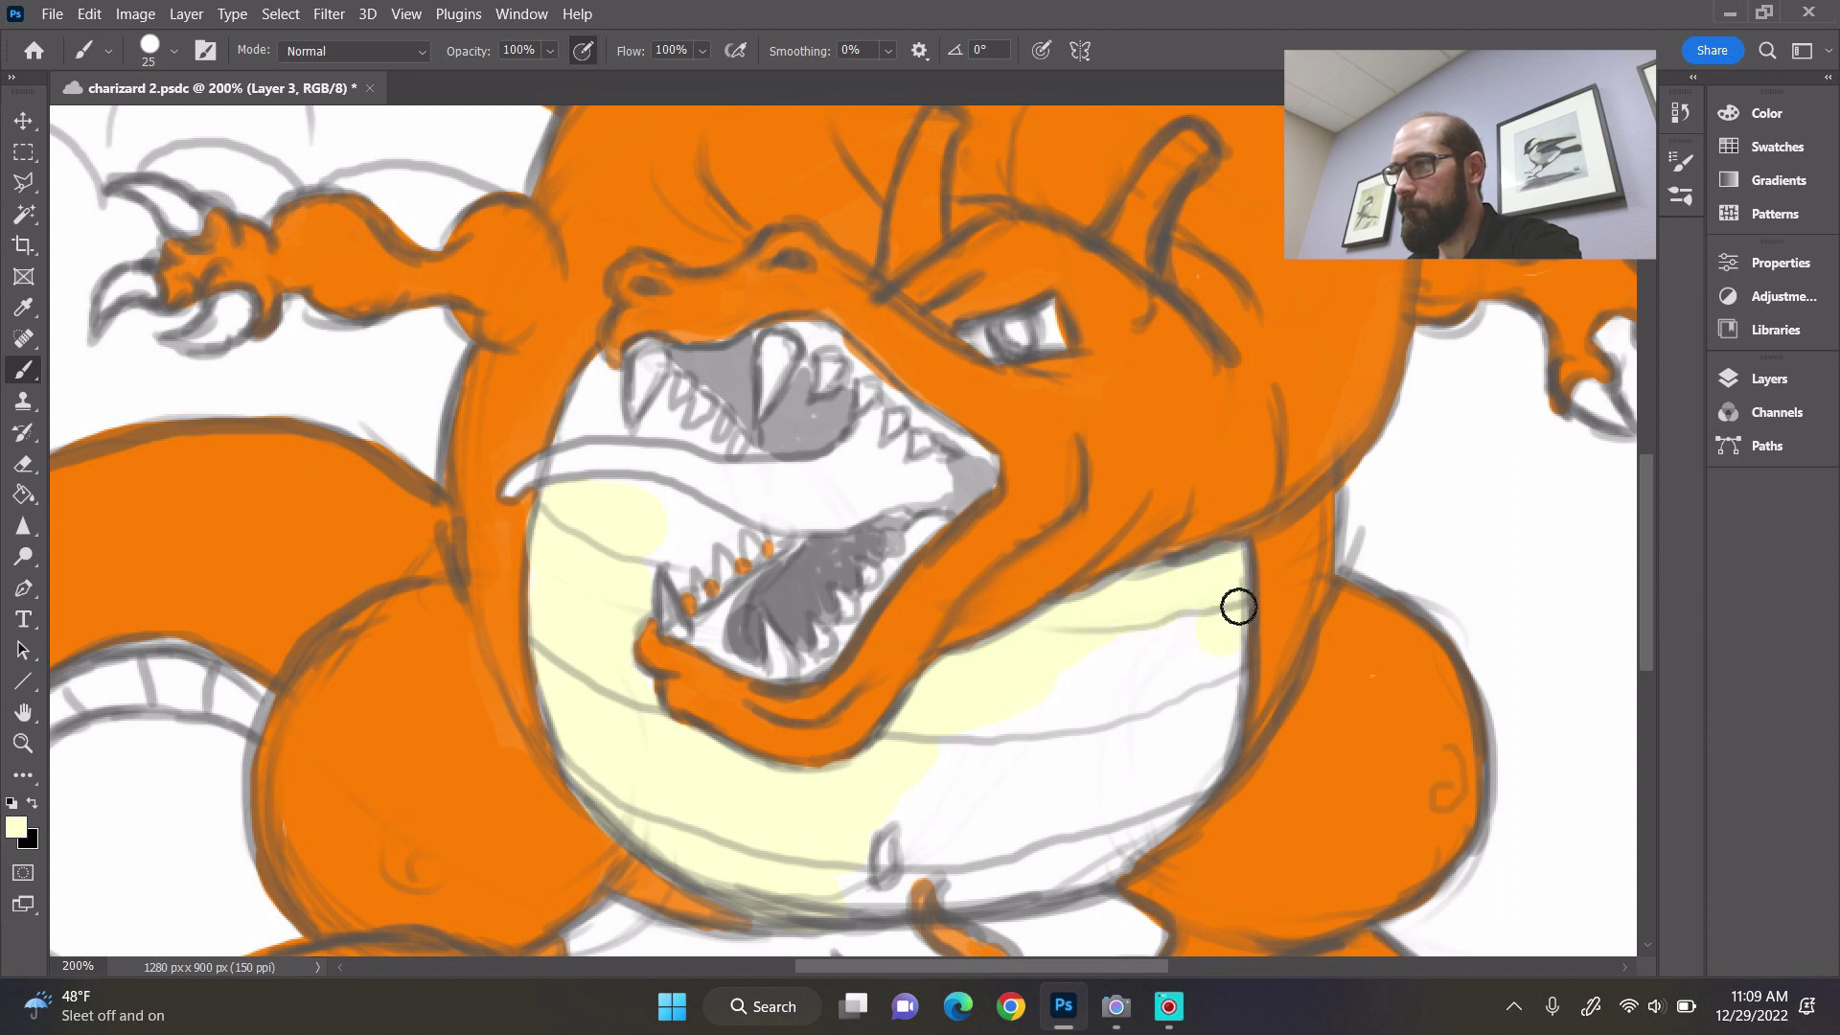
drag(1212, 782, 1164, 835)
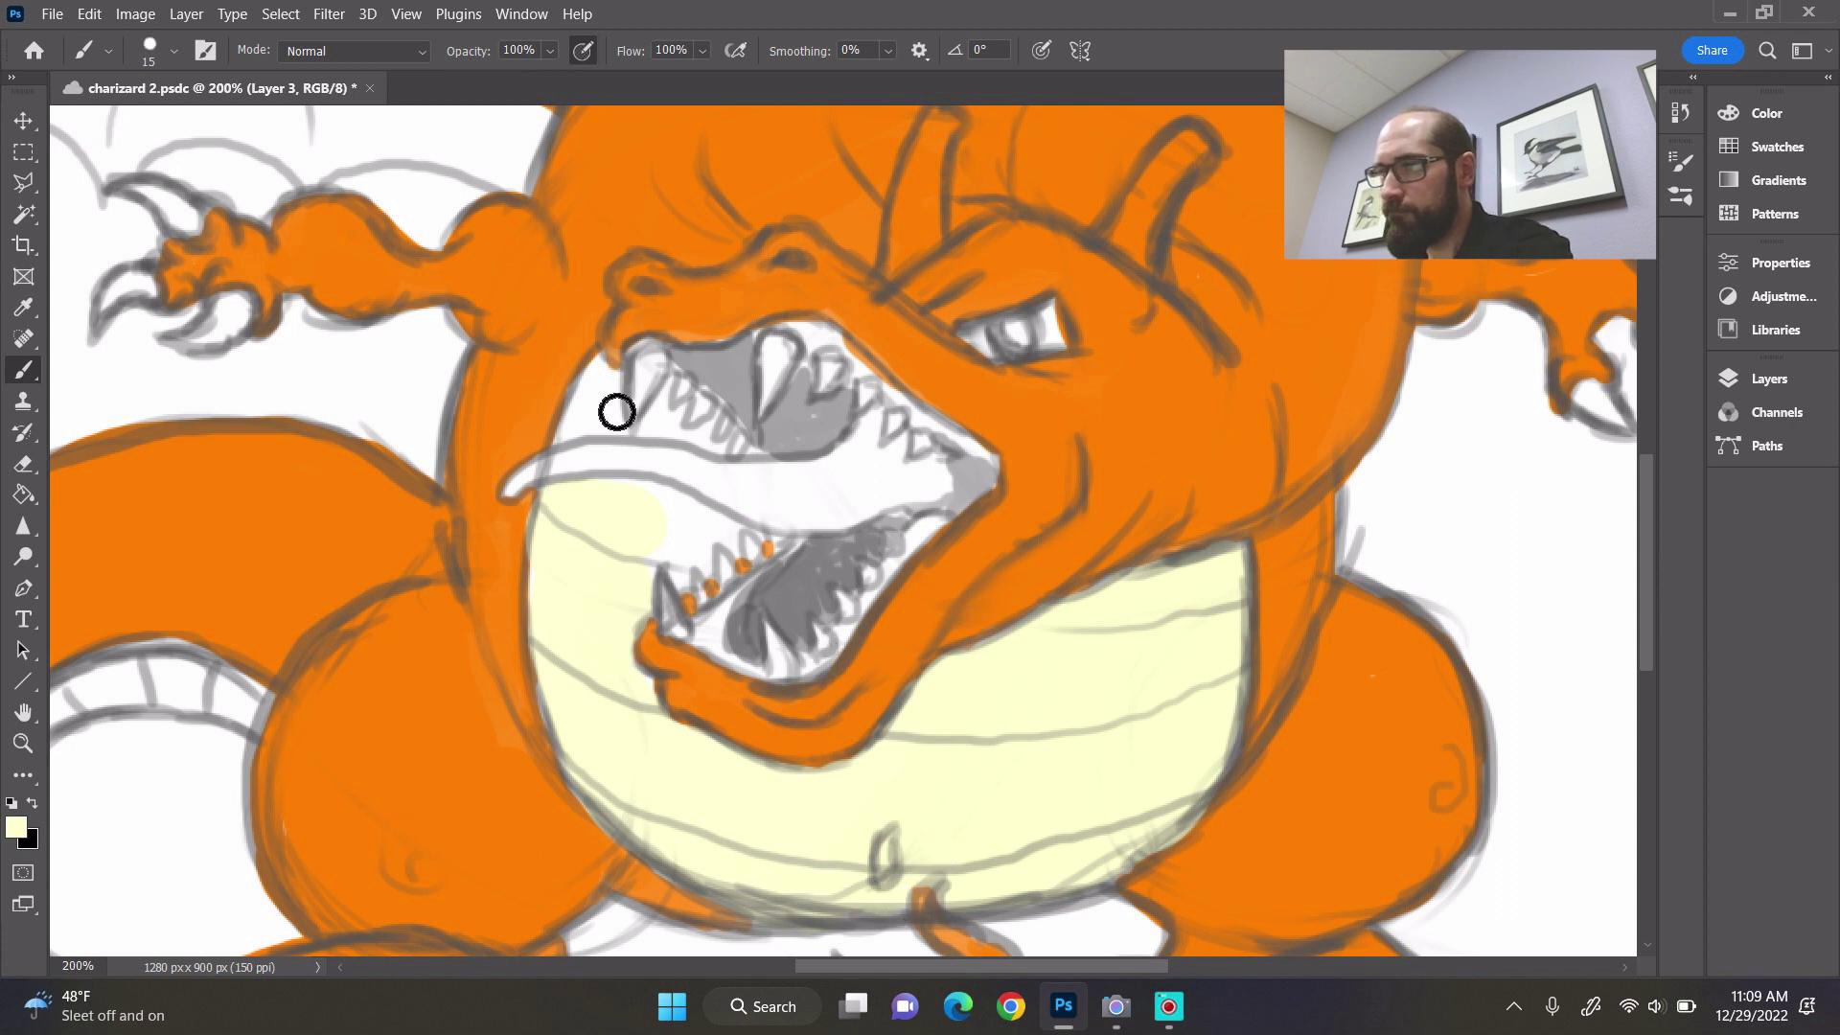
- Fill cream around the upper and lower teeth using a smaller brush
key(bracketleft)
key(bracketleft)
mouse_move(582, 455)
mouse_down()
mouse_move(617, 382)
mouse_move(627, 451)
mouse_move(686, 403)
mouse_move(693, 450)
mouse_up()
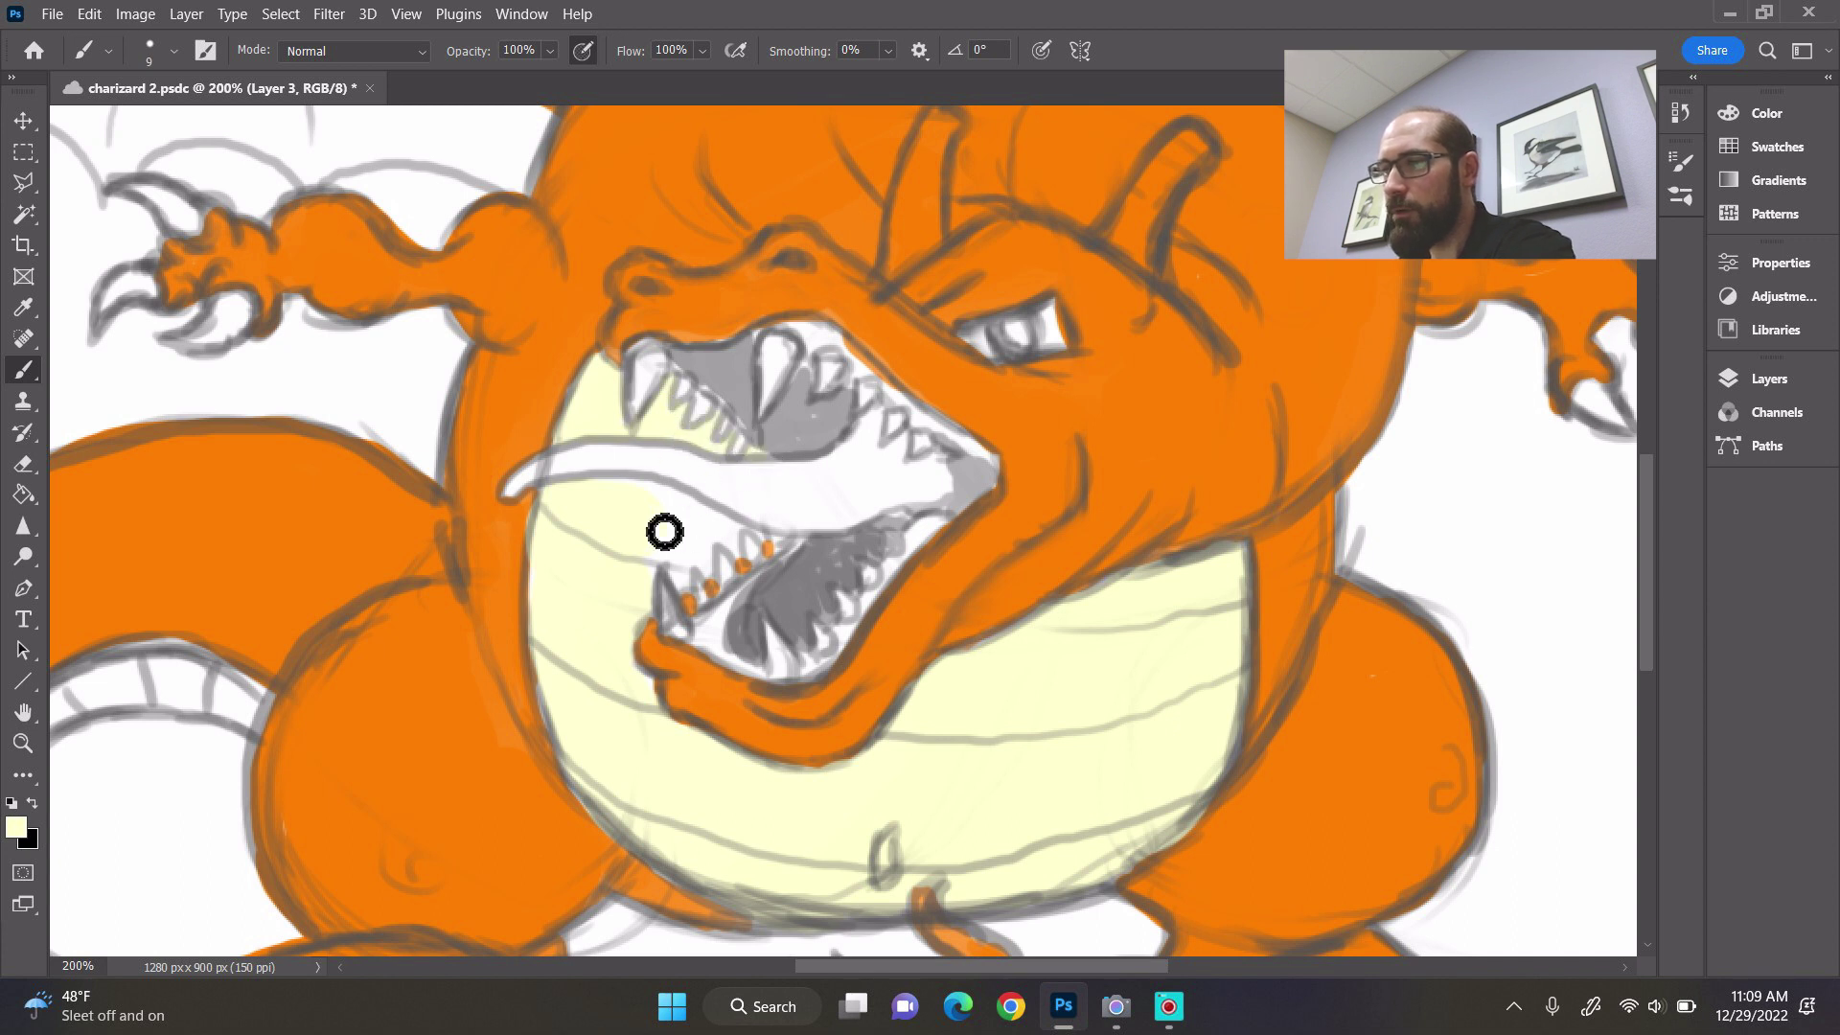
key(bracketright)
key(bracketright)
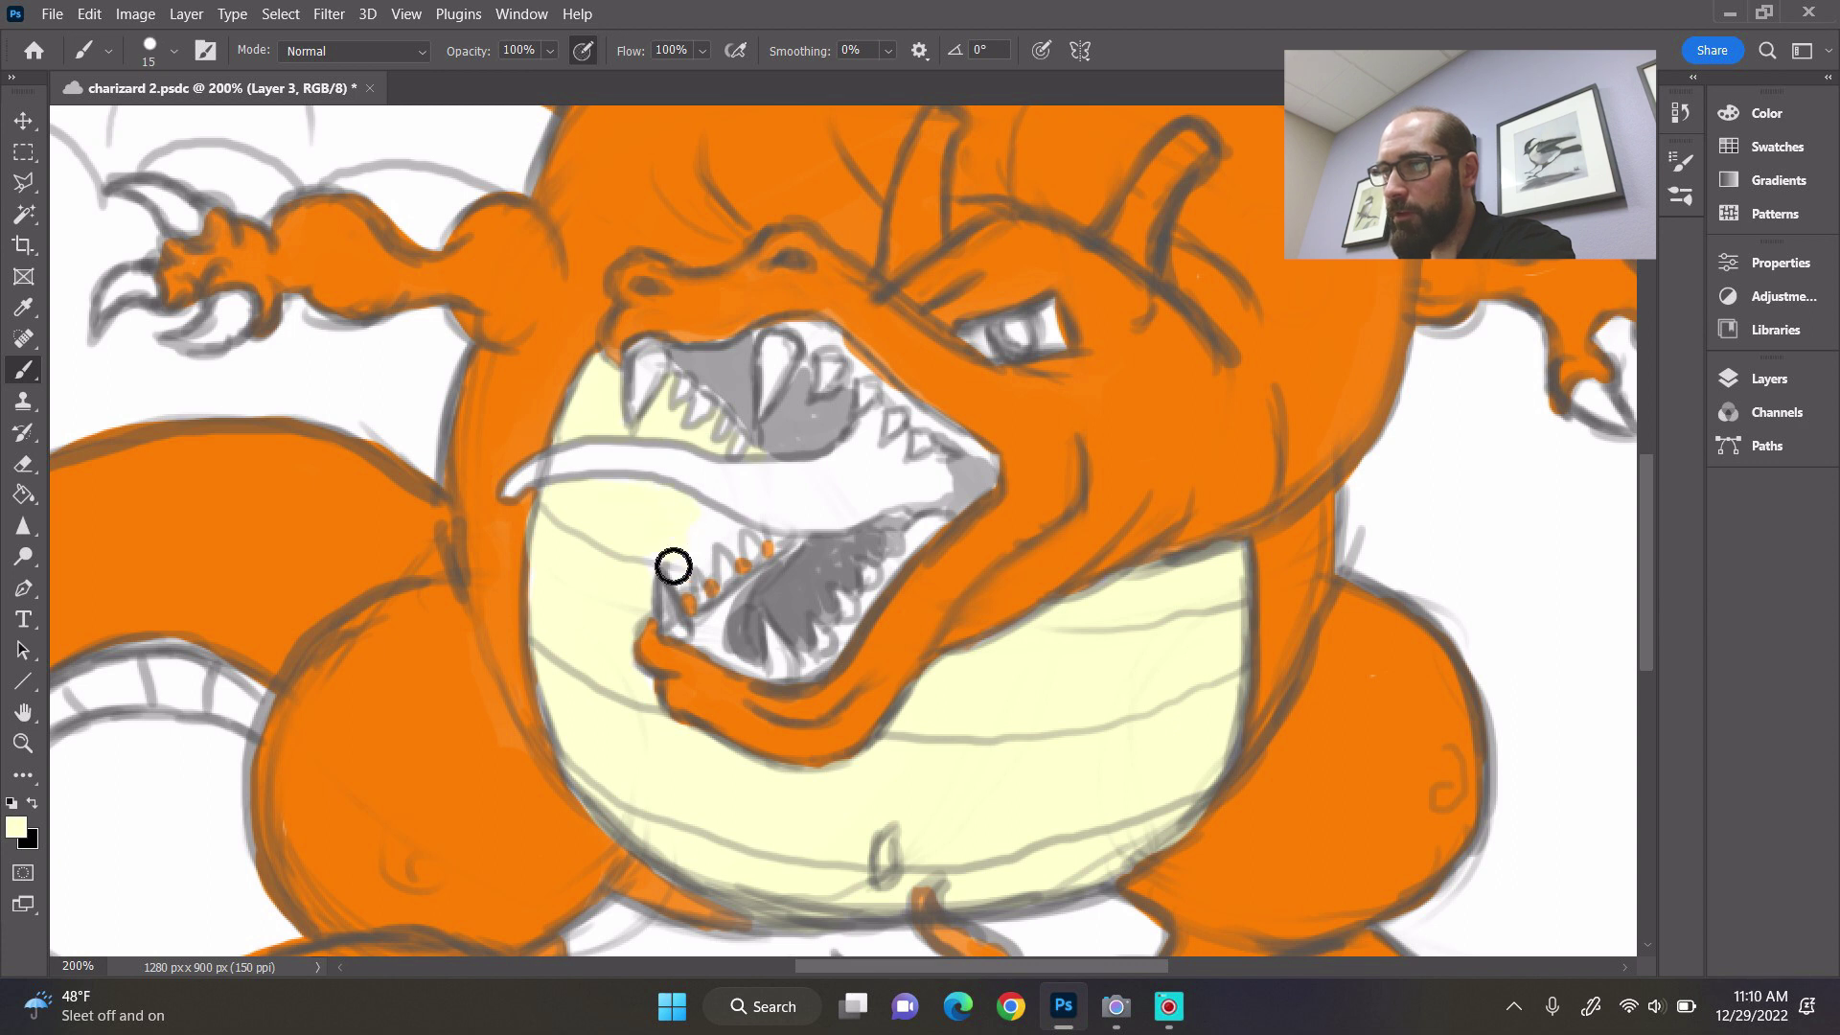
key(bracketleft)
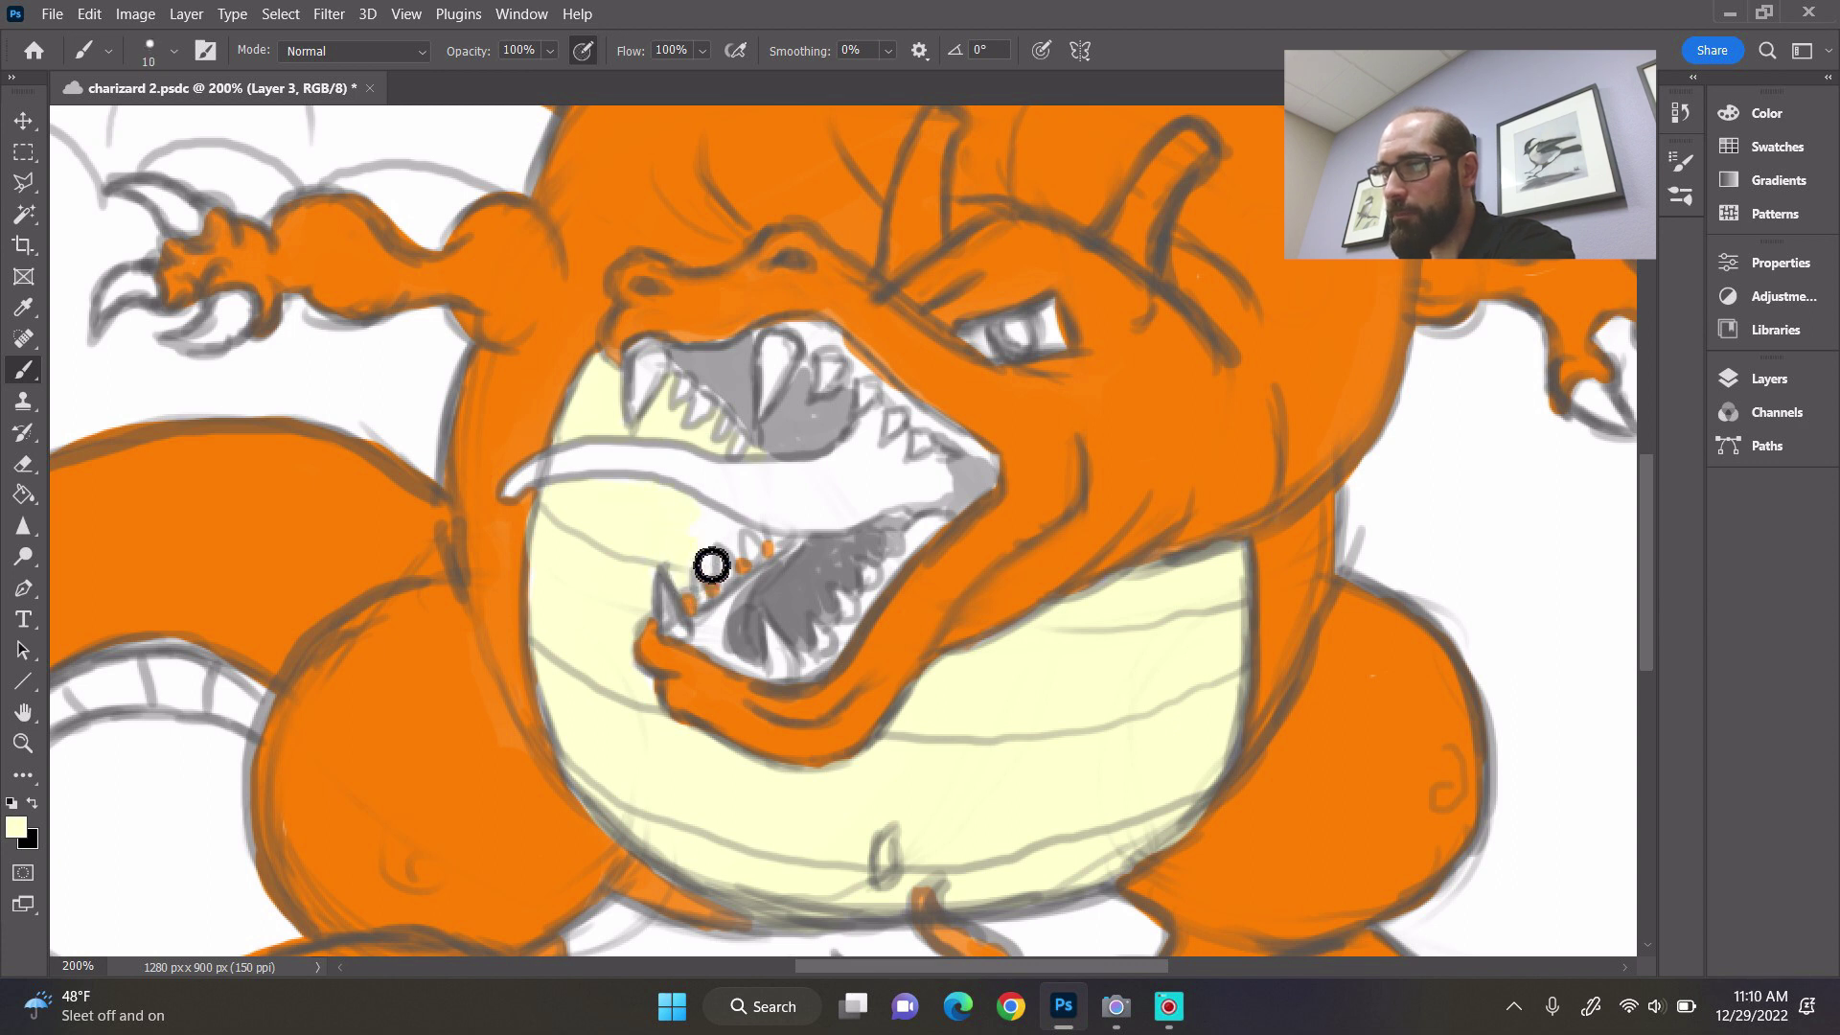
mouse_move(714, 576)
mouse_down()
mouse_move(739, 555)
mouse_move(755, 569)
mouse_move(735, 534)
mouse_move(774, 548)
mouse_up()
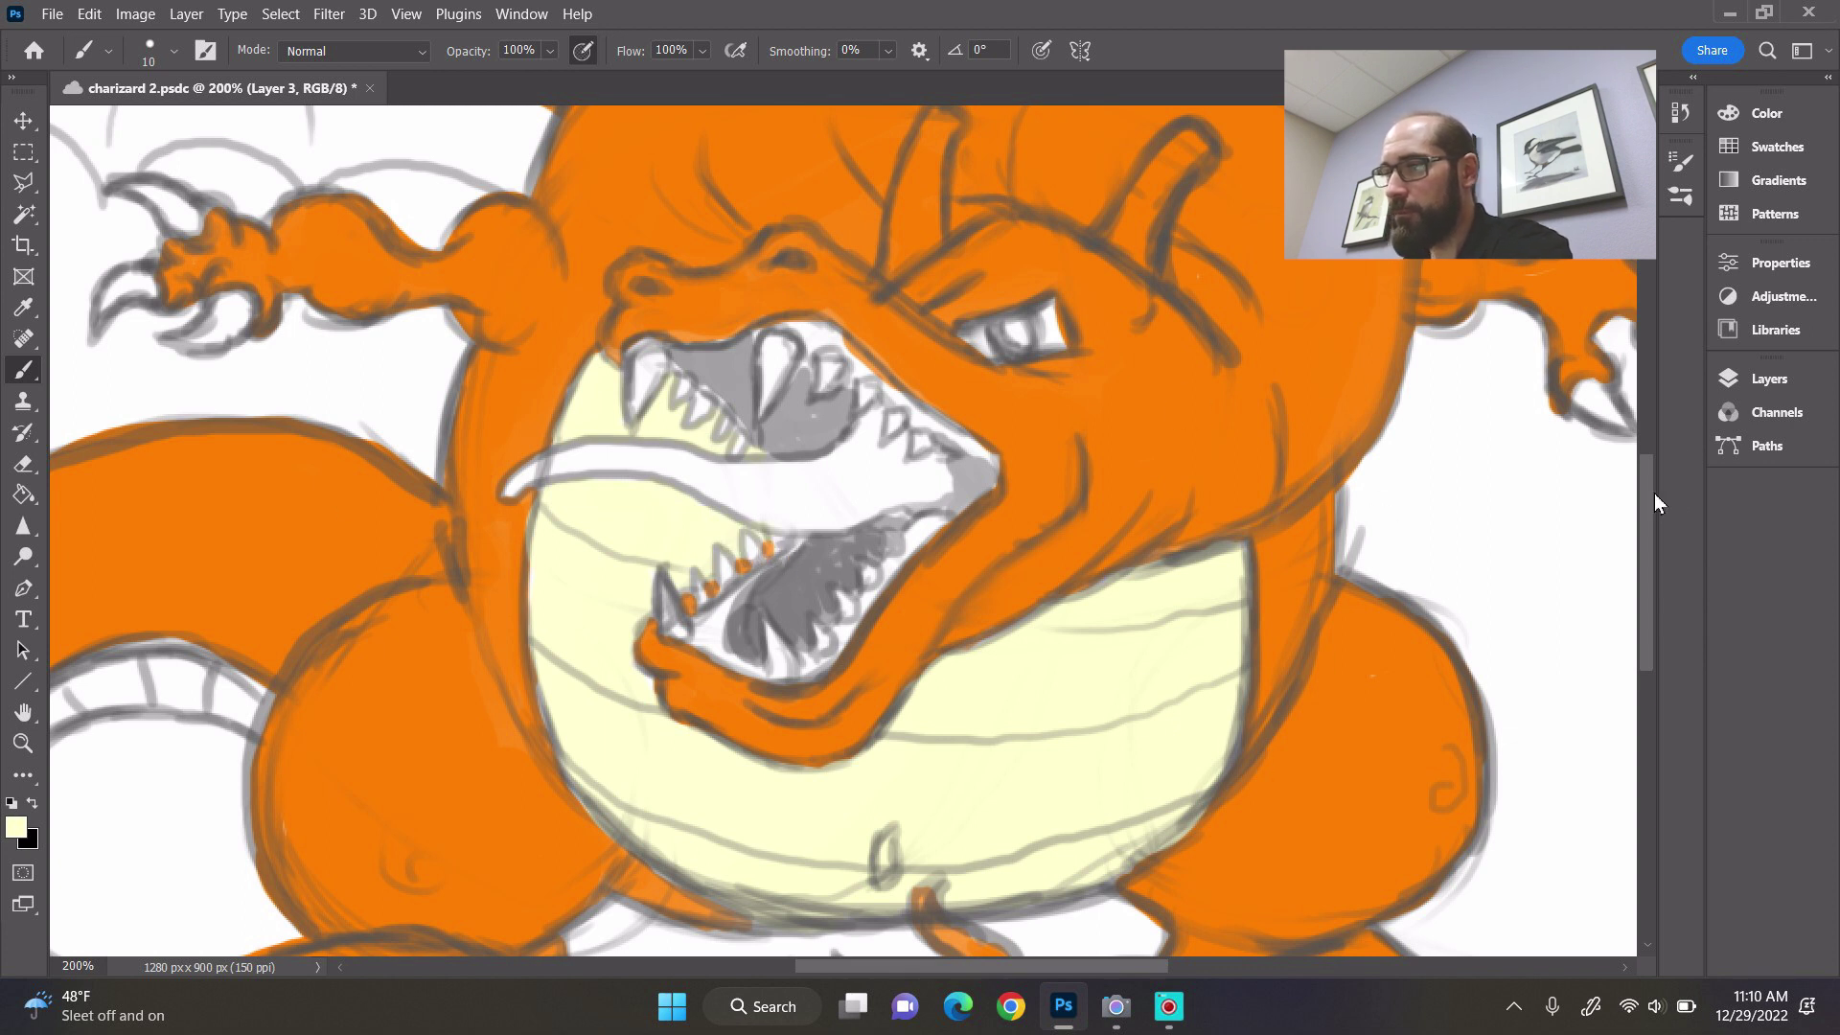
drag(1646, 502, 1650, 556)
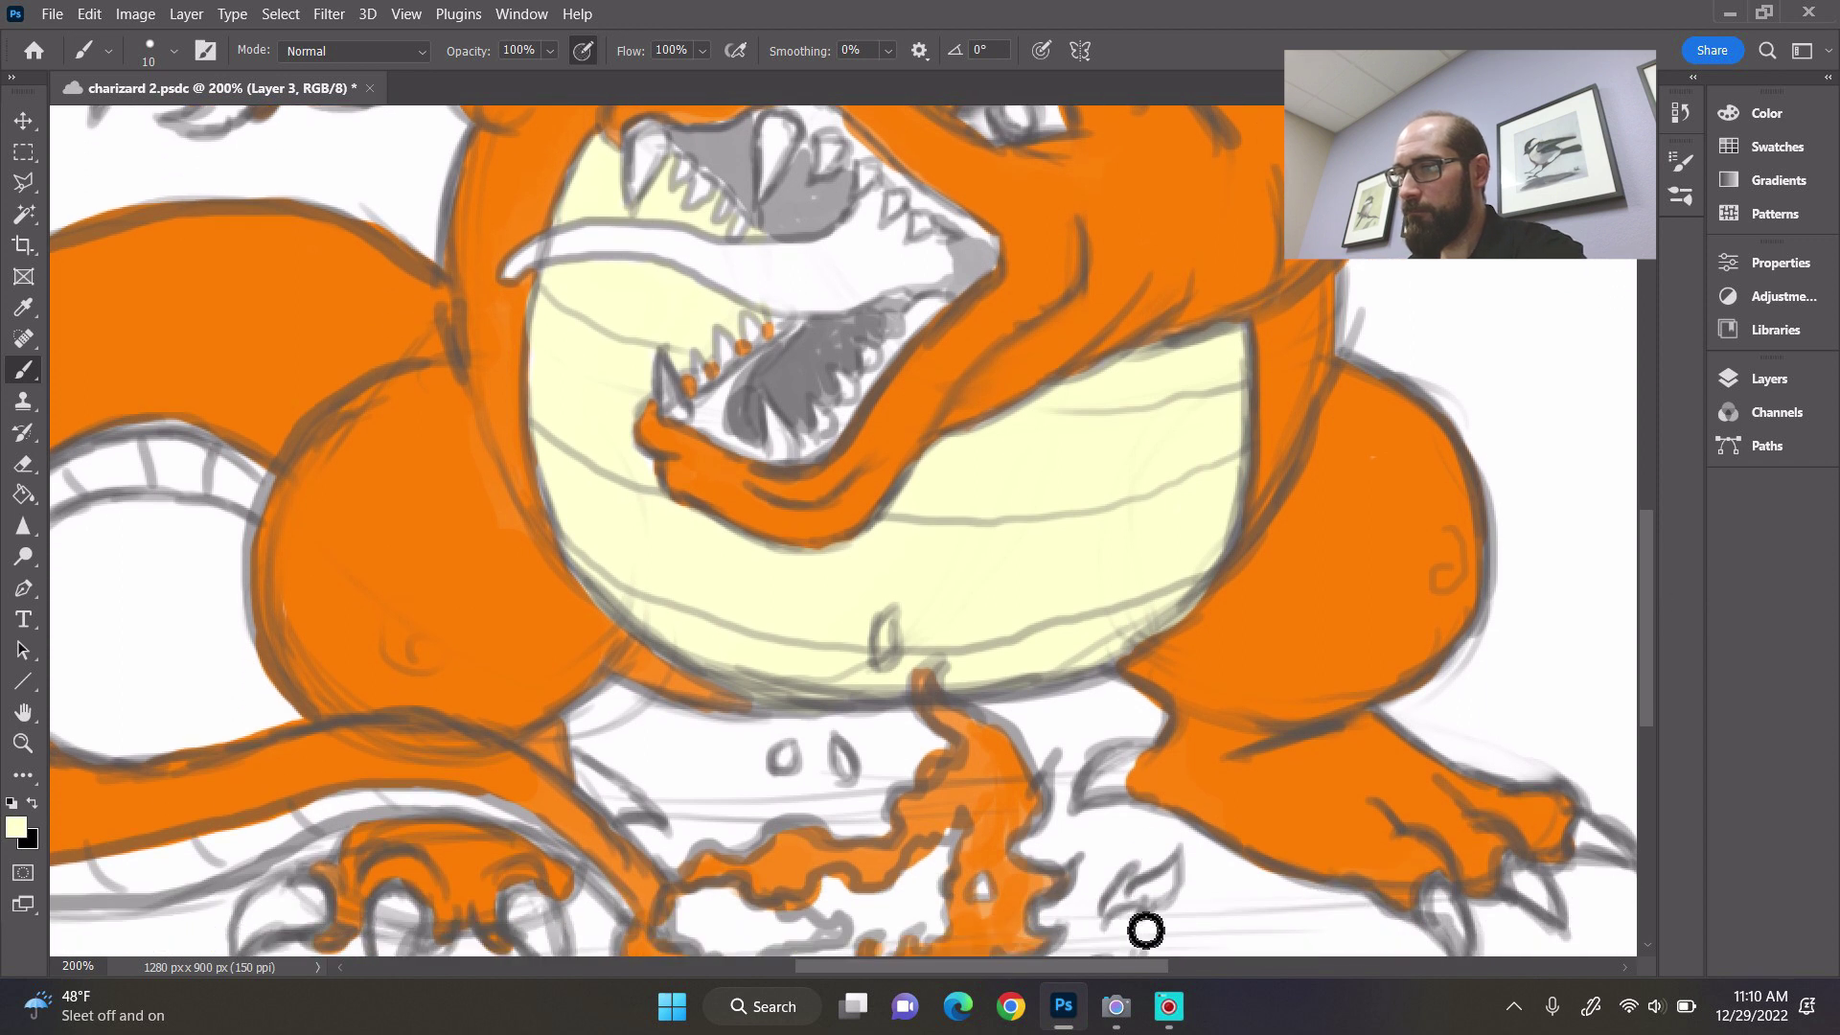
- Brush pale cream into the tail's underside band, then zoom back out to 100%
drag(1094, 963, 996, 963)
mouse_move(450, 603)
mouse_down()
mouse_move(418, 629)
mouse_move(436, 700)
mouse_move(424, 632)
mouse_move(425, 661)
mouse_move(457, 540)
mouse_move(426, 604)
mouse_move(501, 500)
mouse_move(524, 499)
mouse_move(480, 526)
mouse_move(509, 479)
mouse_move(541, 466)
mouse_move(535, 487)
mouse_move(608, 496)
mouse_move(623, 455)
mouse_move(699, 502)
mouse_up()
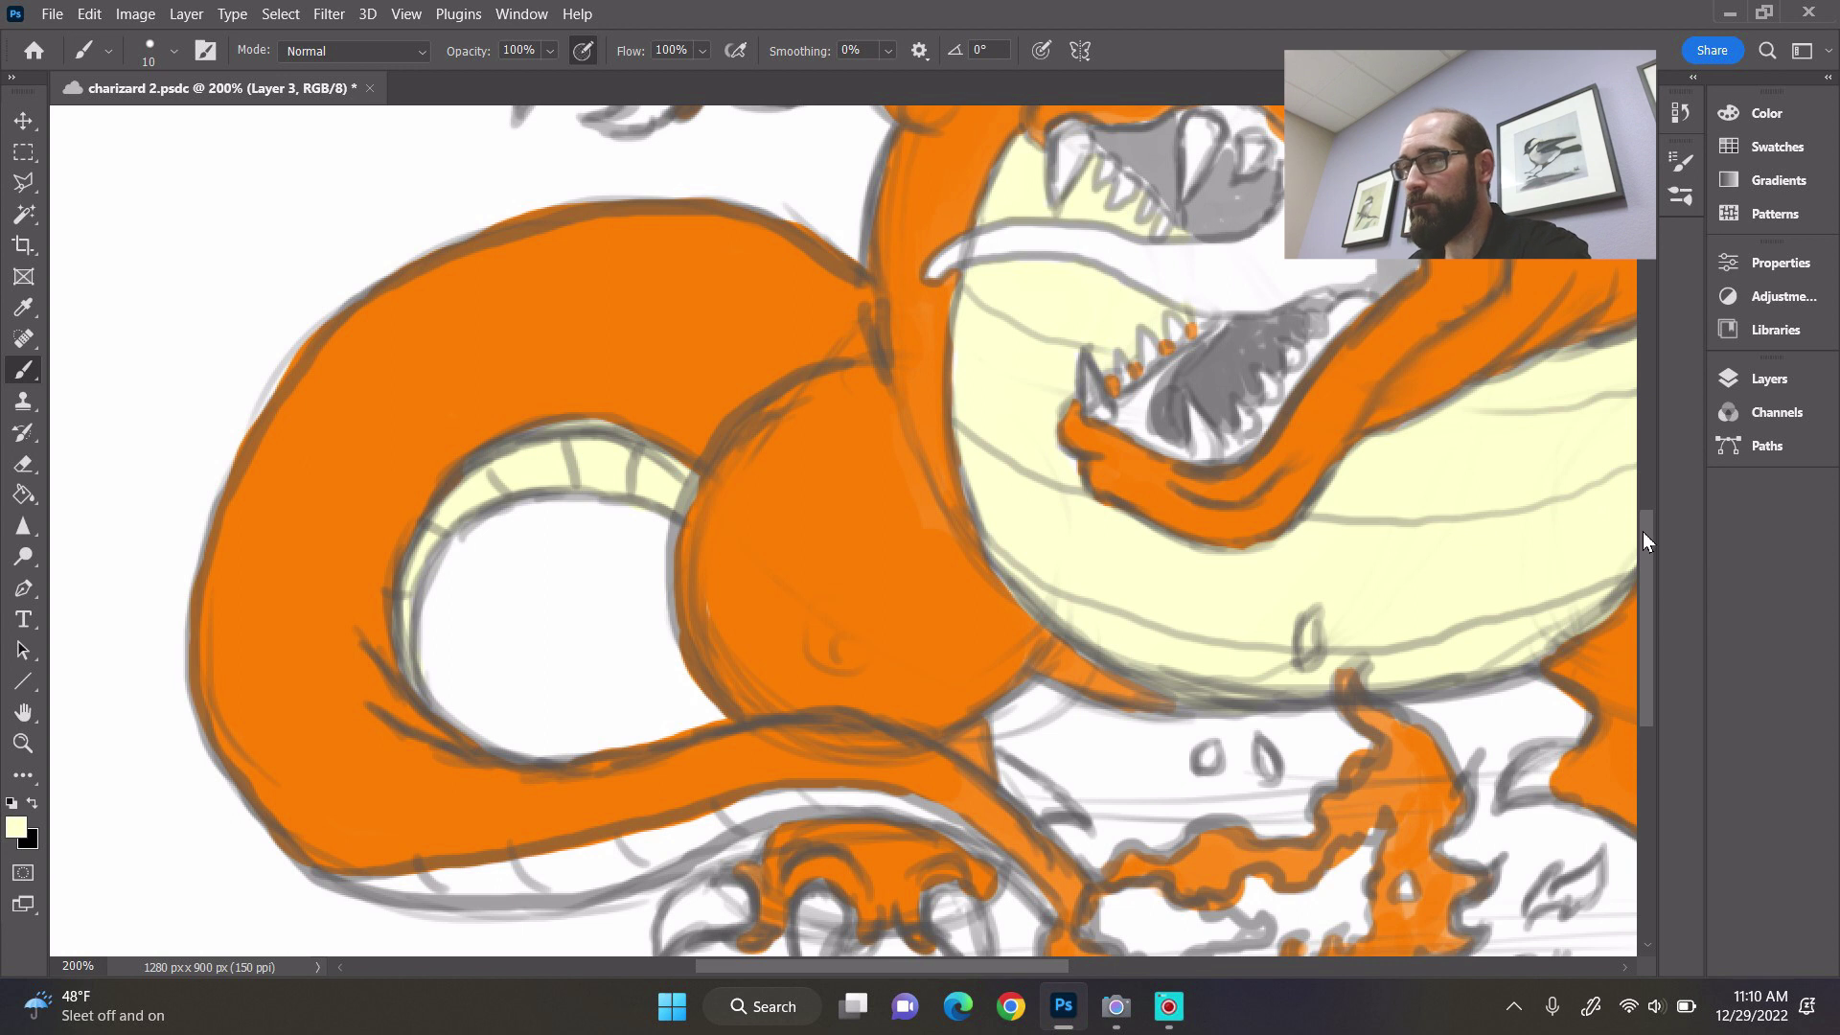
drag(1642, 531, 1647, 575)
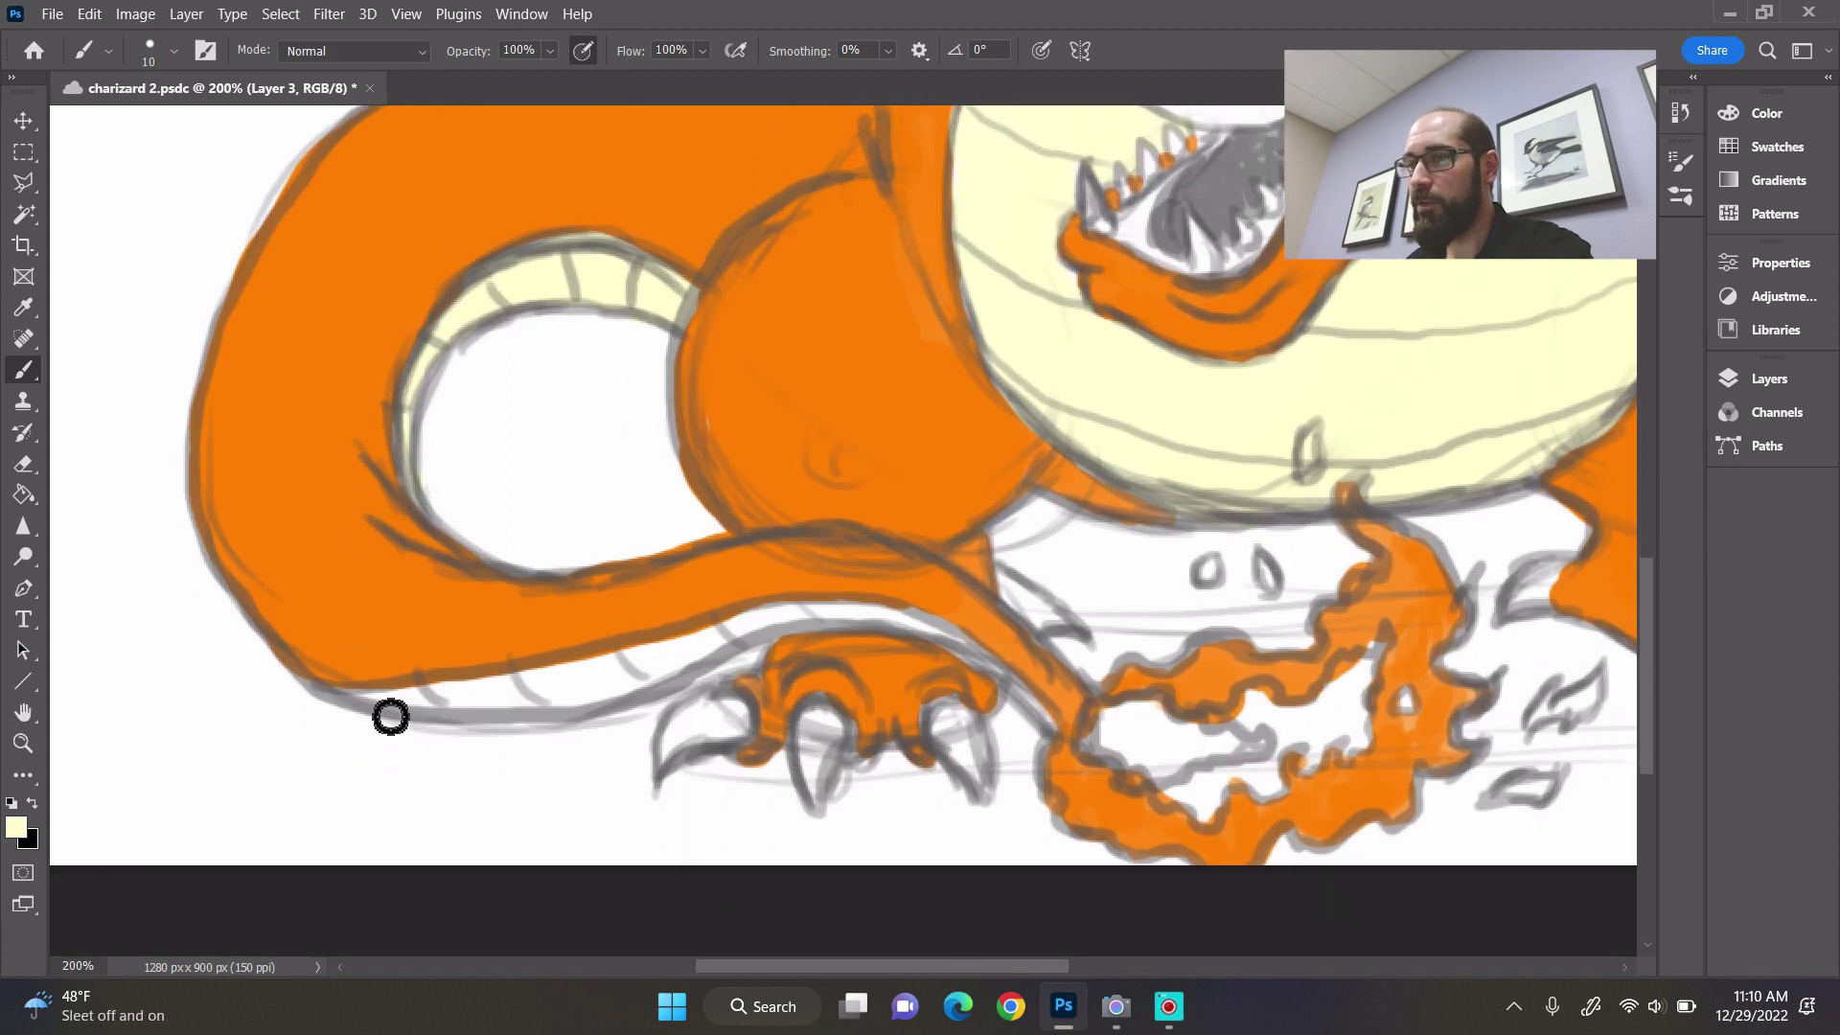
mouse_move(388, 717)
mouse_down()
mouse_move(549, 703)
mouse_move(367, 717)
mouse_move(592, 685)
mouse_move(626, 715)
mouse_move(534, 718)
mouse_move(754, 656)
mouse_move(743, 668)
mouse_move(769, 639)
mouse_move(894, 627)
mouse_move(770, 648)
mouse_move(870, 639)
mouse_move(801, 631)
mouse_move(979, 663)
mouse_up()
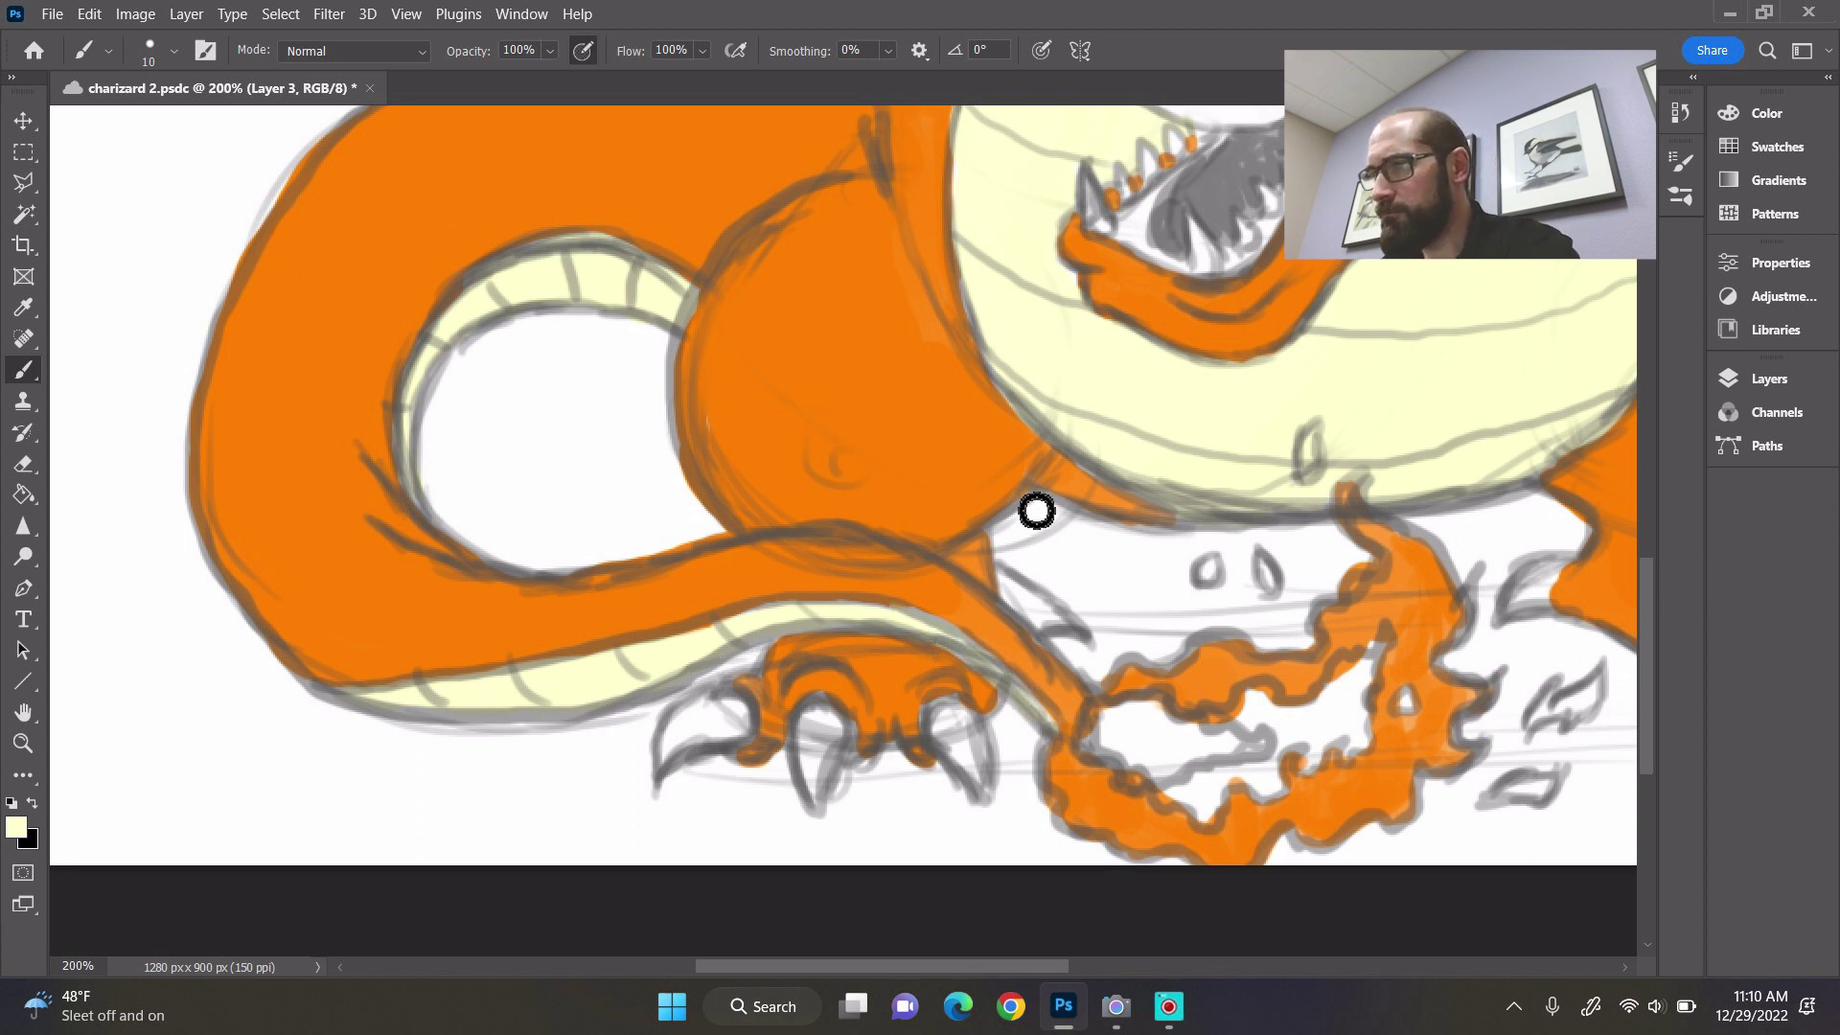
key(ctrl+minus)
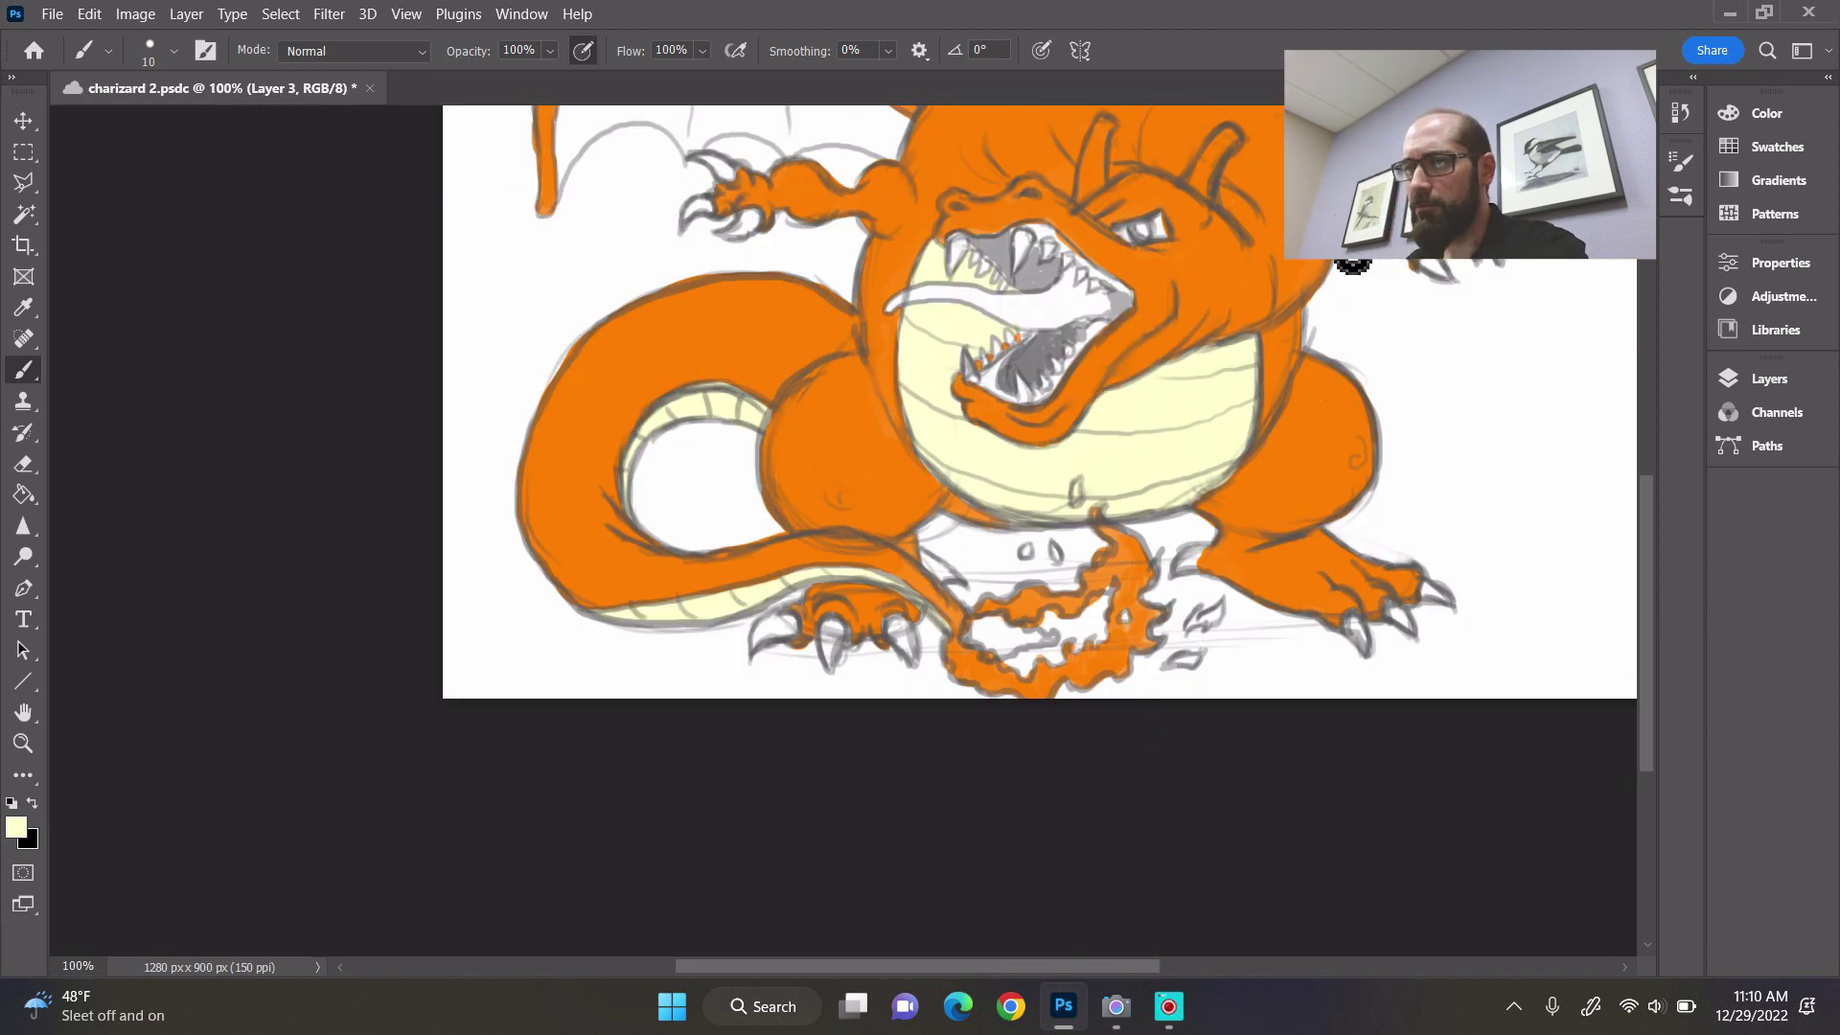
- Pick bright yellow and paint a yellow core into the centre of the tail flame
click(19, 832)
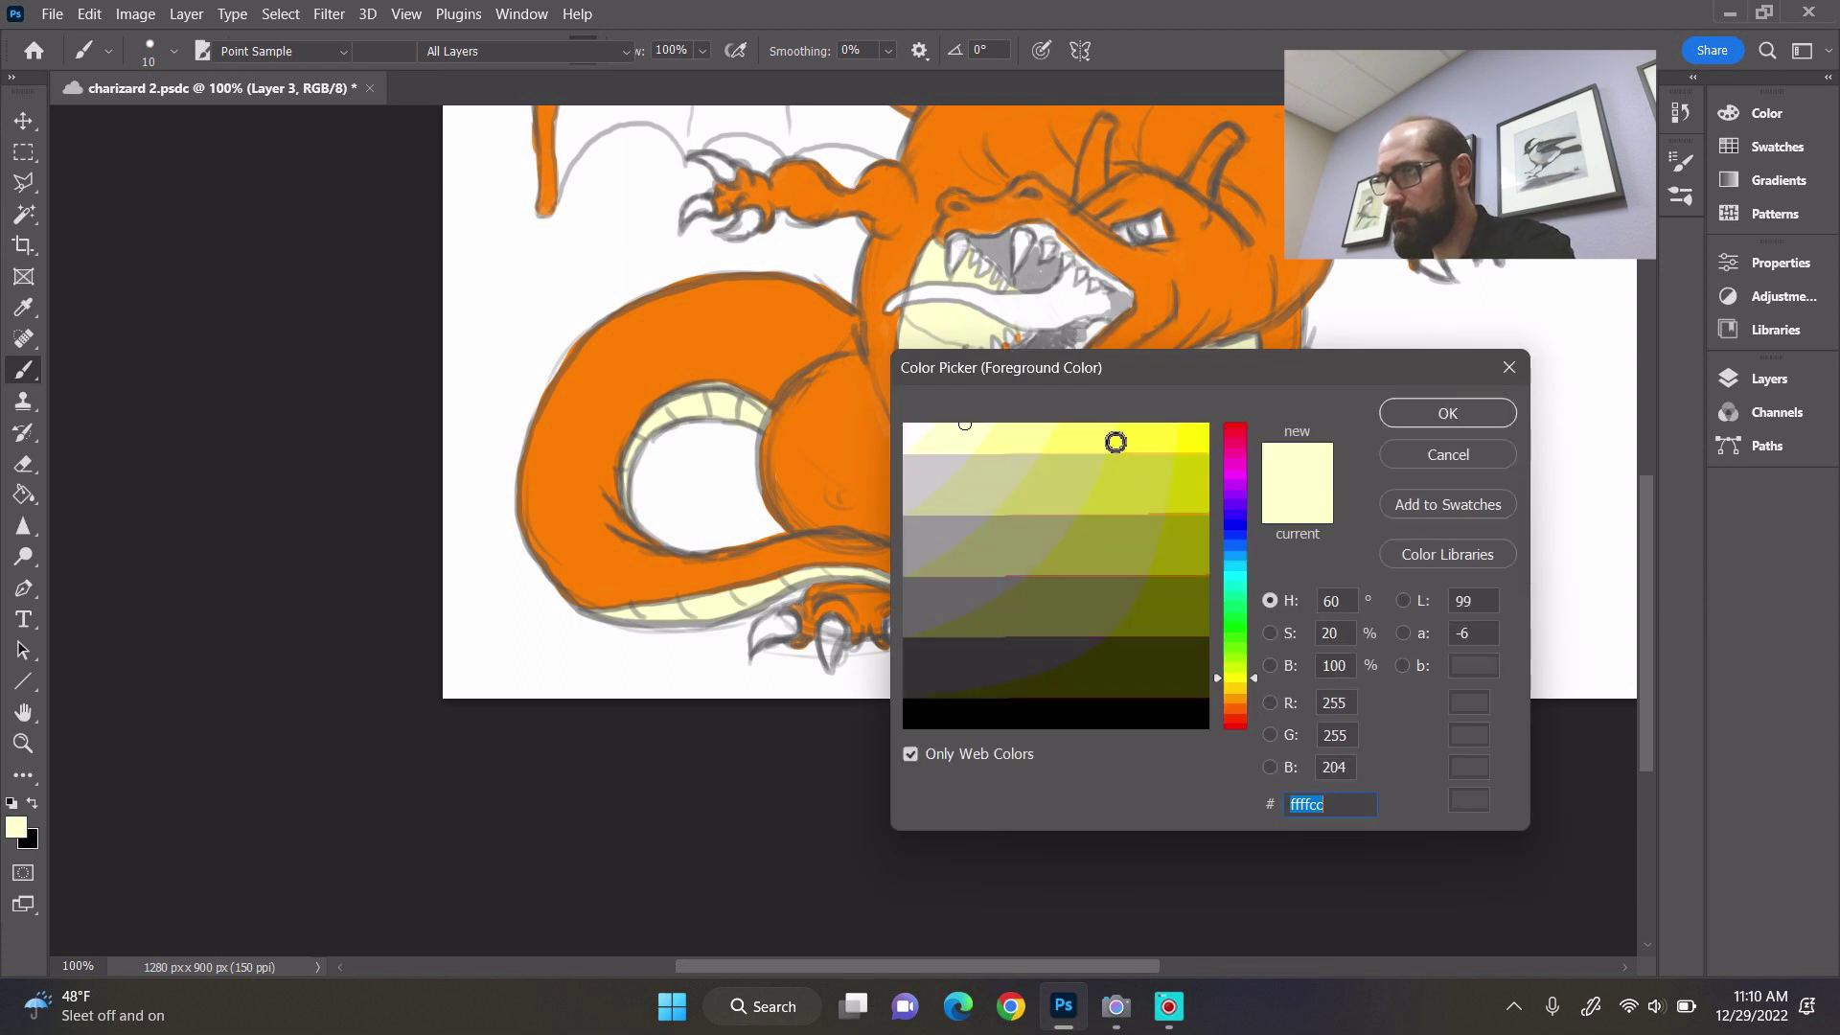
click(1187, 449)
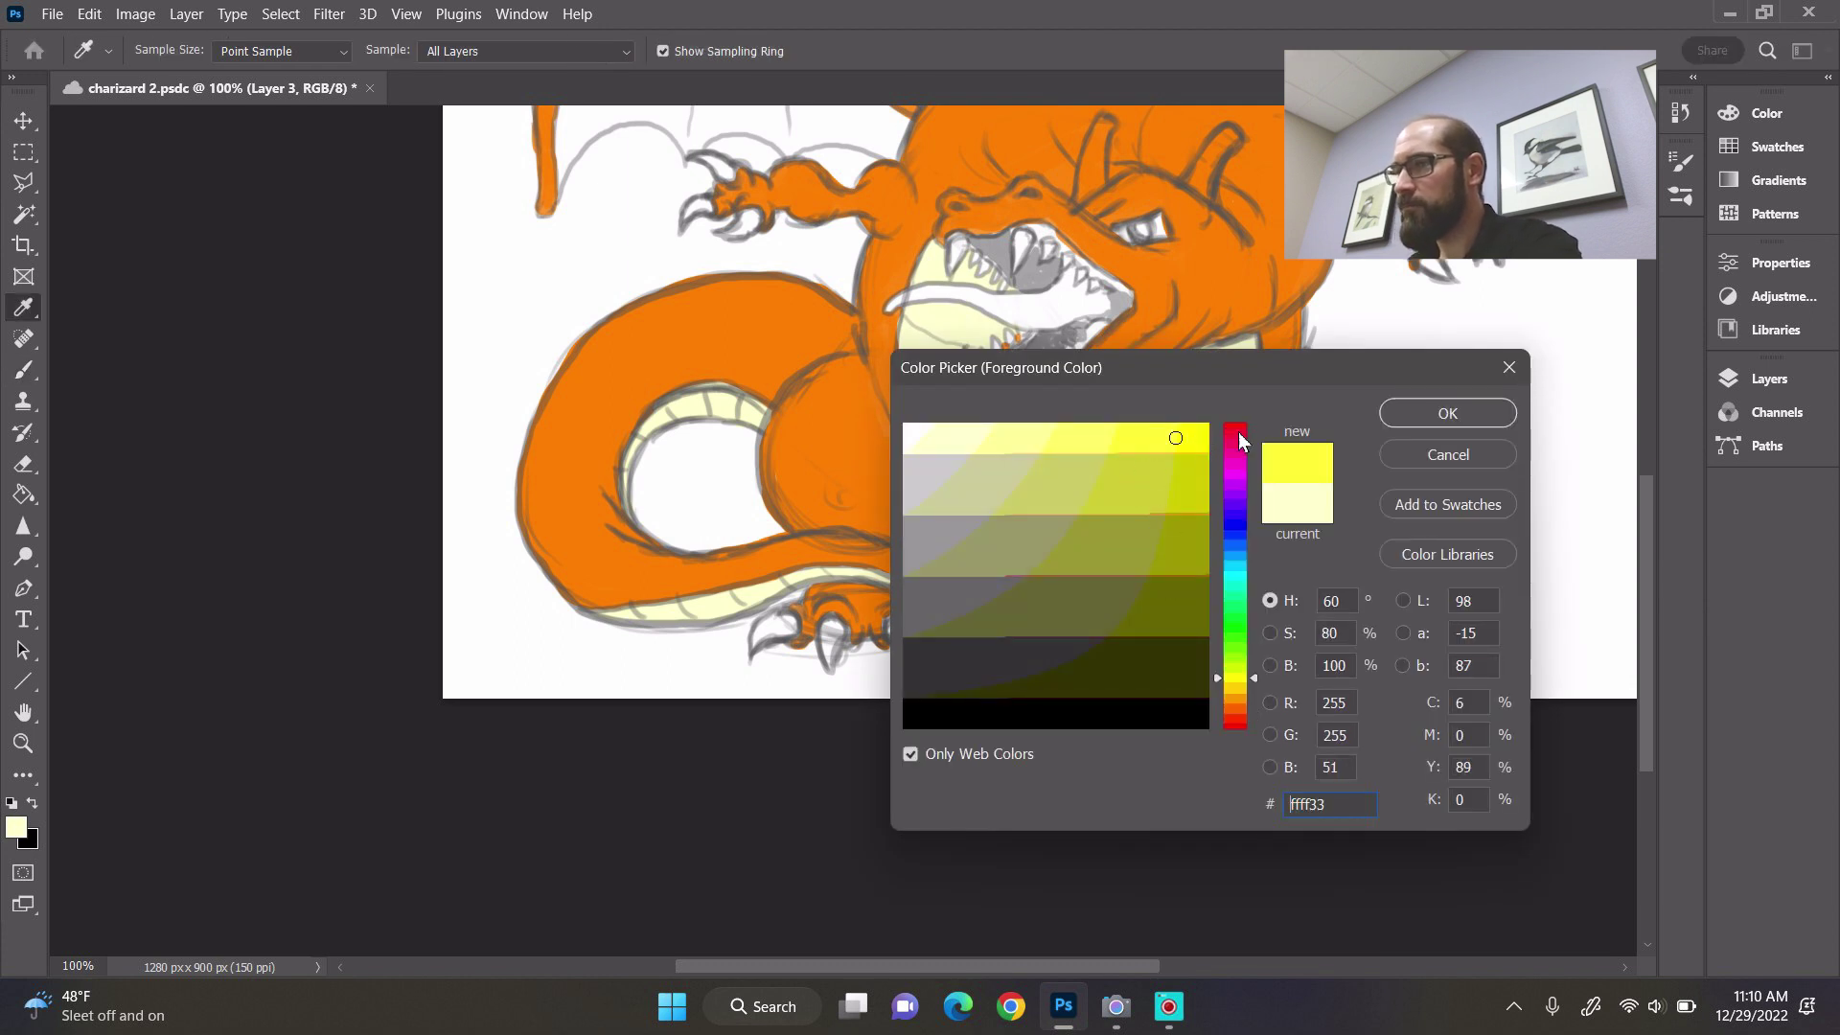
click(1428, 416)
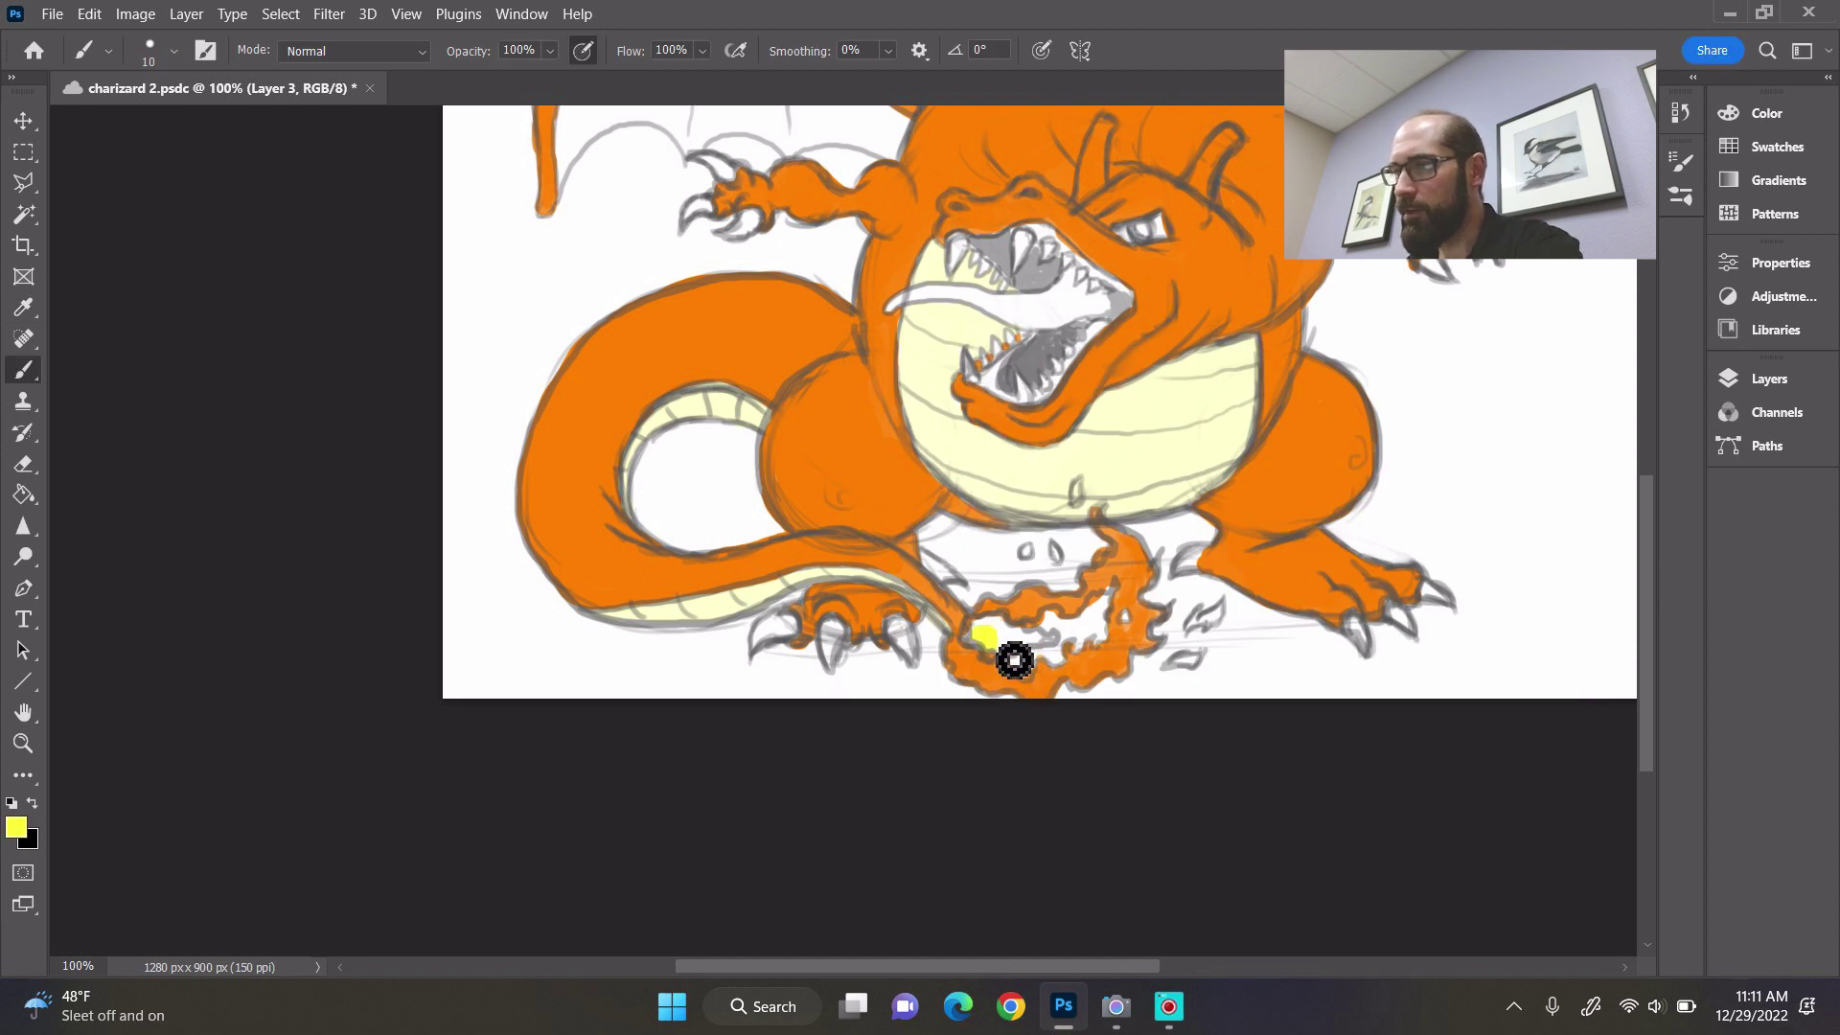
drag(982, 634, 1054, 656)
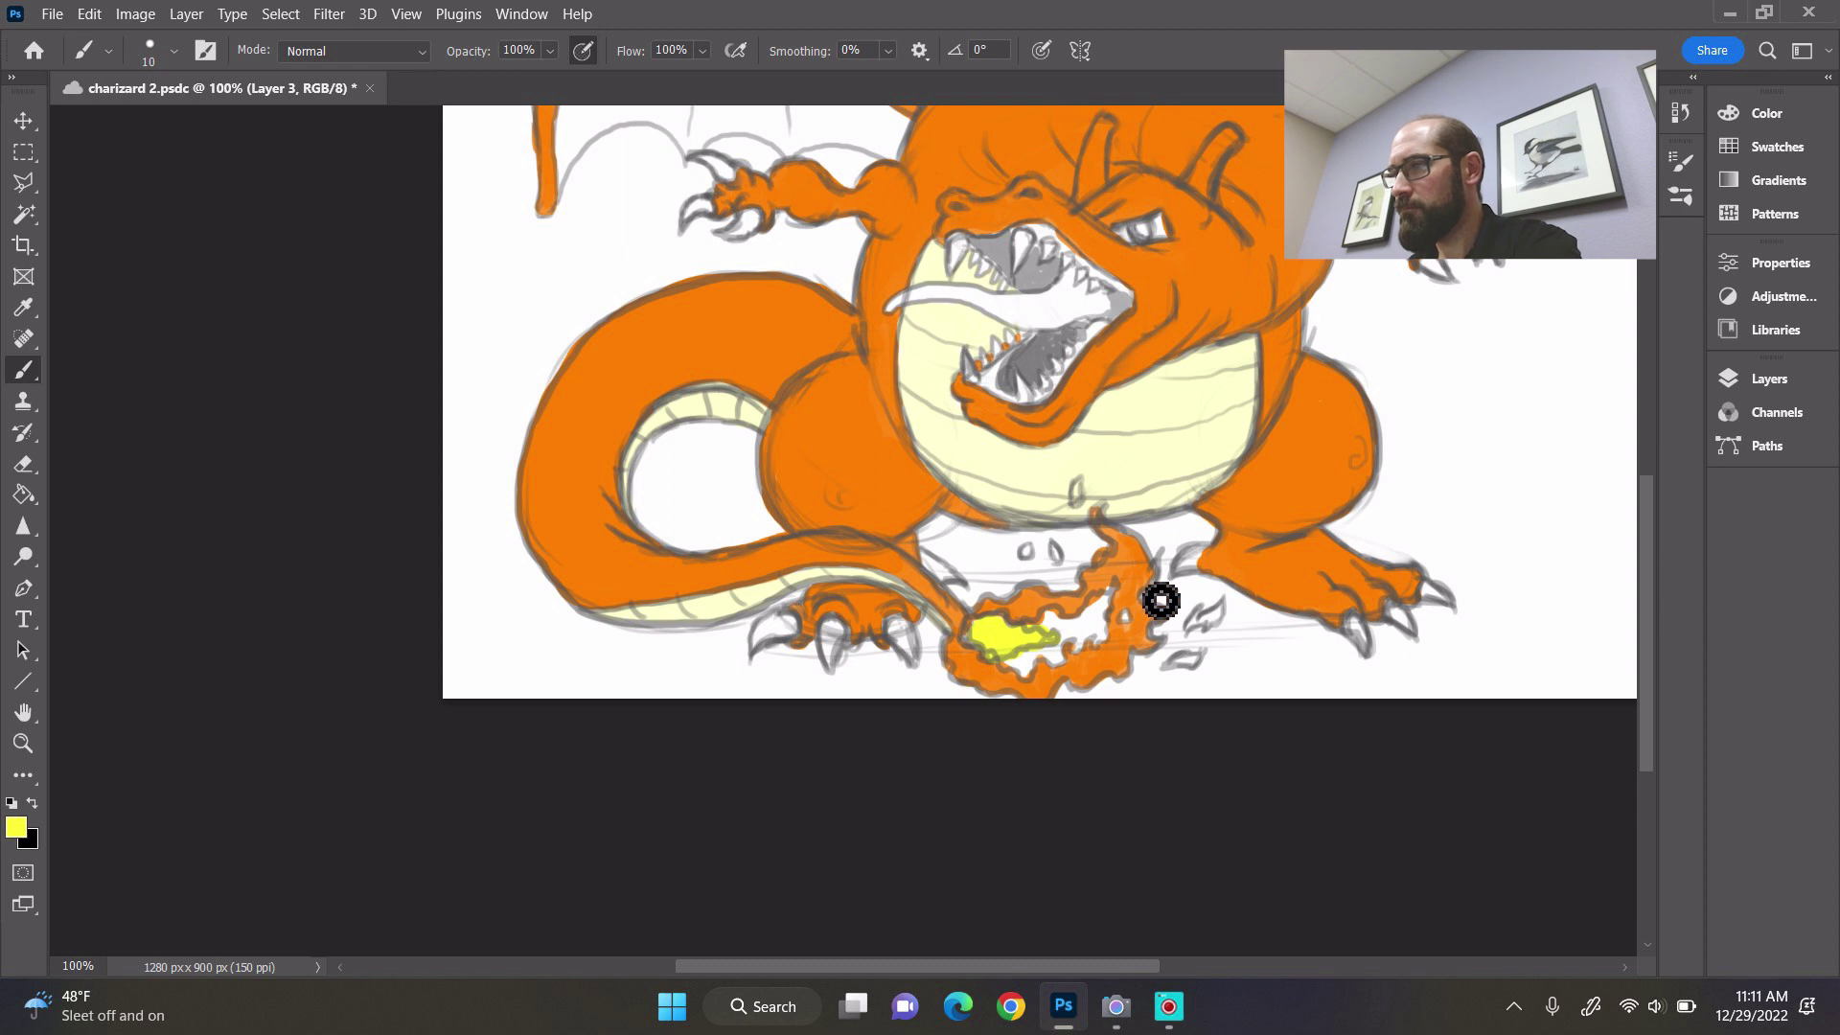
drag(1650, 547, 1643, 463)
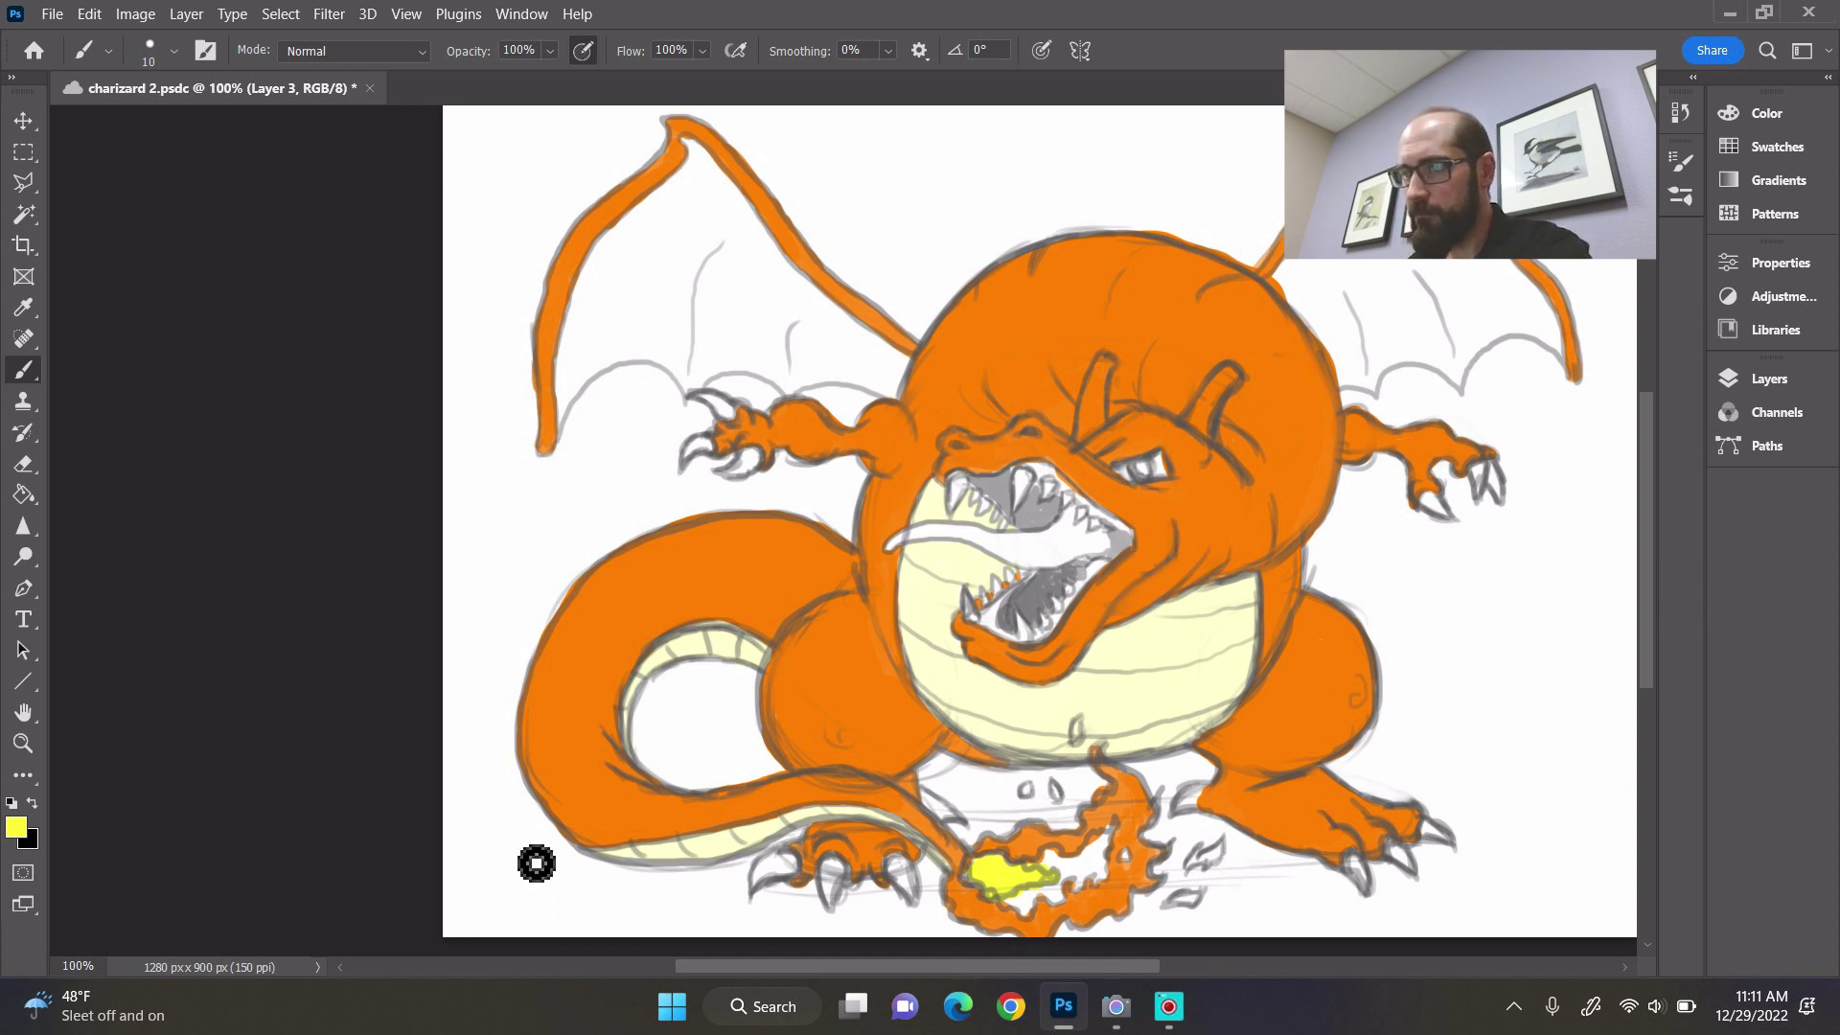
- Switch to red #ff3333 and paint red around the flame's yellow core and nearby embers
click(17, 829)
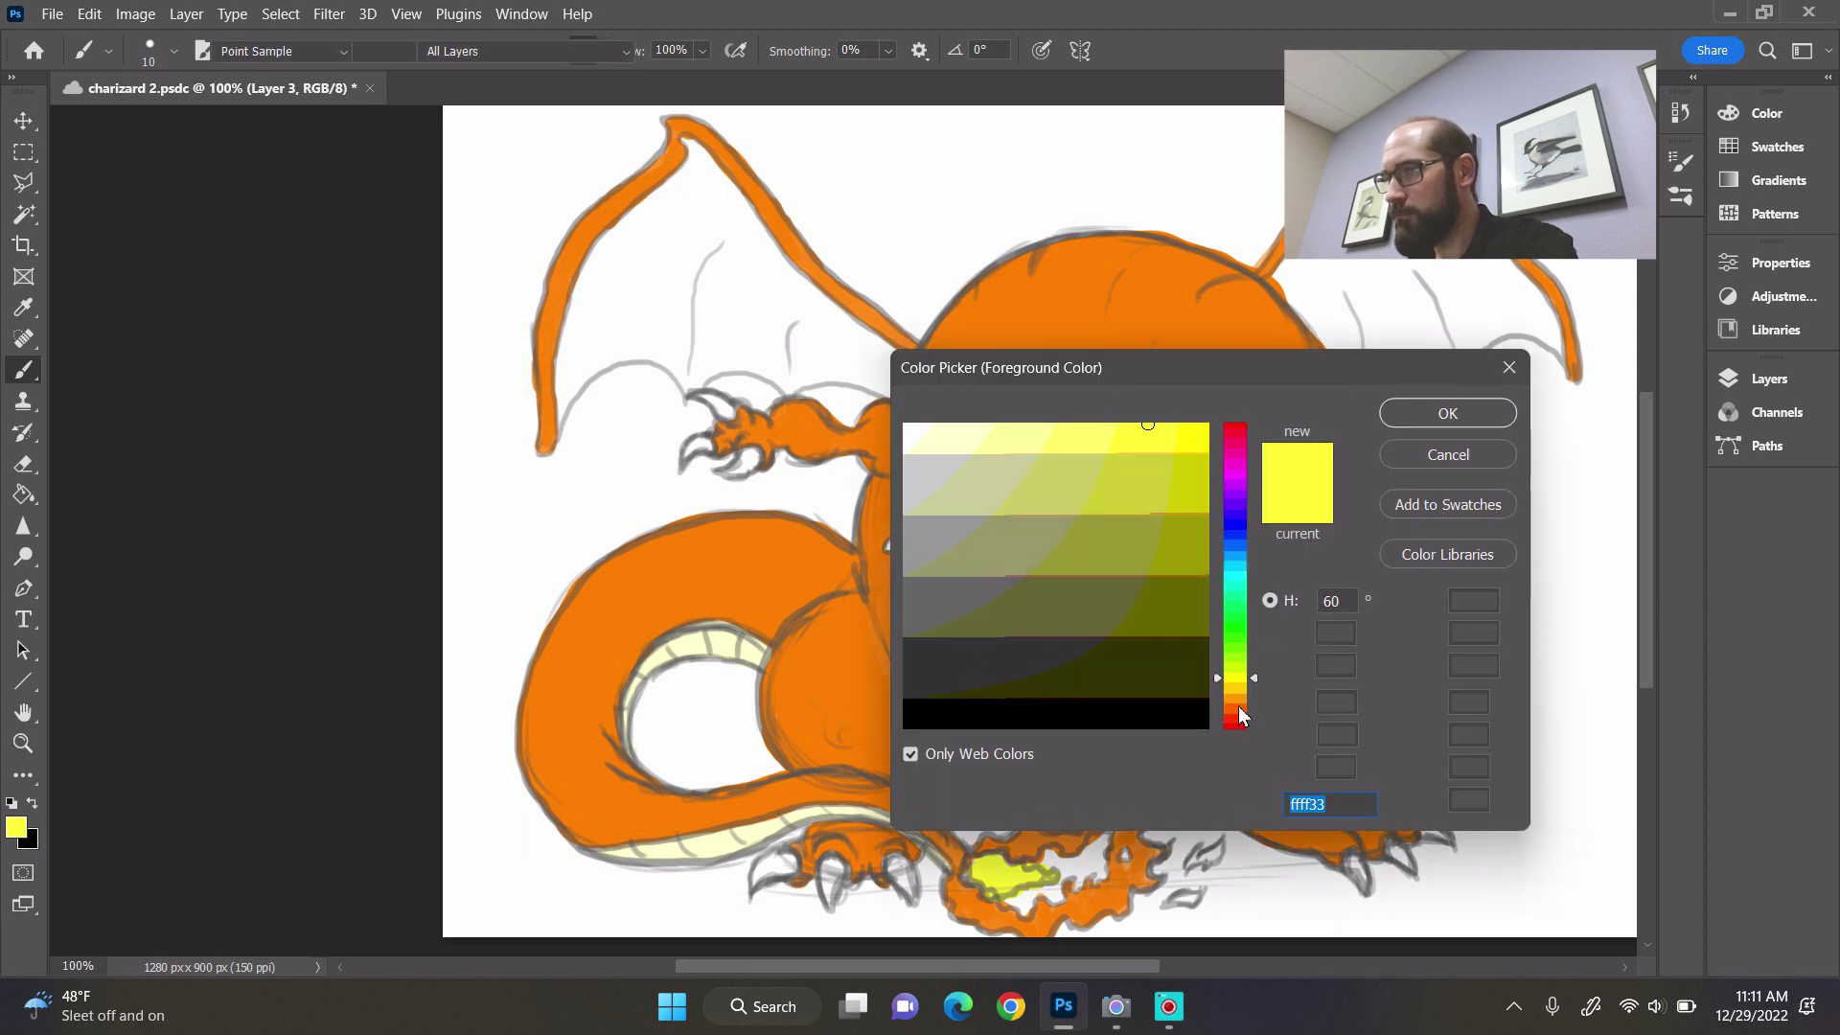
click(1242, 723)
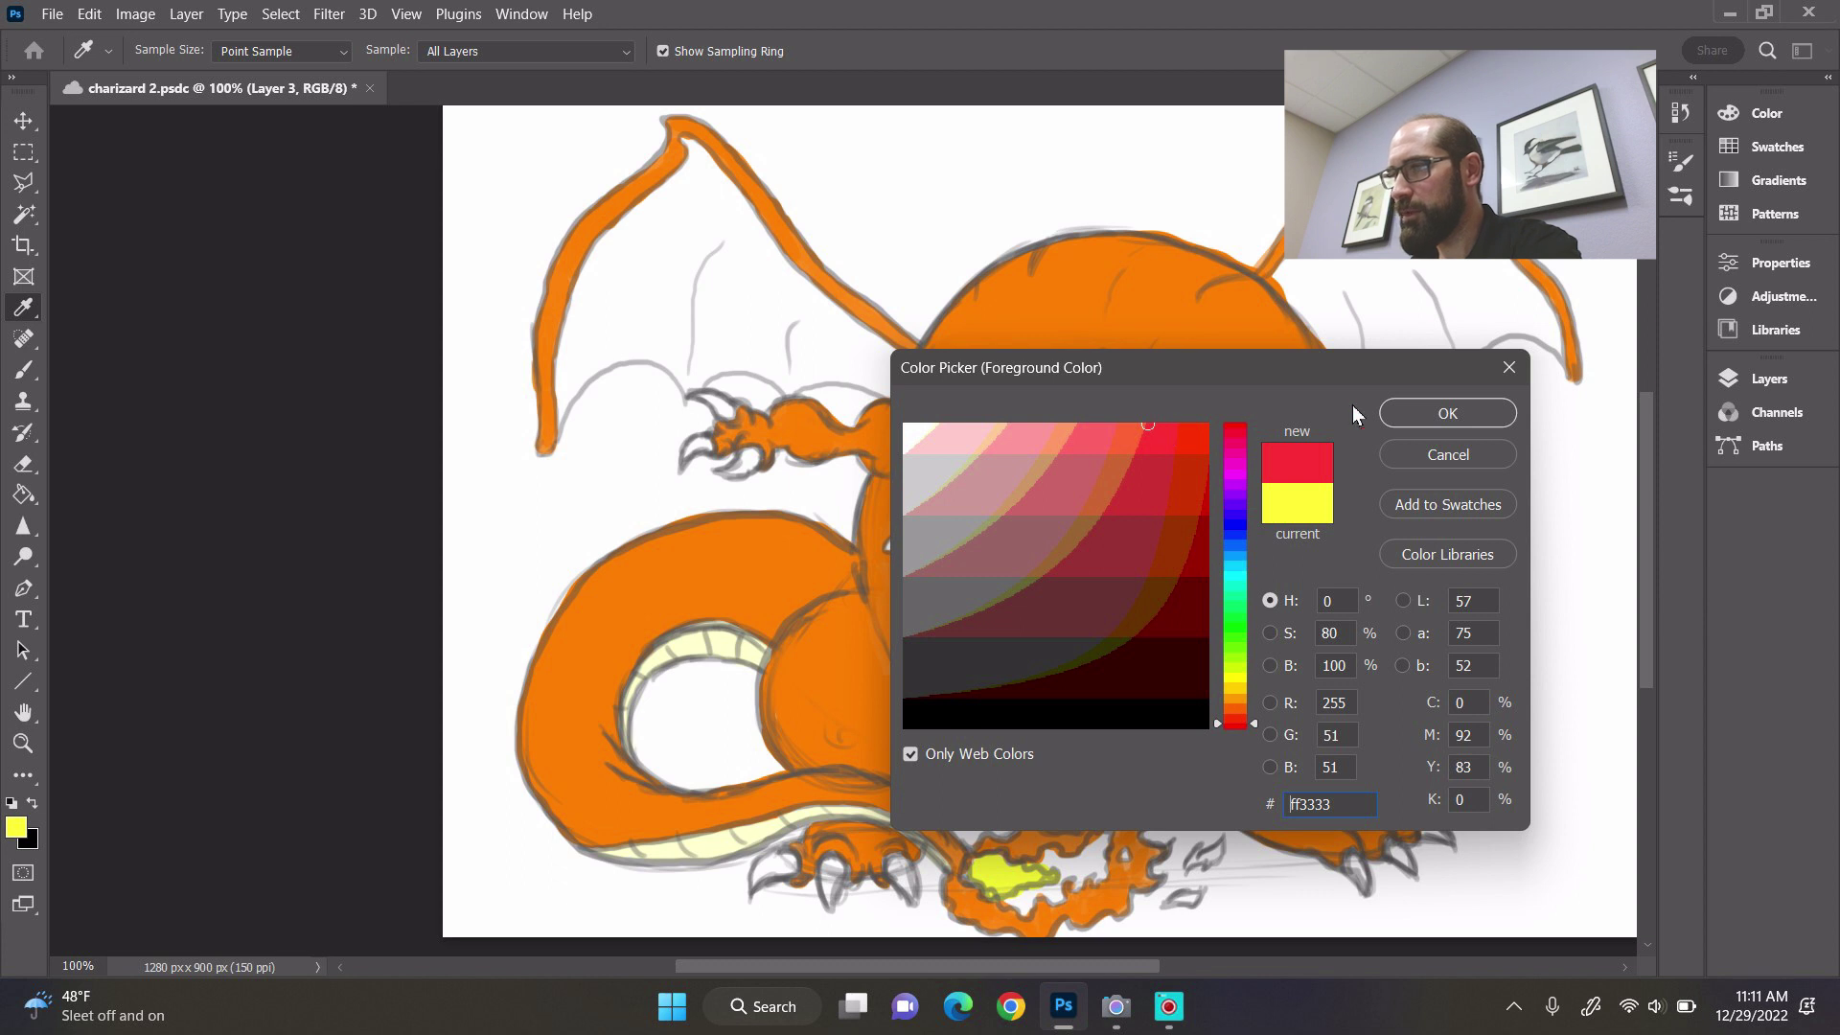
key(Return)
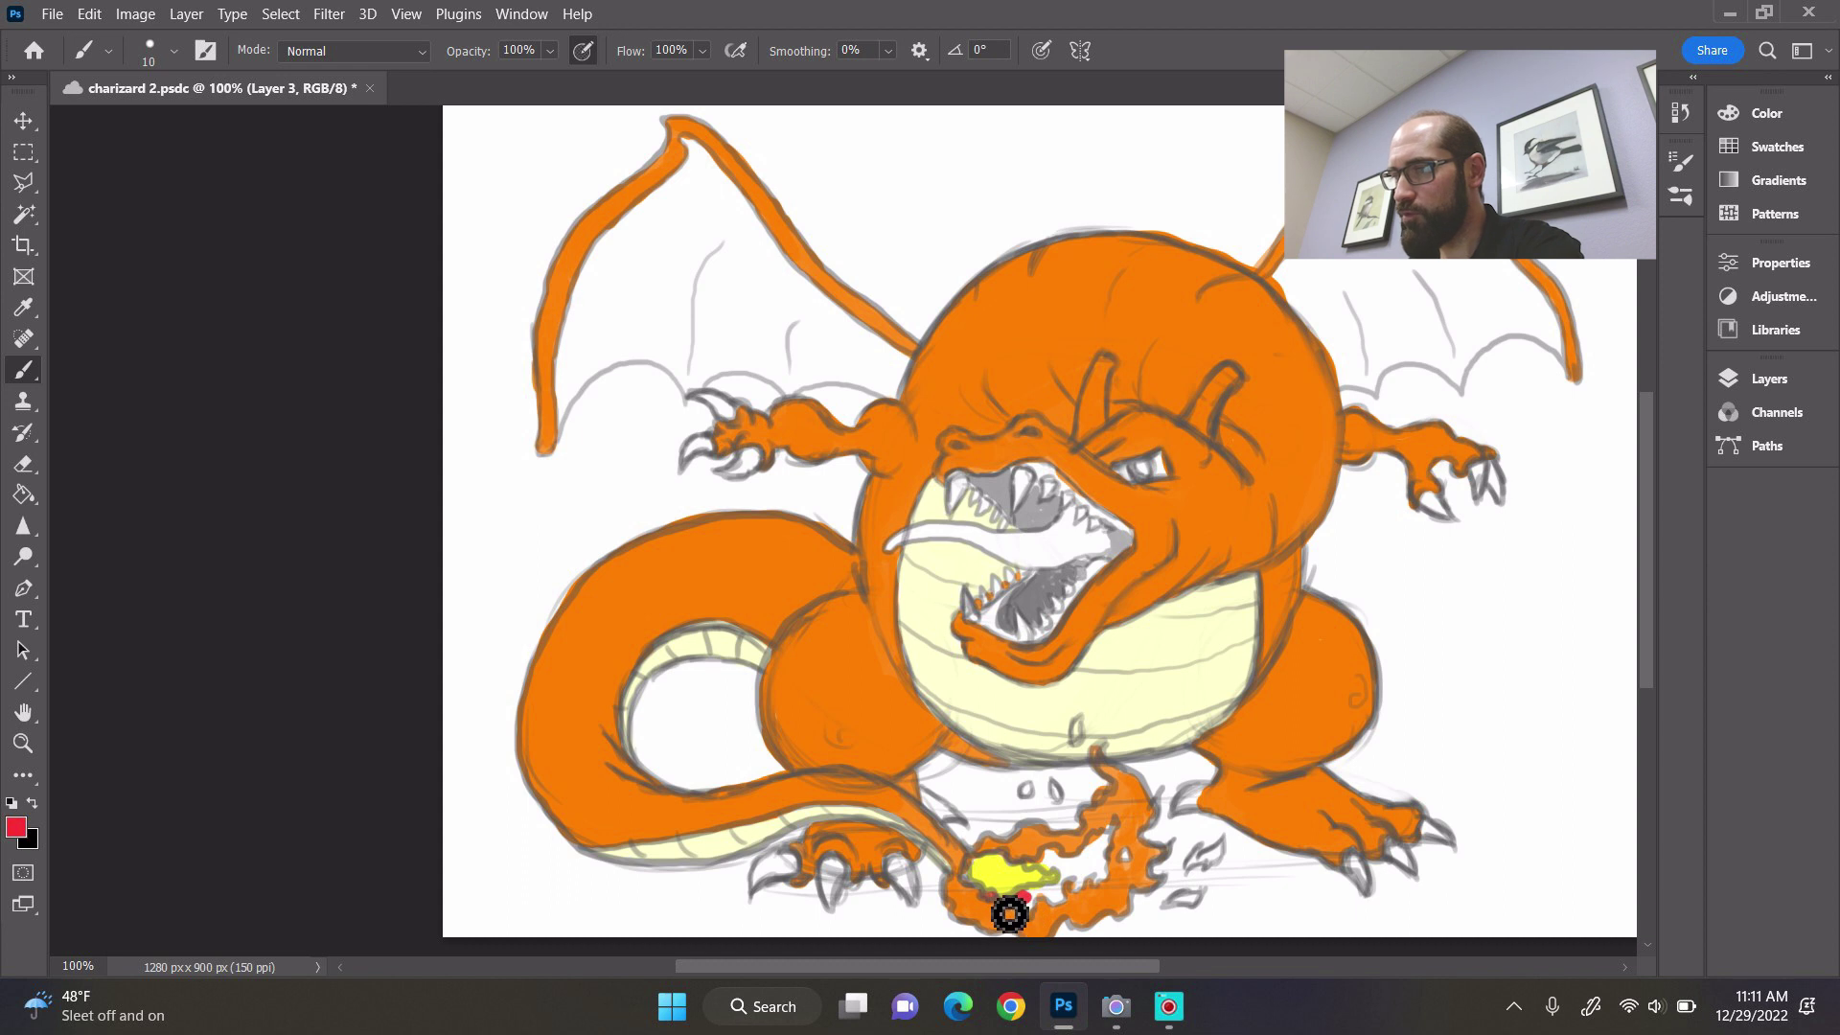
mouse_move(1013, 913)
mouse_down()
mouse_move(1059, 909)
mouse_move(1043, 913)
mouse_move(1075, 918)
mouse_move(1084, 884)
mouse_move(1048, 882)
mouse_move(1089, 881)
mouse_move(1096, 909)
mouse_move(1127, 851)
mouse_move(1107, 894)
mouse_move(1138, 863)
mouse_up()
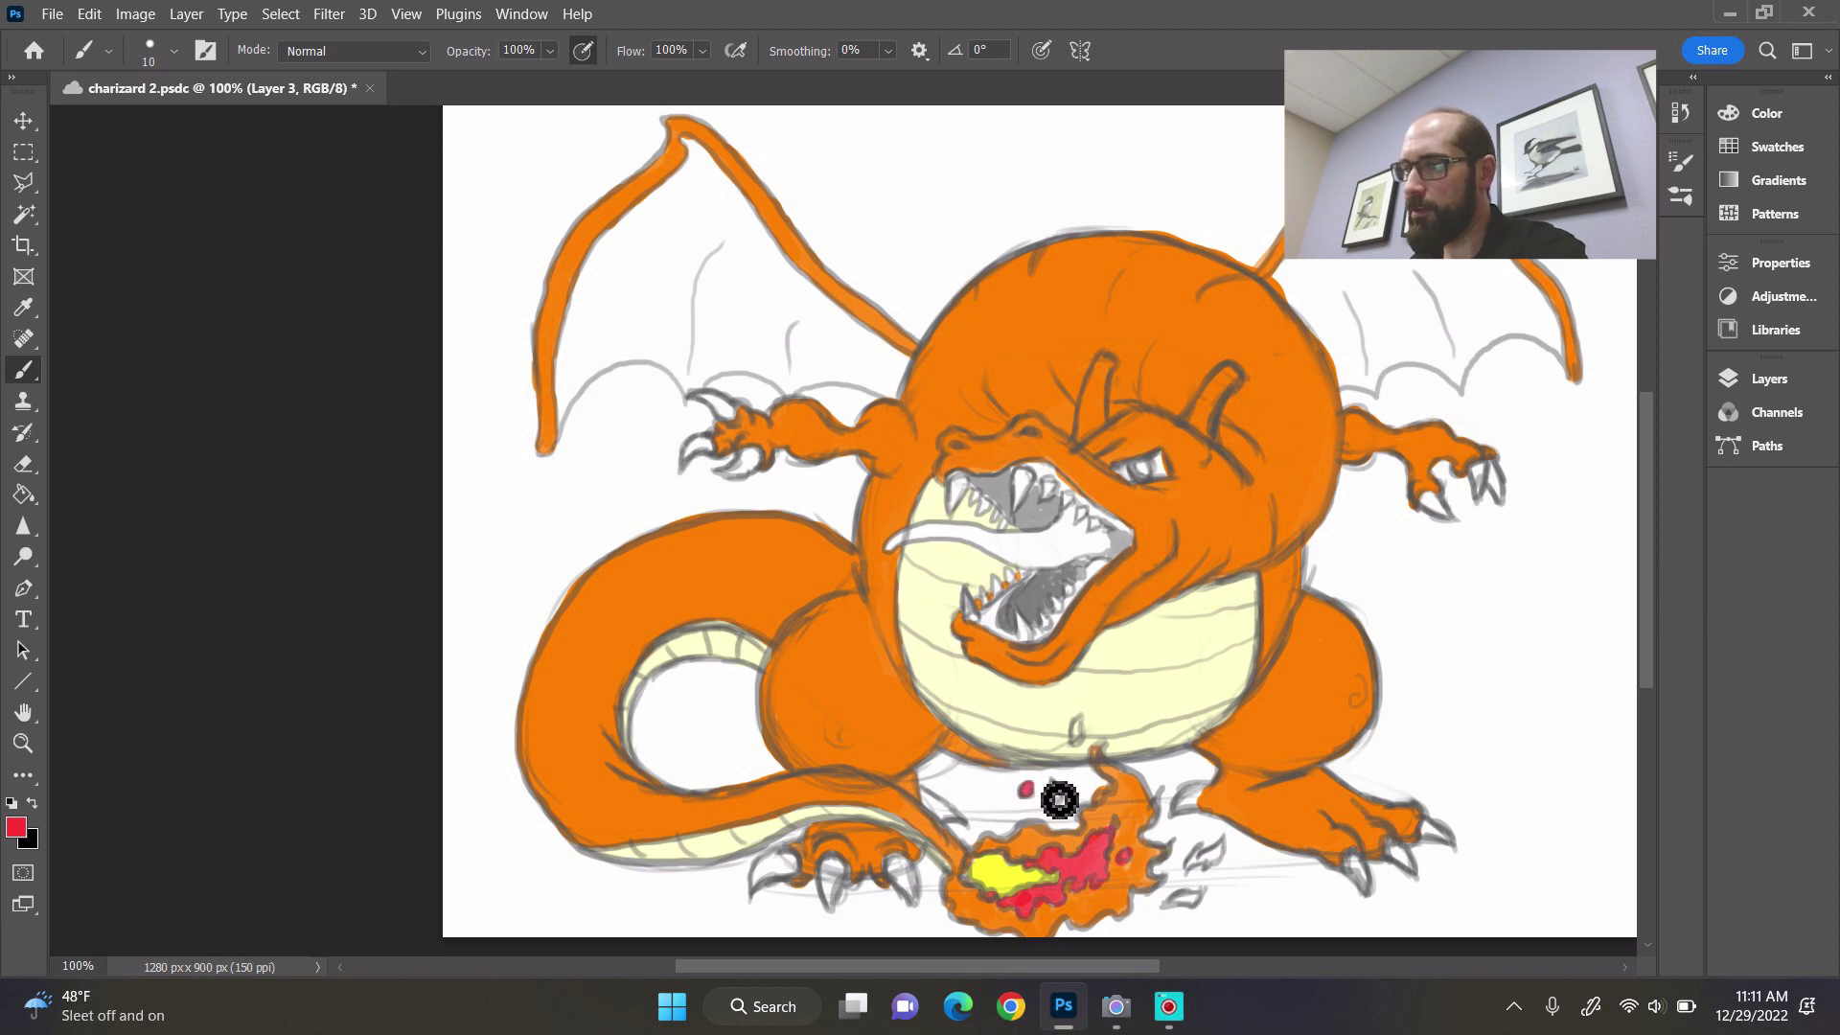
drag(1055, 796, 1092, 739)
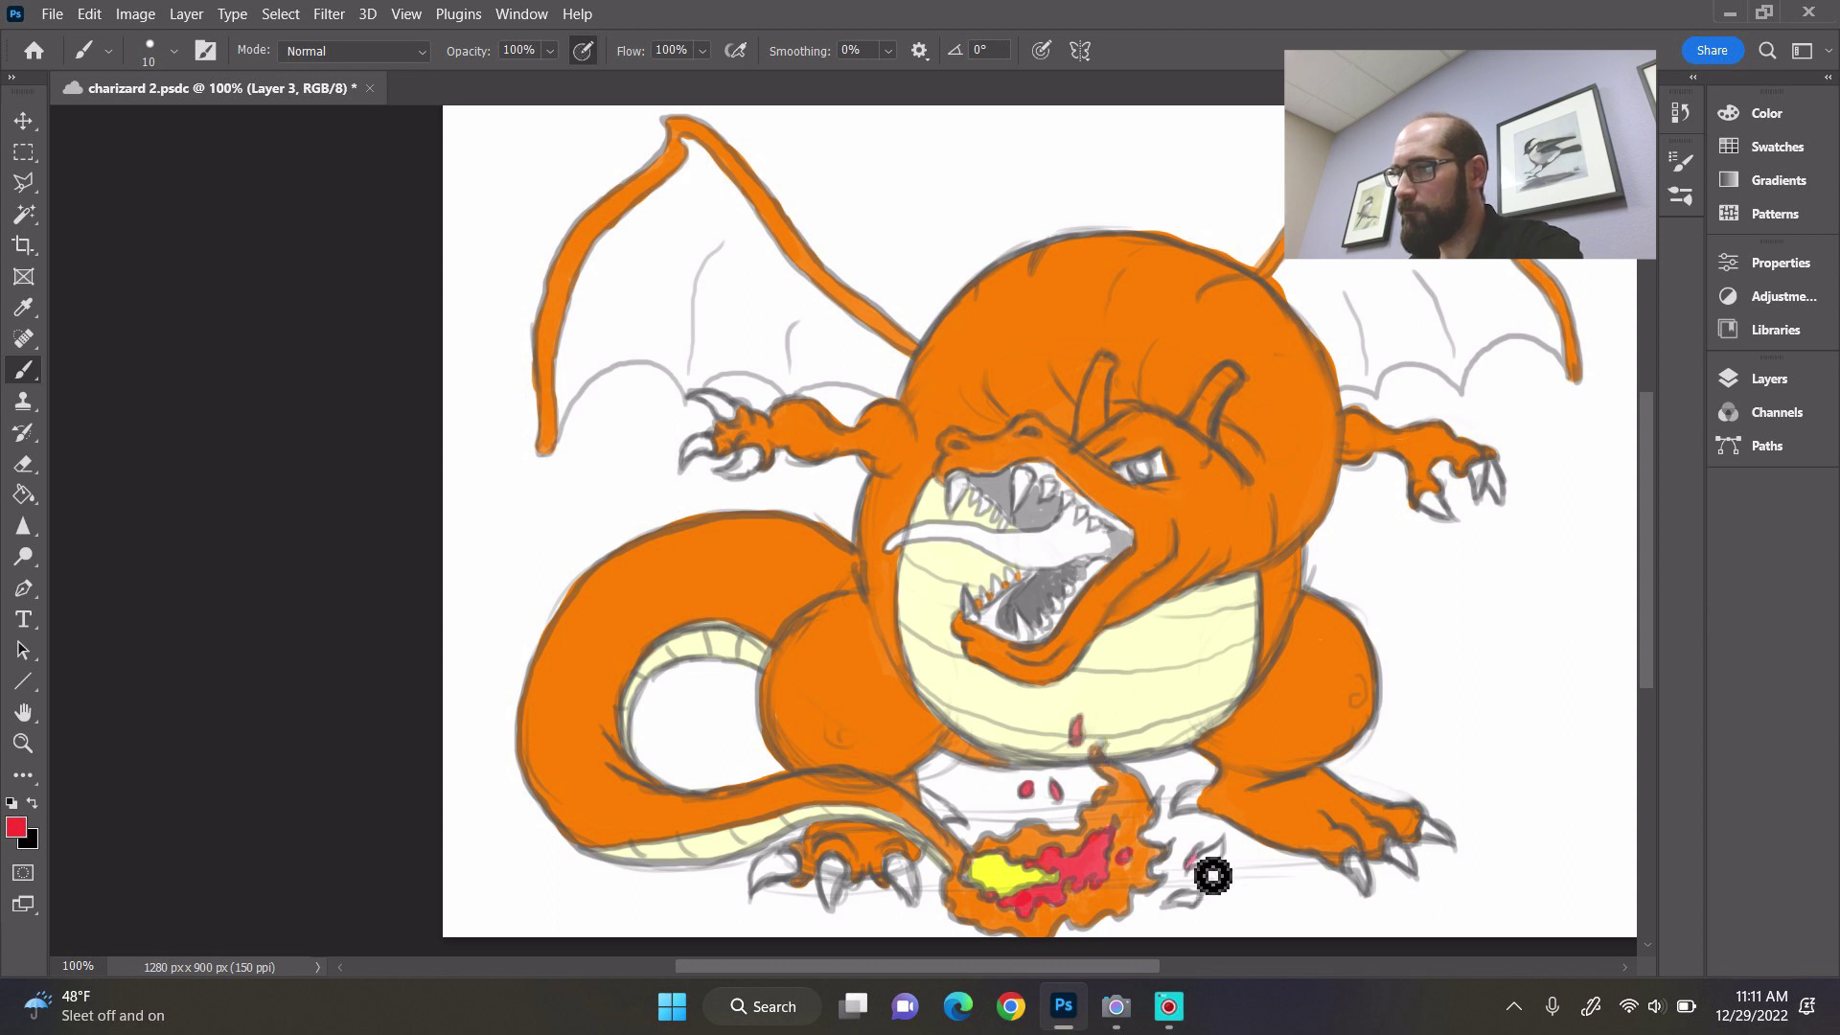
mouse_move(1190, 865)
mouse_down()
mouse_move(1236, 863)
mouse_move(1188, 920)
mouse_move(1212, 918)
mouse_up()
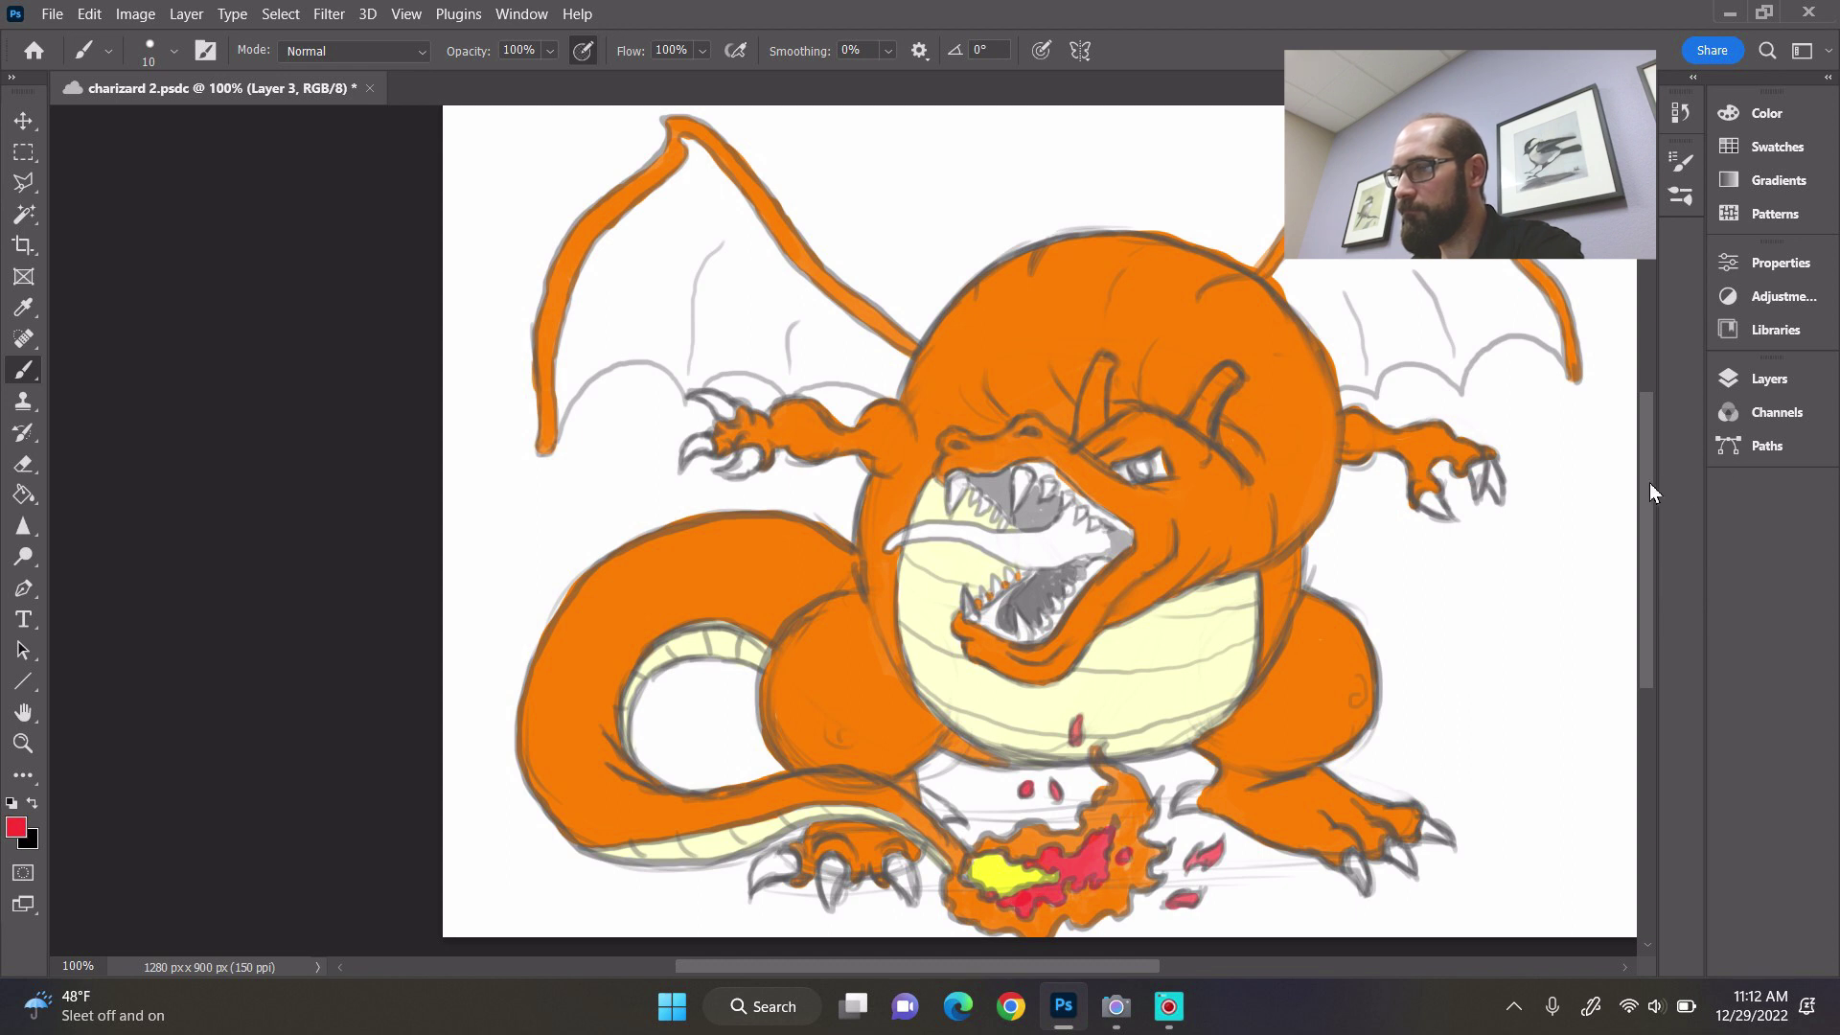
drag(1649, 481, 1648, 516)
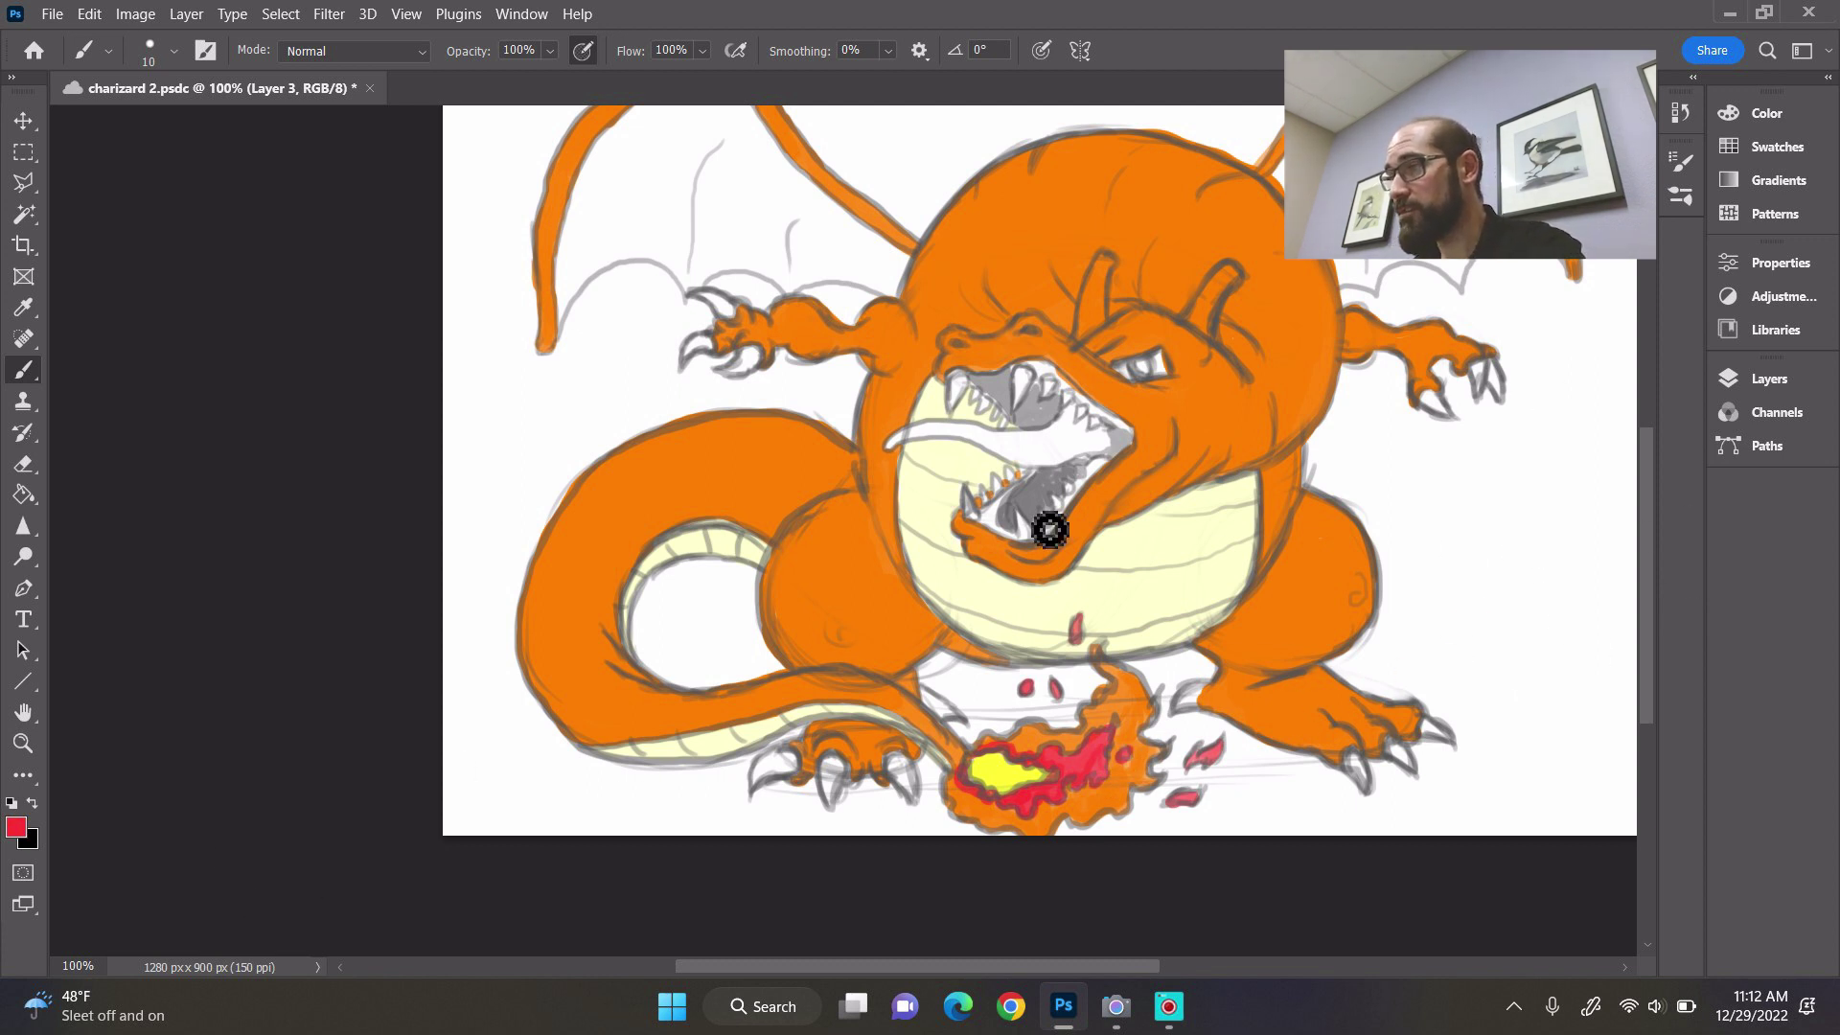
- Choose light pink #ff66cc and paint the tongue across the open mouth
drag(1648, 498, 1643, 447)
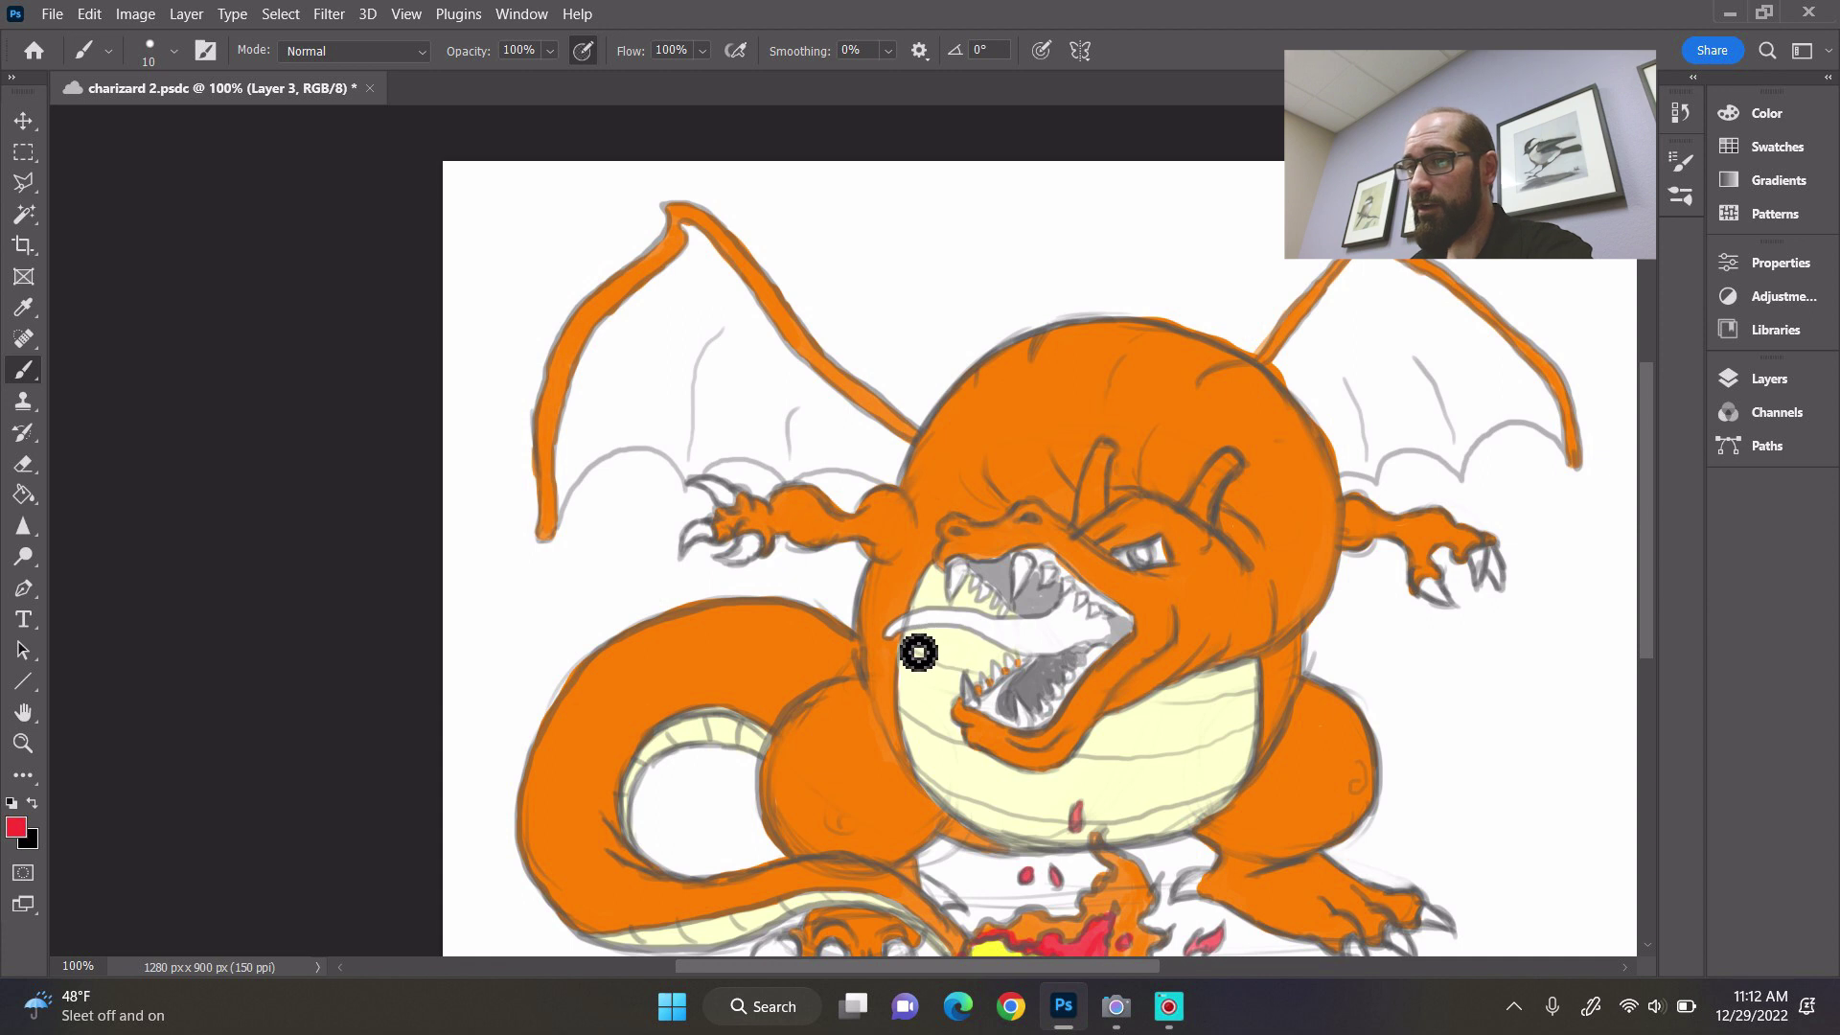
click(17, 830)
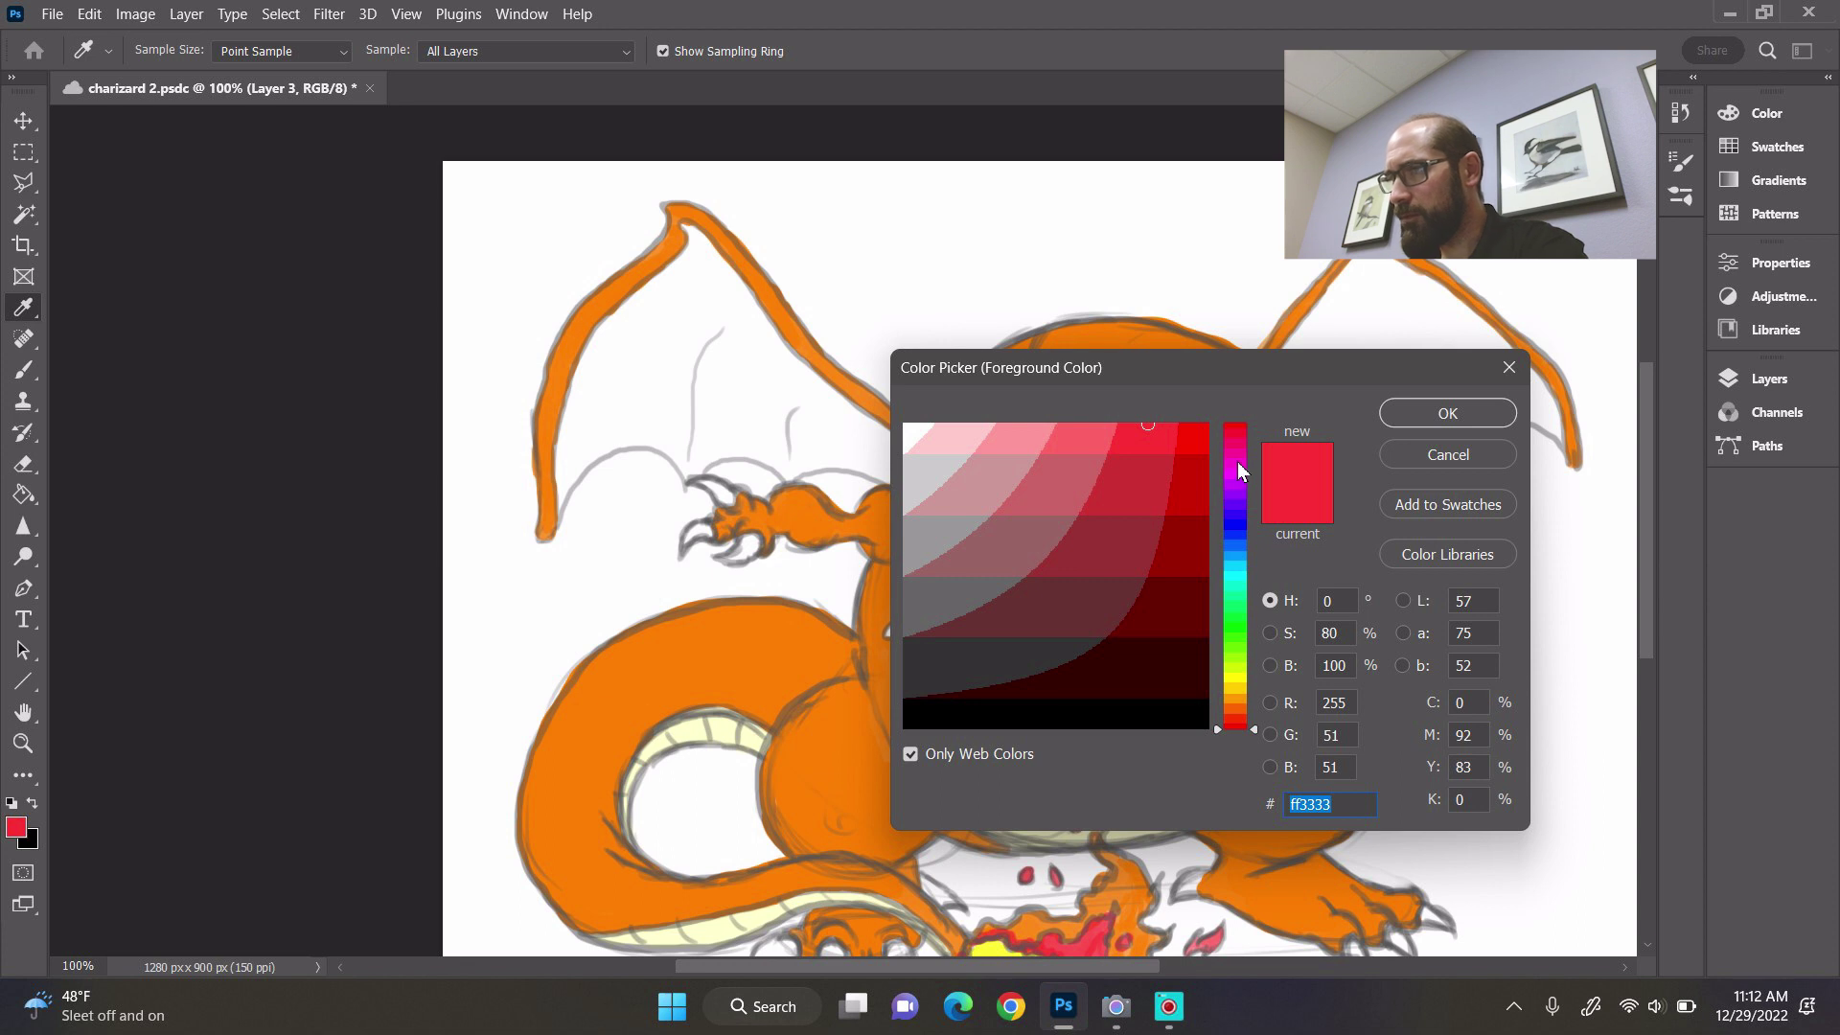
click(1238, 465)
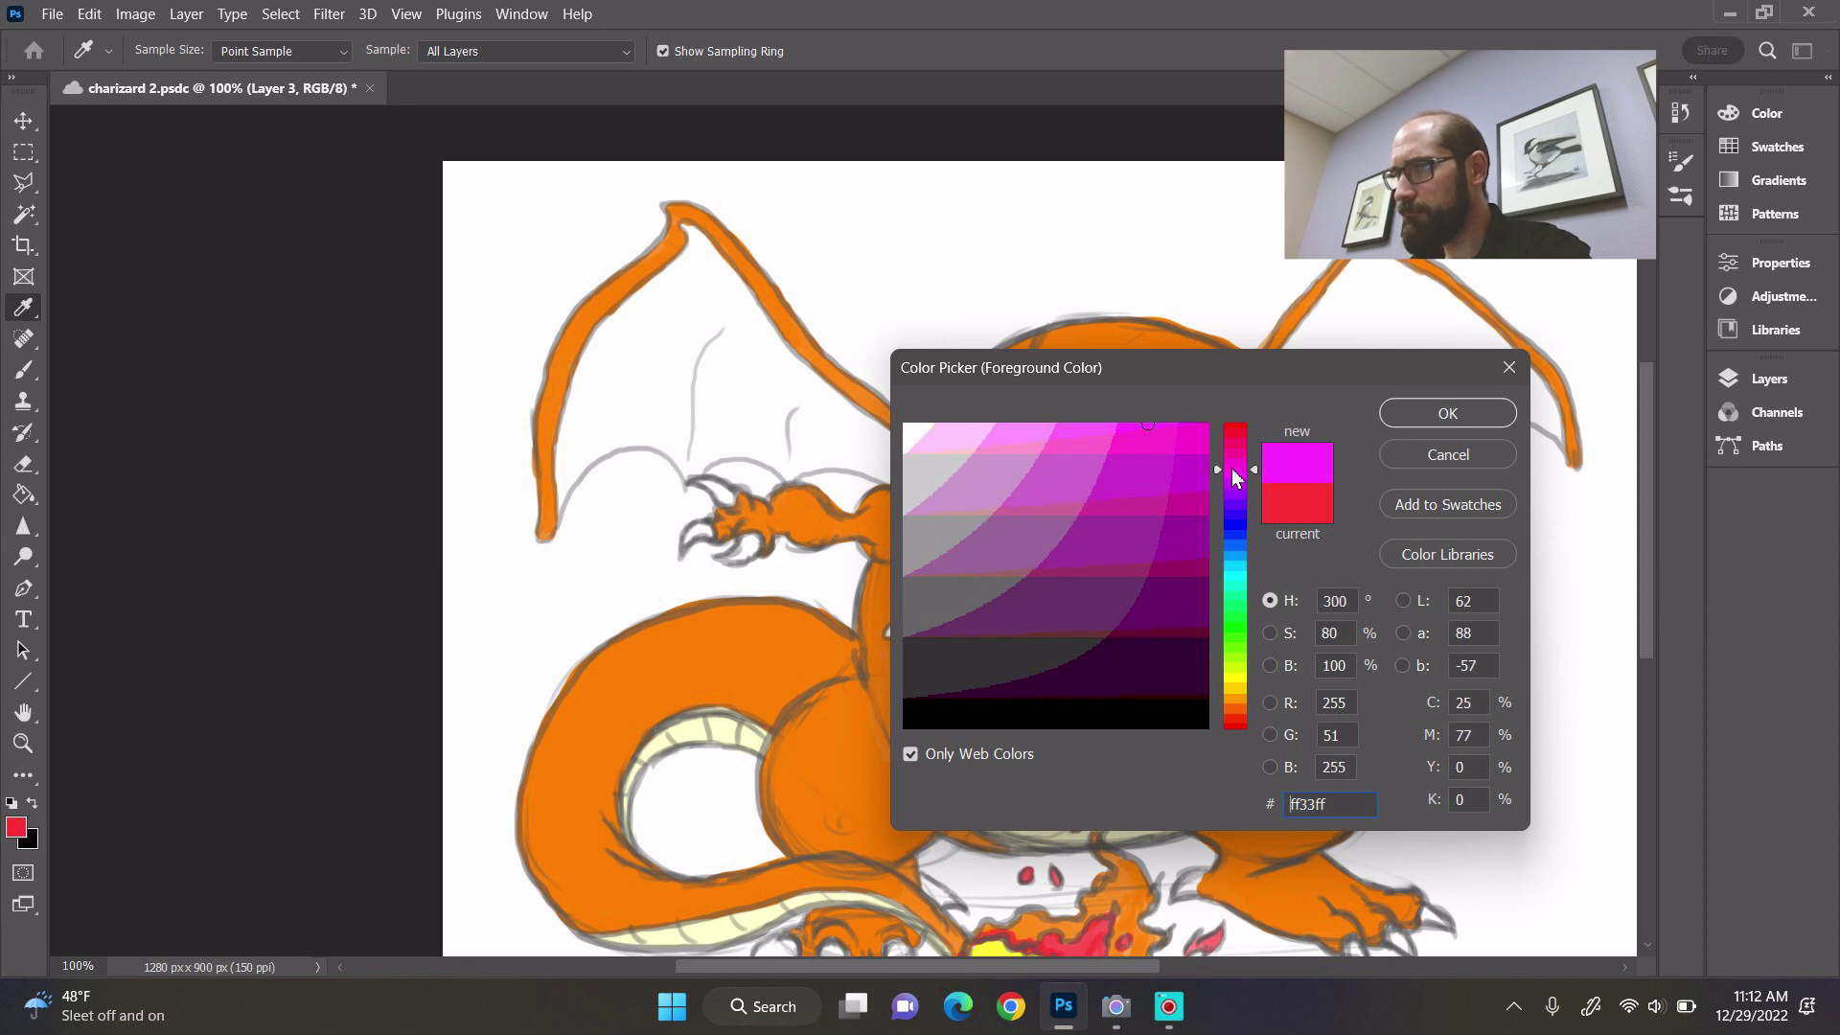
click(1097, 450)
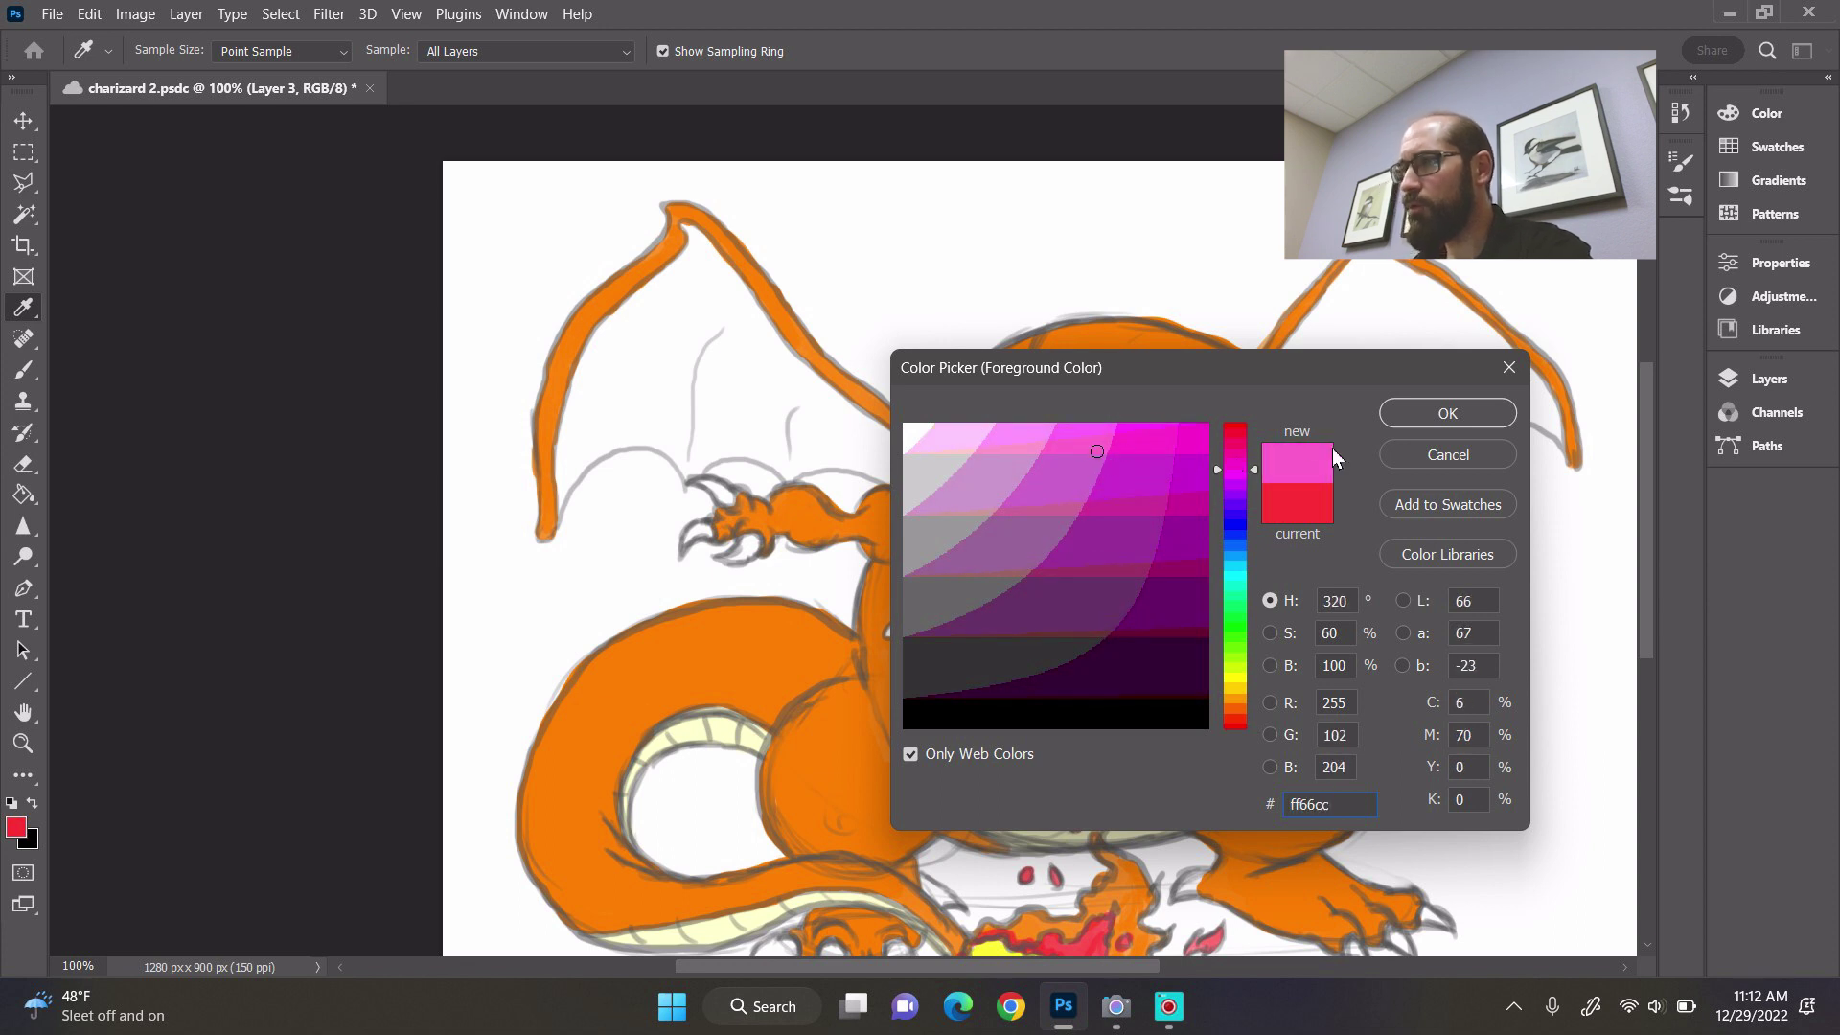
click(1447, 412)
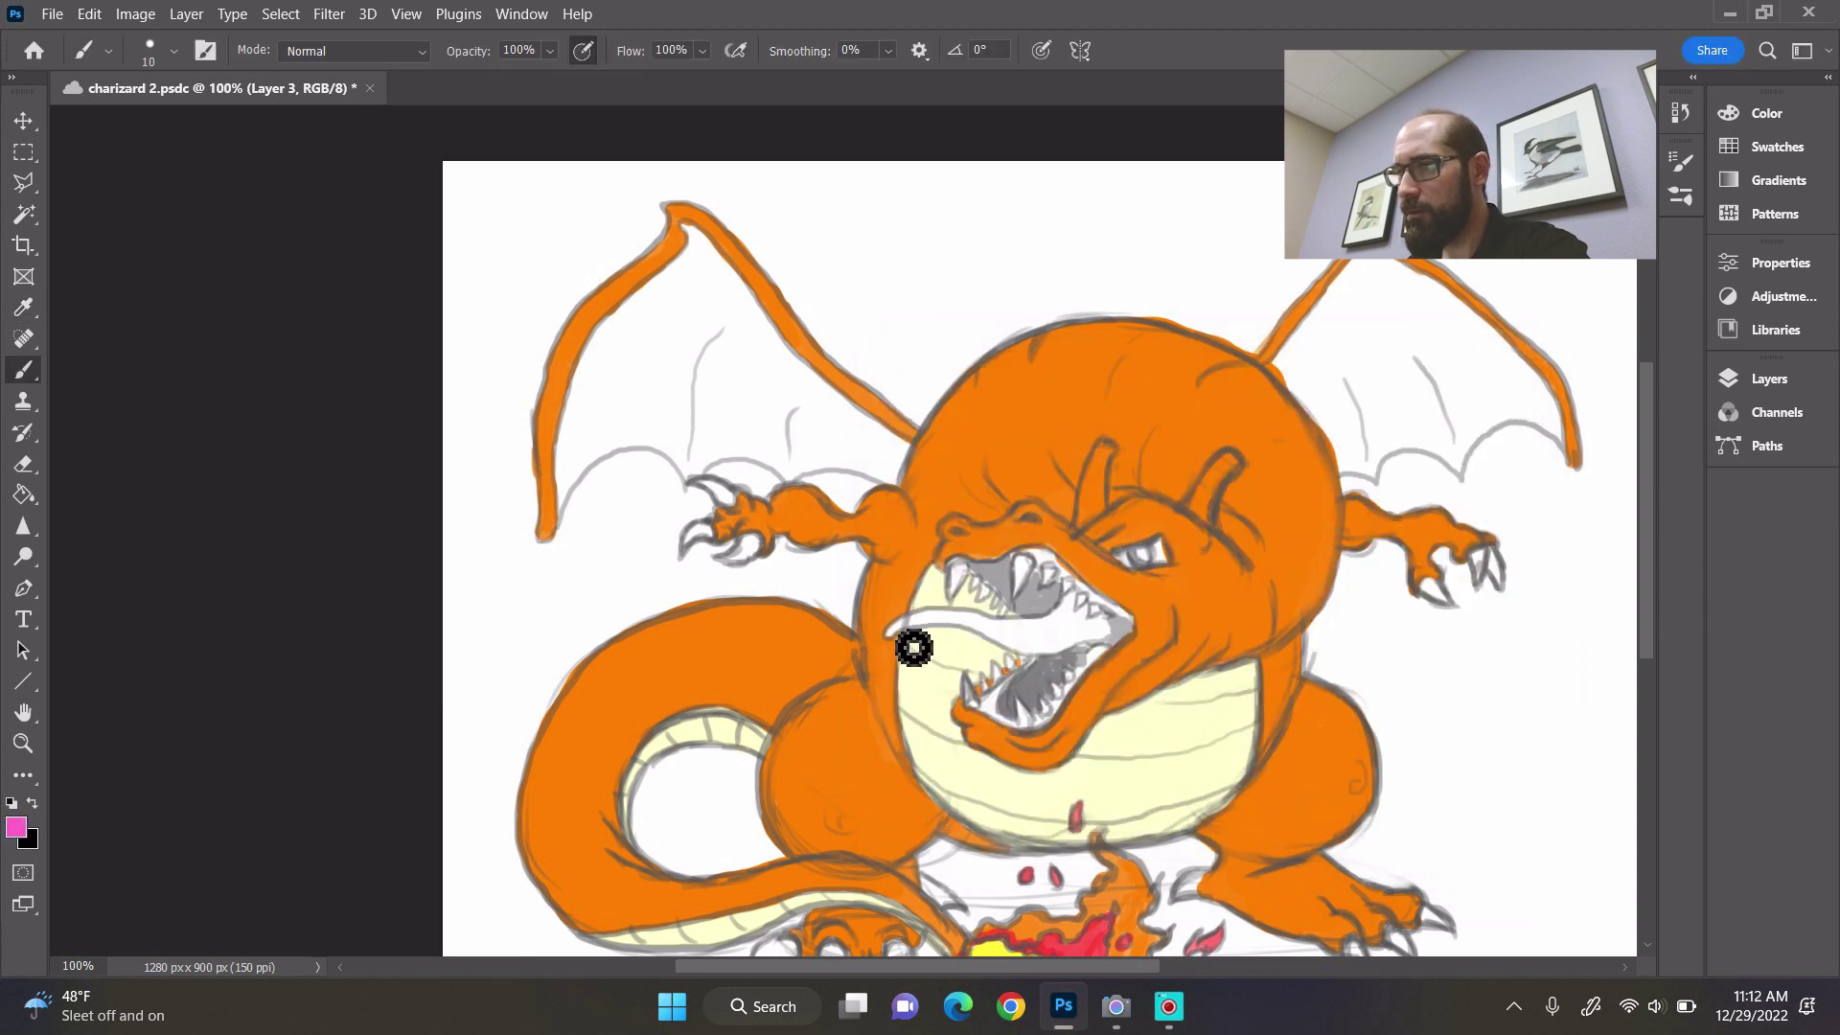
mouse_move(887, 635)
mouse_down()
mouse_move(996, 639)
mouse_move(959, 633)
mouse_move(1022, 659)
mouse_move(984, 636)
mouse_move(1051, 641)
mouse_move(1042, 661)
mouse_move(994, 648)
mouse_move(1035, 640)
mouse_up()
- Zoom in on the mouth and fill more of the tongue with pink
scroll(1026, 636, up, 2)
key(h)
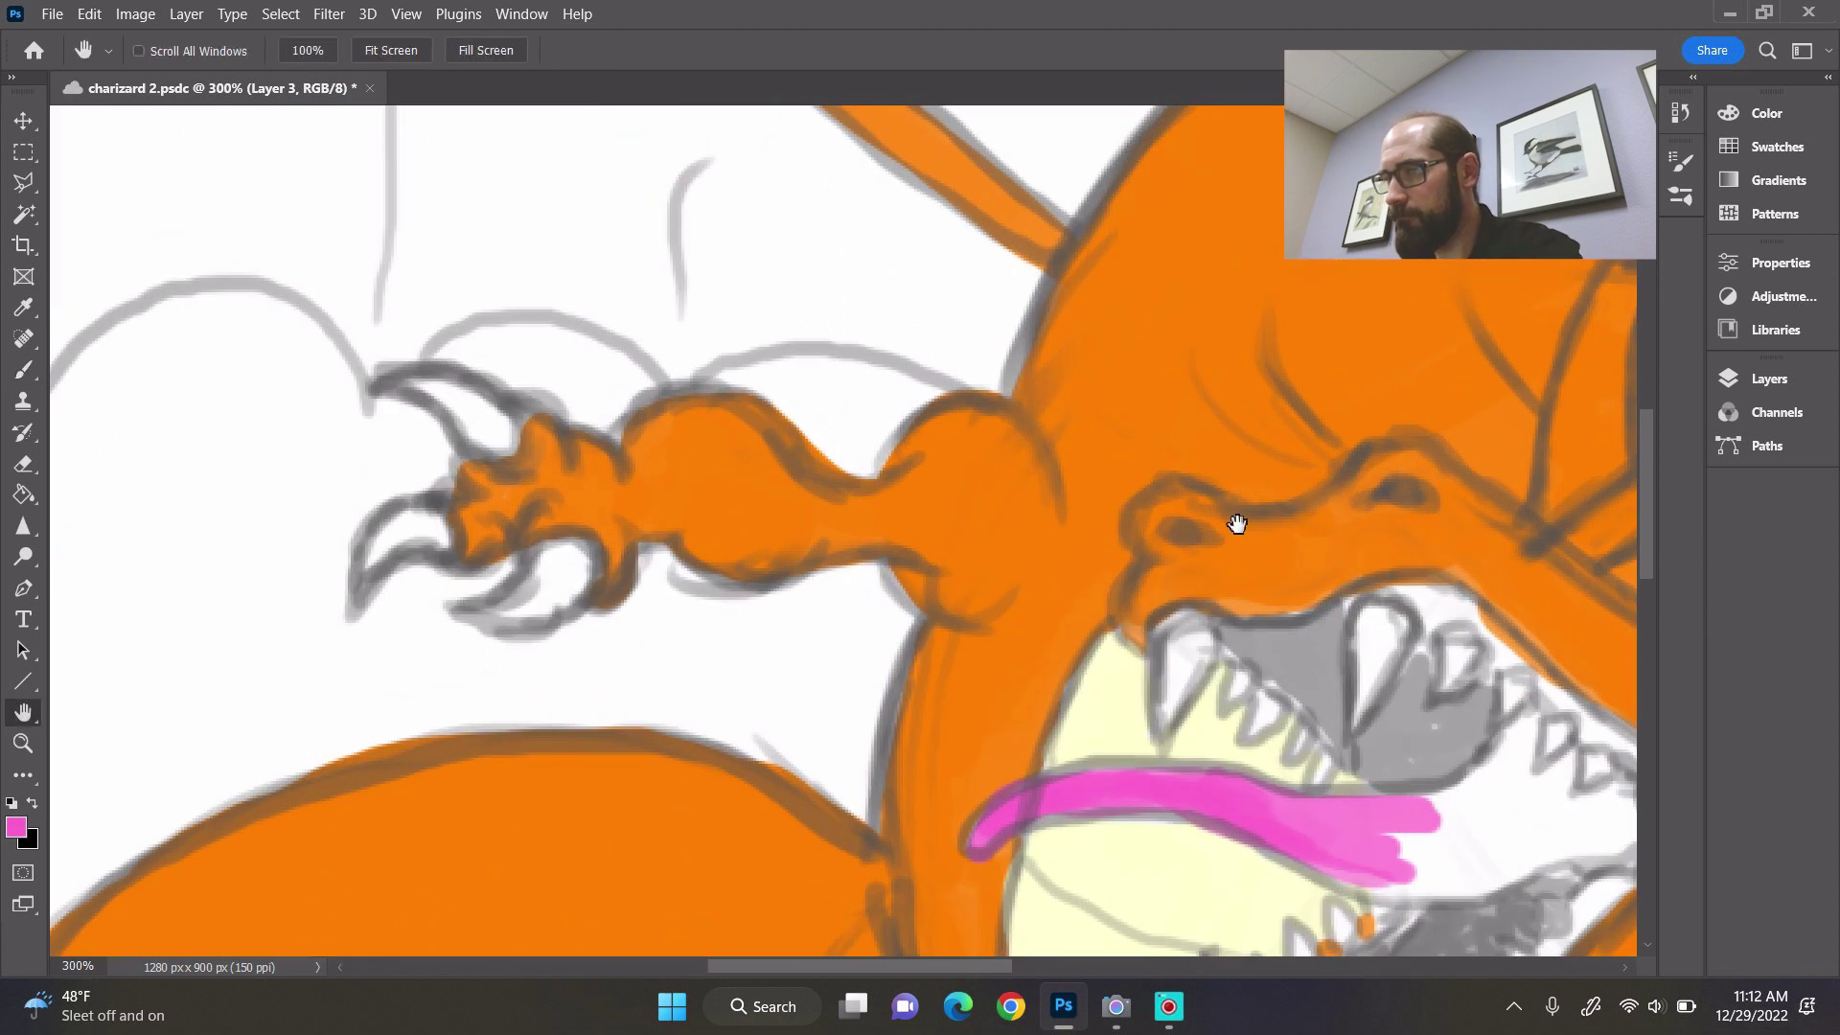
mouse_move(1265, 537)
mouse_down()
mouse_move(1022, 438)
mouse_move(825, 307)
mouse_up()
key(b)
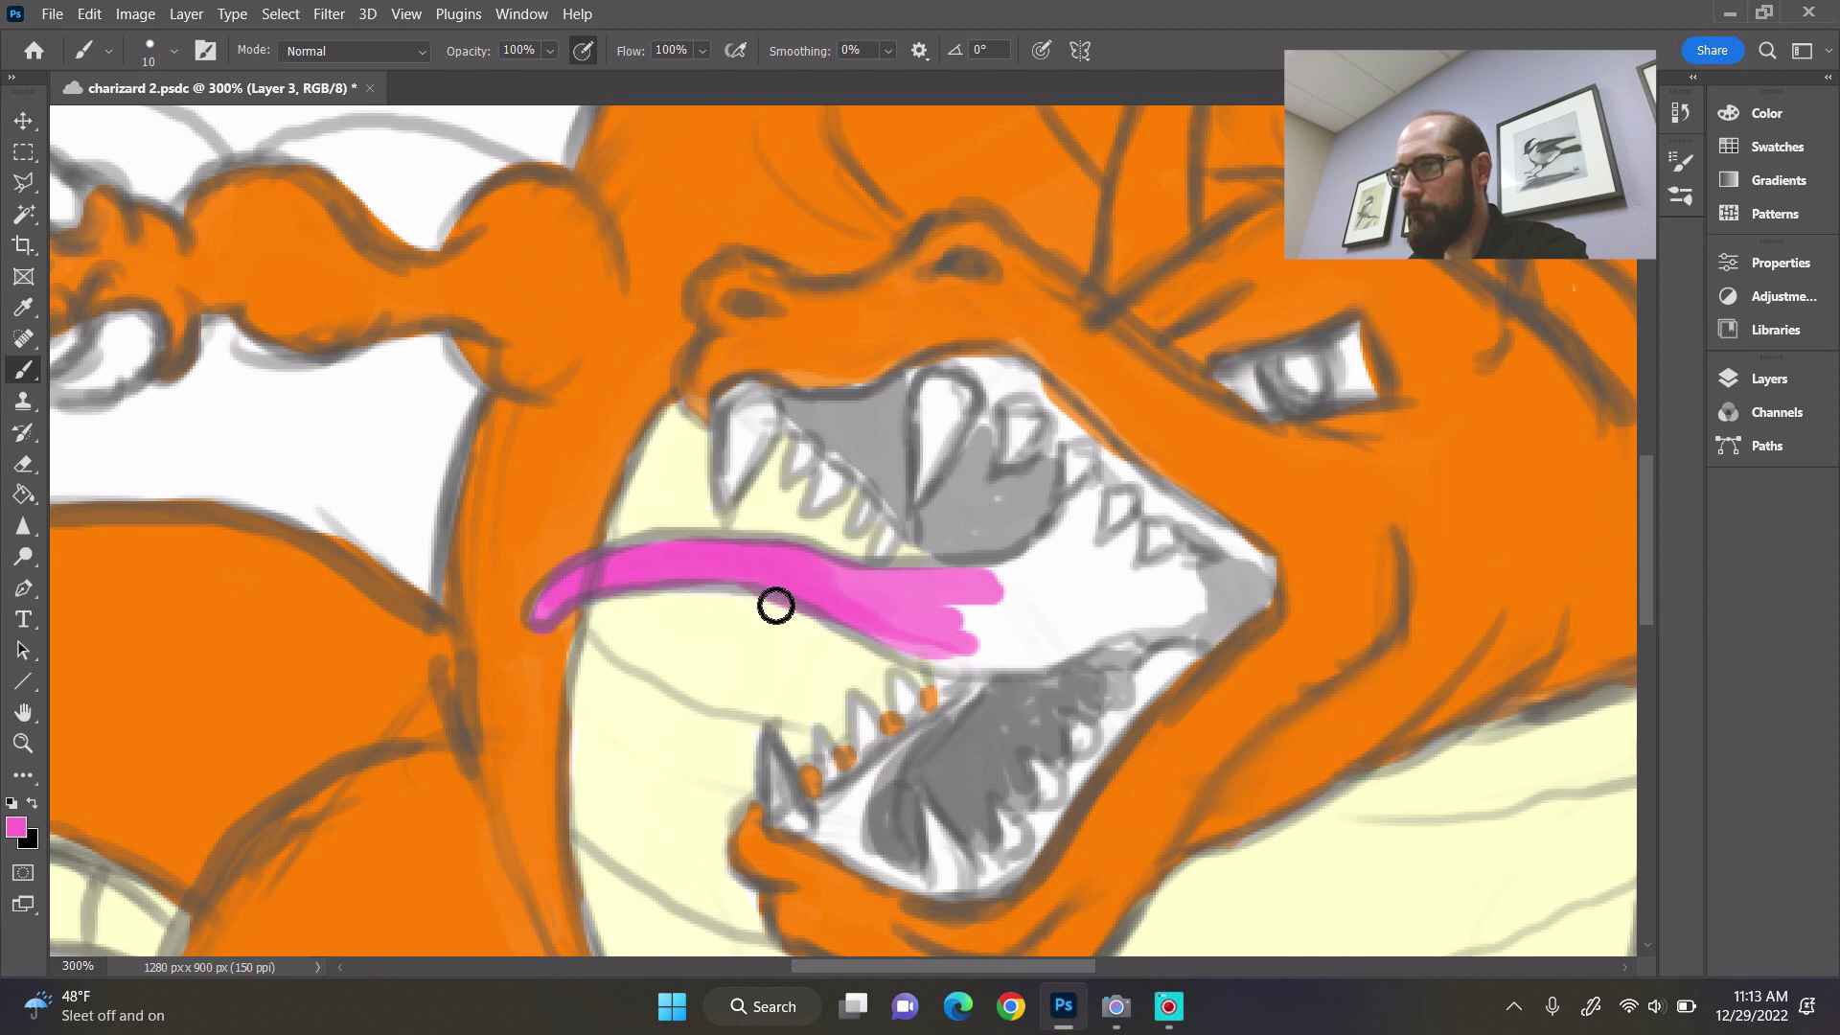
mouse_move(883, 621)
mouse_down()
mouse_move(926, 662)
mouse_move(835, 624)
mouse_move(1008, 680)
mouse_move(920, 656)
mouse_move(955, 642)
mouse_move(903, 626)
mouse_move(929, 621)
mouse_move(919, 607)
mouse_move(1018, 616)
mouse_move(867, 593)
mouse_move(1052, 580)
mouse_move(980, 643)
mouse_move(1013, 651)
mouse_move(1021, 617)
mouse_move(1047, 646)
mouse_move(1002, 663)
mouse_move(1006, 679)
mouse_move(938, 654)
mouse_move(995, 680)
mouse_move(963, 657)
mouse_move(969, 683)
mouse_move(947, 653)
mouse_move(1081, 668)
mouse_move(1061, 676)
mouse_move(1206, 634)
mouse_move(1036, 664)
mouse_move(1107, 604)
mouse_move(1103, 586)
mouse_move(1021, 614)
mouse_move(1048, 580)
mouse_move(1024, 594)
mouse_move(1113, 513)
mouse_move(1096, 563)
mouse_move(1116, 514)
mouse_move(1080, 577)
mouse_move(1092, 518)
mouse_move(1067, 570)
mouse_move(1126, 586)
mouse_move(1079, 641)
mouse_move(1123, 592)
mouse_move(1105, 581)
mouse_move(1130, 576)
mouse_move(1079, 641)
mouse_move(1146, 558)
mouse_move(1164, 601)
mouse_move(1194, 625)
mouse_up()
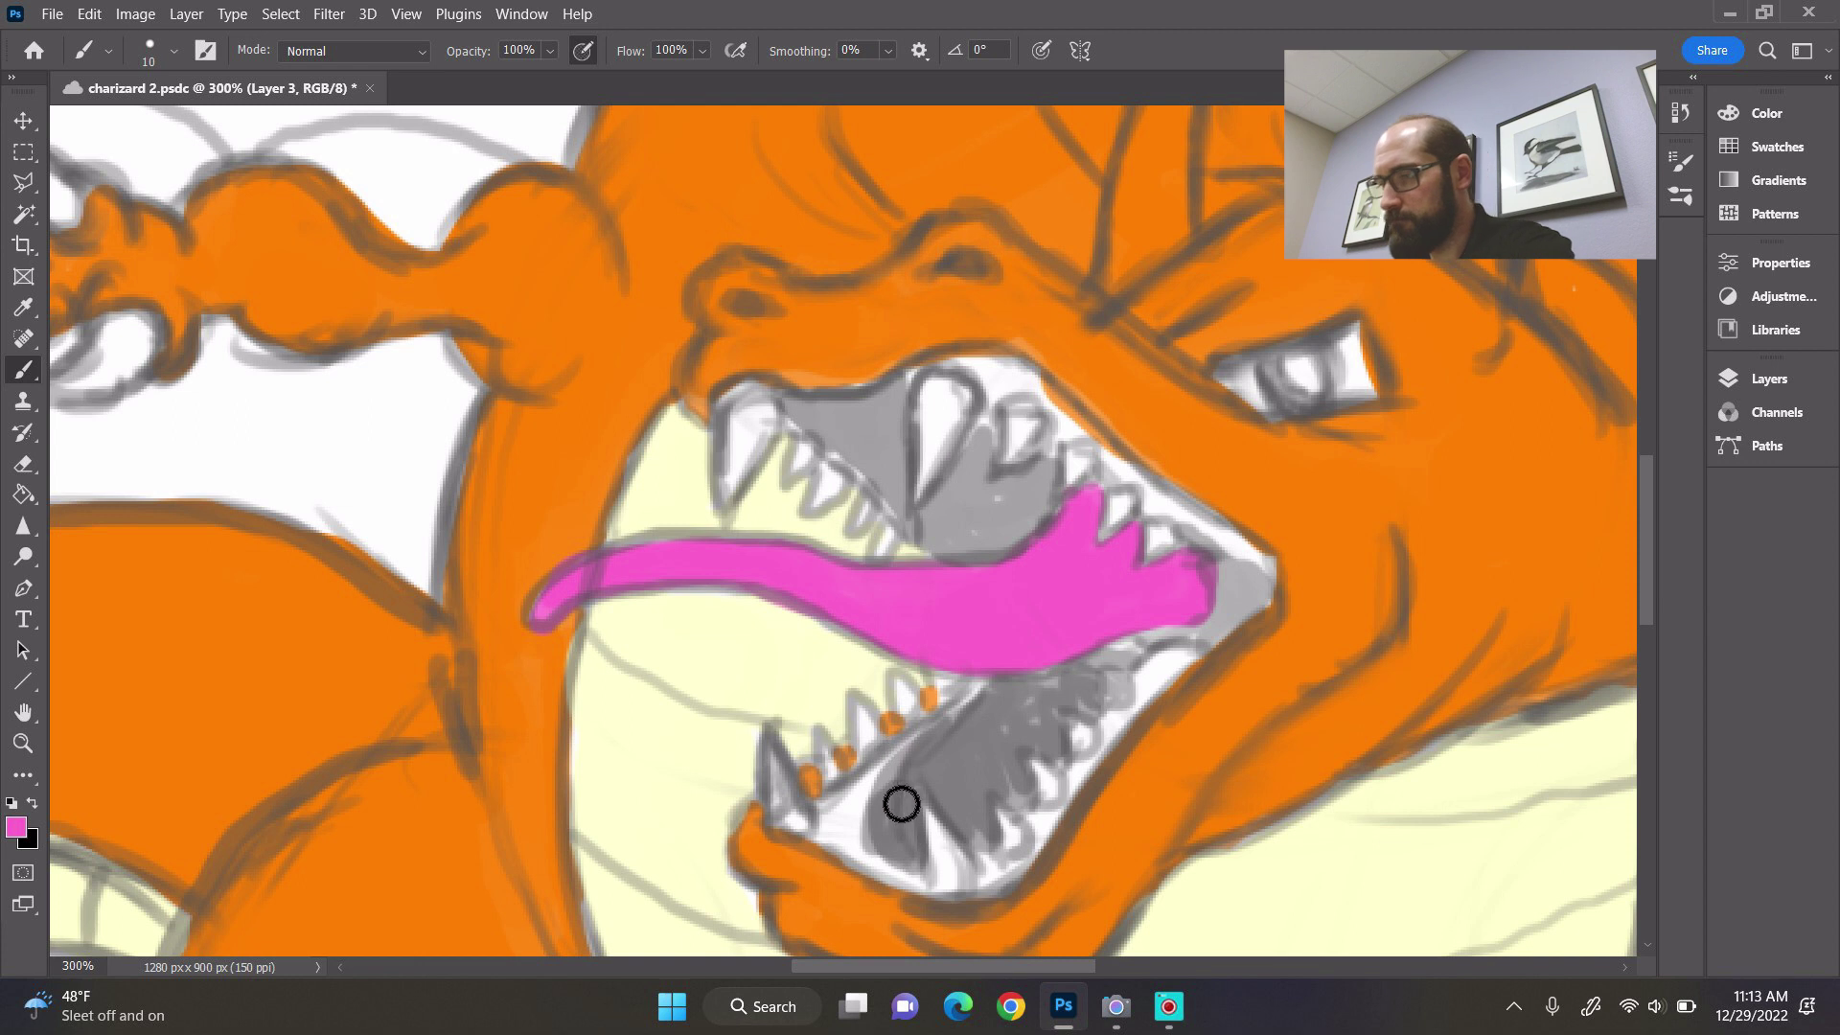
- With a smaller brush, line the lower jaw along the bottom teeth with pink
key(bracketleft)
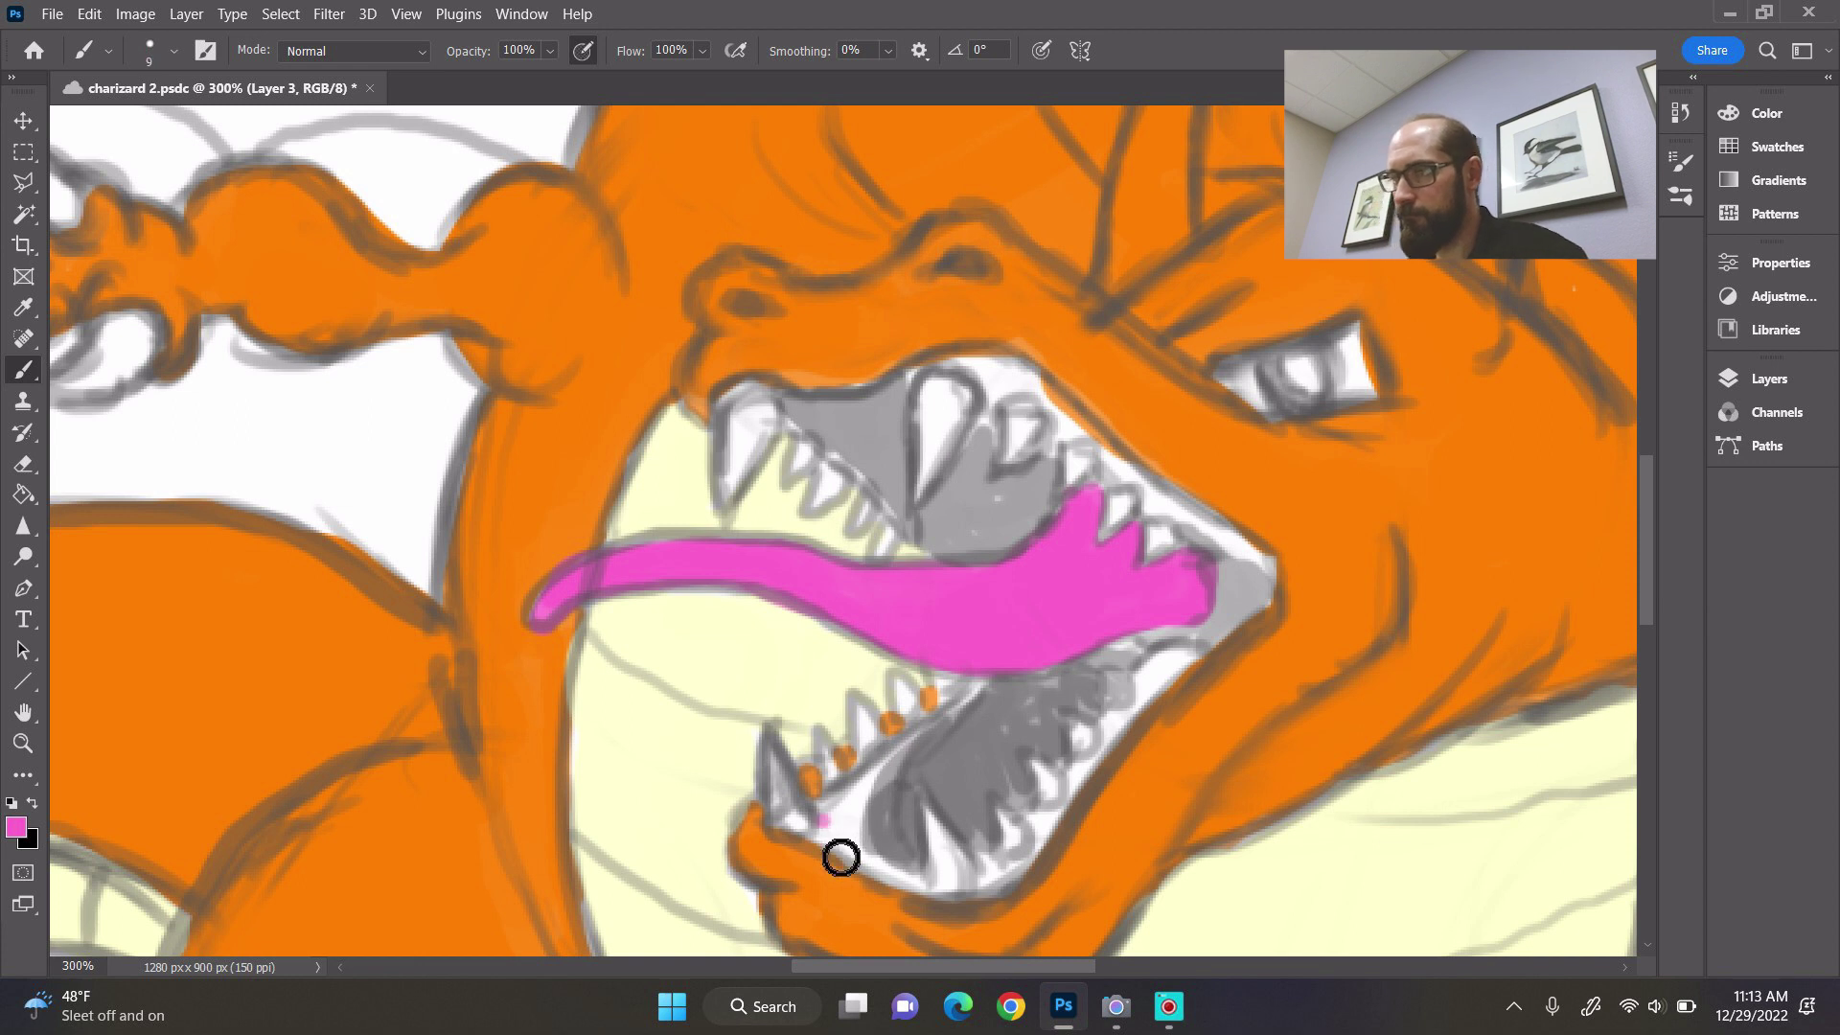
mouse_move(823, 810)
mouse_down()
mouse_move(843, 854)
mouse_move(928, 768)
mouse_move(878, 799)
mouse_move(985, 683)
mouse_up()
mouse_move(858, 851)
mouse_down()
mouse_move(896, 804)
mouse_move(896, 881)
mouse_move(855, 862)
mouse_move(870, 878)
mouse_move(937, 904)
mouse_move(1024, 883)
mouse_up()
click(987, 867)
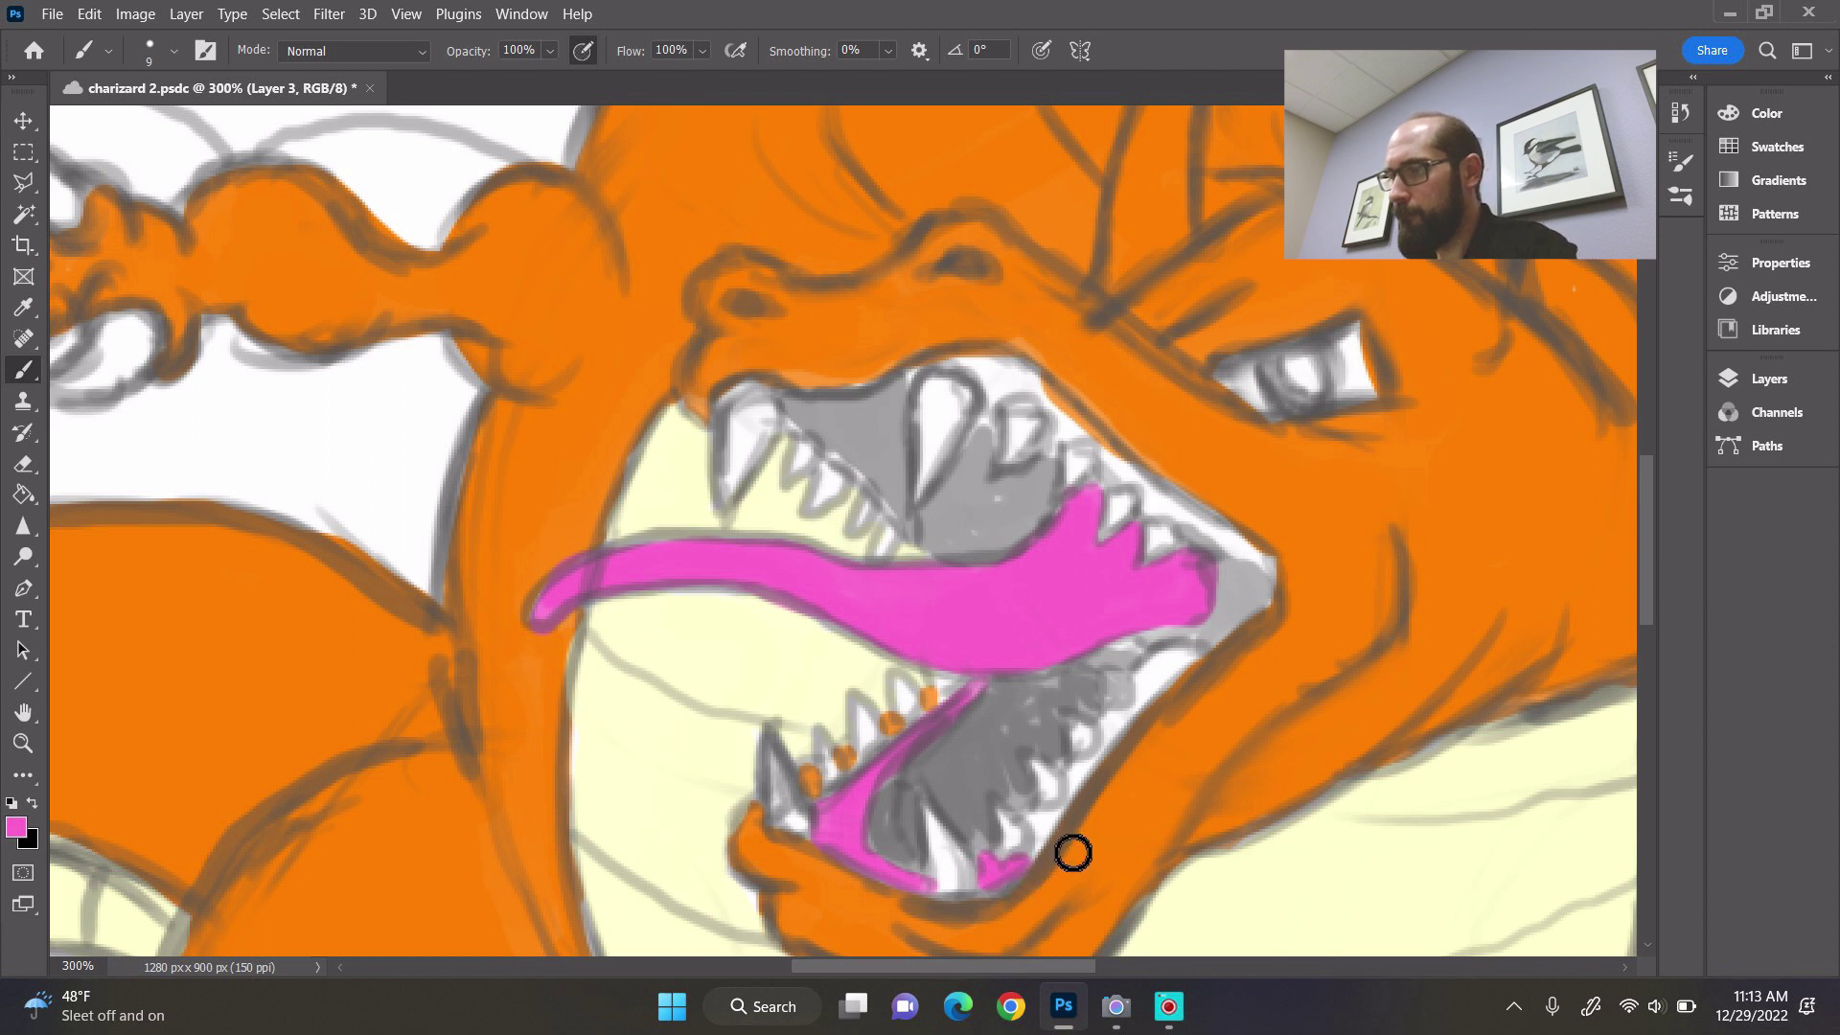
key(bracketleft)
key(bracketleft)
key(bracketleft)
mouse_move(1011, 877)
mouse_down()
mouse_move(1048, 834)
mouse_move(1074, 838)
mouse_move(1086, 786)
mouse_move(1105, 788)
mouse_move(1090, 779)
mouse_move(1121, 775)
mouse_move(1159, 699)
mouse_move(1206, 679)
mouse_move(1139, 759)
mouse_up()
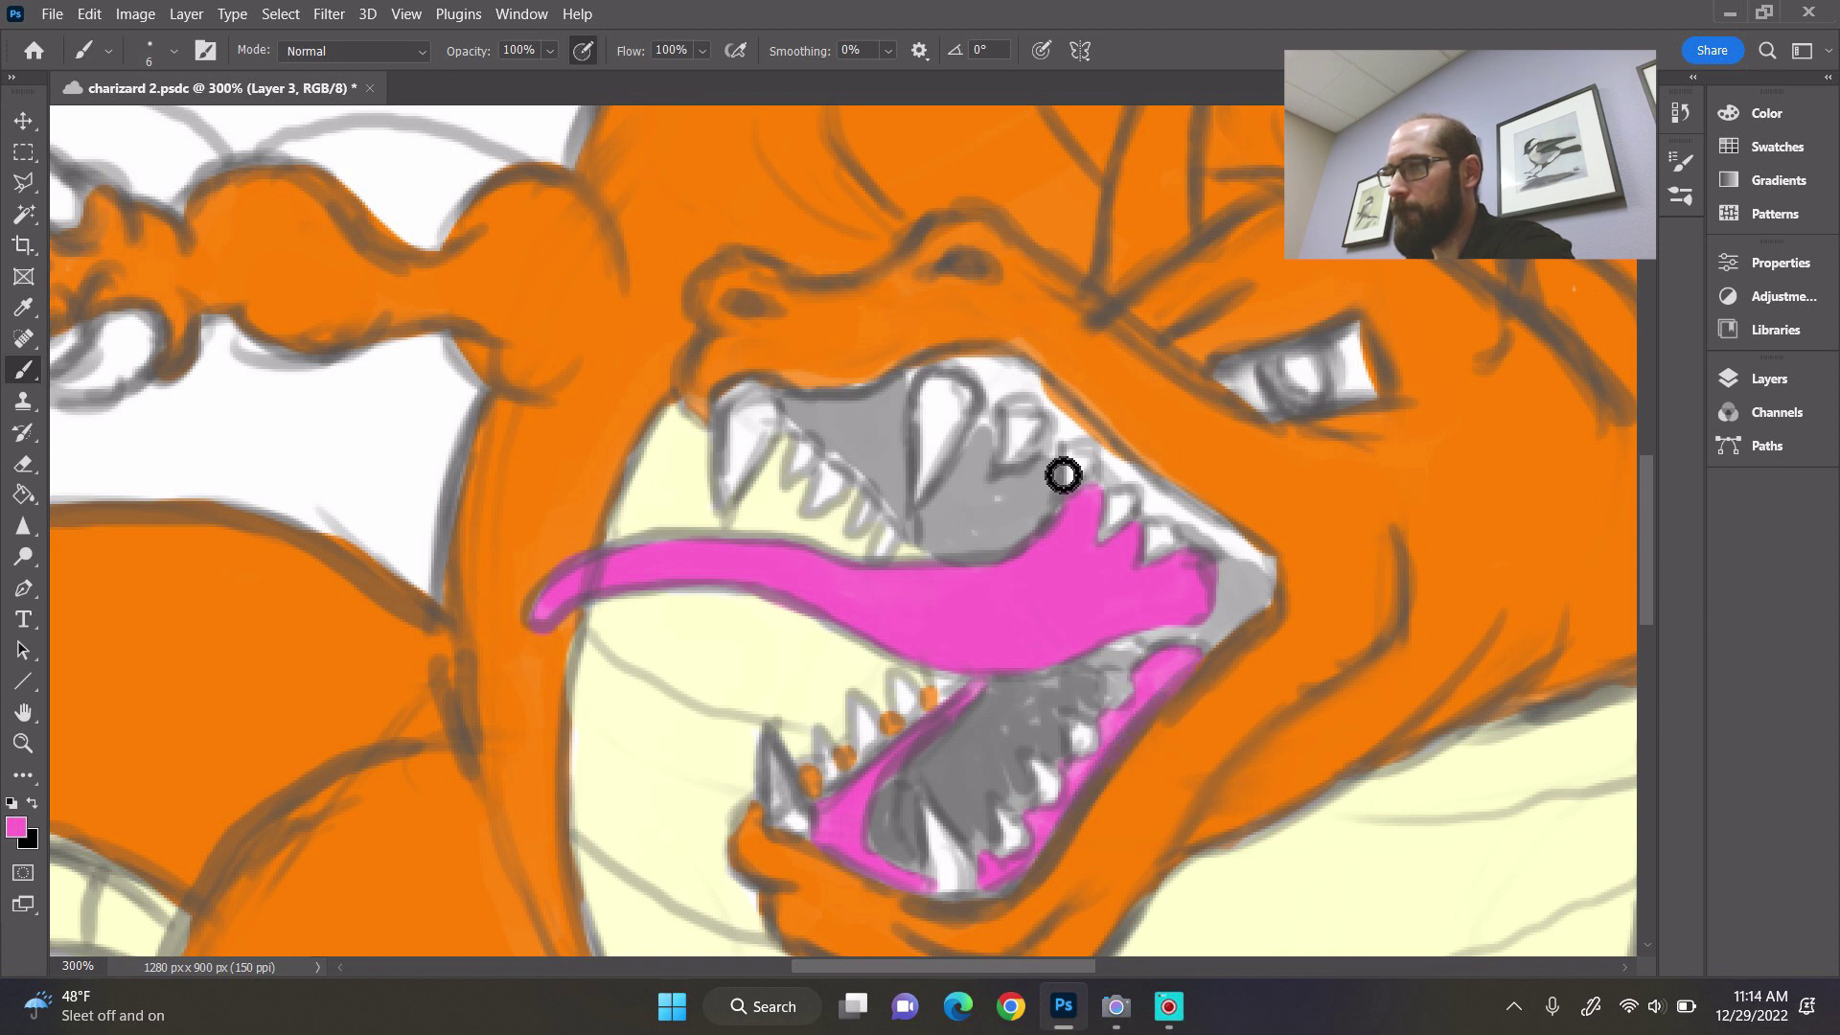
- Line the upper jaw edge and fang with pink, undoing a stroke that covered a tooth
mouse_move(910, 374)
mouse_down()
mouse_move(1005, 396)
mouse_move(1016, 423)
mouse_move(1063, 413)
mouse_move(991, 380)
mouse_move(1070, 421)
mouse_up()
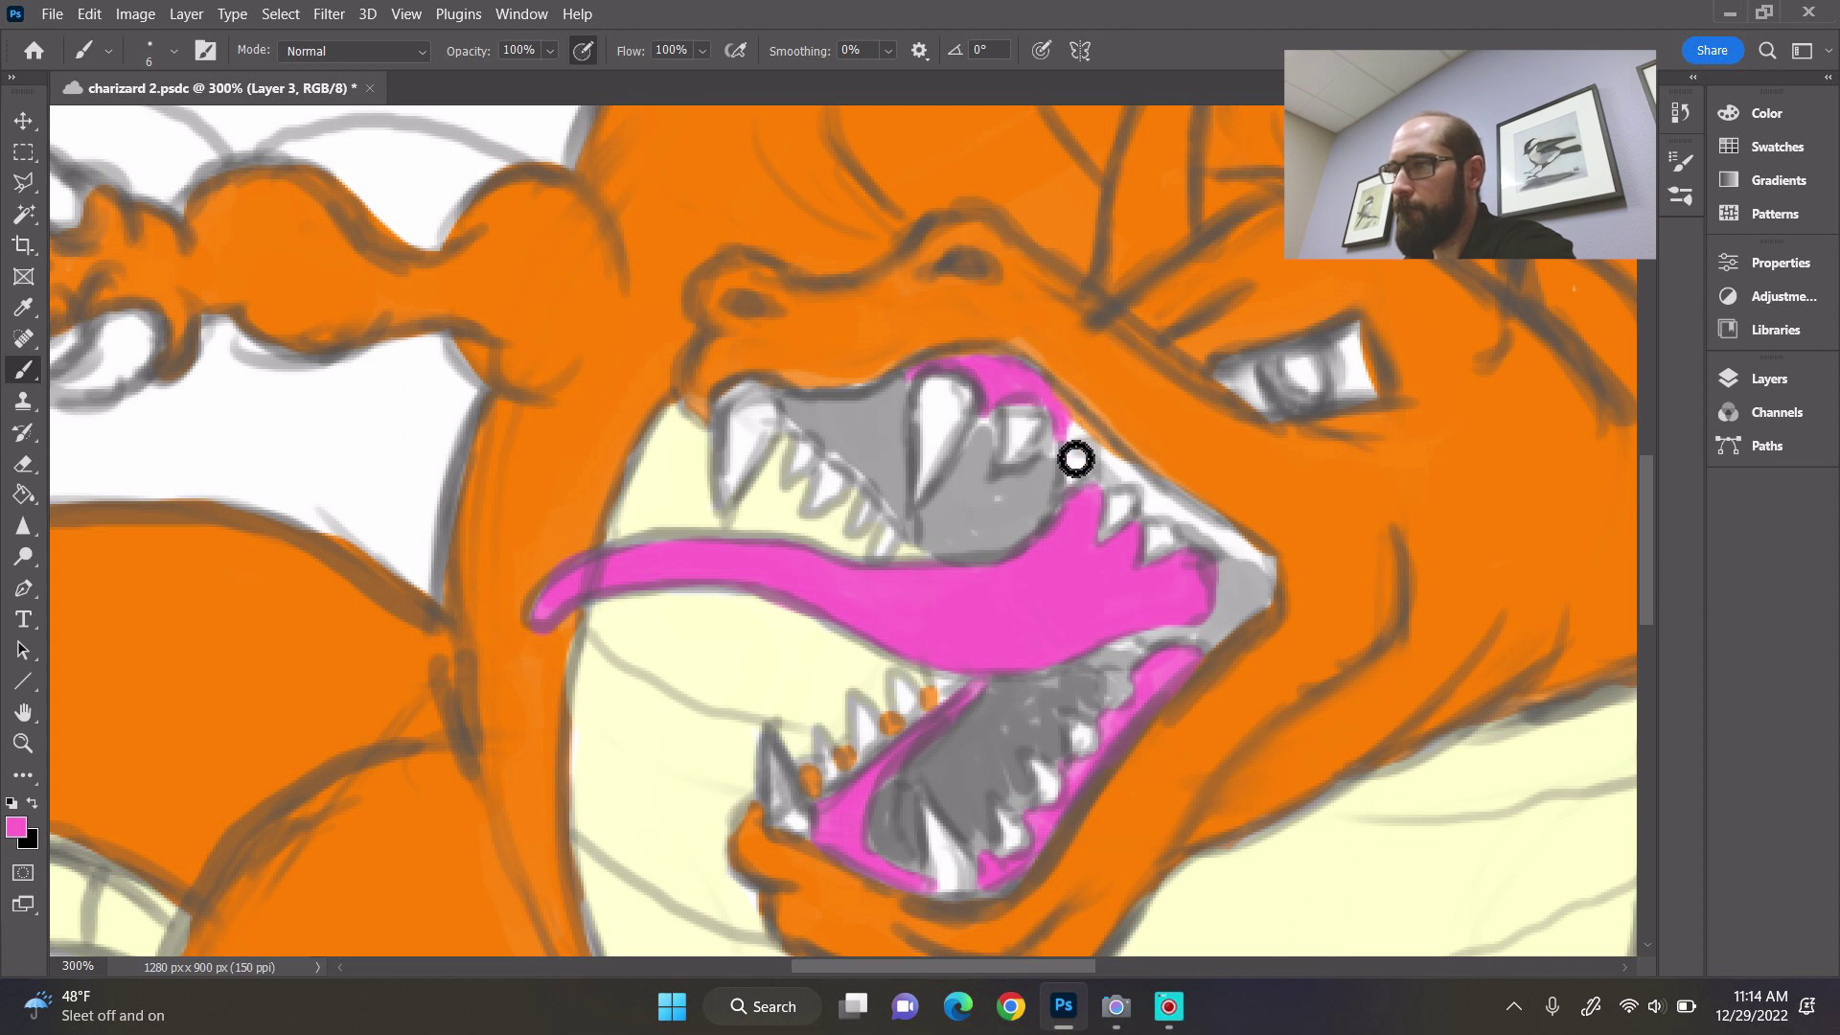
key(ctrl+z)
drag(1153, 492, 1290, 600)
mouse_move(791, 422)
mouse_down()
mouse_move(736, 429)
mouse_move(808, 412)
mouse_up()
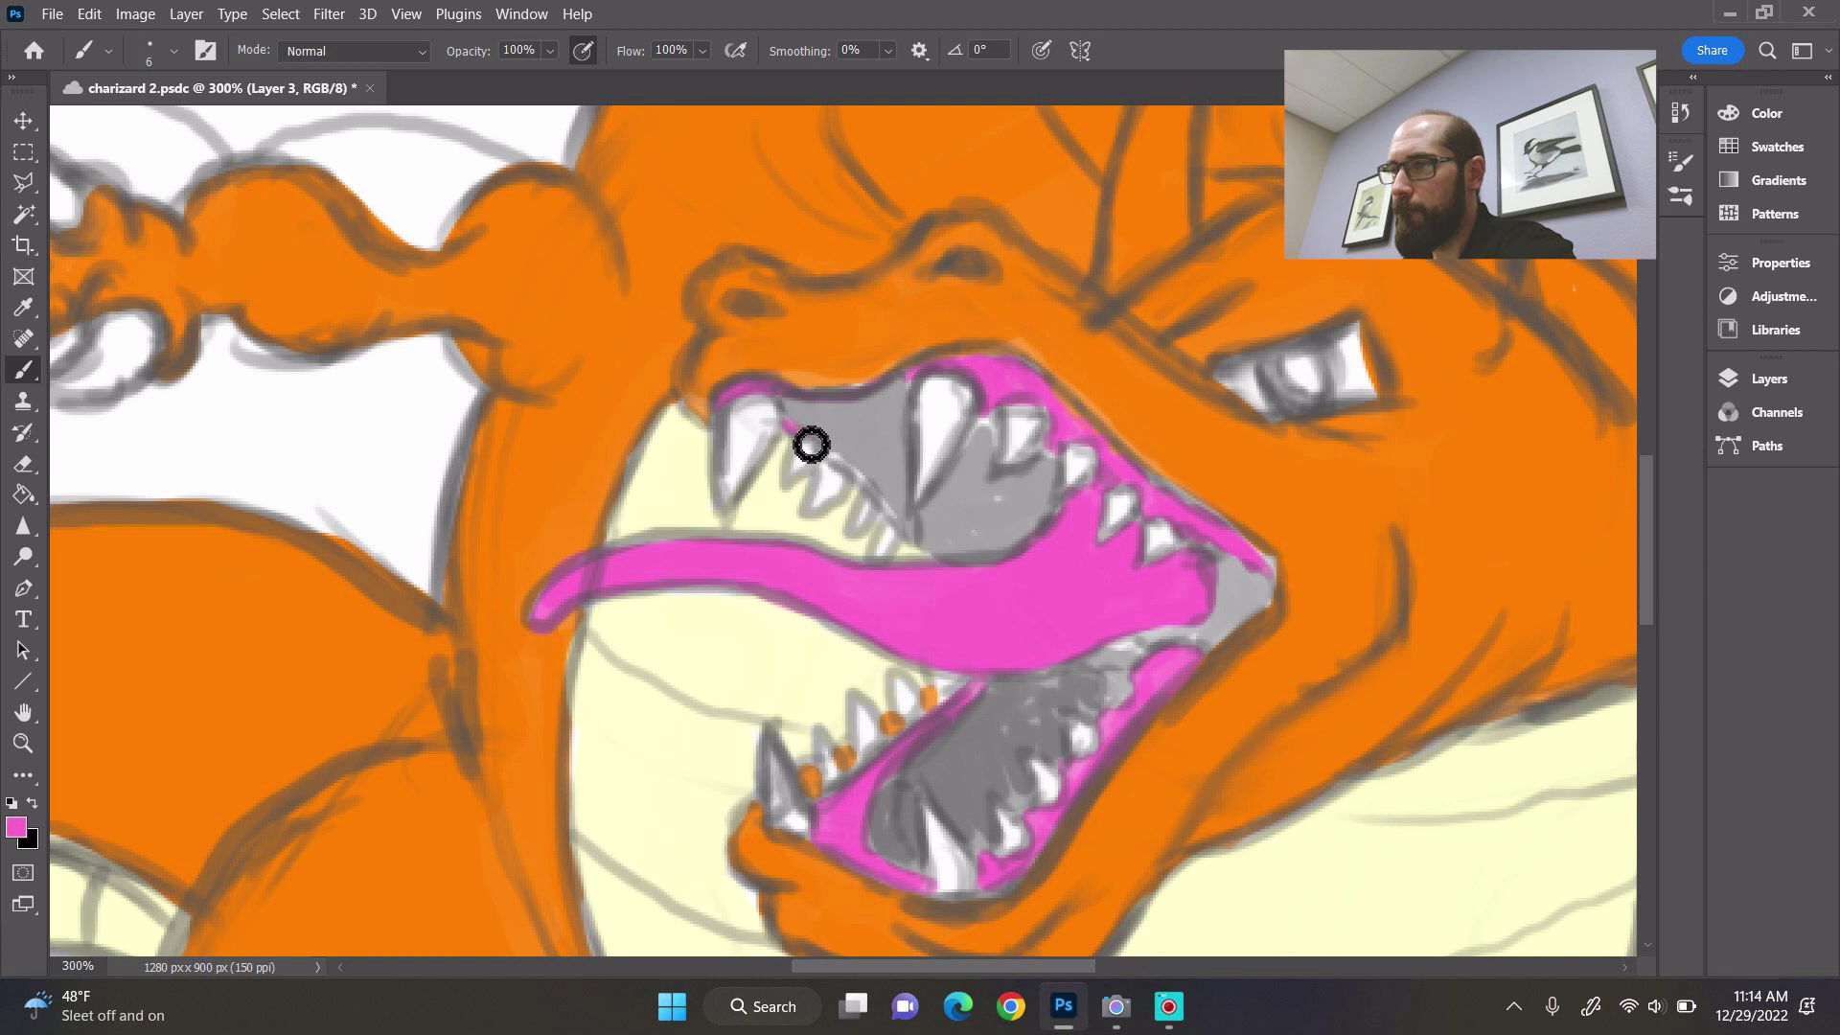
drag(847, 477, 958, 580)
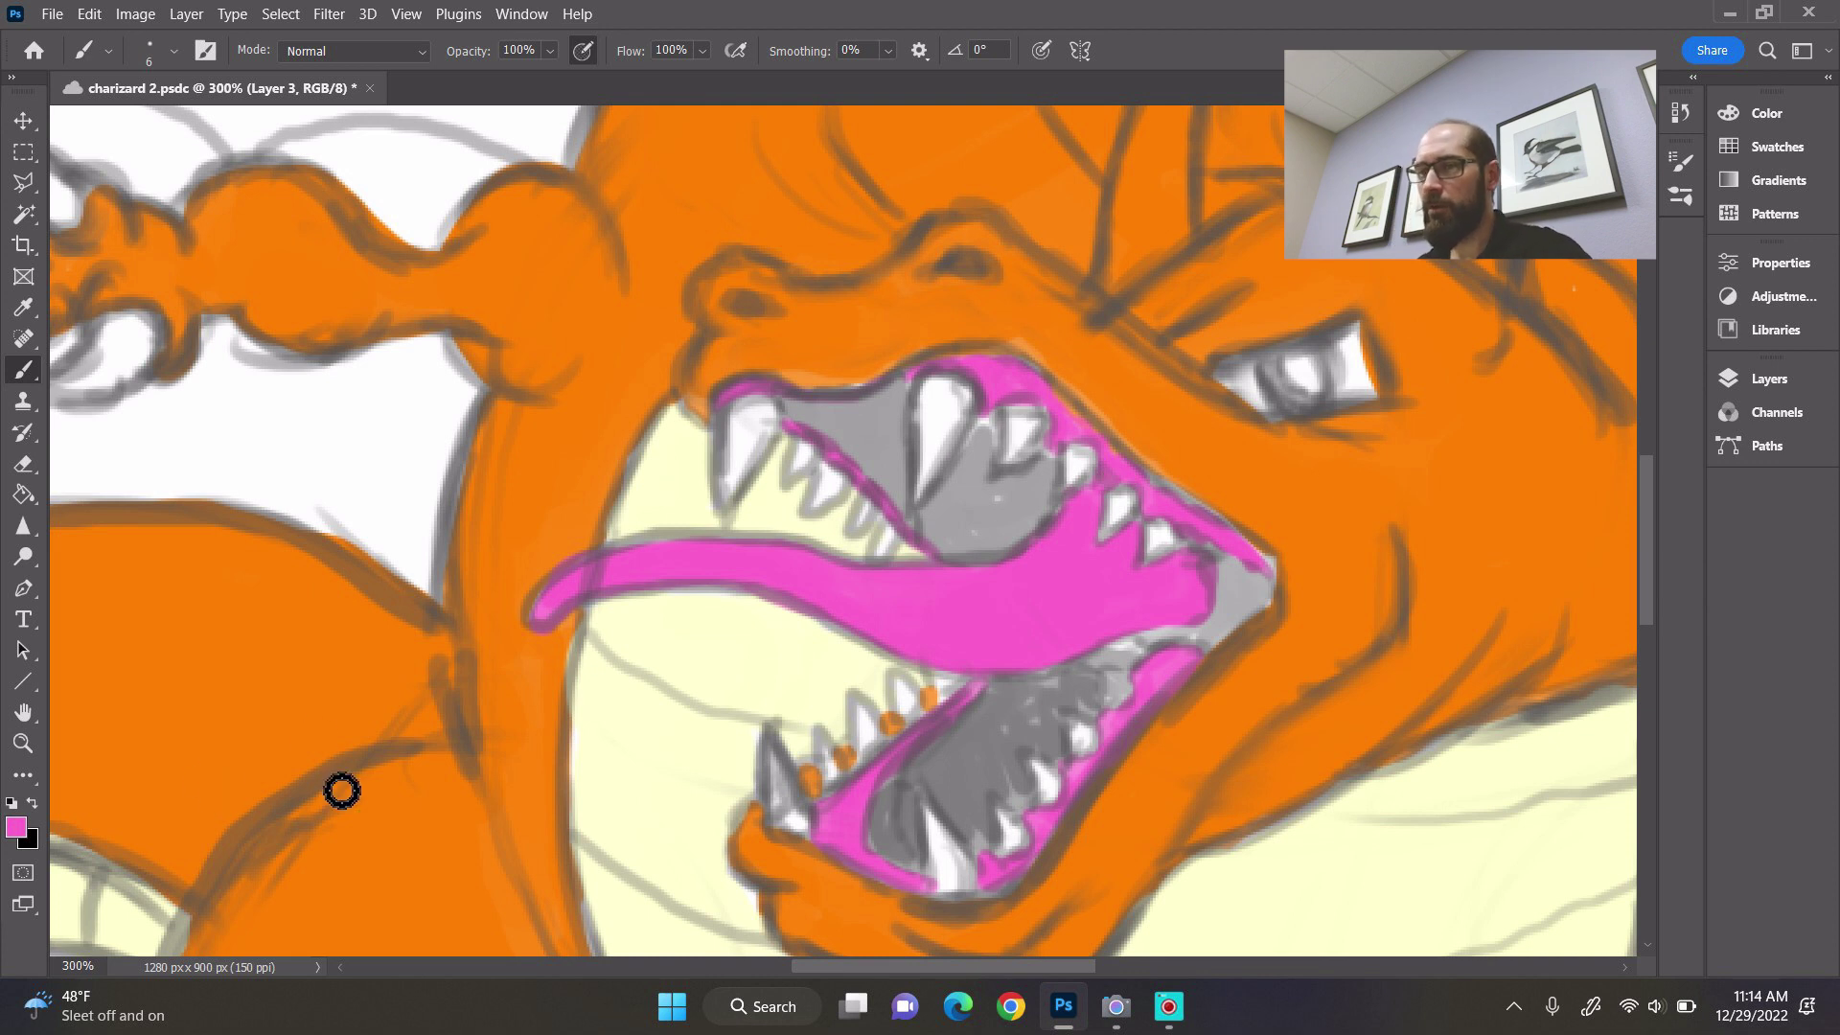
- Pick dark magenta #cc0066 as the foreground colour
click(17, 826)
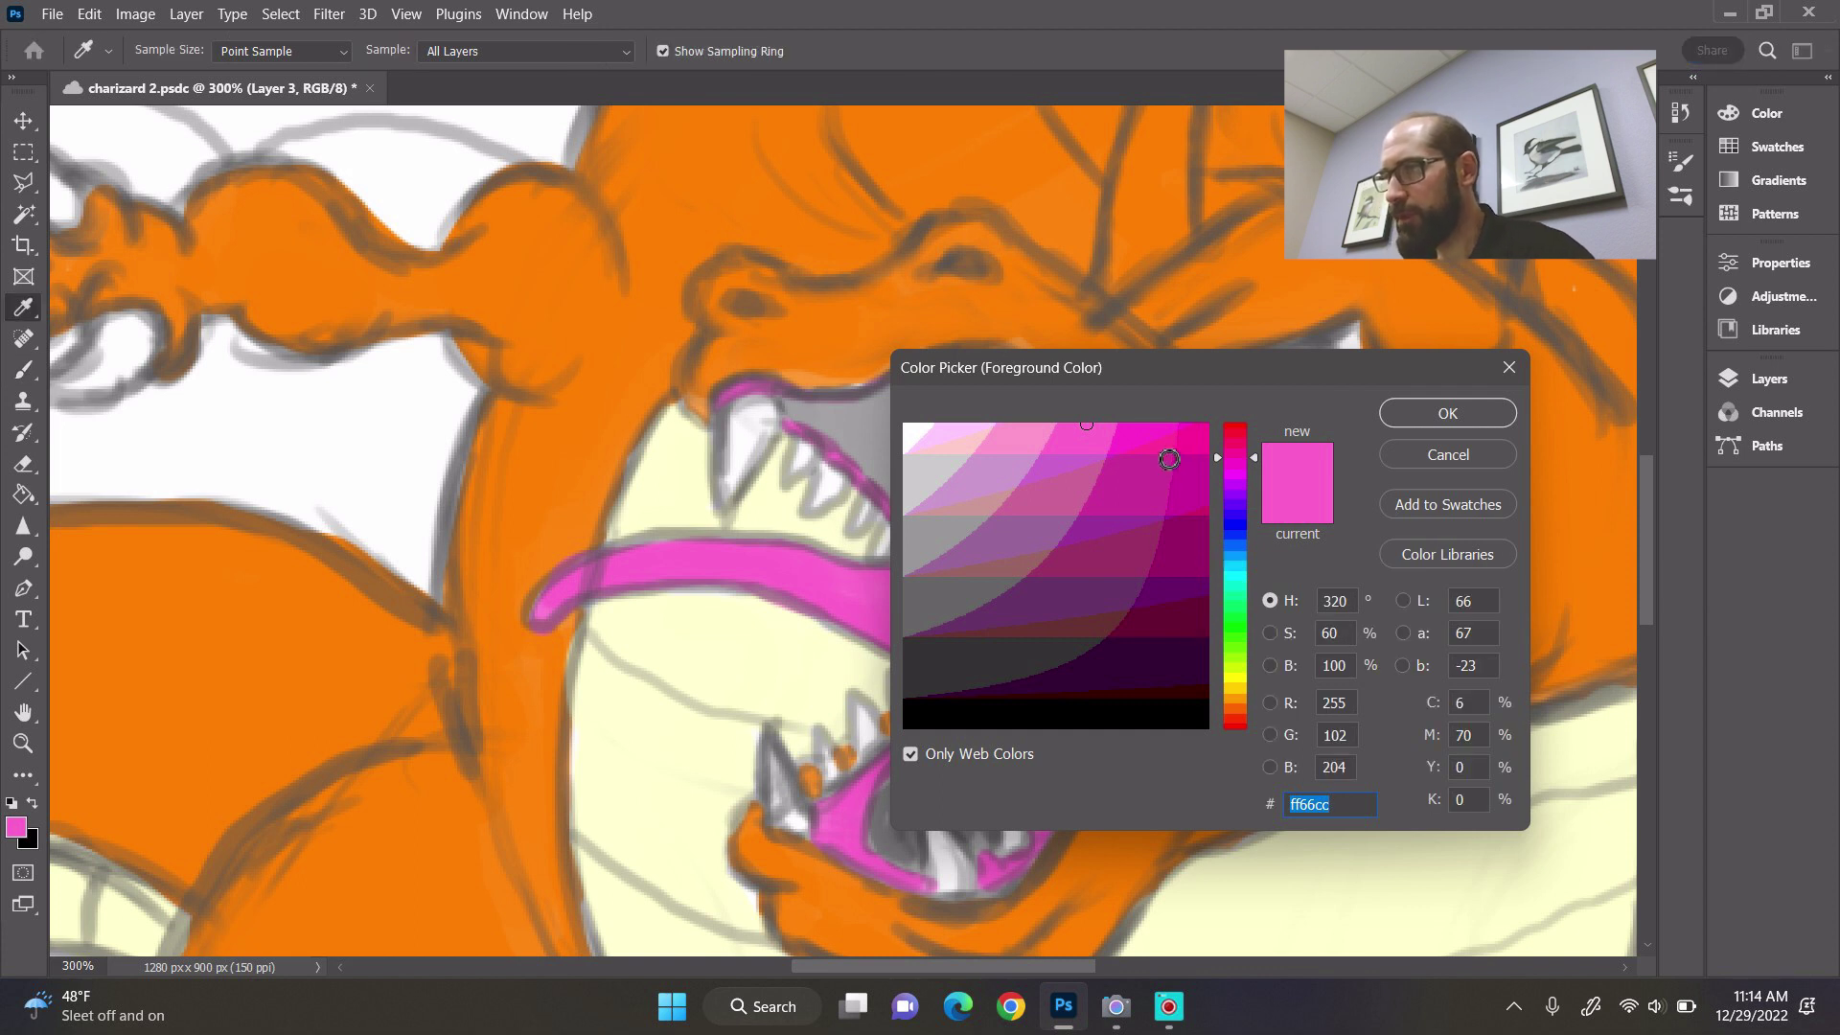
click(1206, 451)
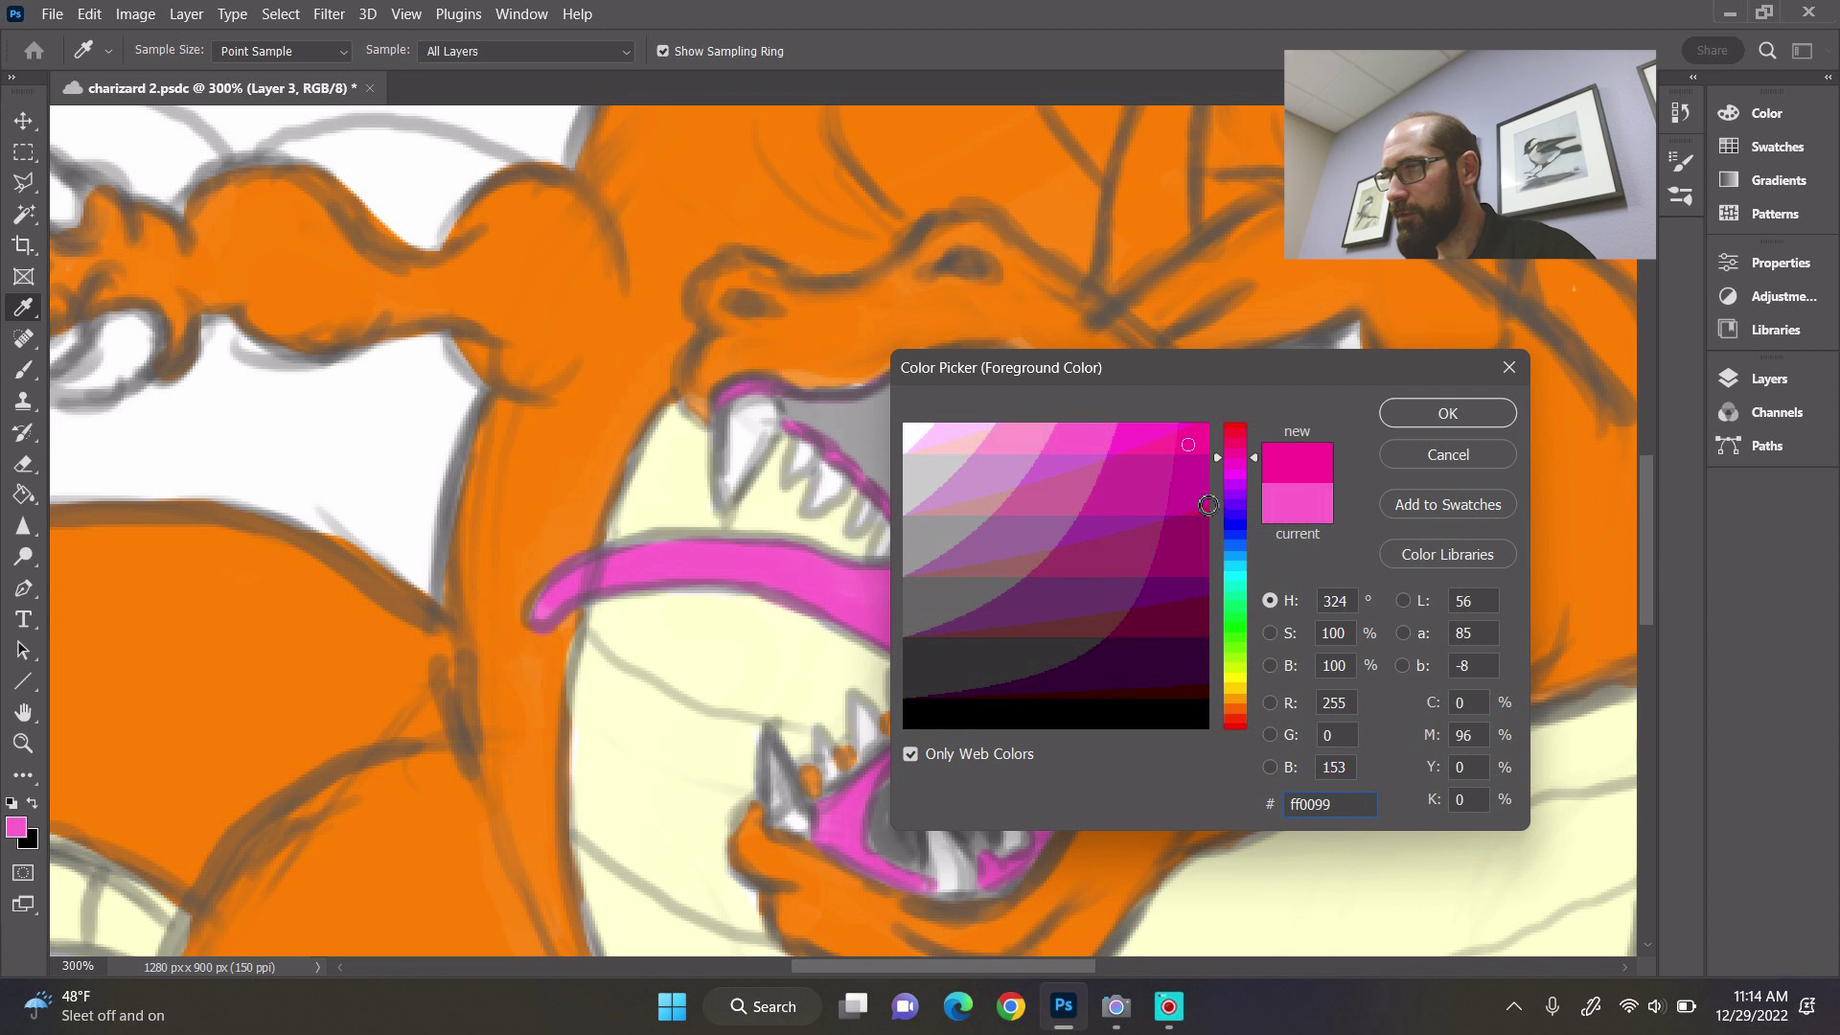
click(1214, 529)
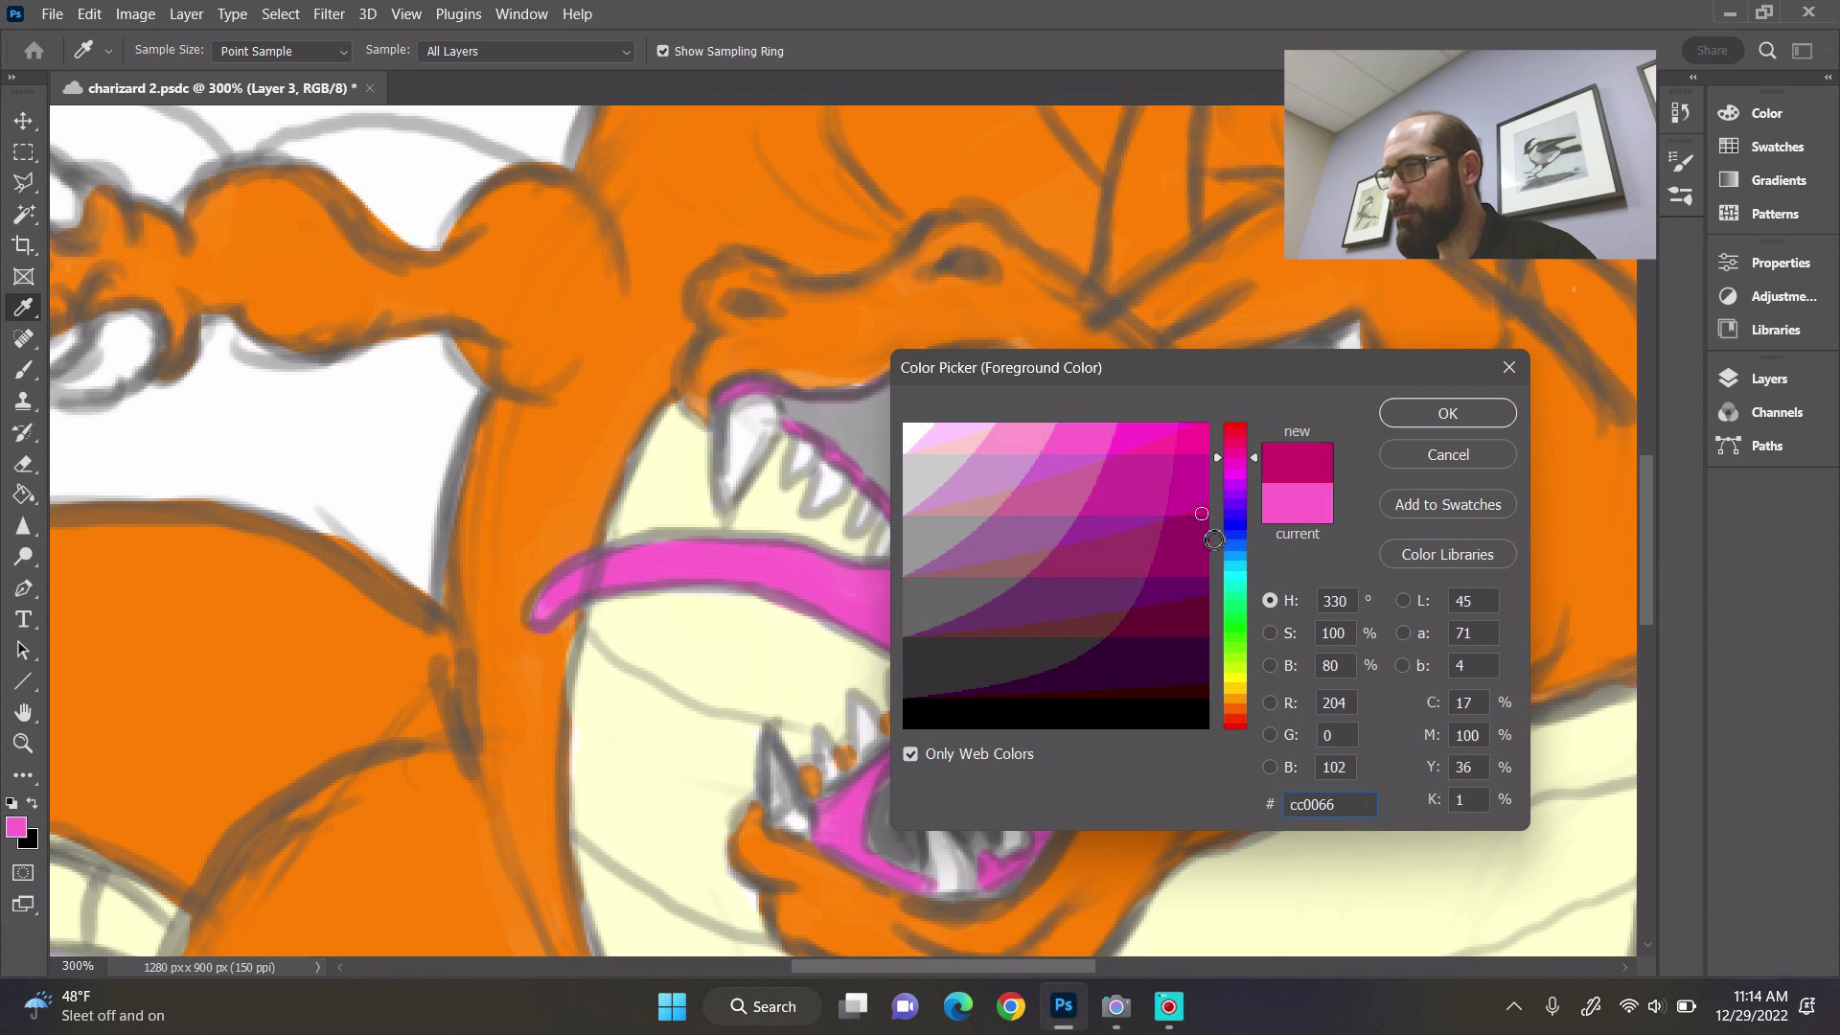
click(1435, 412)
- Shade the inside of the lower jaw under the tongue dark magenta
key(b)
mouse_move(906, 843)
mouse_down()
mouse_move(914, 799)
mouse_move(893, 857)
mouse_move(894, 839)
mouse_move(921, 875)
mouse_move(902, 873)
mouse_move(934, 888)
mouse_move(918, 854)
mouse_up()
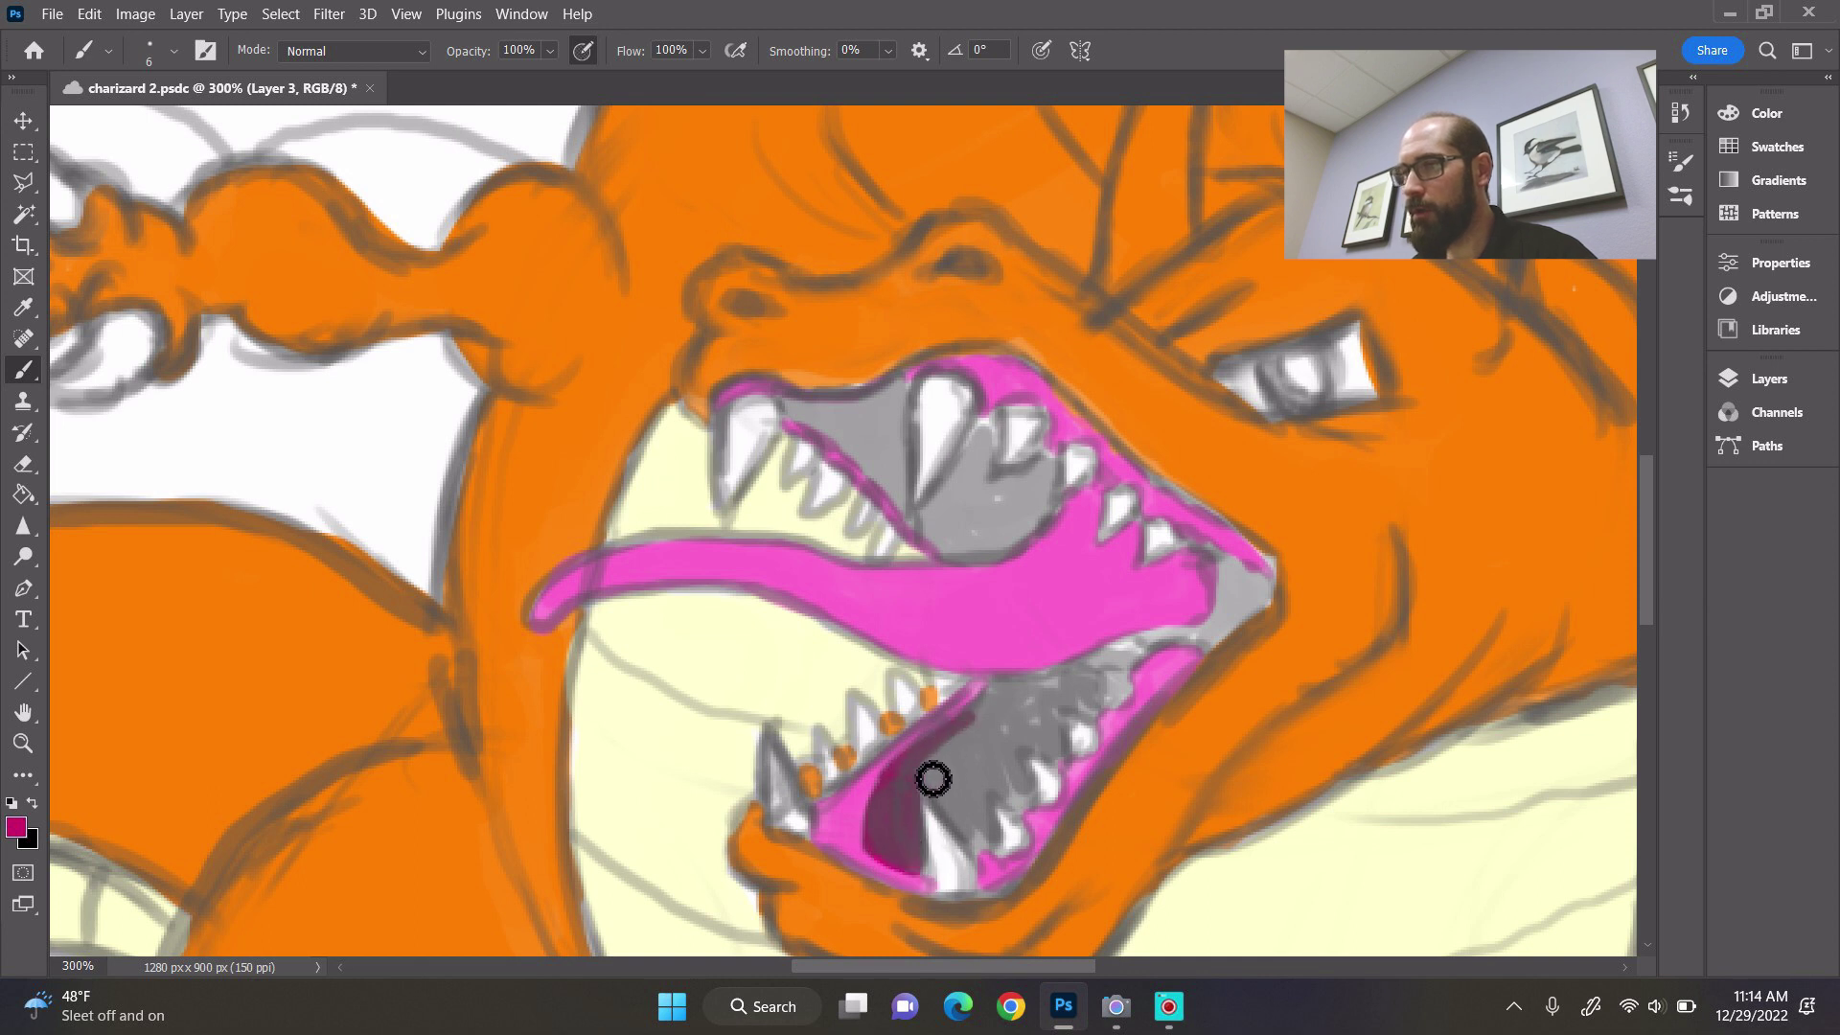
mouse_move(1016, 707)
mouse_down()
mouse_move(1218, 648)
mouse_move(1194, 647)
mouse_move(1234, 591)
mouse_move(1230, 607)
mouse_move(1253, 600)
mouse_move(1226, 568)
mouse_move(1256, 623)
mouse_move(1281, 581)
mouse_move(1289, 599)
mouse_move(1279, 576)
mouse_move(1247, 575)
mouse_move(1285, 587)
mouse_move(1248, 637)
mouse_move(1252, 601)
mouse_move(1257, 639)
mouse_move(1287, 617)
mouse_move(1256, 647)
mouse_move(1102, 684)
mouse_move(1115, 729)
mouse_move(1074, 722)
mouse_move(1075, 774)
mouse_move(1039, 780)
mouse_move(1039, 818)
mouse_move(1015, 809)
mouse_move(1041, 824)
mouse_move(994, 830)
mouse_move(998, 866)
mouse_move(945, 801)
mouse_move(987, 760)
mouse_move(983, 834)
mouse_move(994, 764)
mouse_move(1023, 802)
mouse_move(982, 770)
mouse_move(990, 722)
mouse_move(999, 761)
mouse_move(1060, 722)
mouse_move(1052, 747)
mouse_move(1067, 712)
mouse_move(1220, 653)
mouse_move(1290, 577)
mouse_move(1234, 591)
mouse_up()
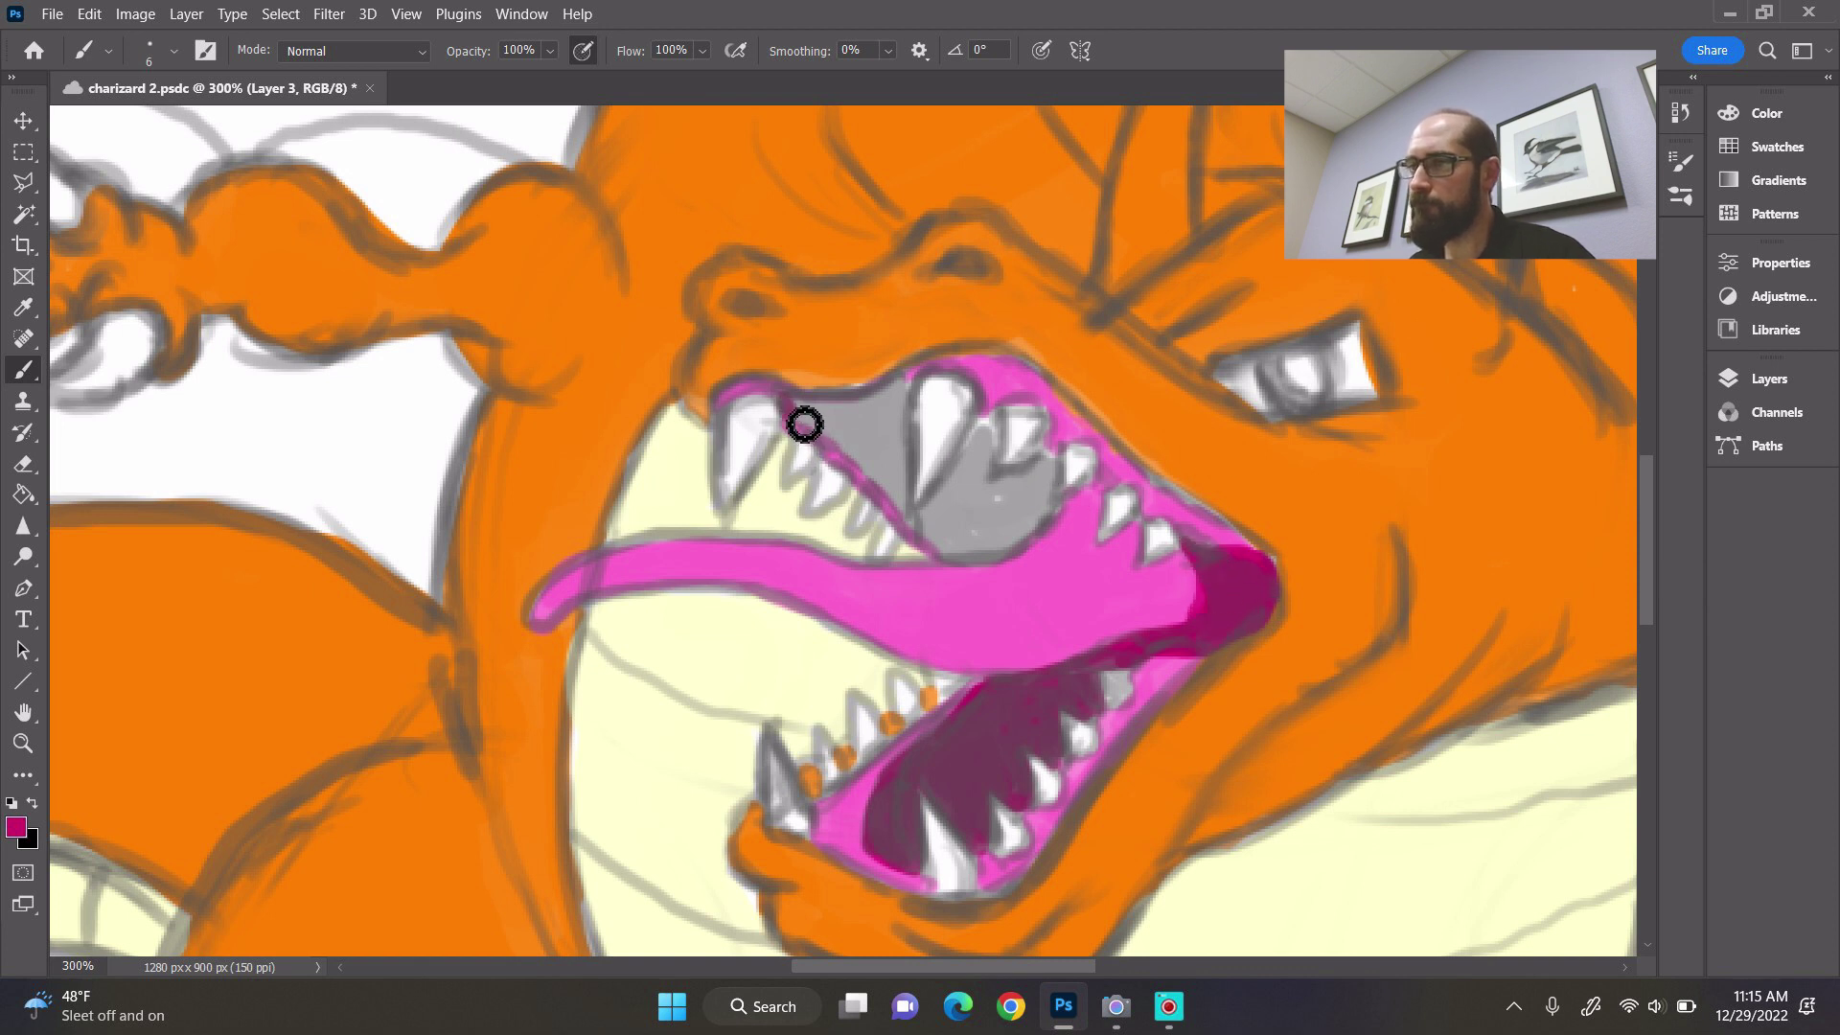
- Shade the upper gum from the fang down to the tongue, covering the grey gaps
mouse_move(822, 428)
mouse_down()
mouse_move(830, 423)
mouse_move(922, 399)
mouse_move(921, 424)
mouse_move(925, 393)
mouse_move(925, 494)
mouse_move(924, 475)
mouse_move(932, 521)
mouse_move(958, 530)
mouse_move(935, 535)
mouse_move(997, 443)
mouse_move(1006, 479)
mouse_move(1000, 439)
mouse_move(980, 477)
mouse_up()
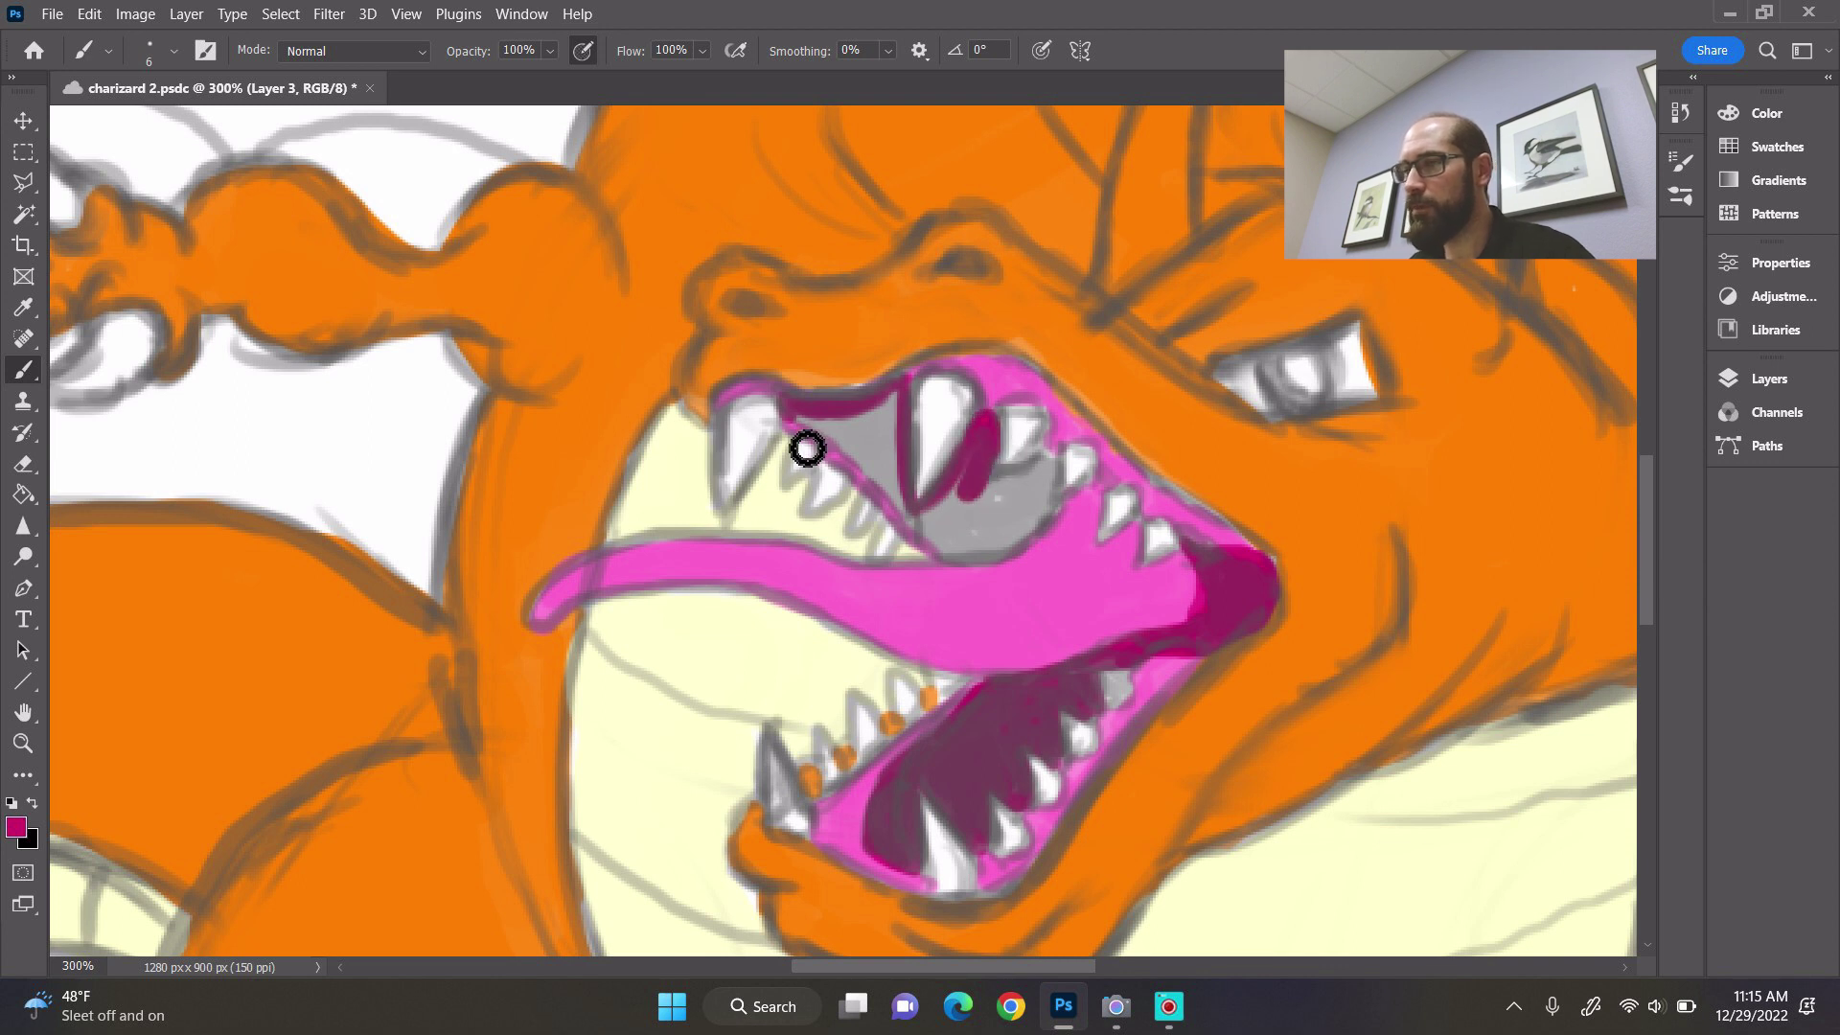
mouse_move(805, 444)
mouse_down()
mouse_move(886, 480)
mouse_move(873, 446)
mouse_move(899, 486)
mouse_move(904, 426)
mouse_move(910, 467)
mouse_move(899, 430)
mouse_up()
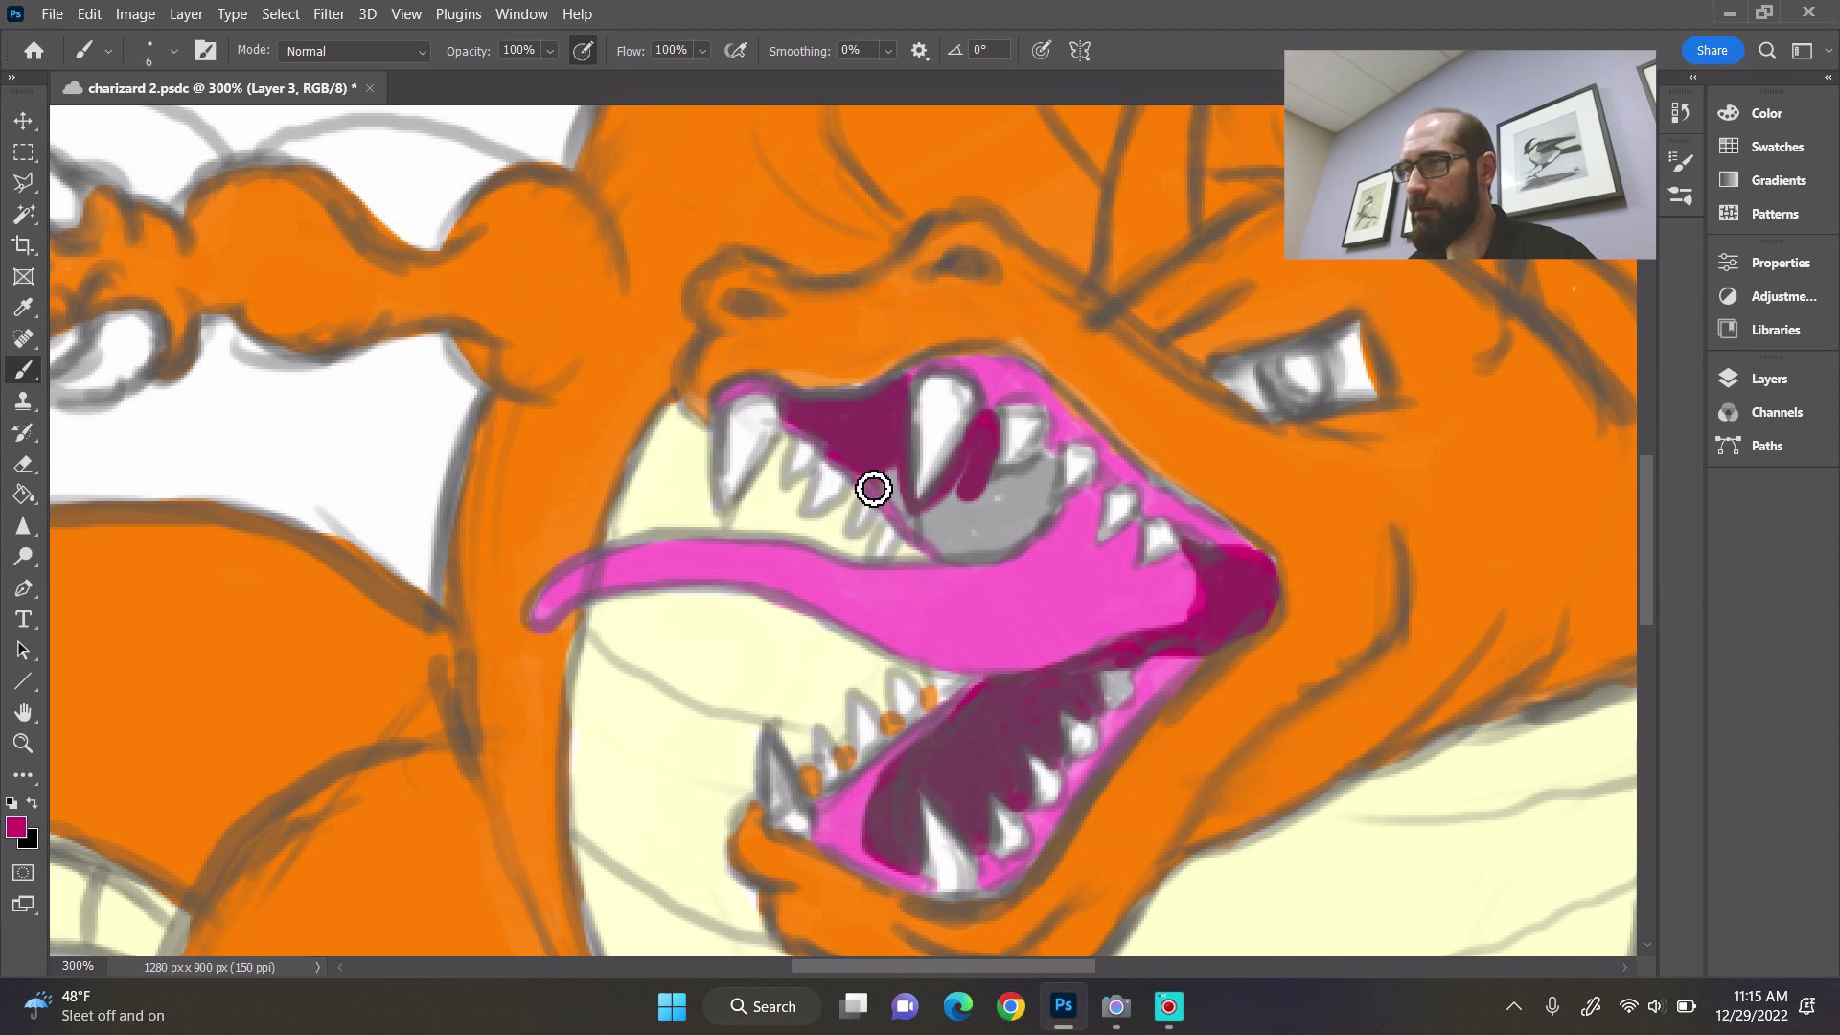
drag(860, 480, 818, 445)
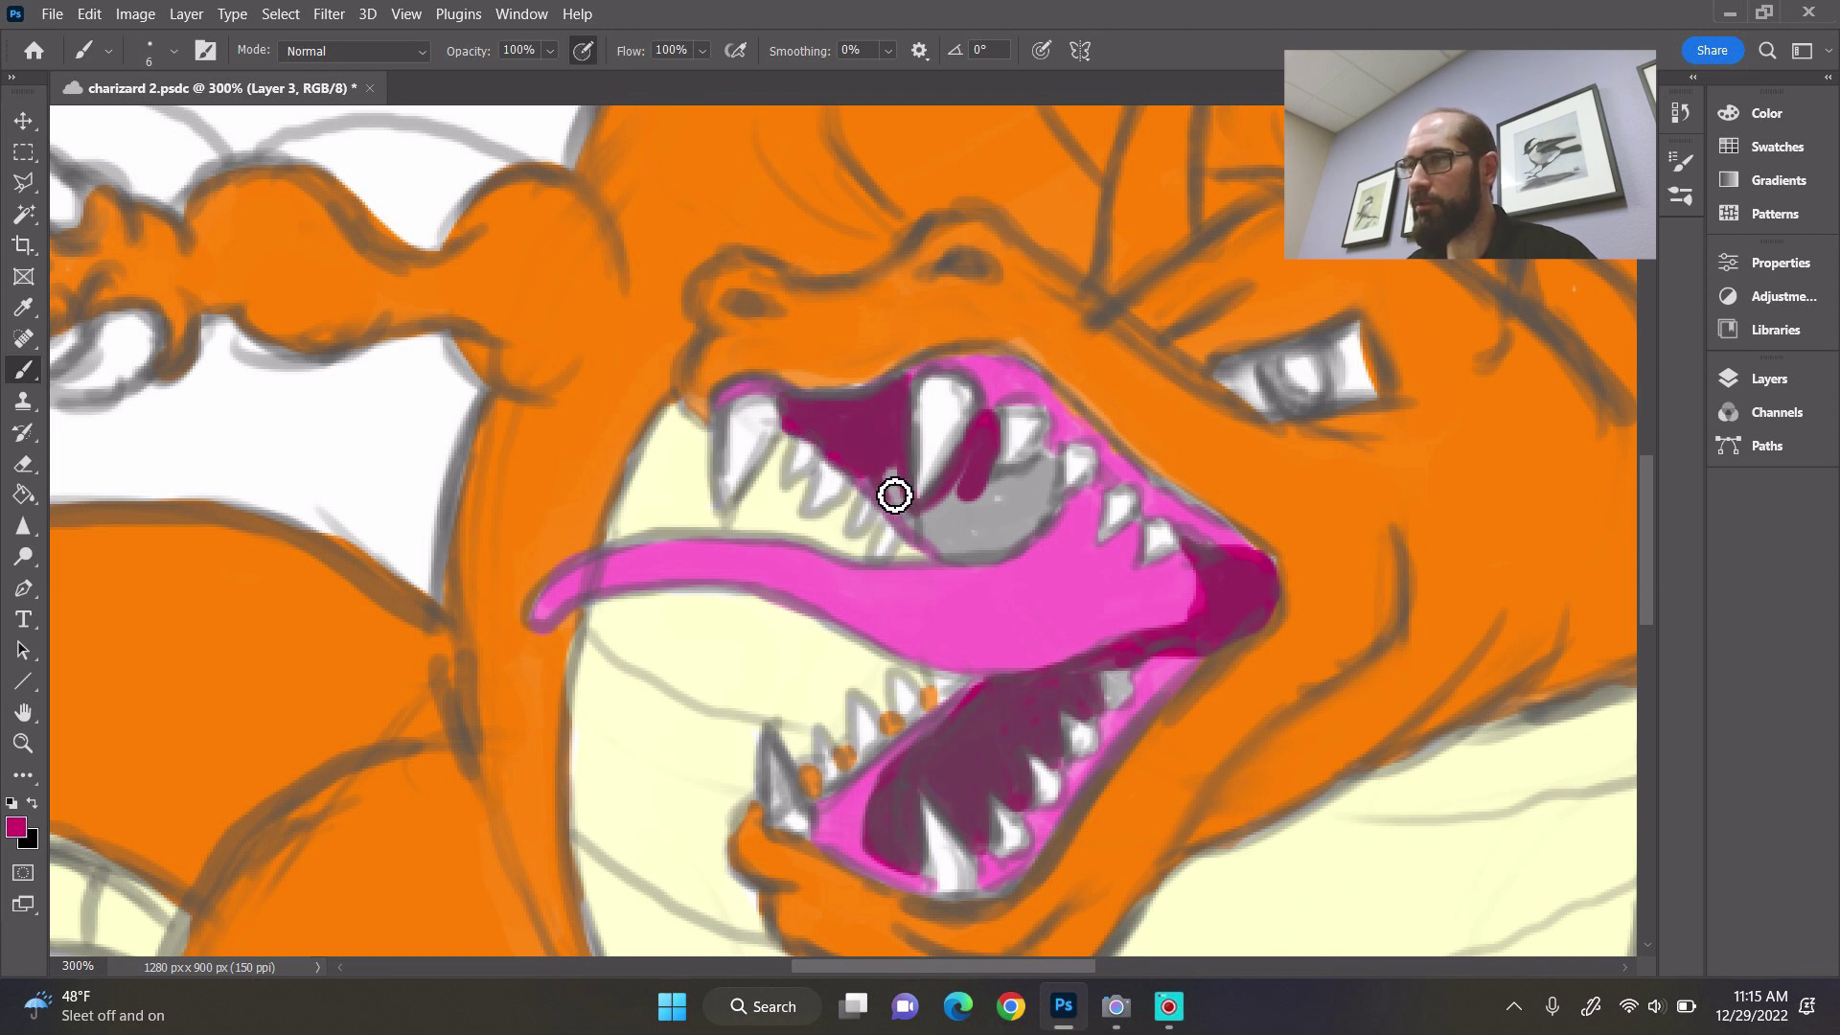
mouse_move(911, 482)
mouse_down()
mouse_move(914, 530)
mouse_move(968, 579)
mouse_move(929, 537)
mouse_move(946, 549)
mouse_move(975, 500)
mouse_move(951, 567)
mouse_move(1030, 558)
mouse_move(988, 566)
mouse_up()
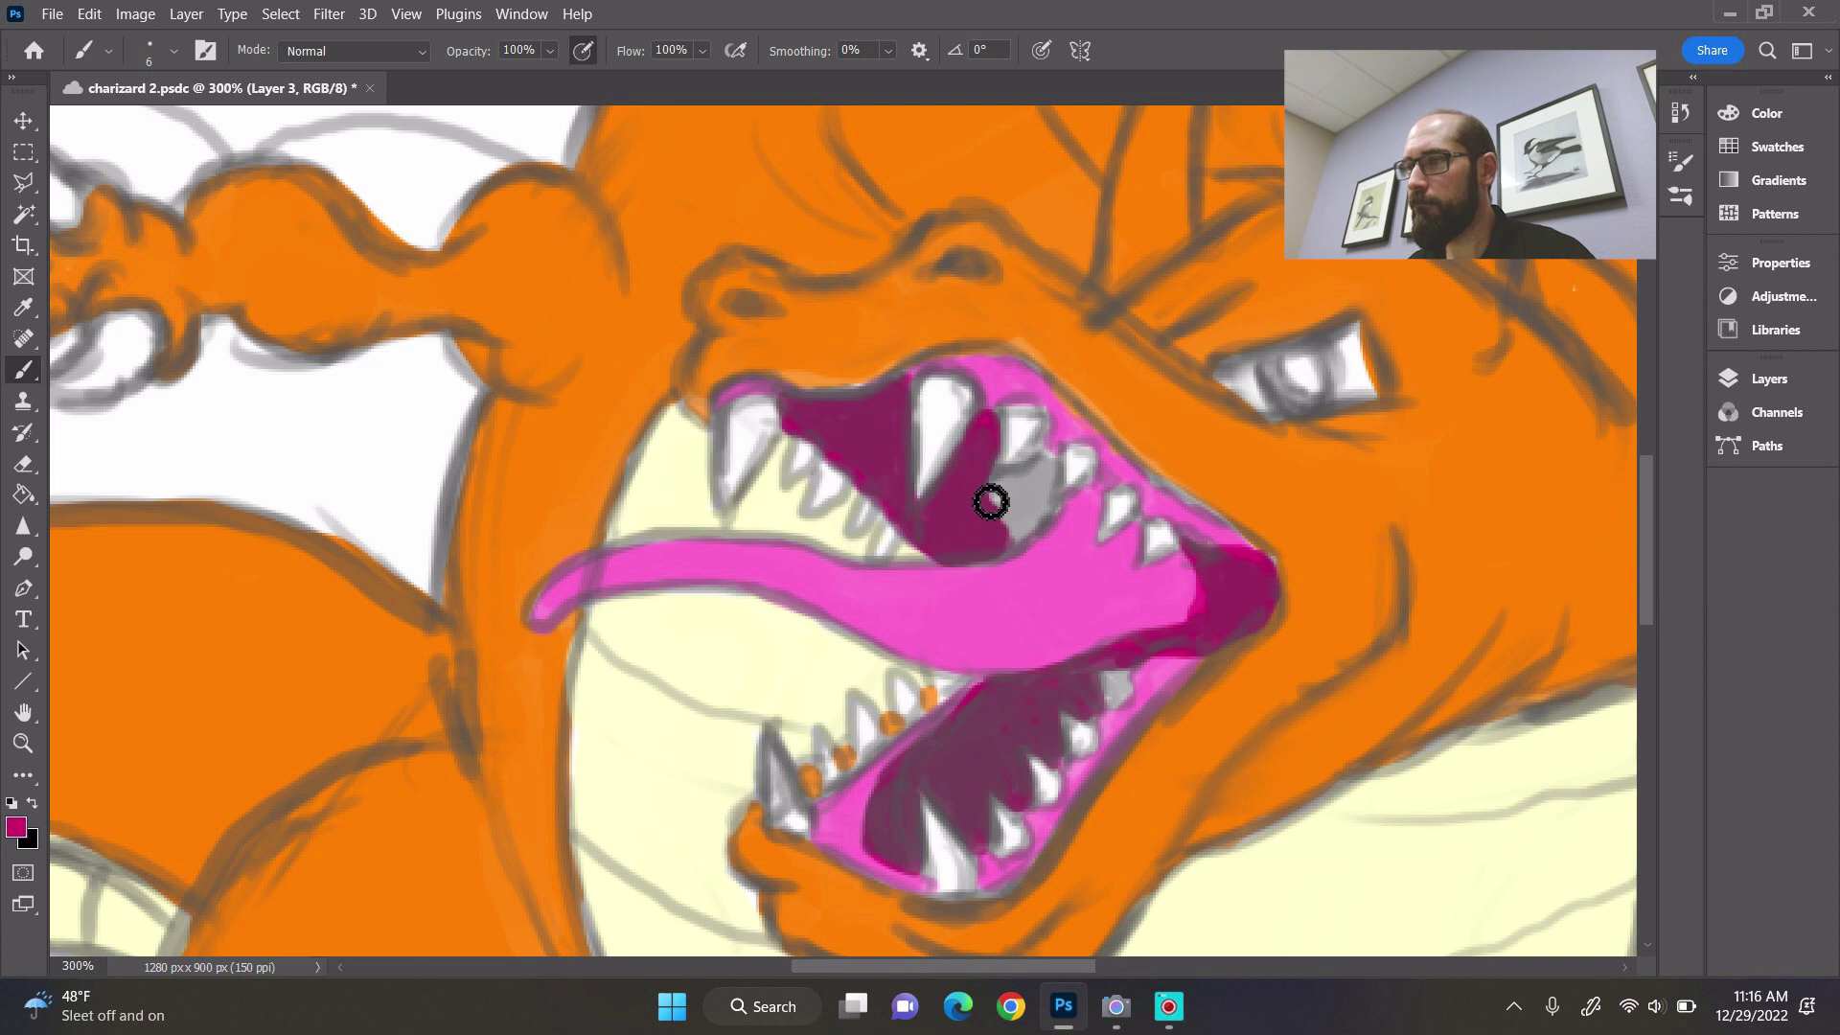
mouse_move(1033, 496)
mouse_down()
mouse_move(1065, 471)
mouse_move(1016, 558)
mouse_move(1060, 529)
mouse_move(1006, 564)
mouse_move(1060, 529)
mouse_move(1071, 470)
mouse_move(1061, 535)
mouse_up()
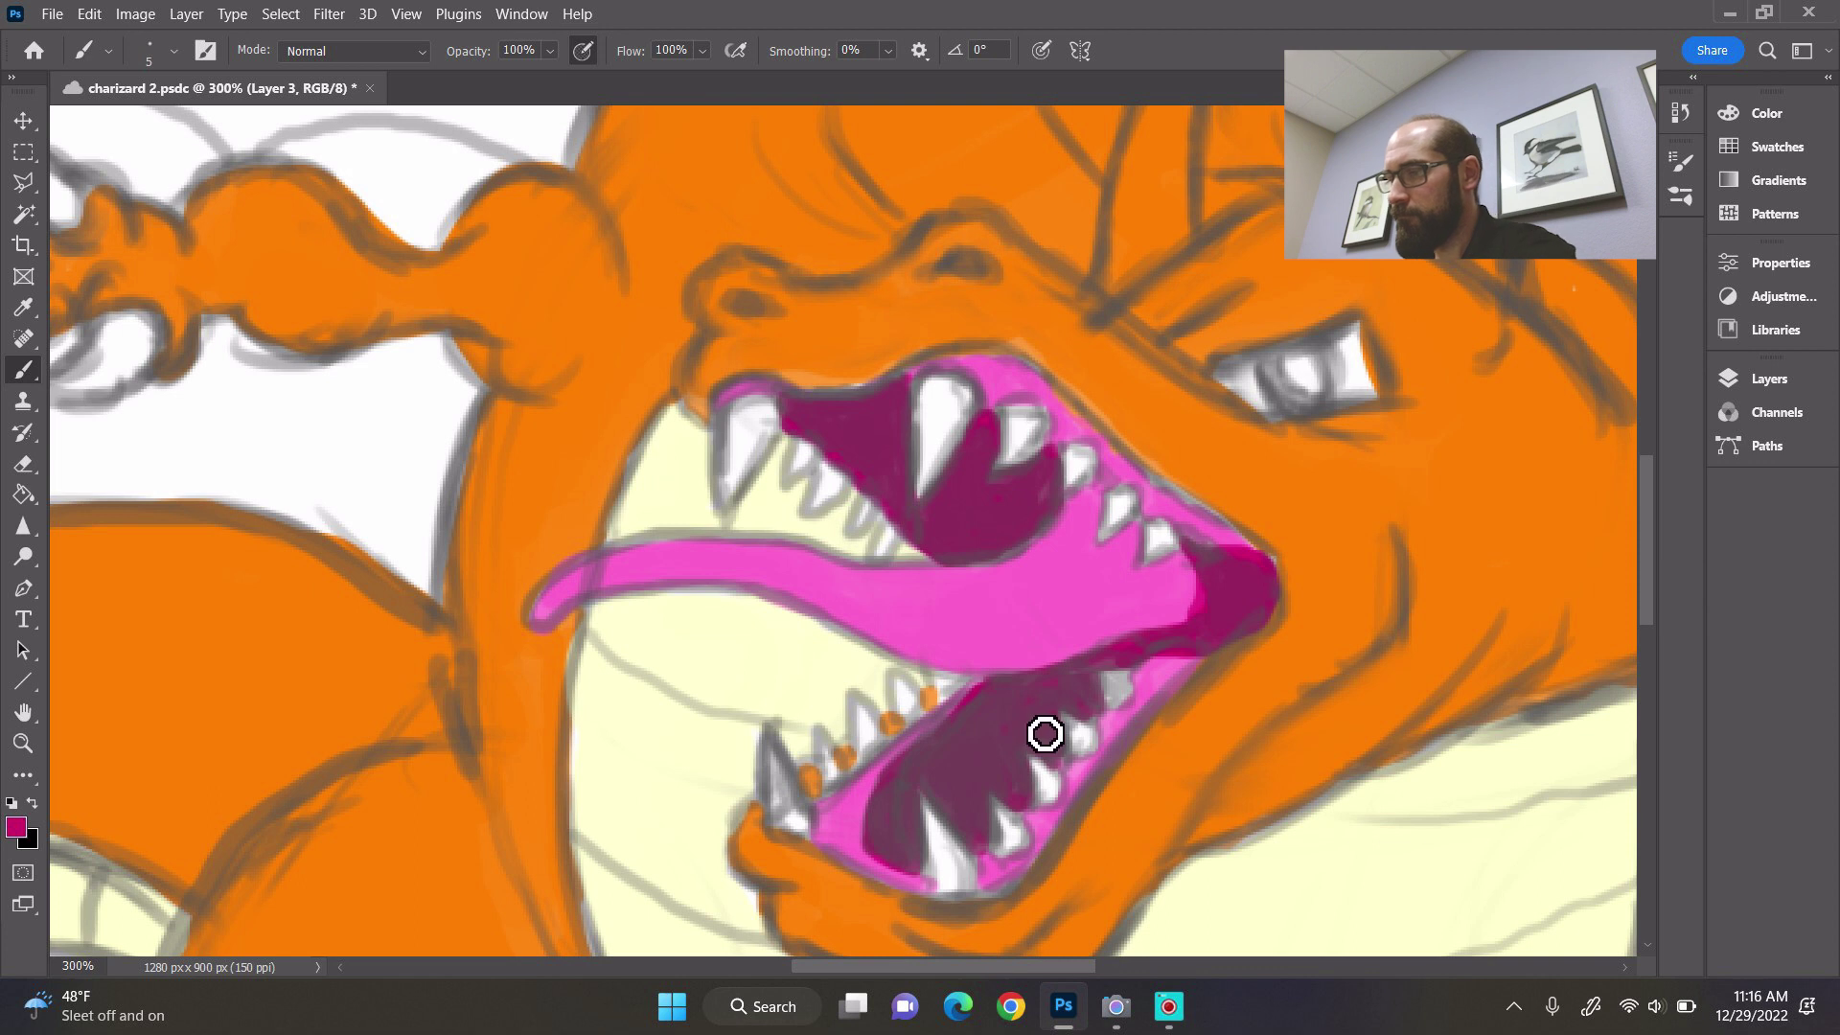
- With a smaller brush, fill dark magenta by the lower teeth, upper fang and small upper teeth
key(bracketleft)
mouse_move(826, 855)
mouse_down()
mouse_move(825, 834)
mouse_move(818, 850)
mouse_up()
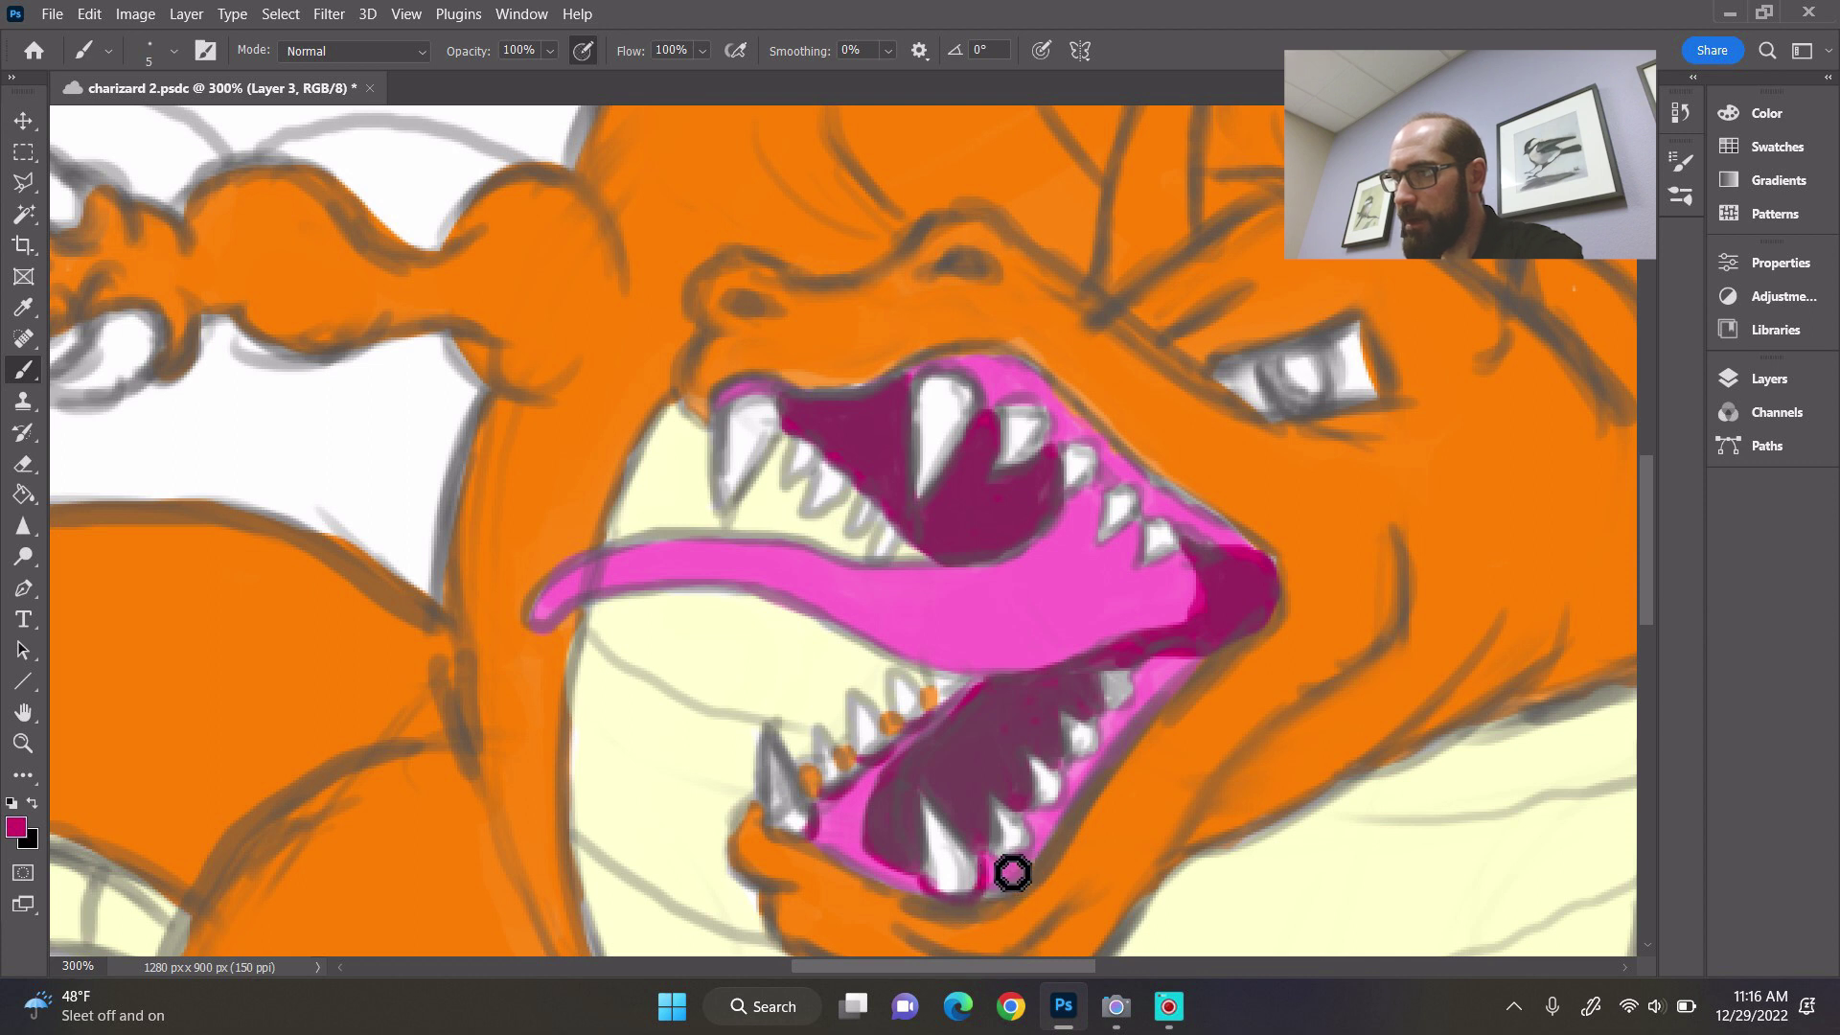
mouse_move(1007, 874)
mouse_down()
mouse_move(1051, 819)
mouse_move(1086, 810)
mouse_move(1072, 820)
mouse_move(1092, 771)
mouse_move(1120, 775)
mouse_move(1102, 778)
mouse_move(1139, 715)
mouse_move(1154, 724)
mouse_move(1120, 639)
mouse_move(1146, 706)
mouse_up()
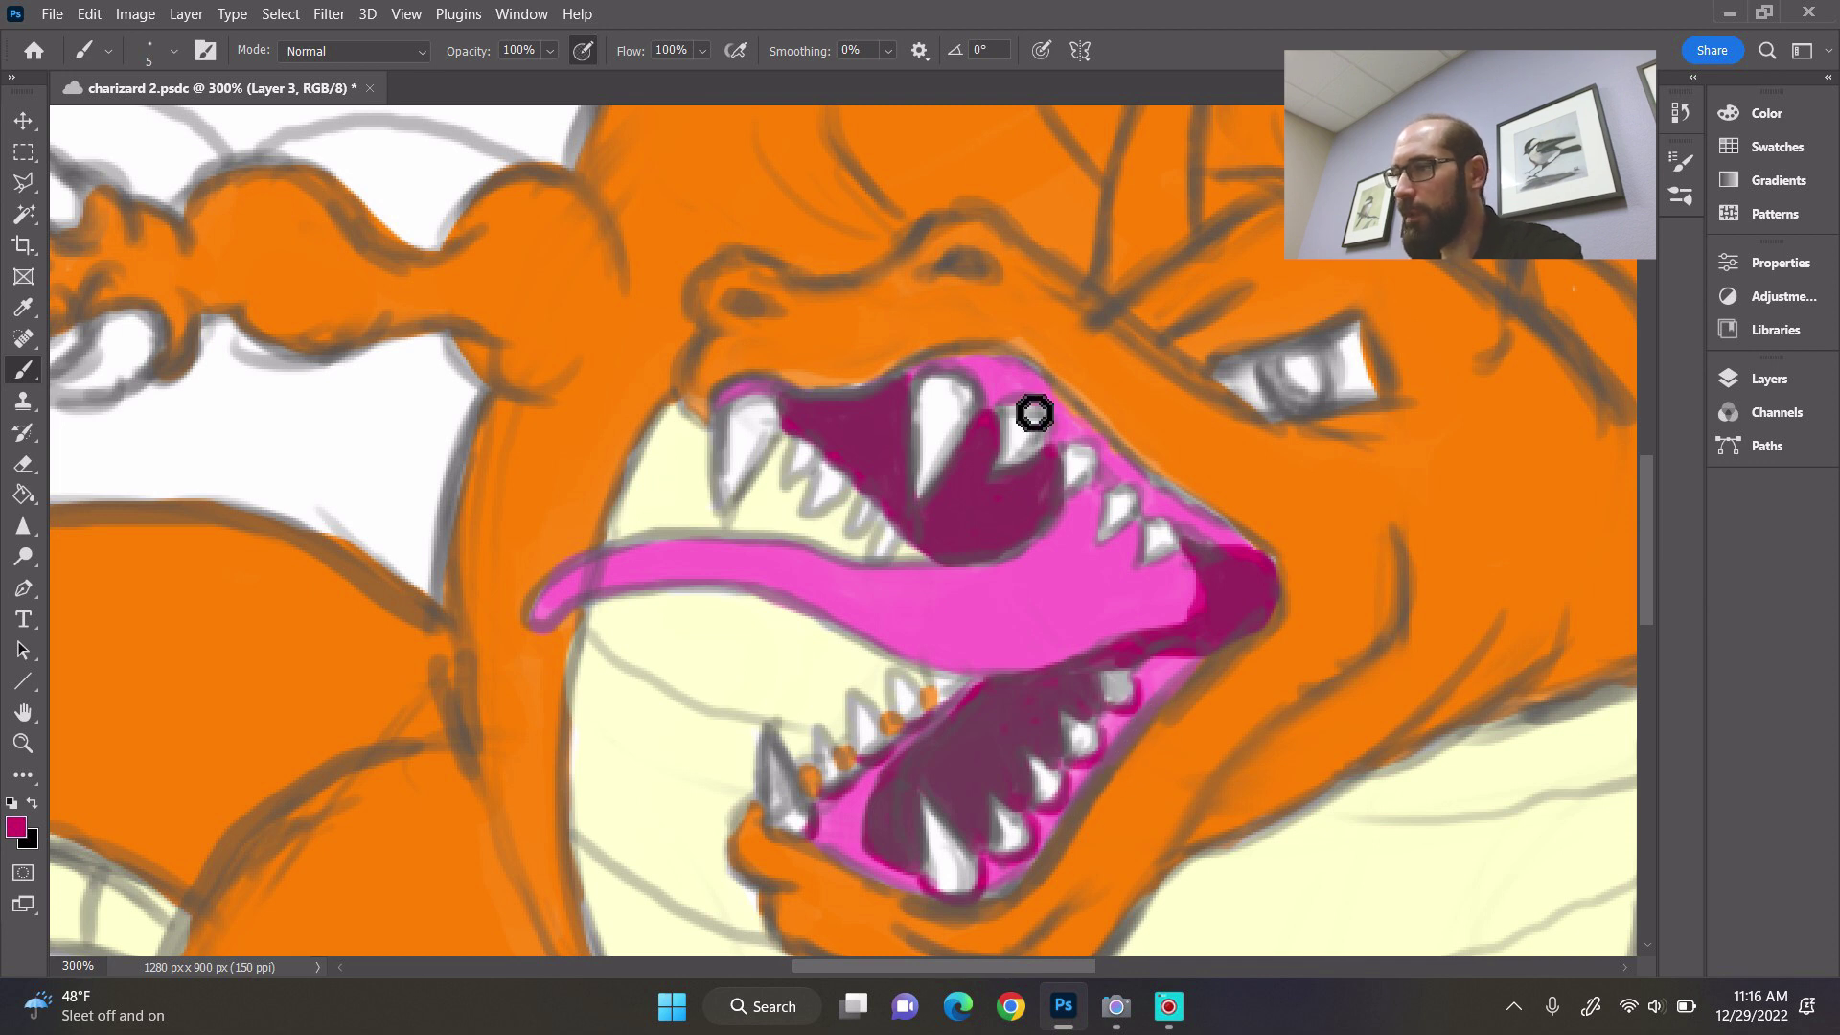
mouse_move(1034, 412)
mouse_down()
mouse_move(962, 395)
mouse_move(929, 407)
mouse_move(955, 391)
mouse_move(925, 401)
mouse_move(969, 385)
mouse_move(1076, 445)
mouse_move(1077, 479)
mouse_move(1121, 465)
mouse_move(1123, 517)
mouse_move(1156, 506)
mouse_move(1155, 531)
mouse_move(1228, 571)
mouse_up()
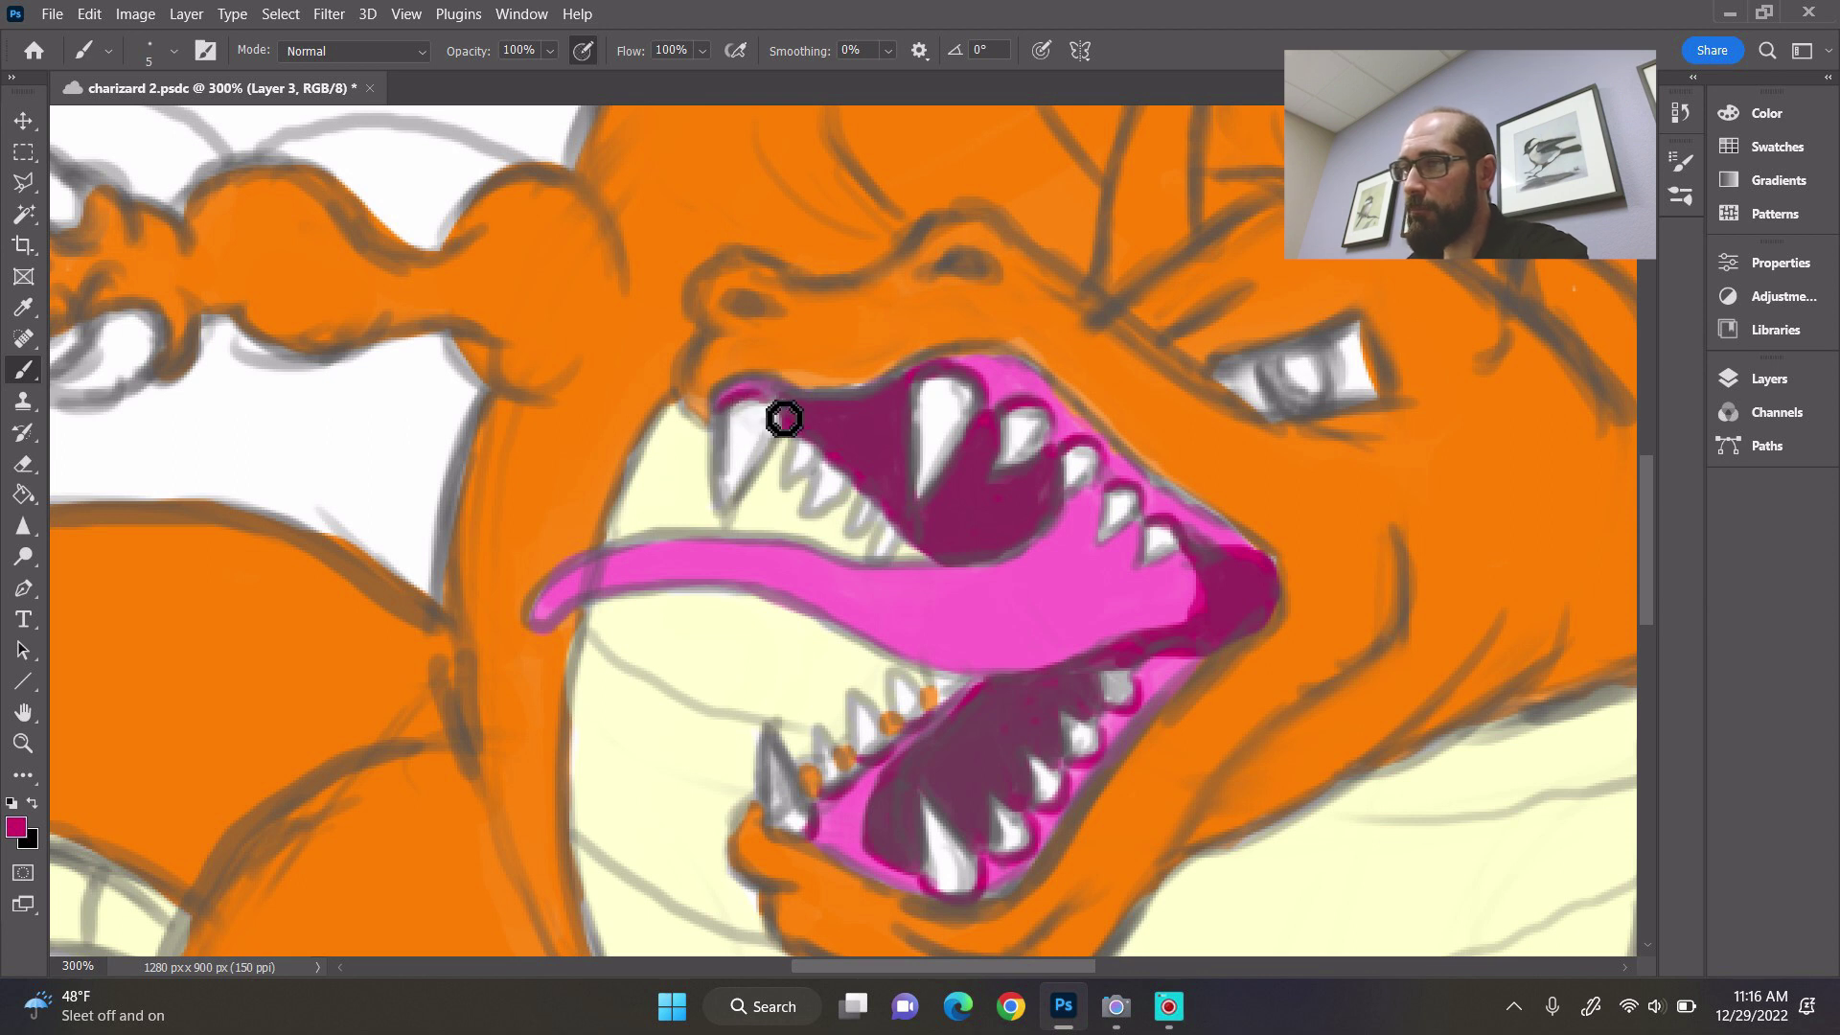
drag(797, 438, 844, 461)
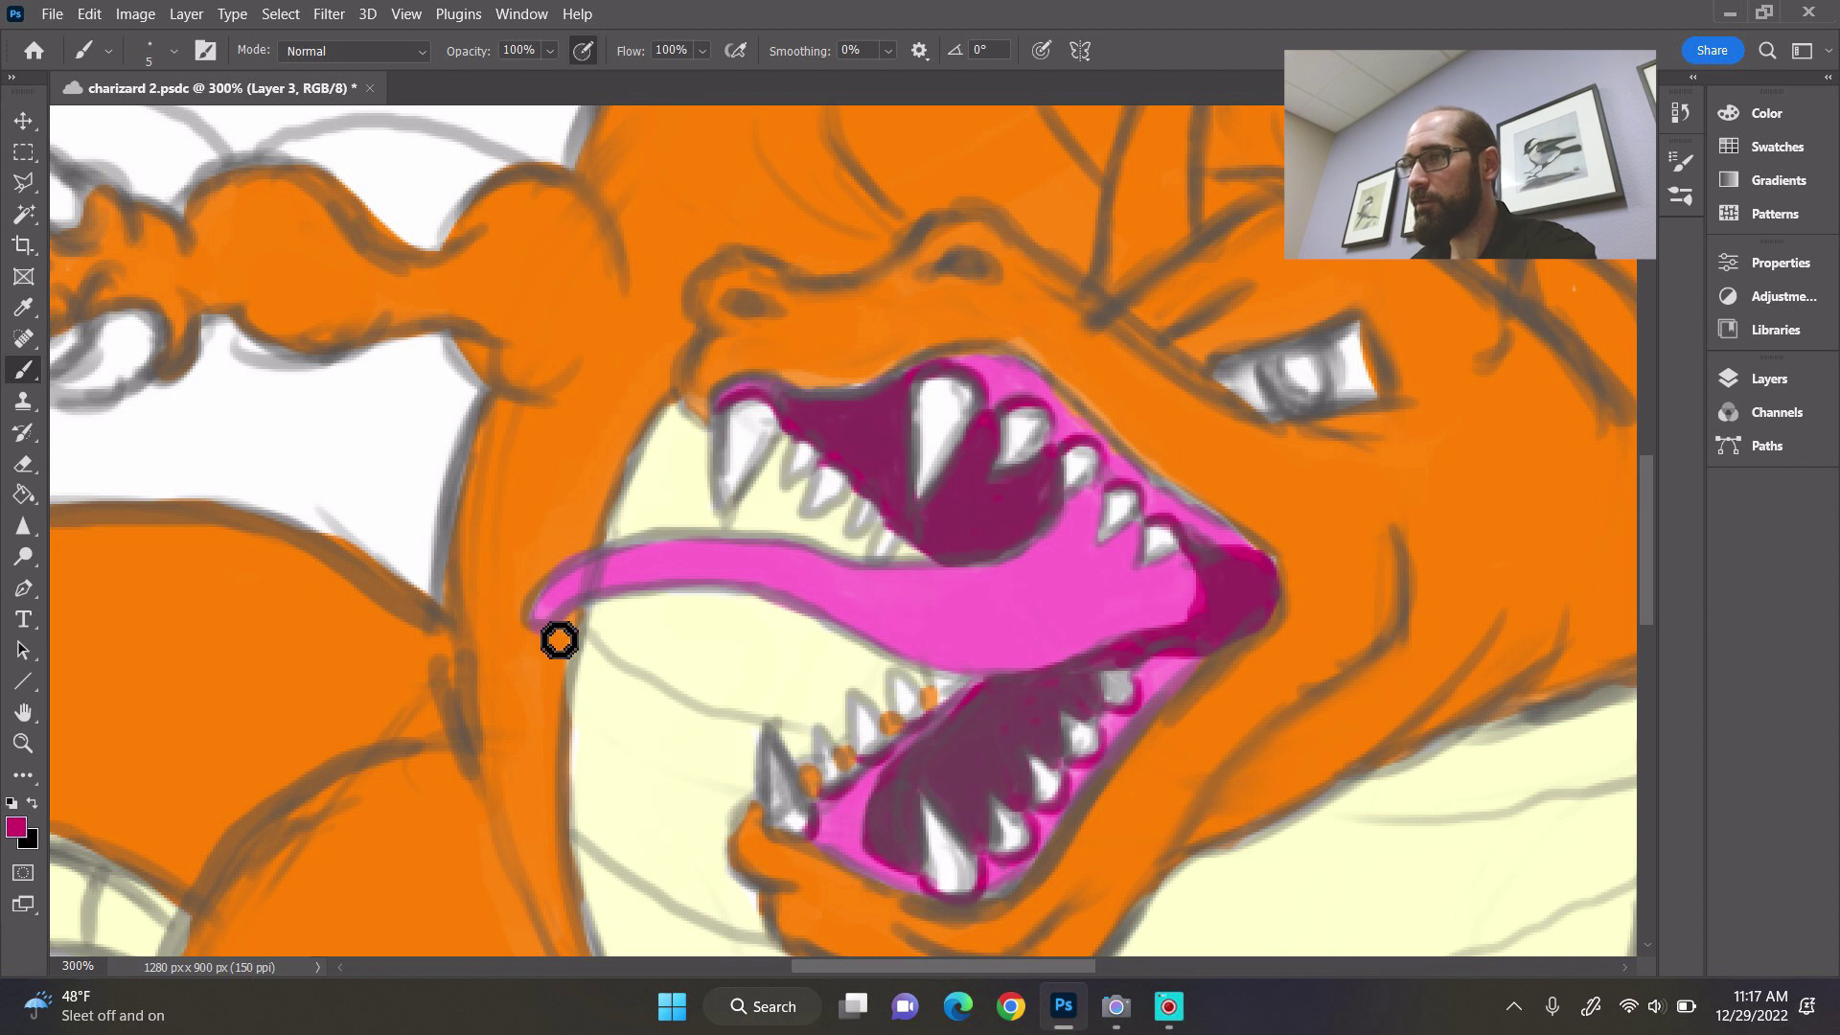
- Round the tongue tip, then trace the upper jaw's inner edge and lower jaw's left edge dark magenta
drag(553, 630, 559, 641)
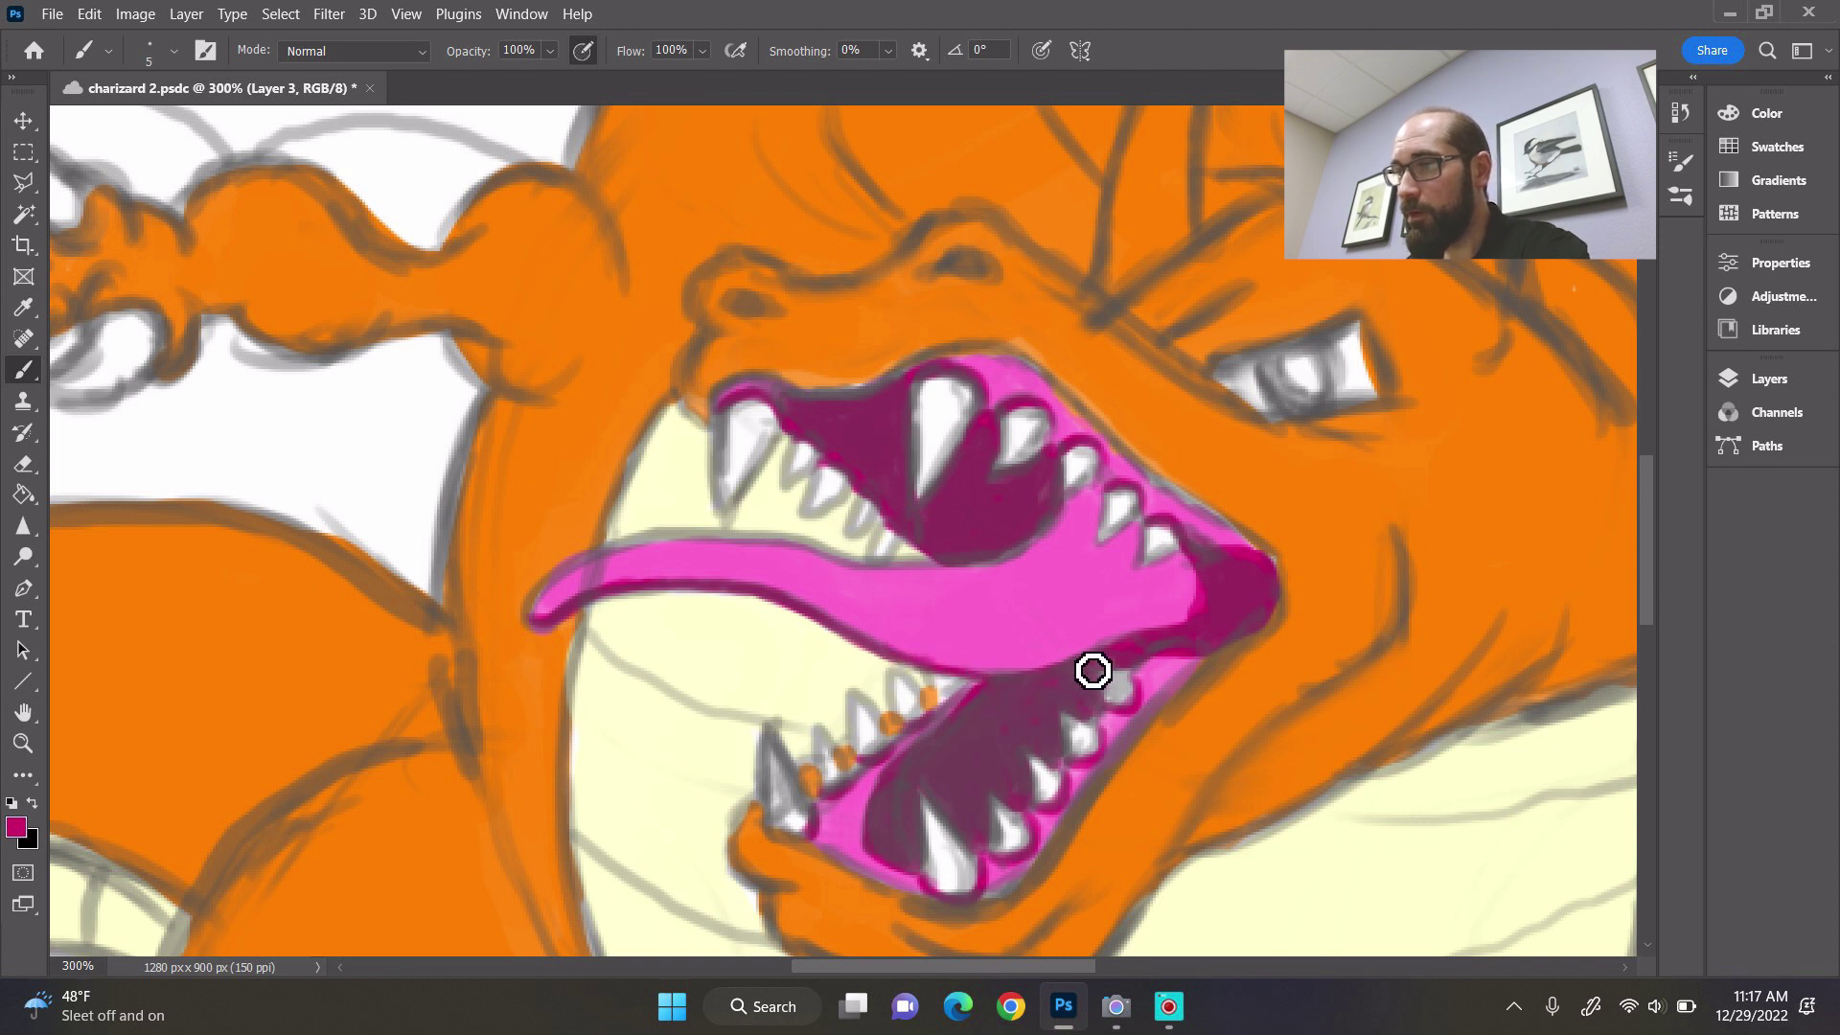
mouse_move(552, 636)
mouse_down()
mouse_move(581, 588)
mouse_move(553, 619)
mouse_move(664, 556)
mouse_move(699, 554)
mouse_move(650, 564)
mouse_move(809, 559)
mouse_move(912, 582)
mouse_up()
drag(945, 583, 1049, 554)
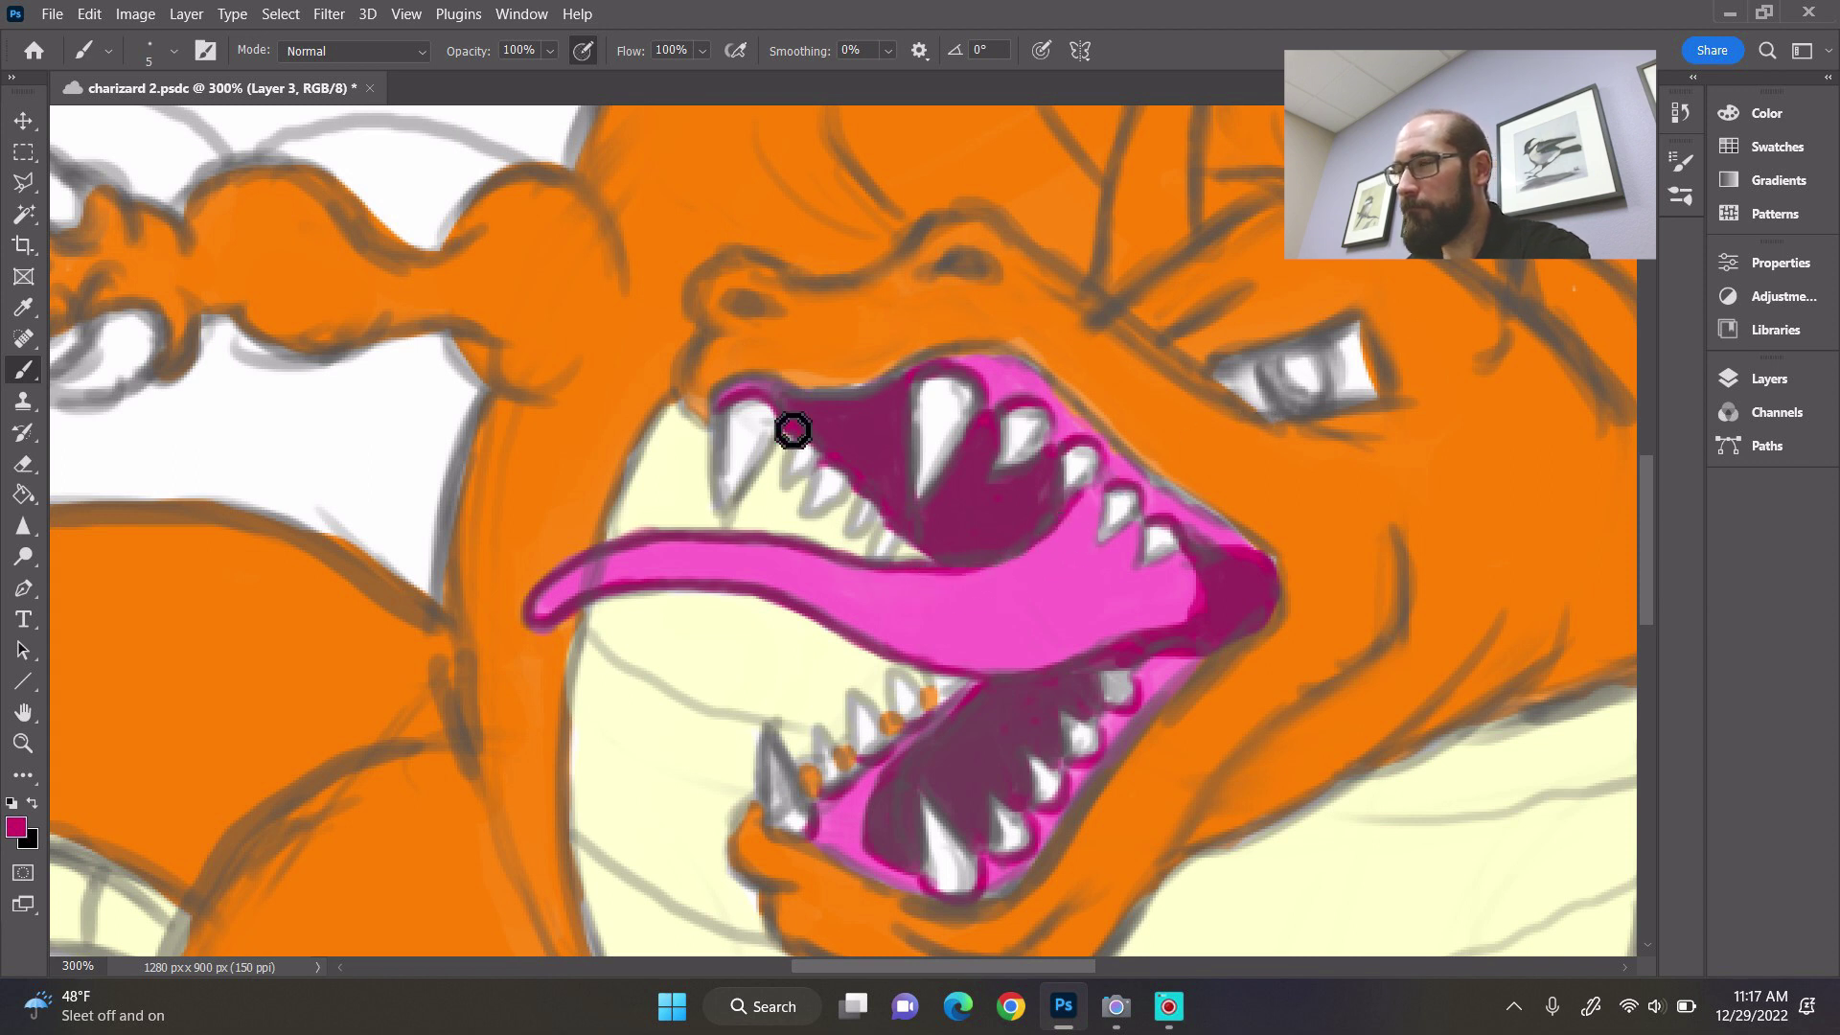
mouse_move(736, 408)
mouse_down()
mouse_move(889, 407)
mouse_move(1042, 355)
mouse_move(990, 369)
mouse_move(1082, 414)
mouse_move(1055, 390)
mouse_move(1269, 583)
mouse_up()
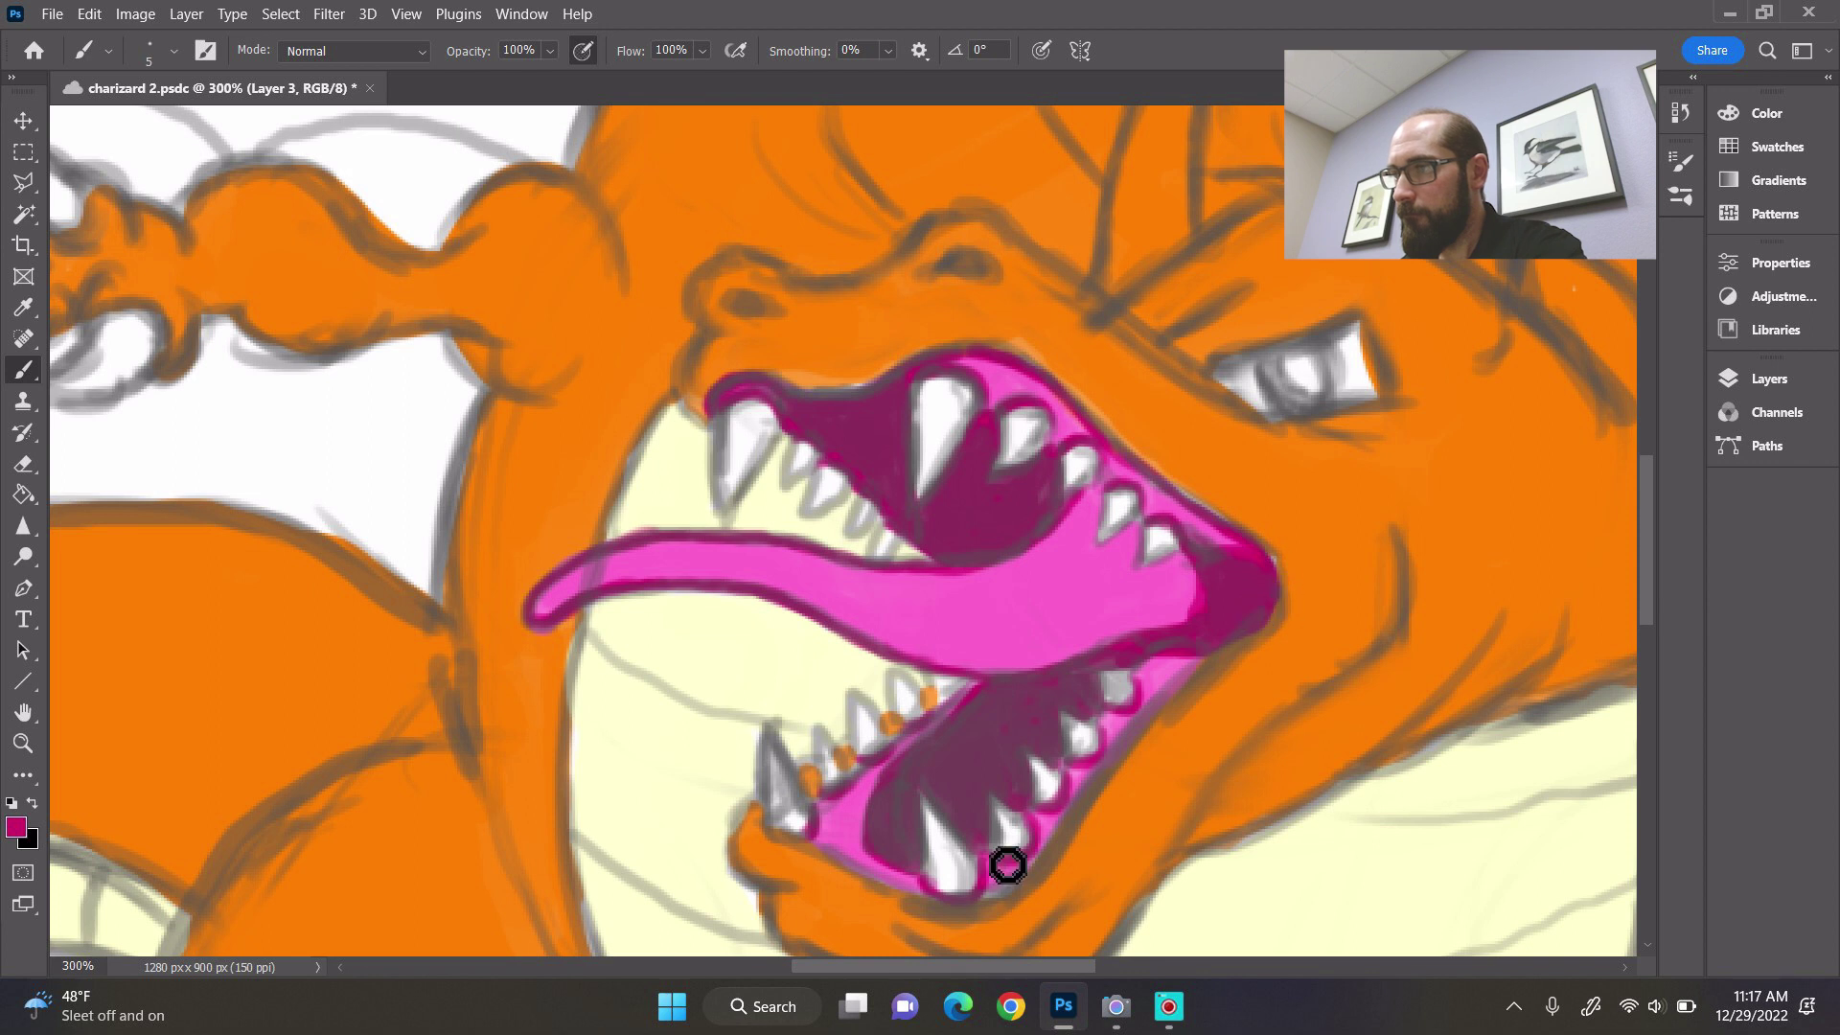
mouse_move(762, 816)
mouse_down()
mouse_move(821, 861)
mouse_move(788, 860)
mouse_move(936, 918)
mouse_move(915, 911)
mouse_move(1024, 925)
mouse_move(997, 912)
mouse_move(1054, 892)
mouse_move(1017, 923)
mouse_move(1055, 882)
mouse_move(1048, 902)
mouse_move(1249, 620)
mouse_up()
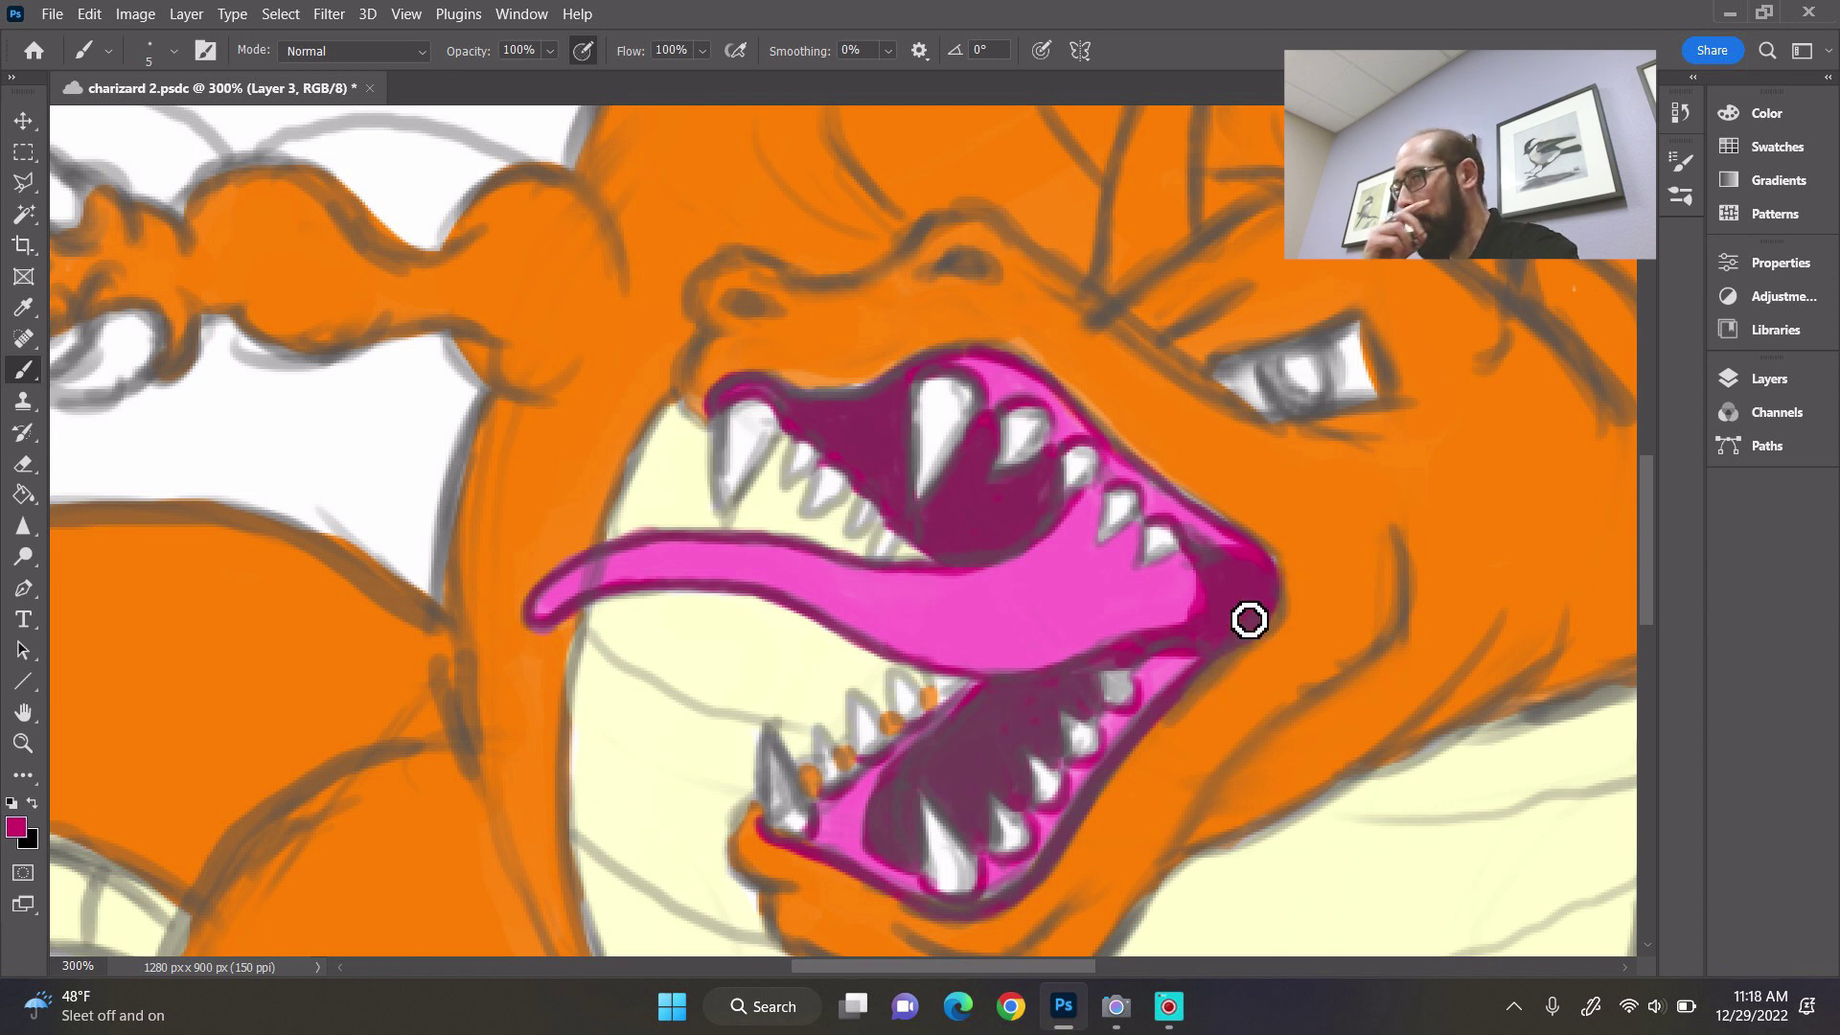
- Save the drawing and start choosing a new foreground colour, moving the hue to bright cyan
scroll(1249, 620, down, 5)
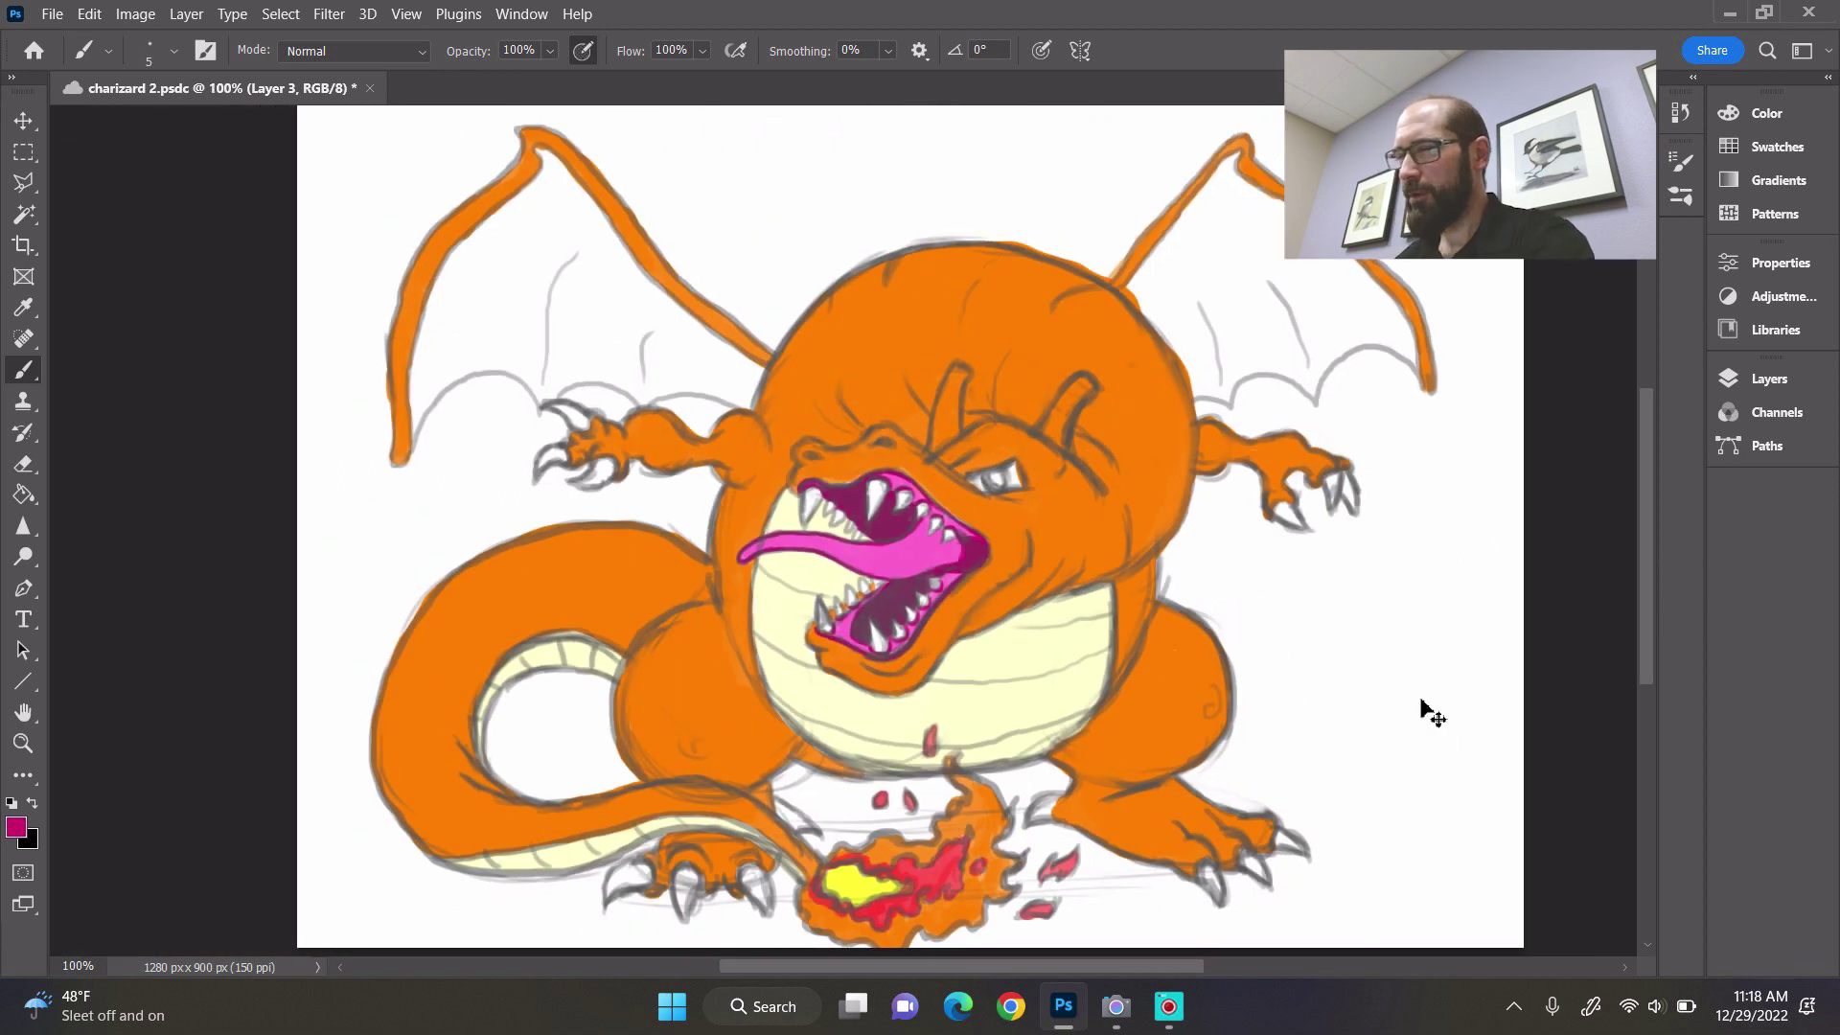
key(ctrl+s)
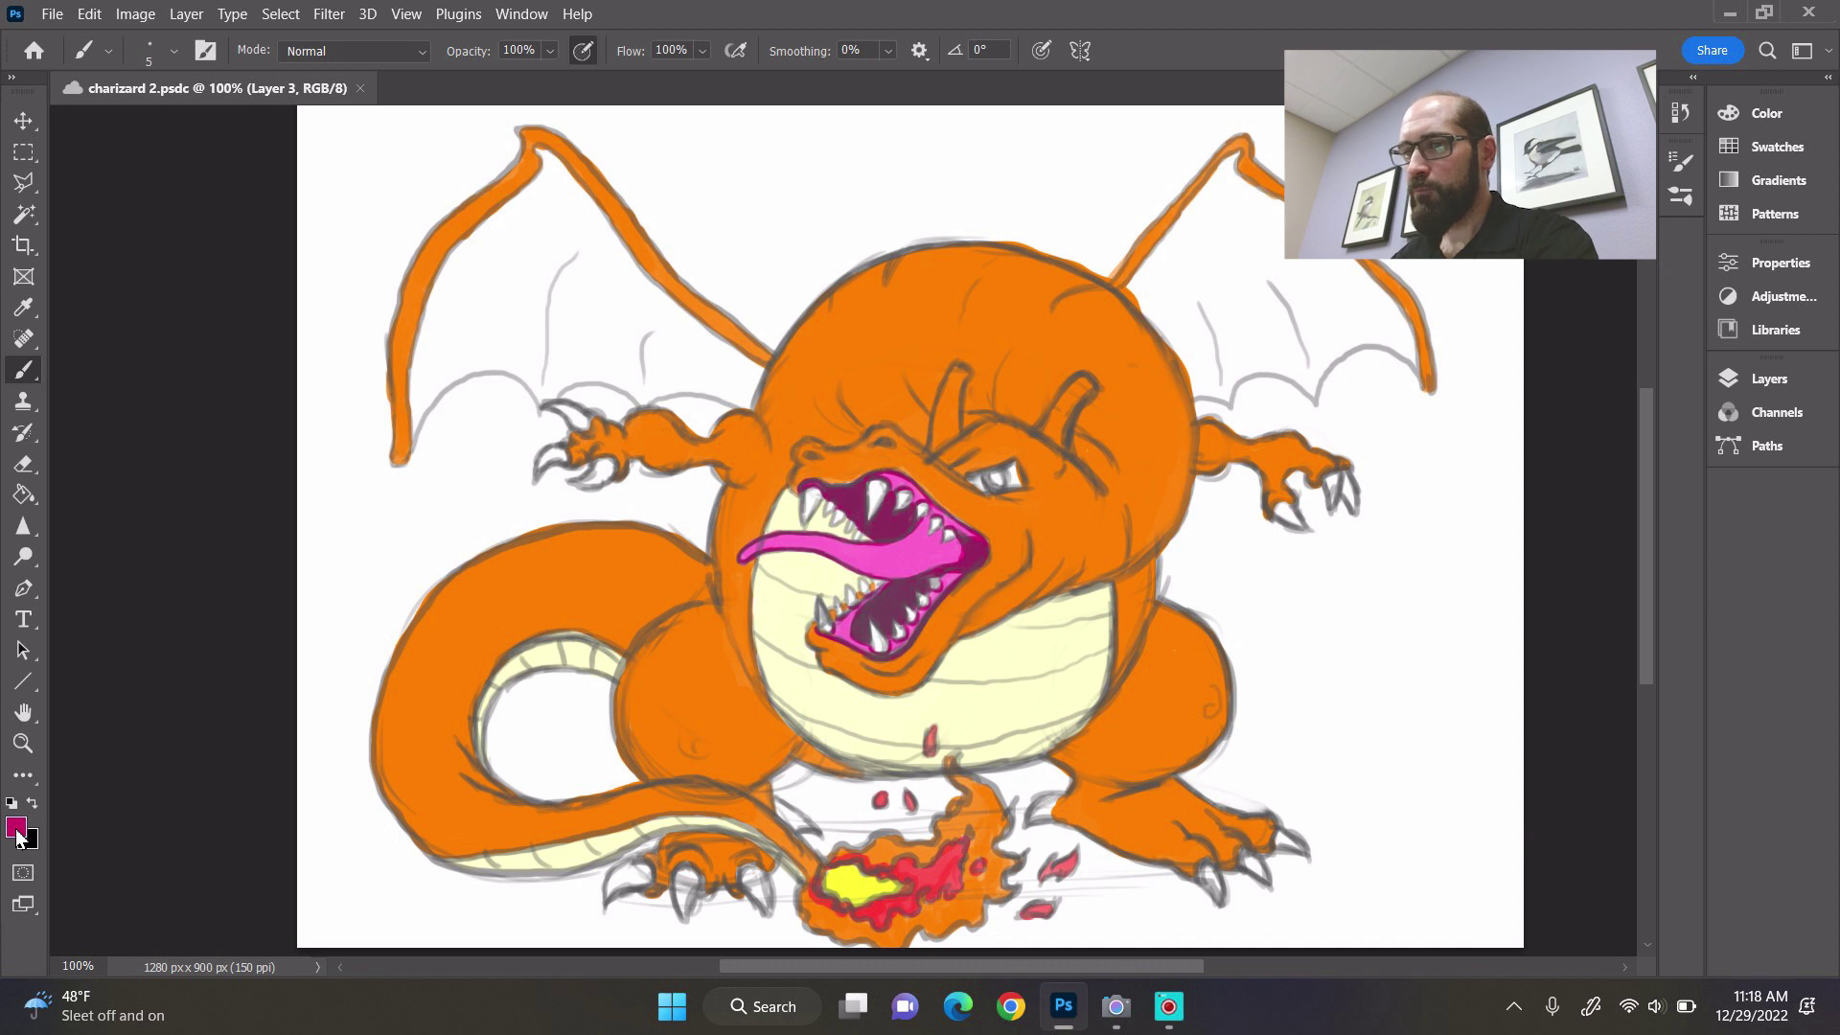
click(16, 830)
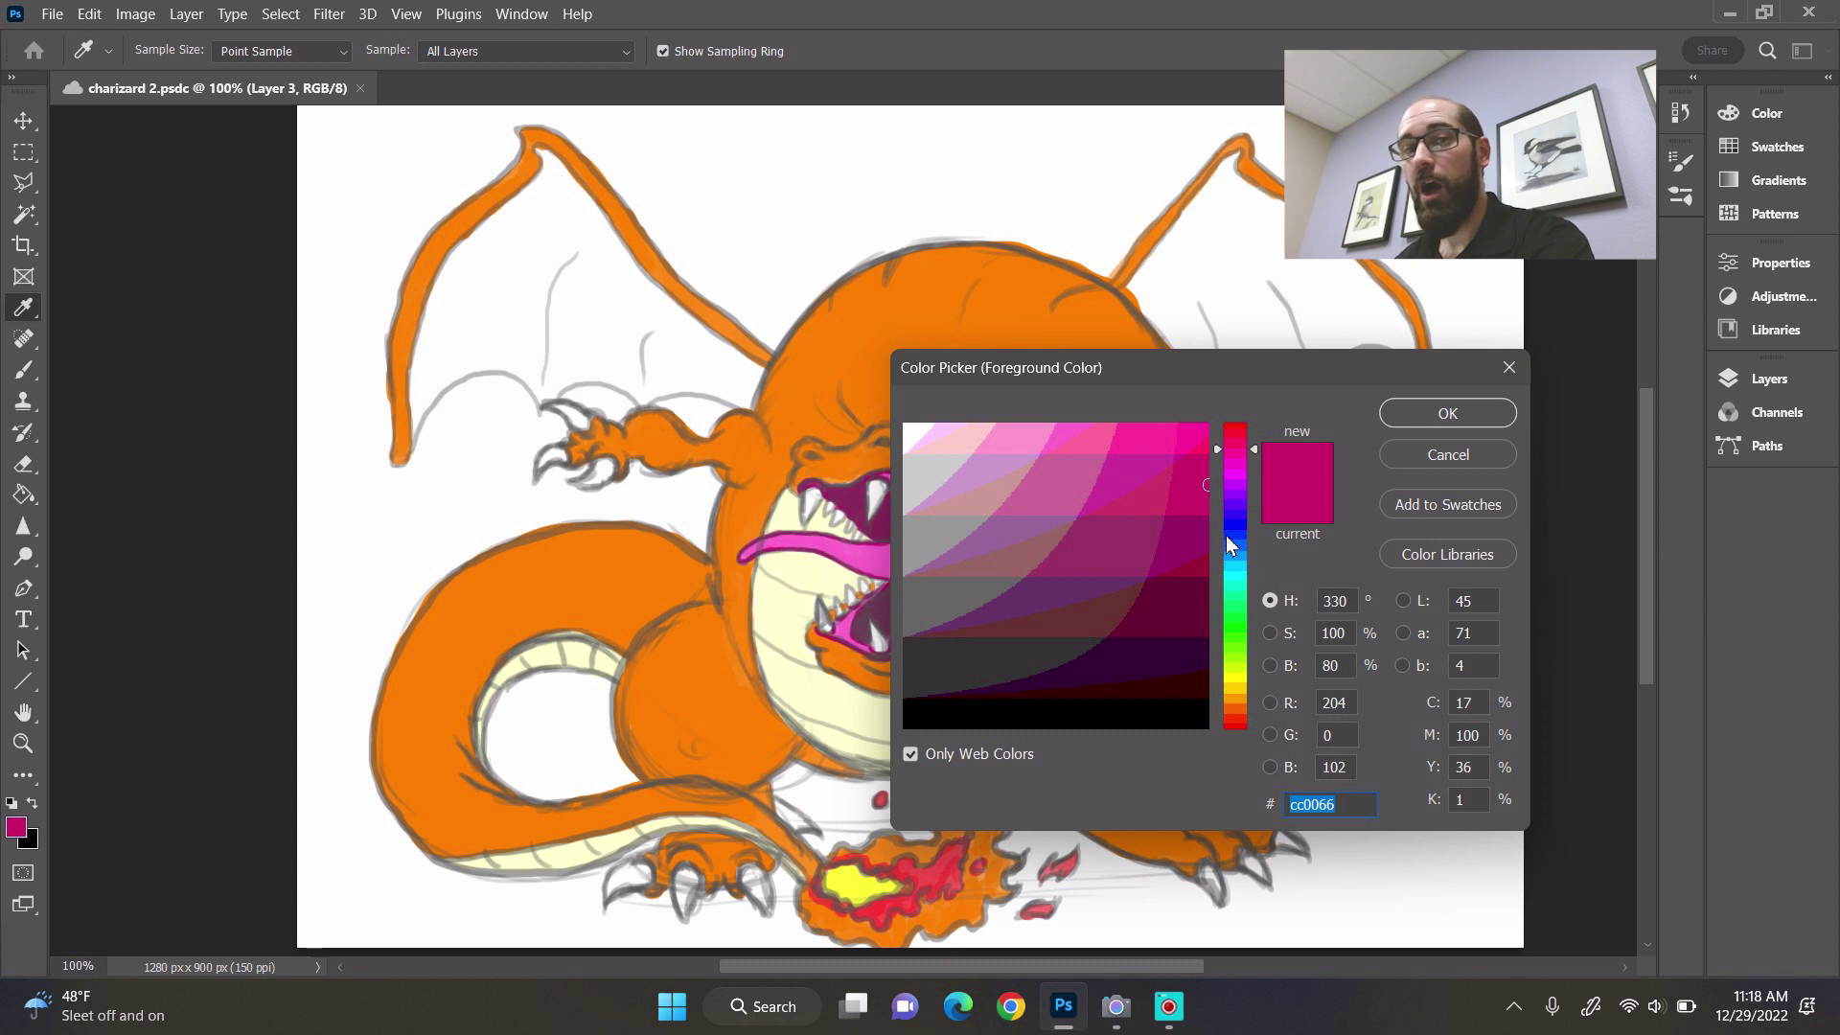
click(1238, 560)
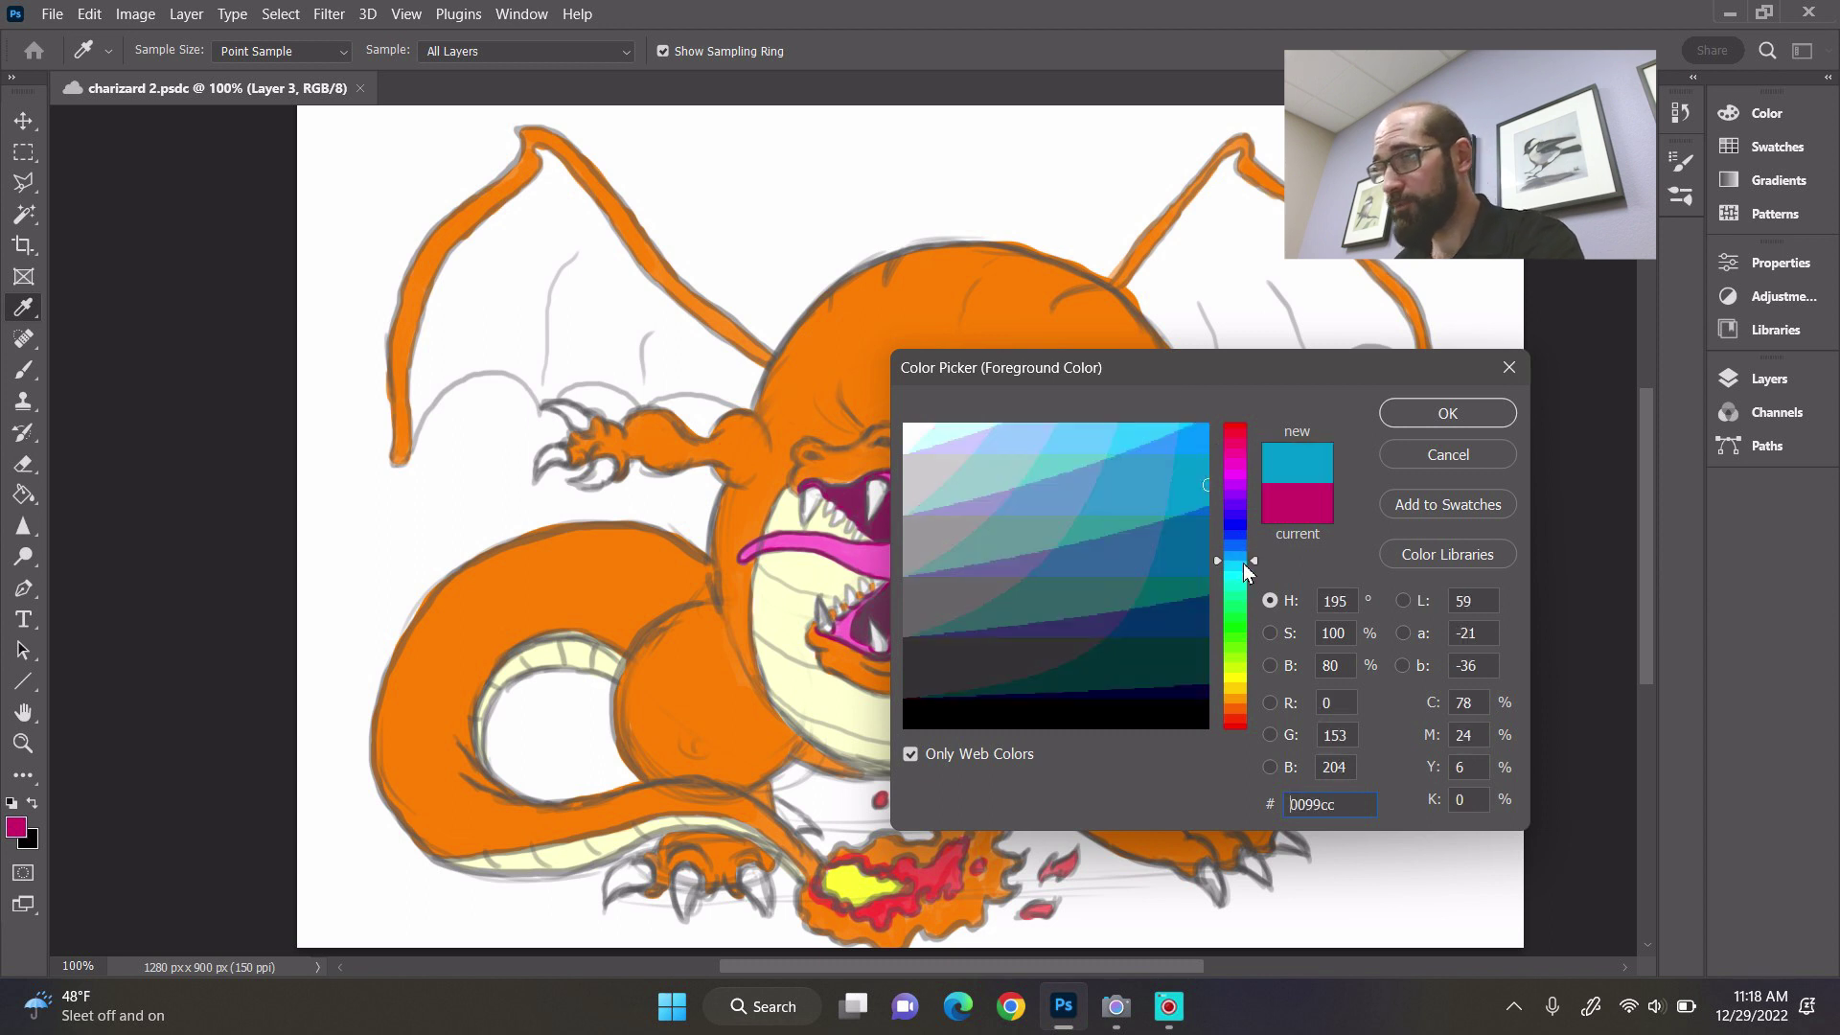
click(1242, 574)
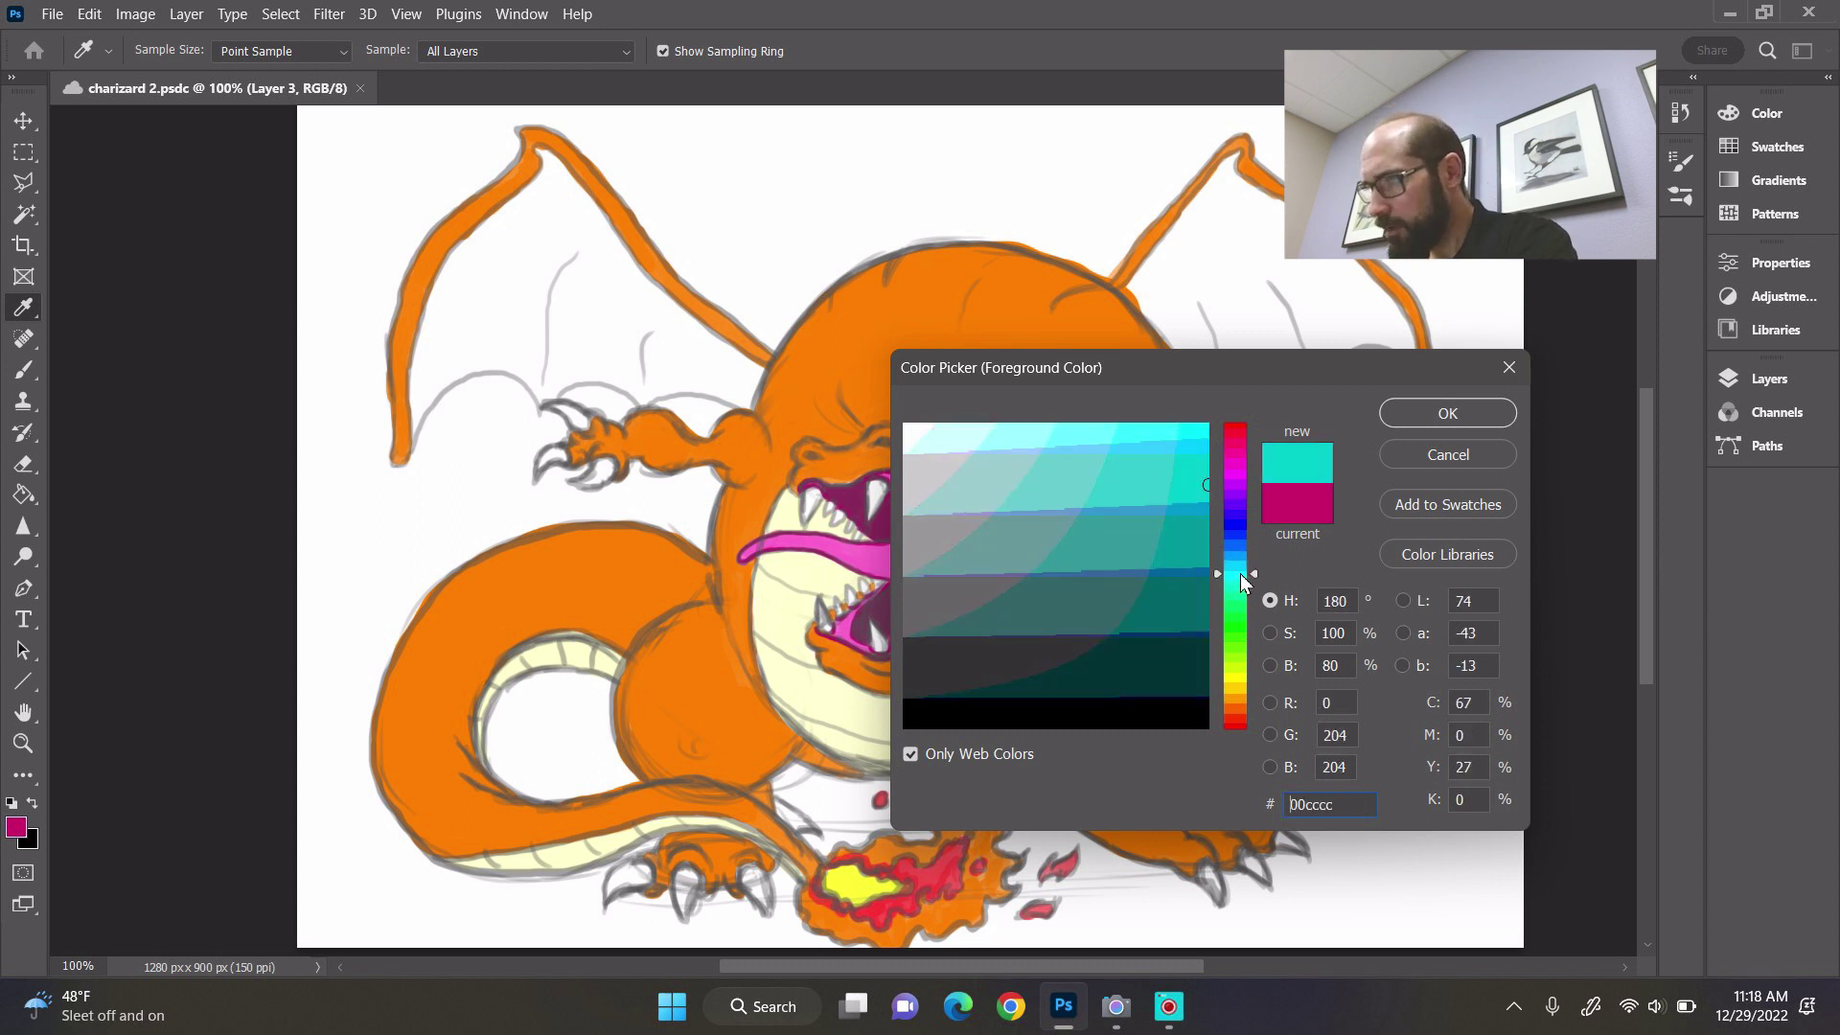
click(1199, 444)
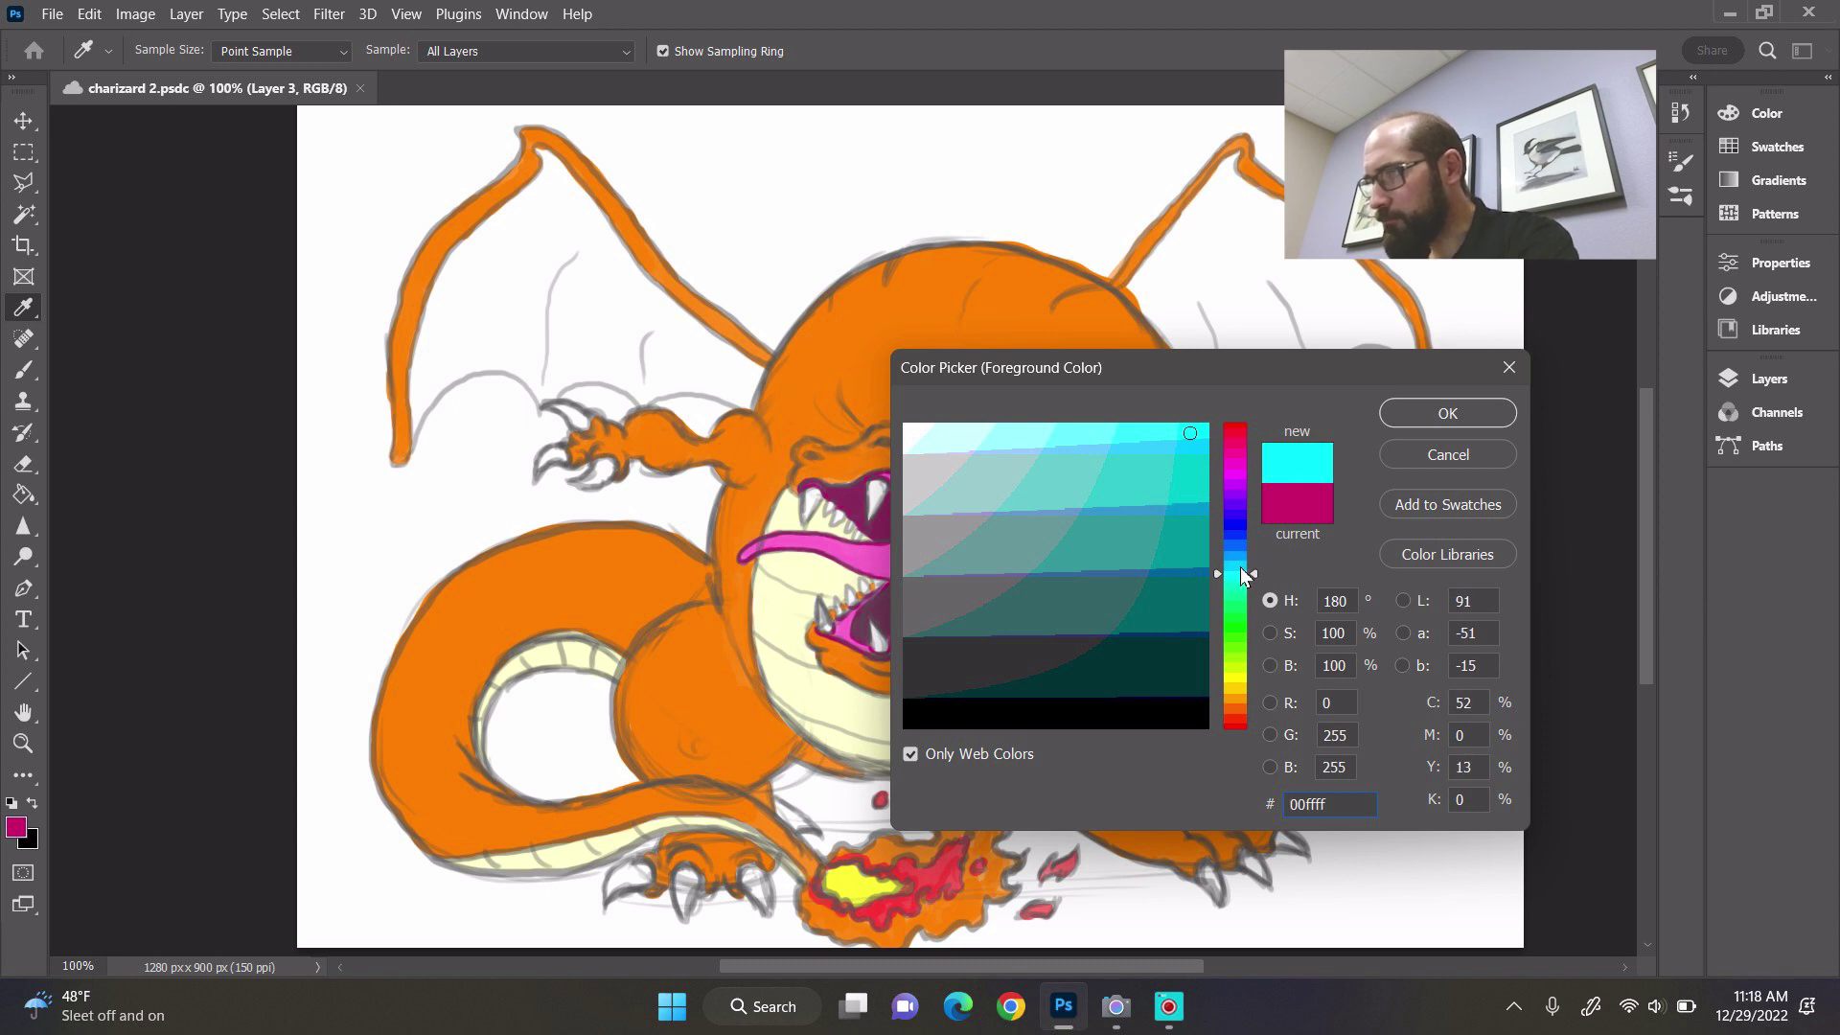
- Try several blues and teals, settling on light aqua blue #33ccff
click(1241, 566)
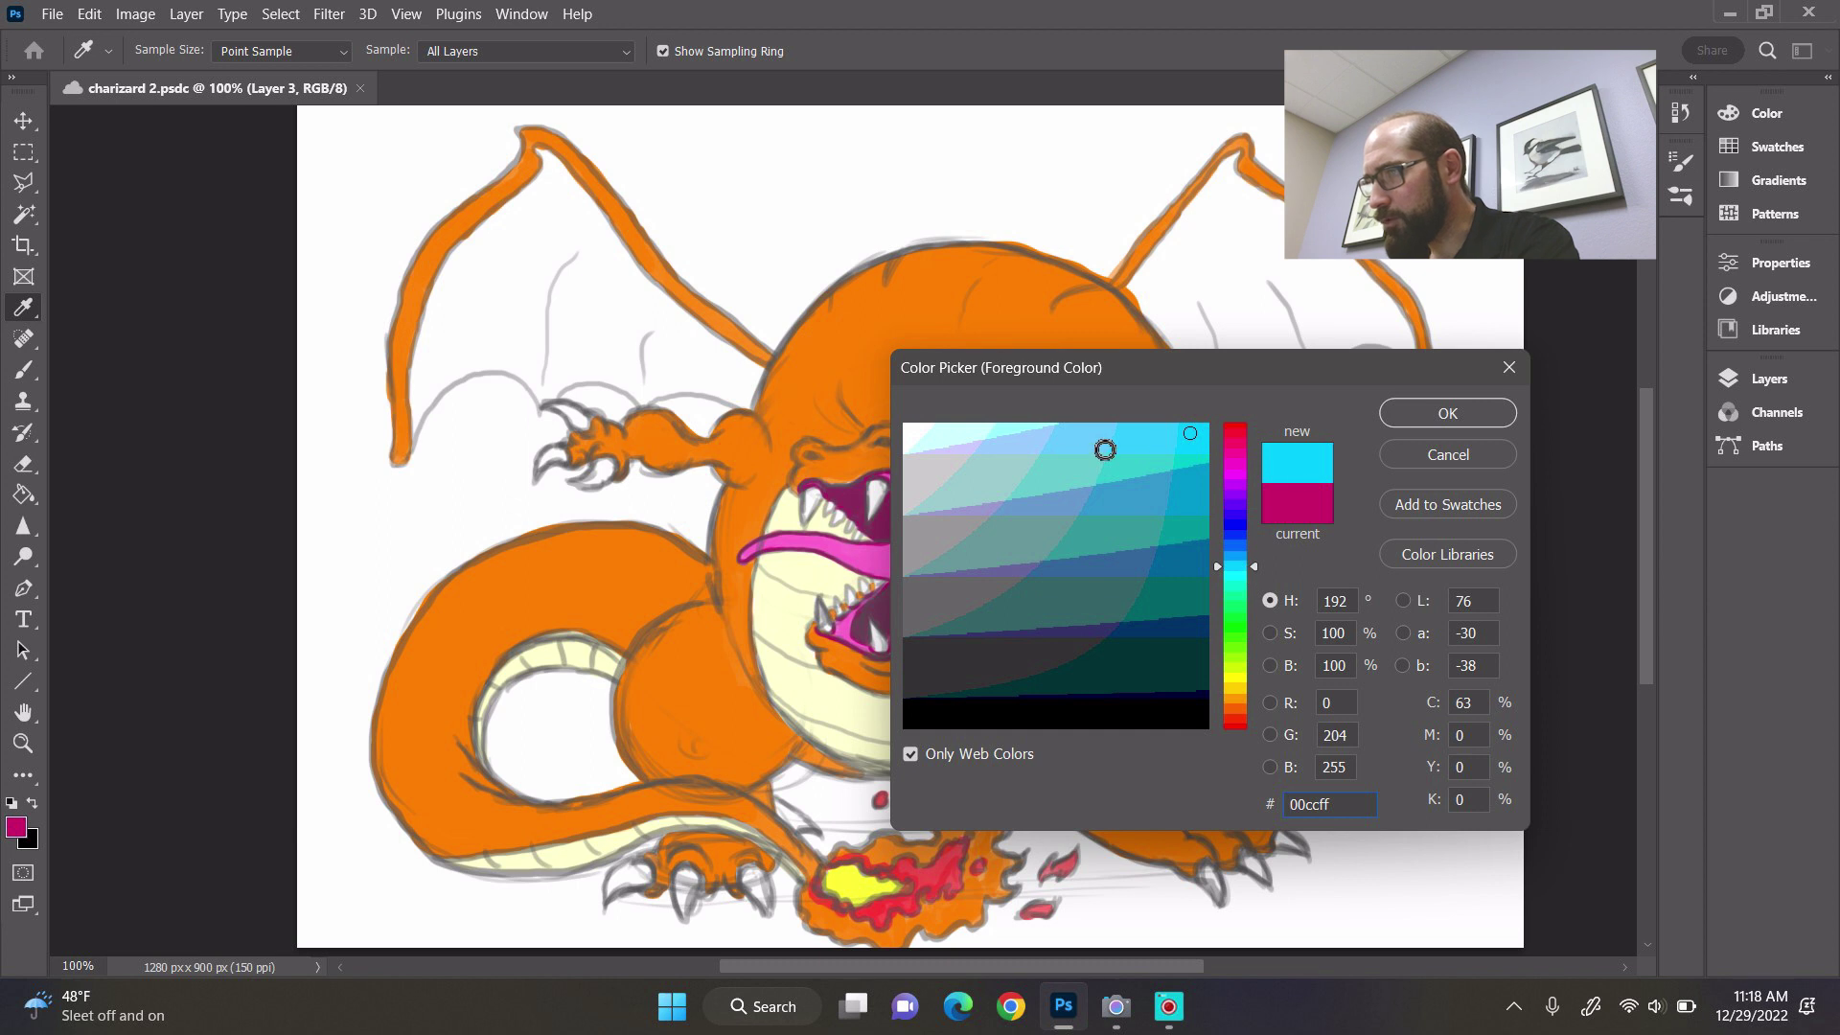
click(1085, 442)
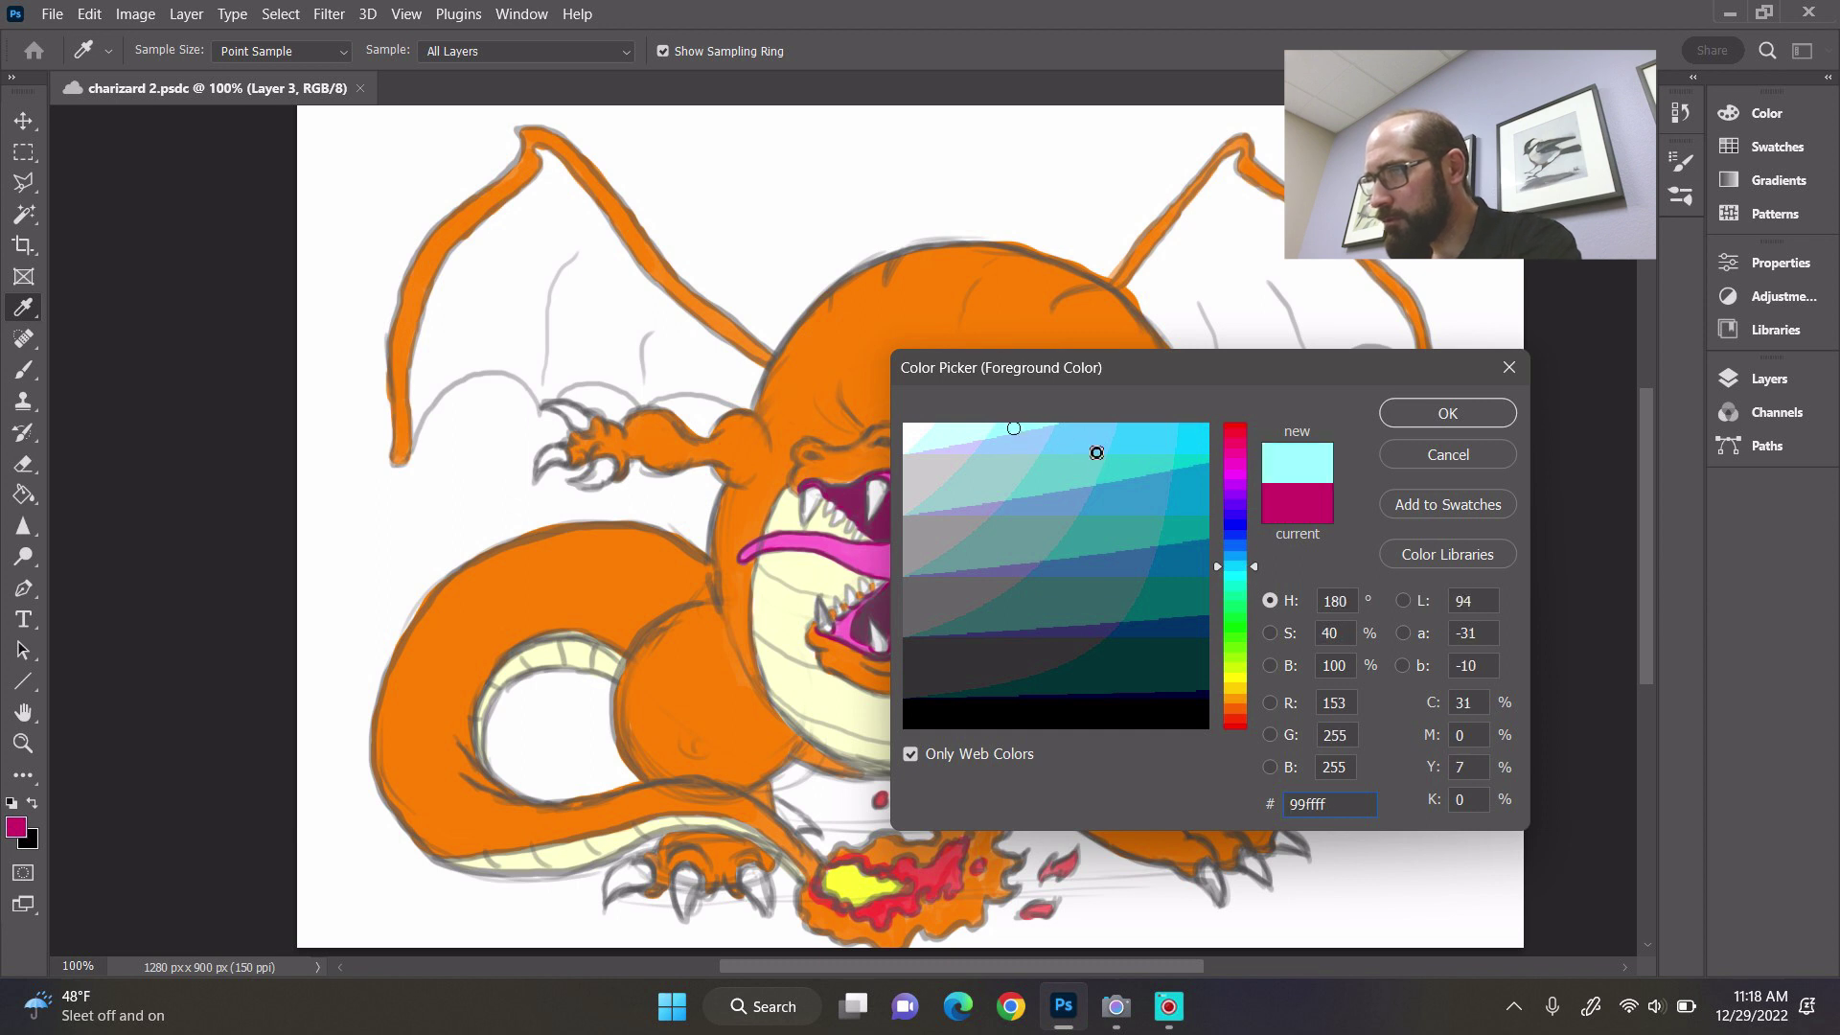
click(1243, 575)
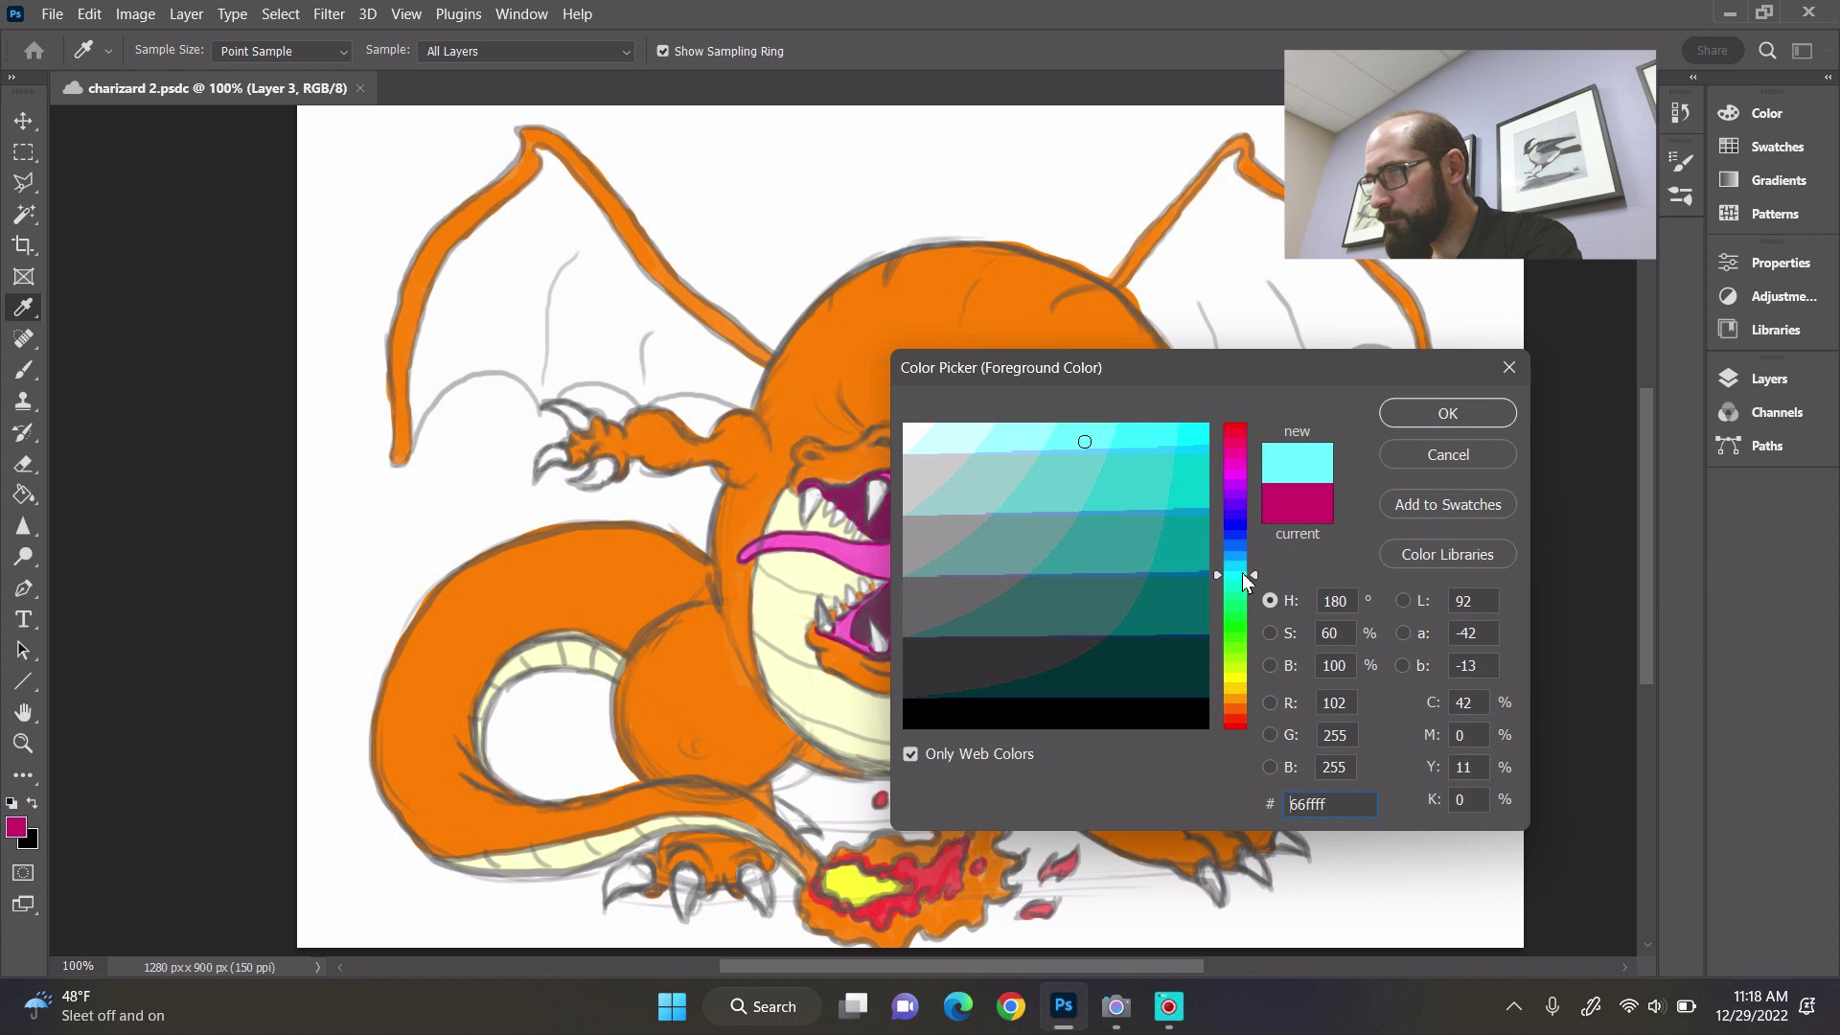
drag(1187, 445, 1194, 479)
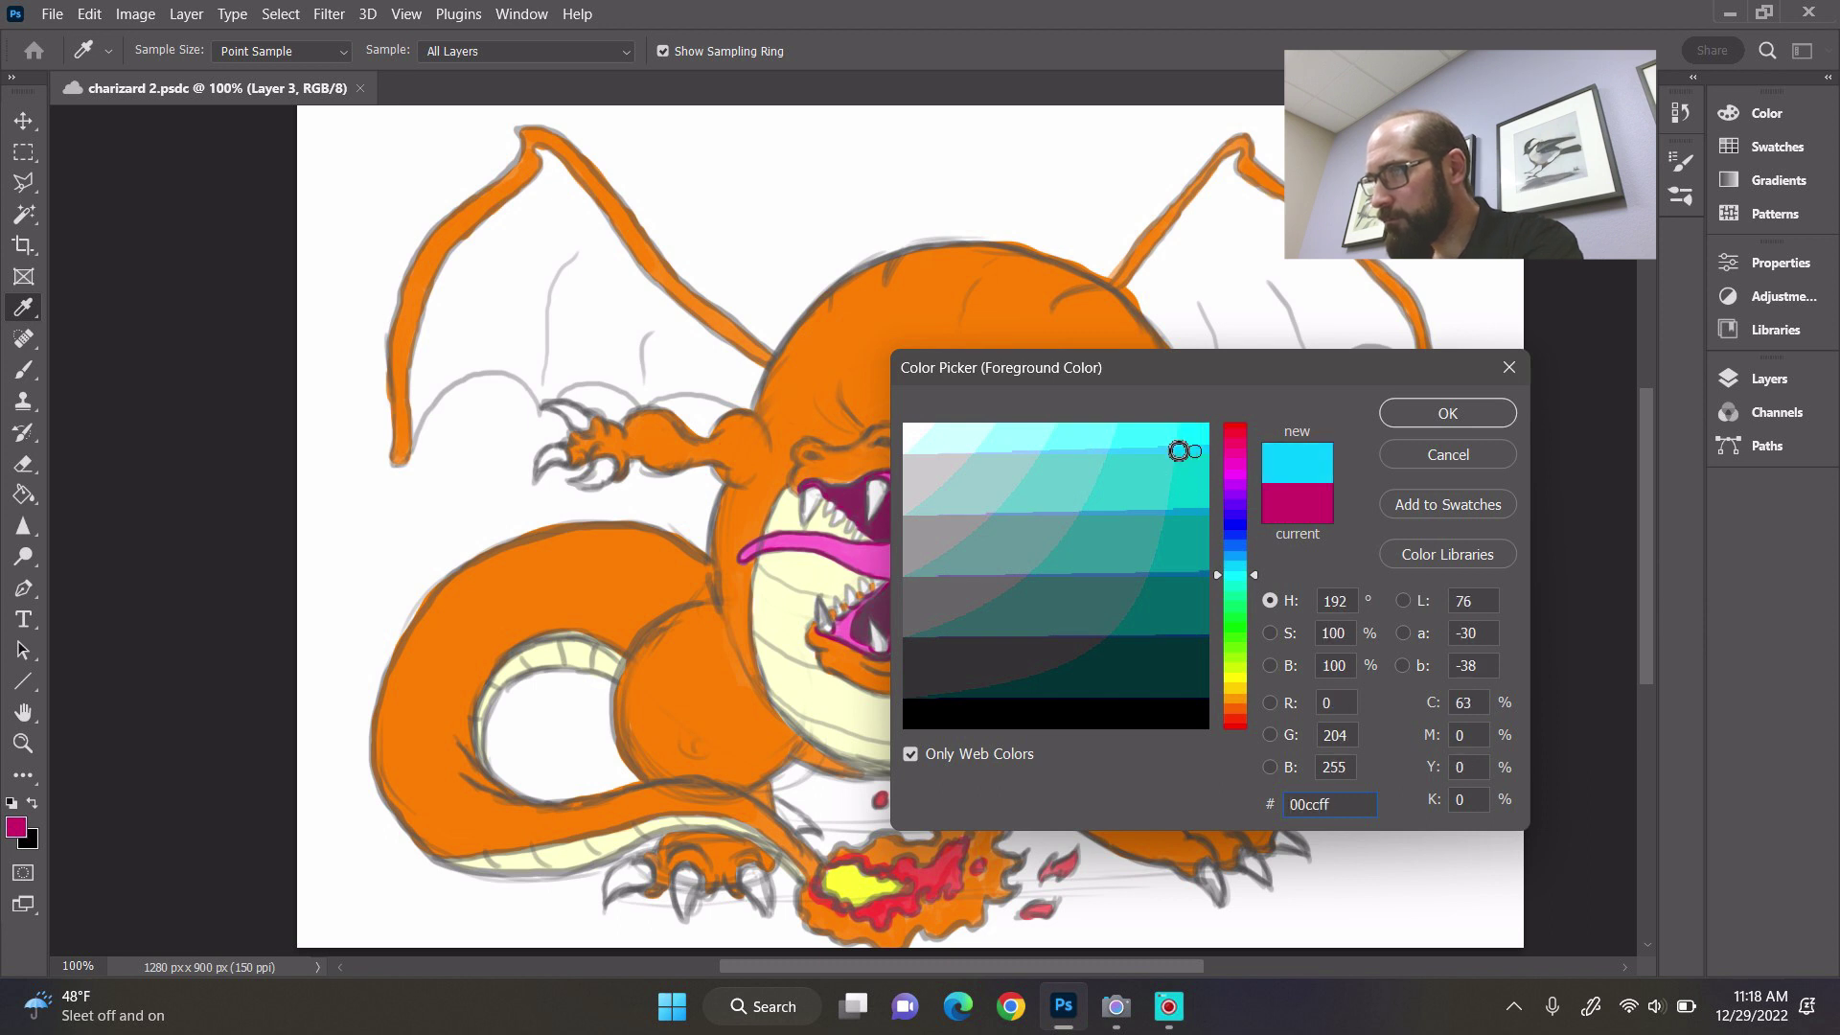
click(1181, 444)
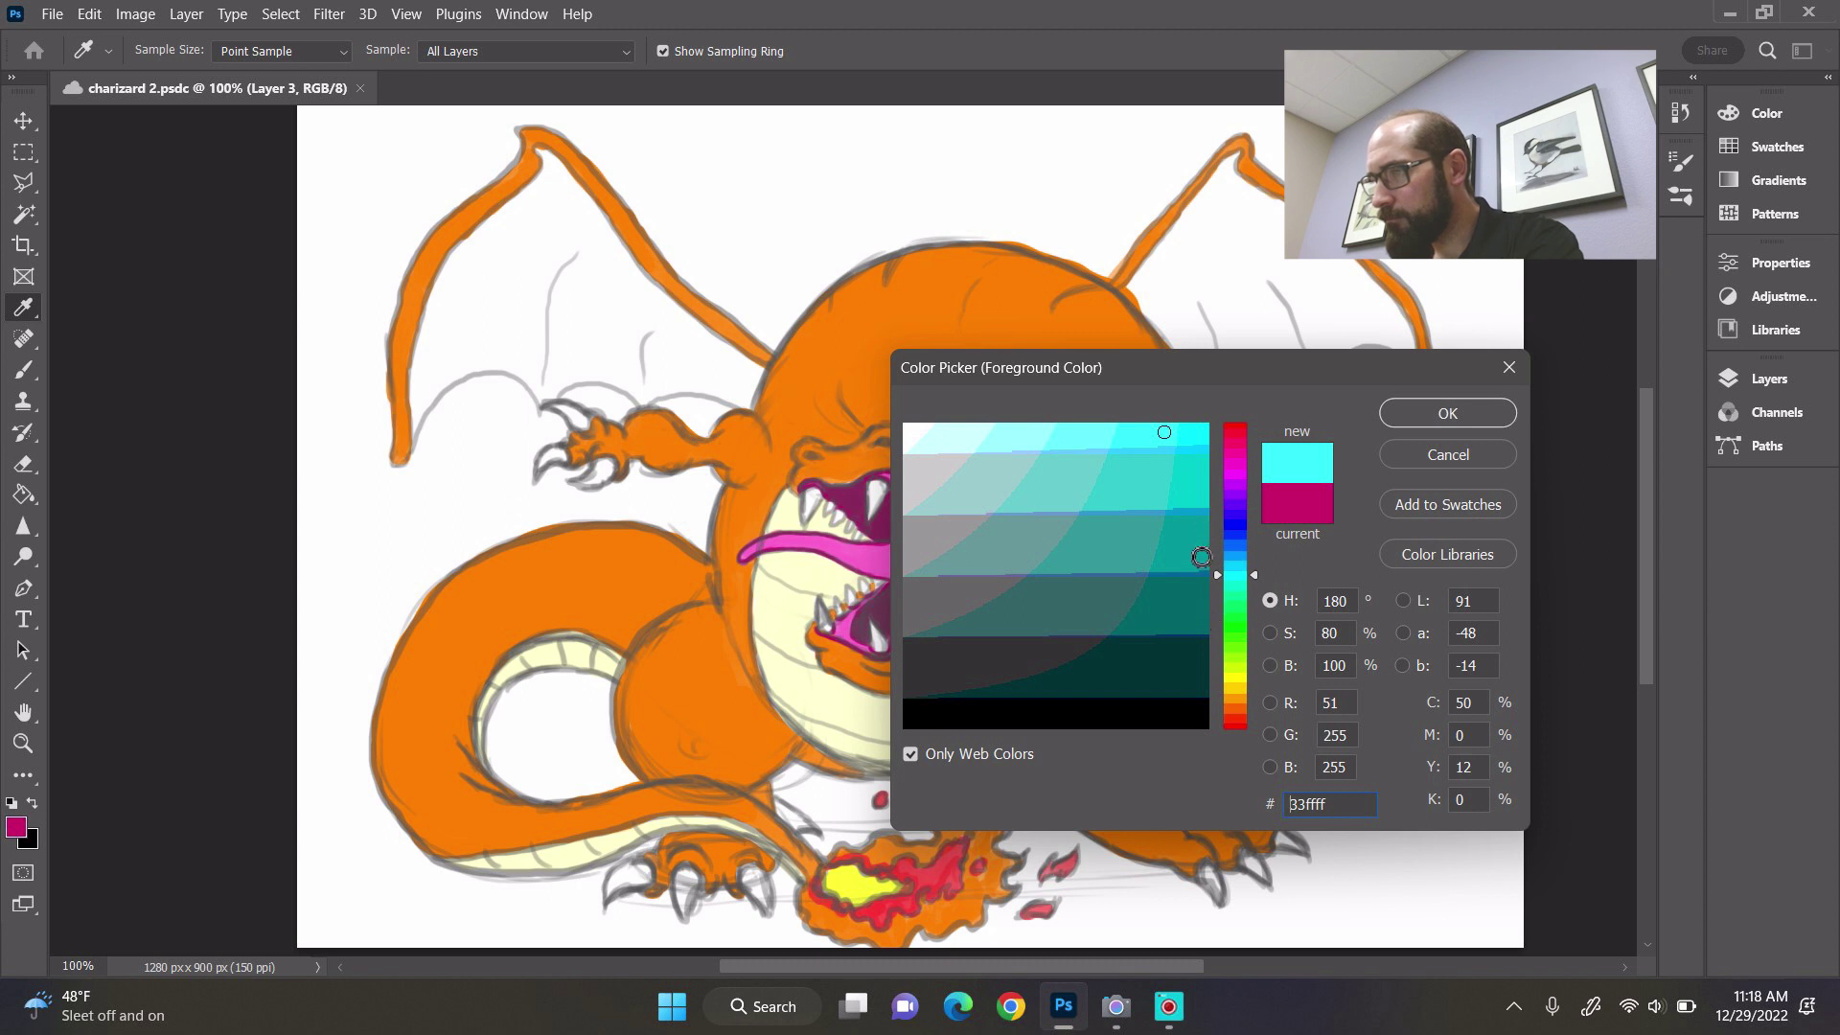
click(1204, 550)
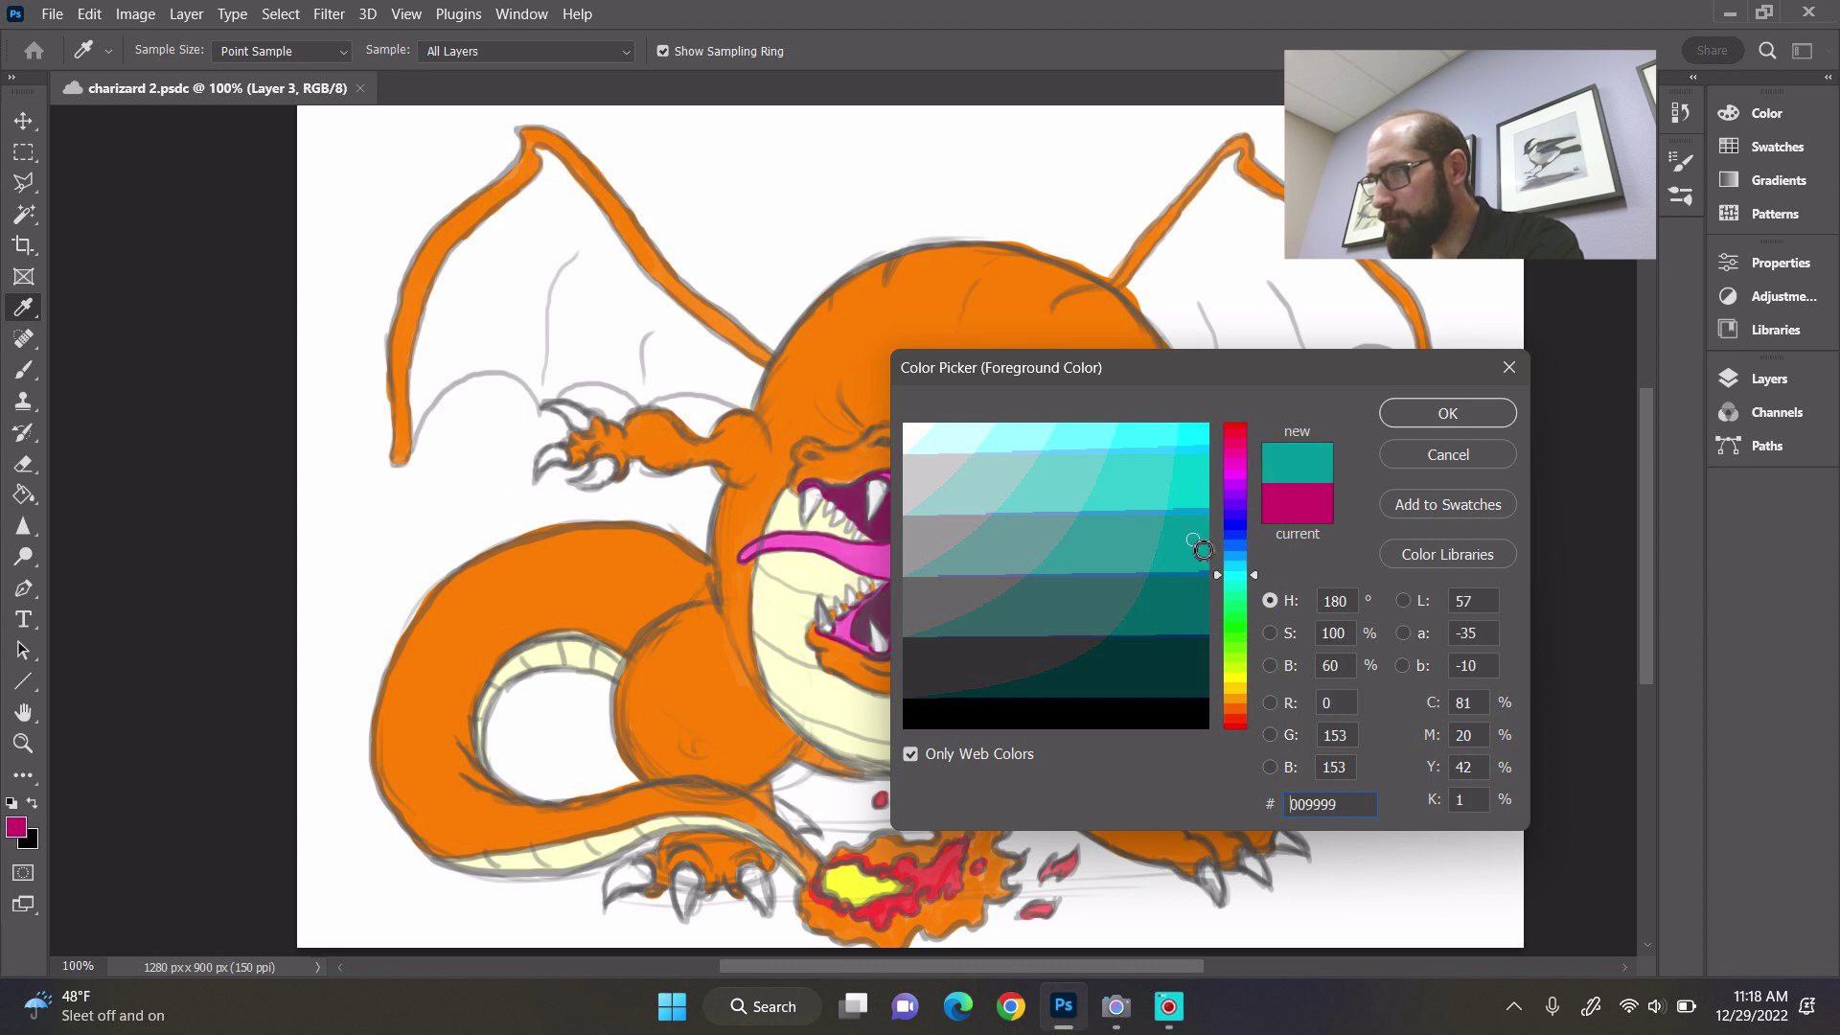
click(1190, 486)
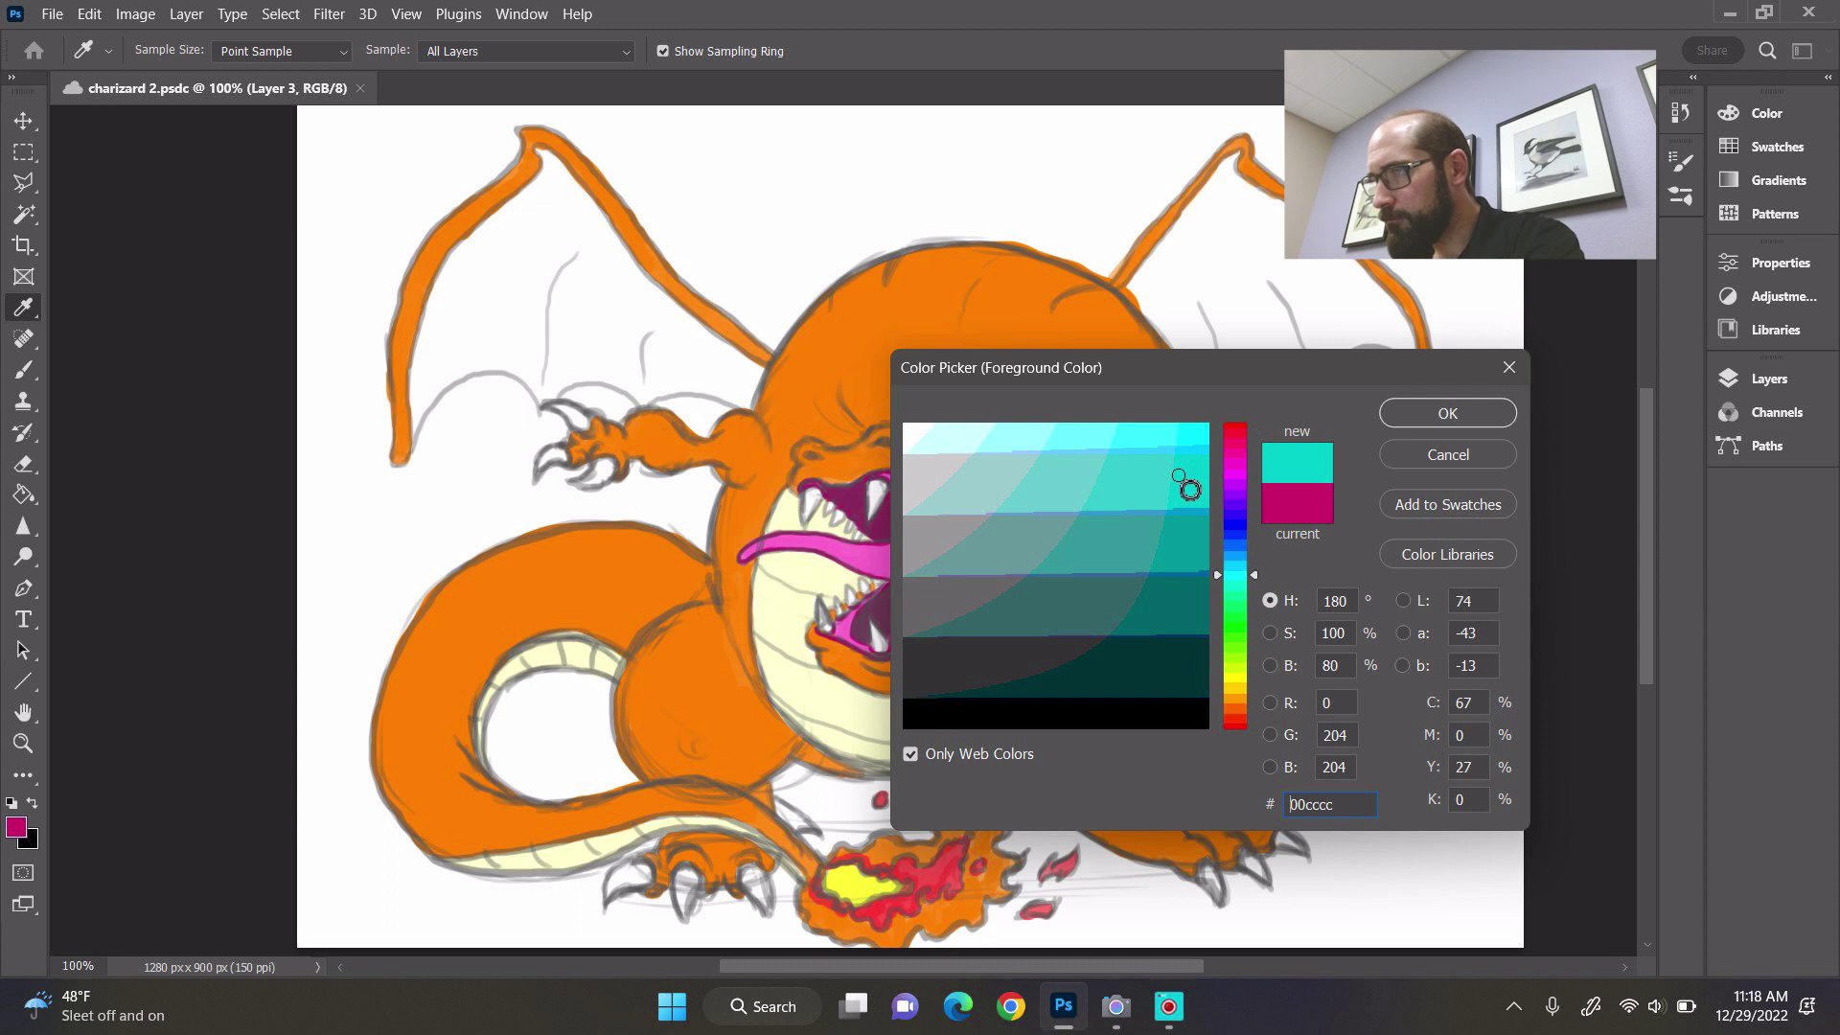
click(1252, 573)
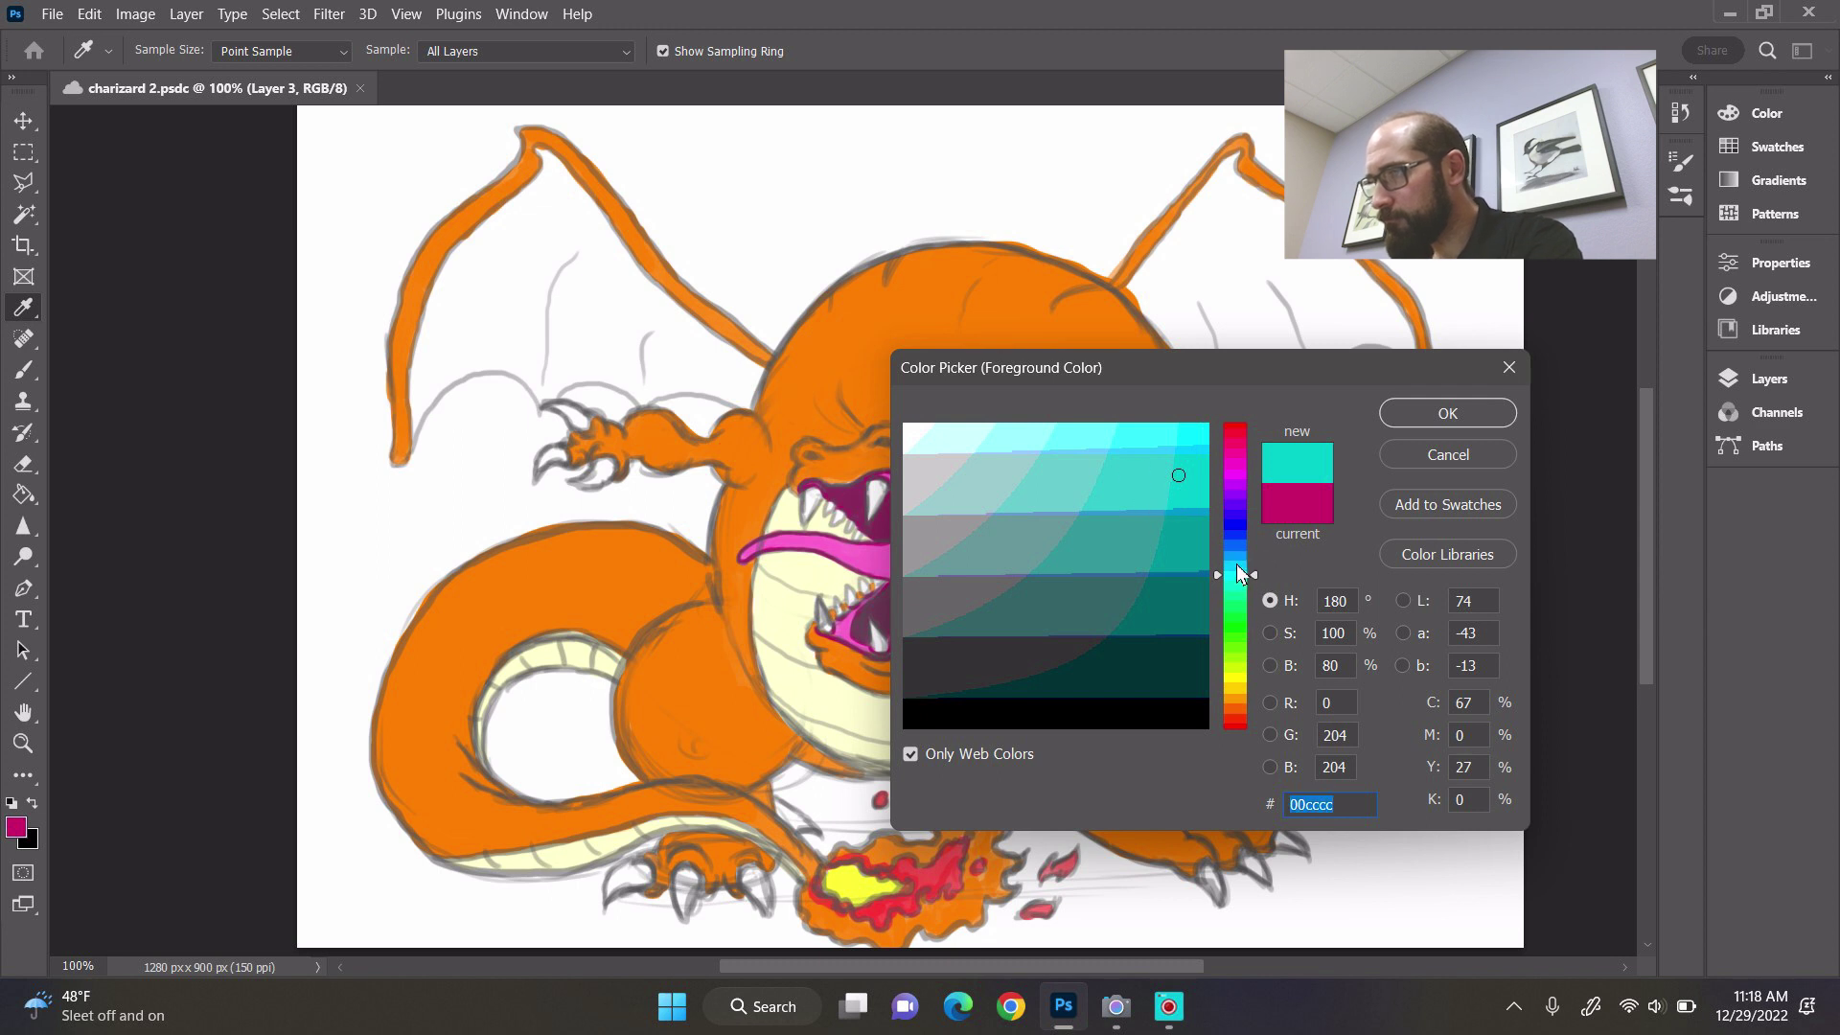
drag(1242, 573, 1244, 567)
drag(1170, 457, 1101, 445)
click(1118, 464)
click(1098, 444)
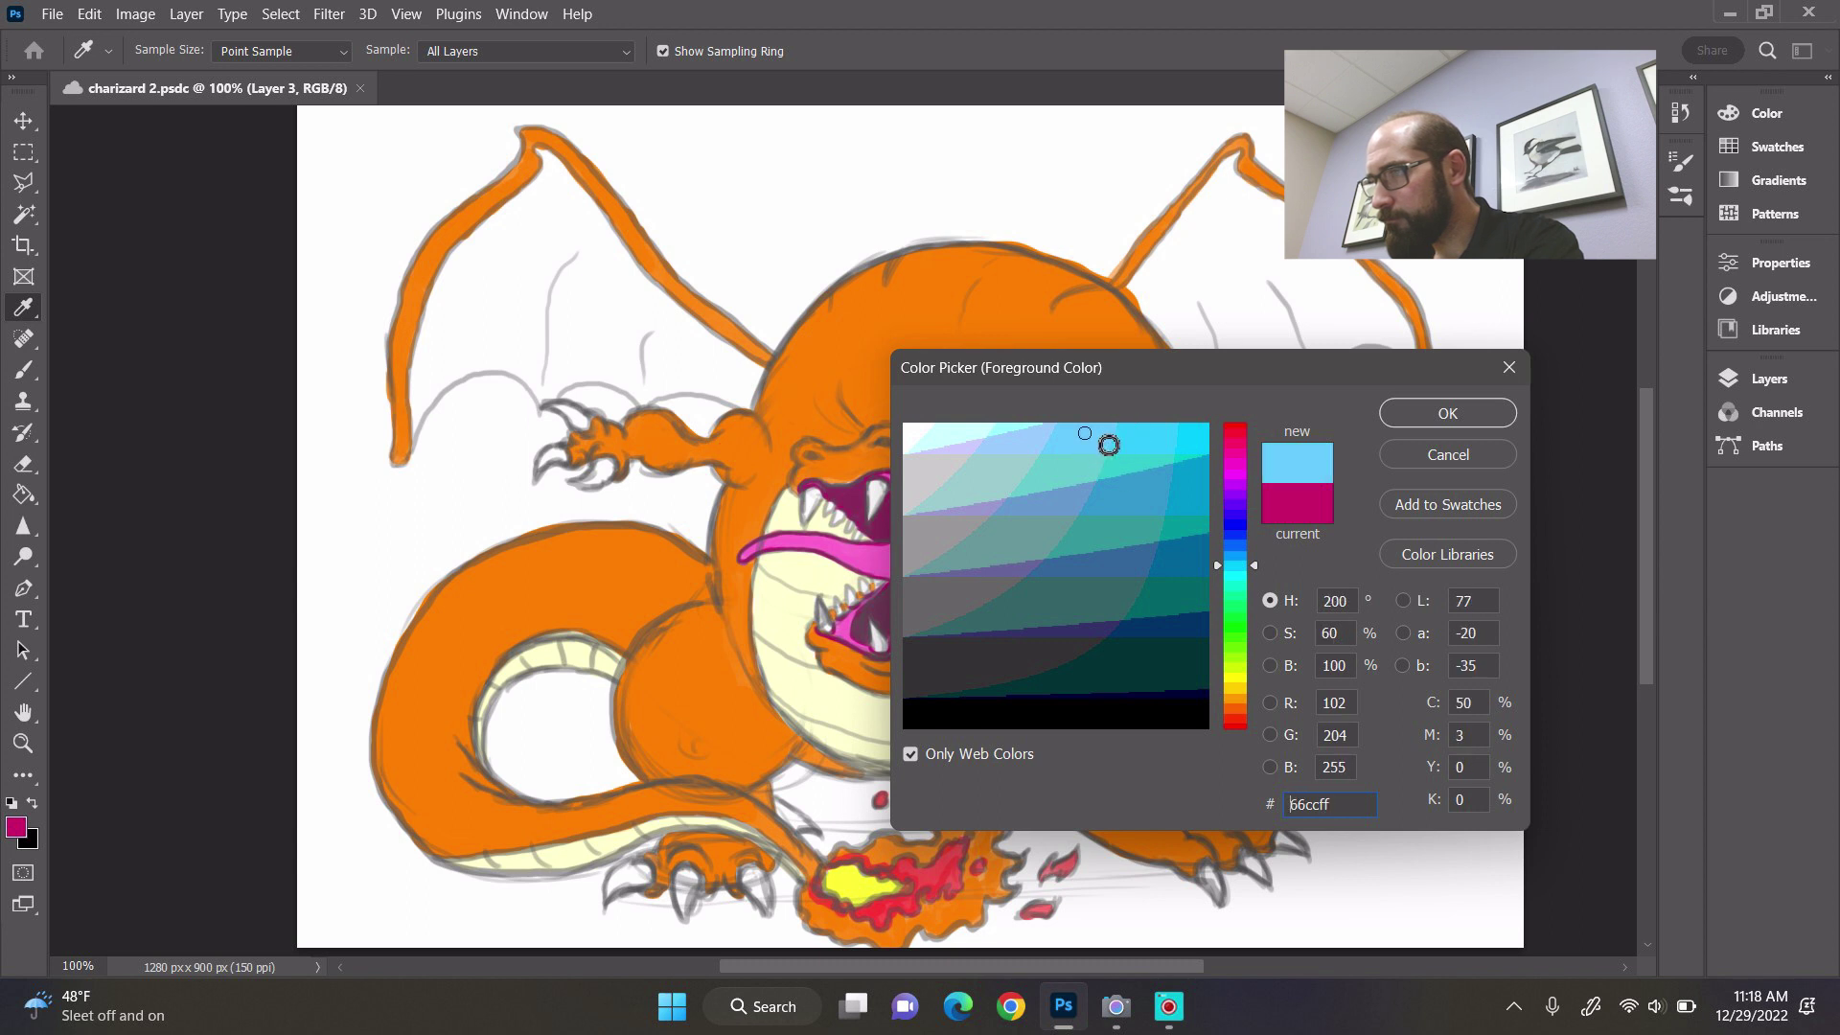
click(1158, 452)
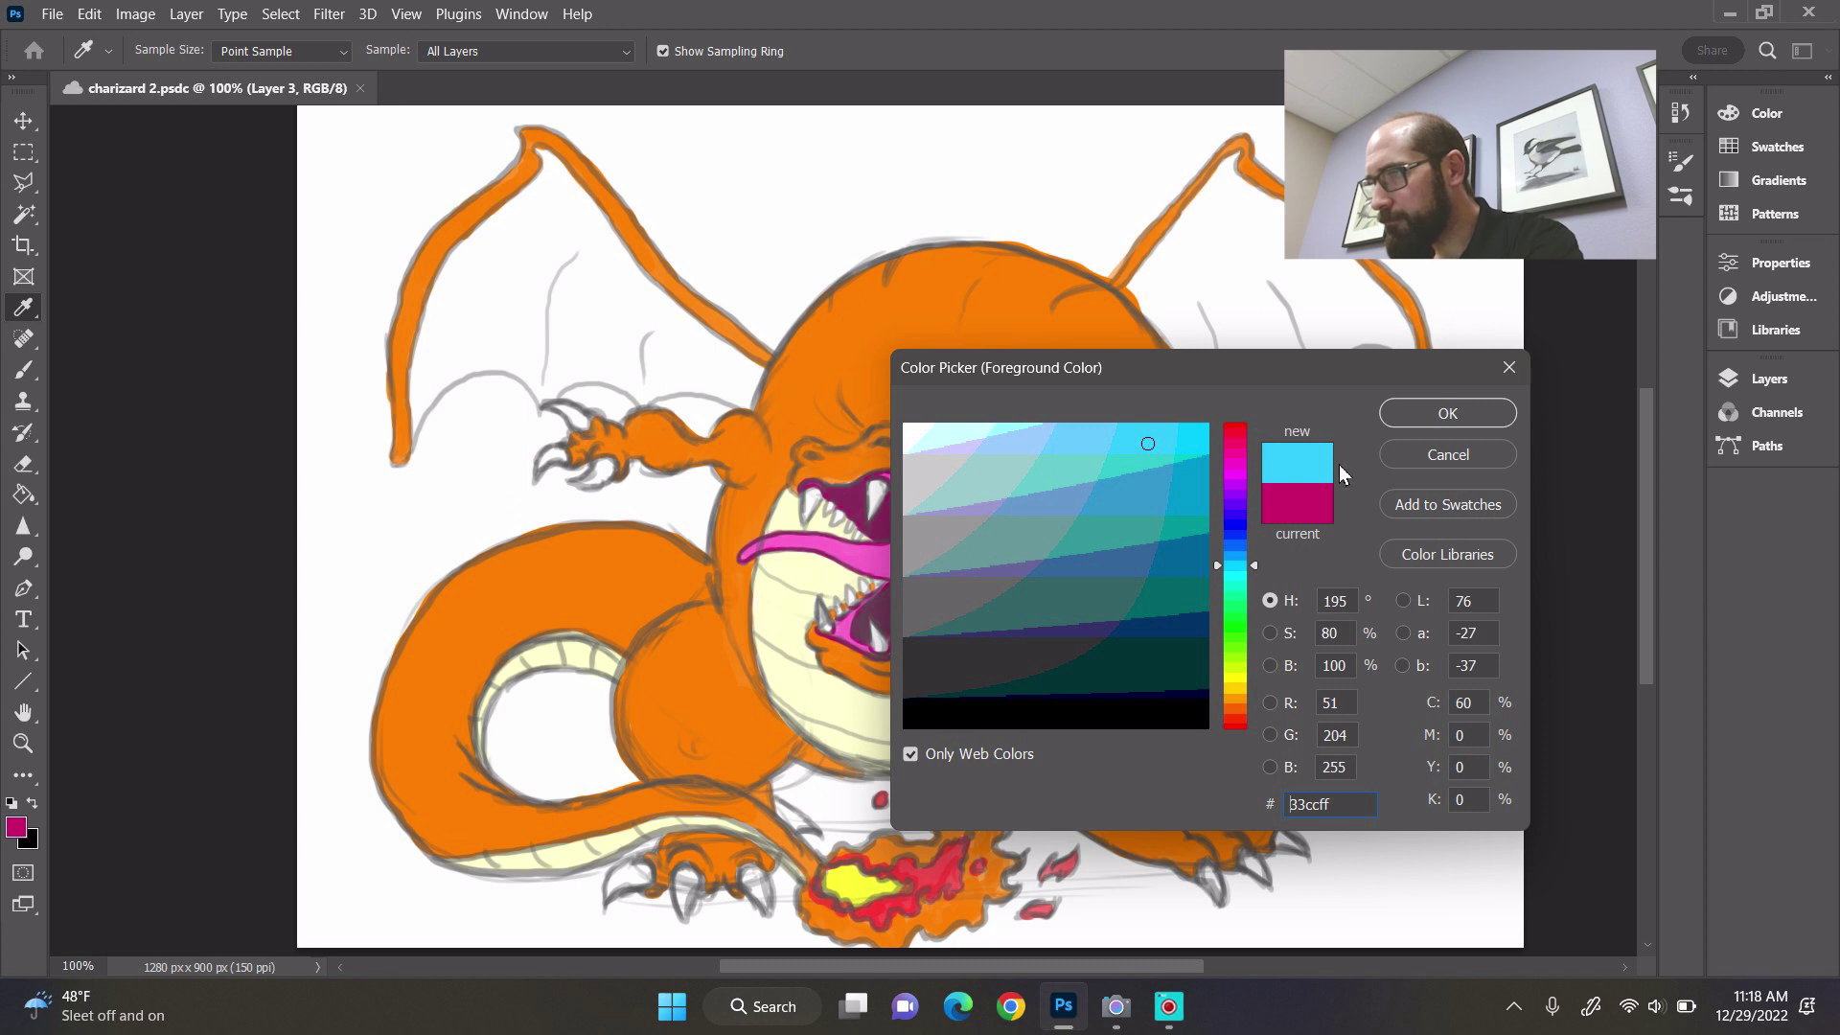
- Confirm #33ccff, zoom to 200% on the left wing and paint its lower edge light blue
click(1416, 416)
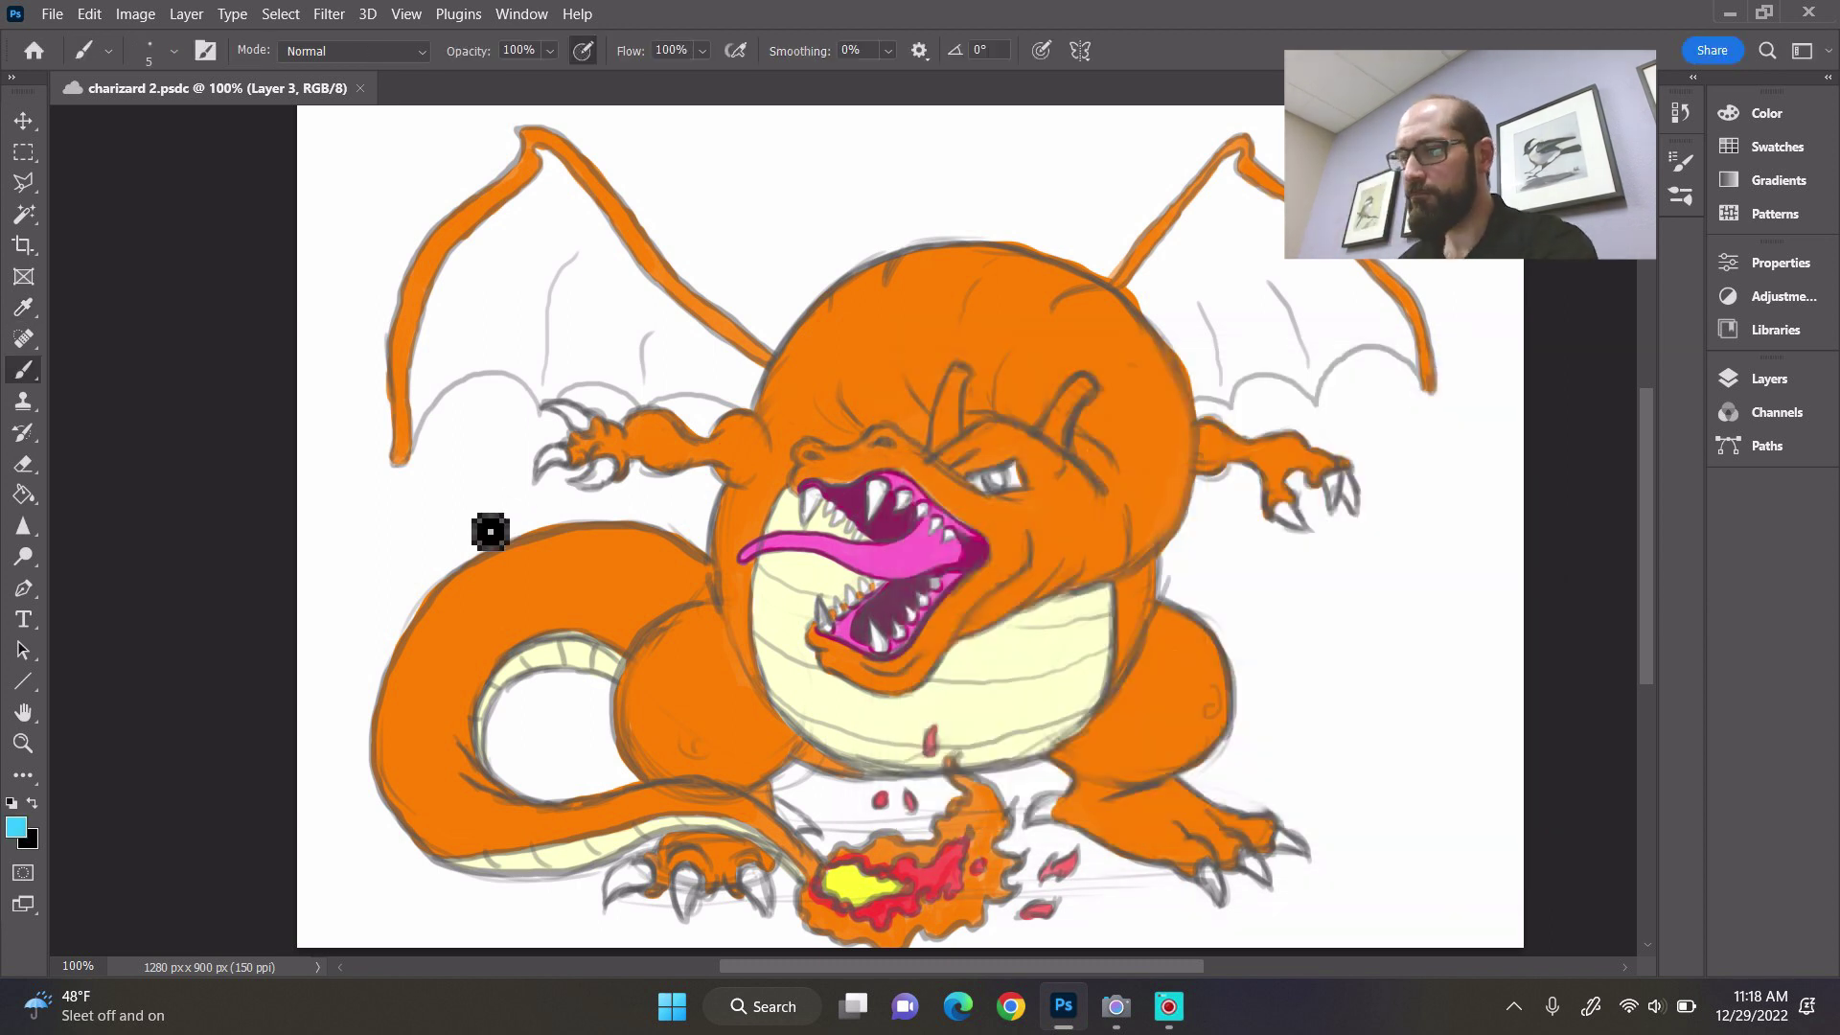
key(bracketright)
key(bracketright)
key(bracketright)
key(bracketright)
key(bracketright)
key(bracketright)
key(bracketright)
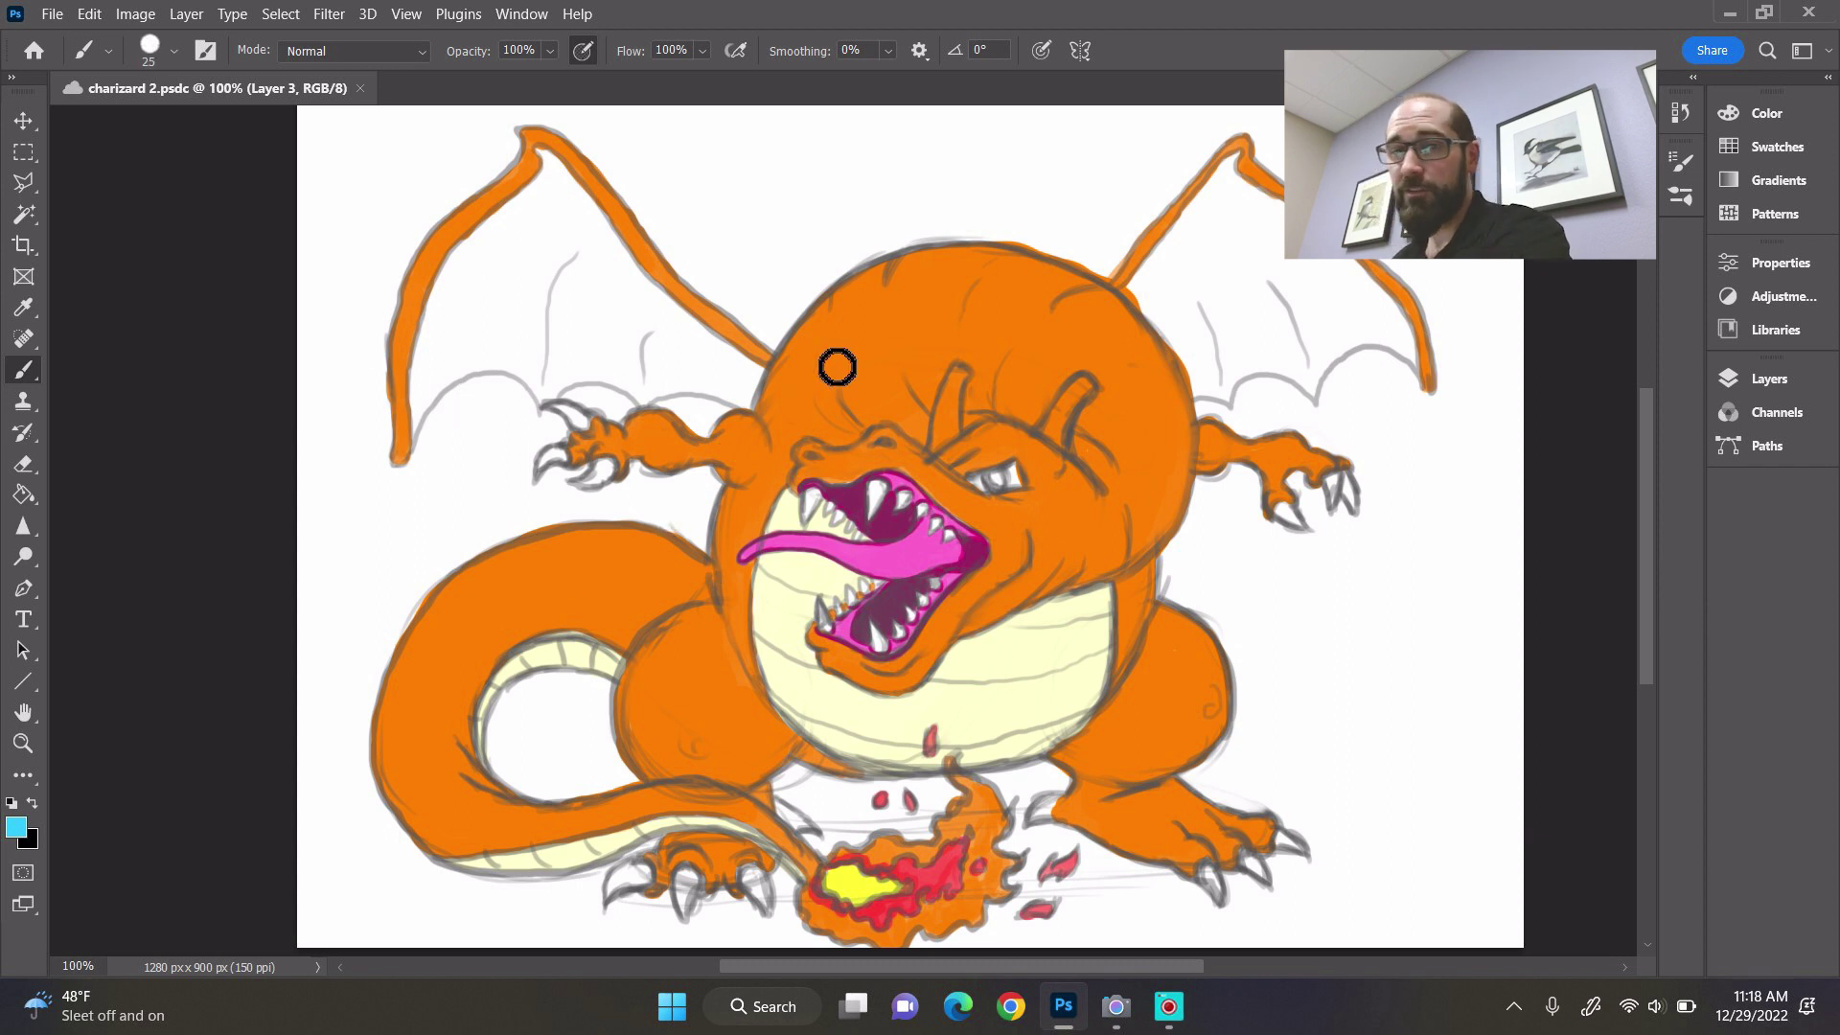
key(ctrl+plus)
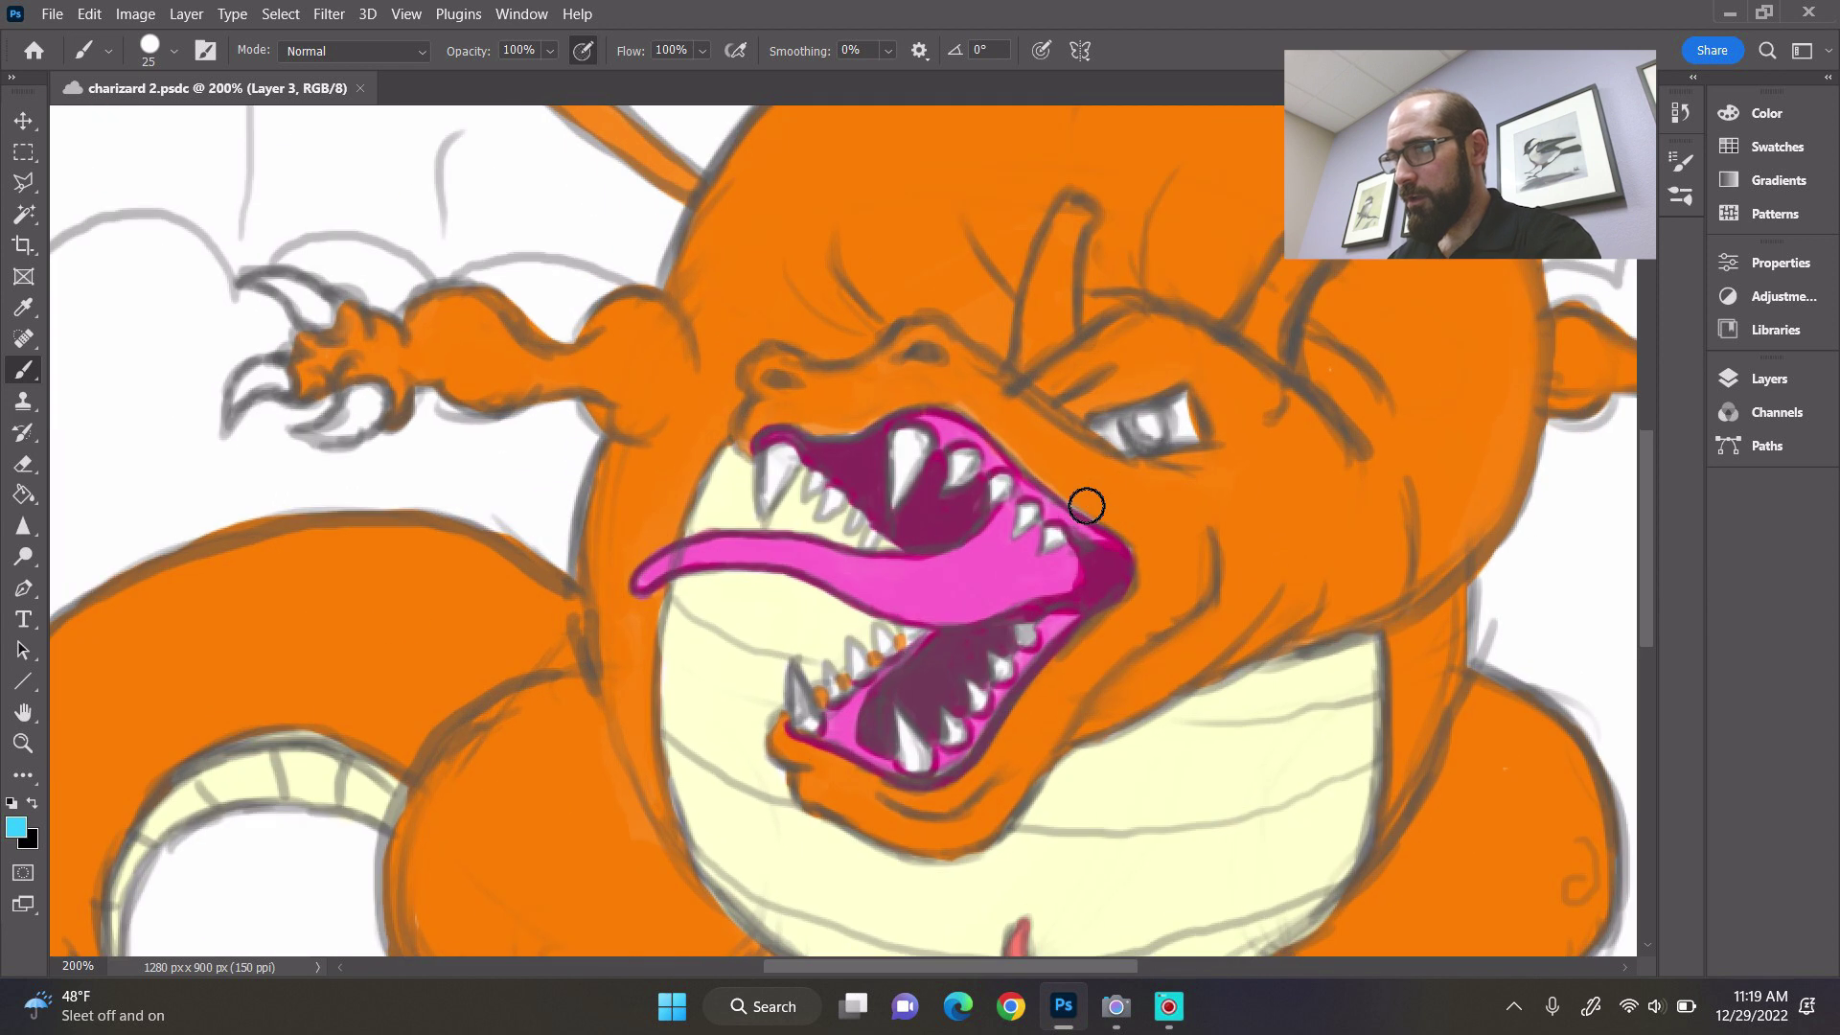
key(h)
drag(670, 399, 913, 765)
key(b)
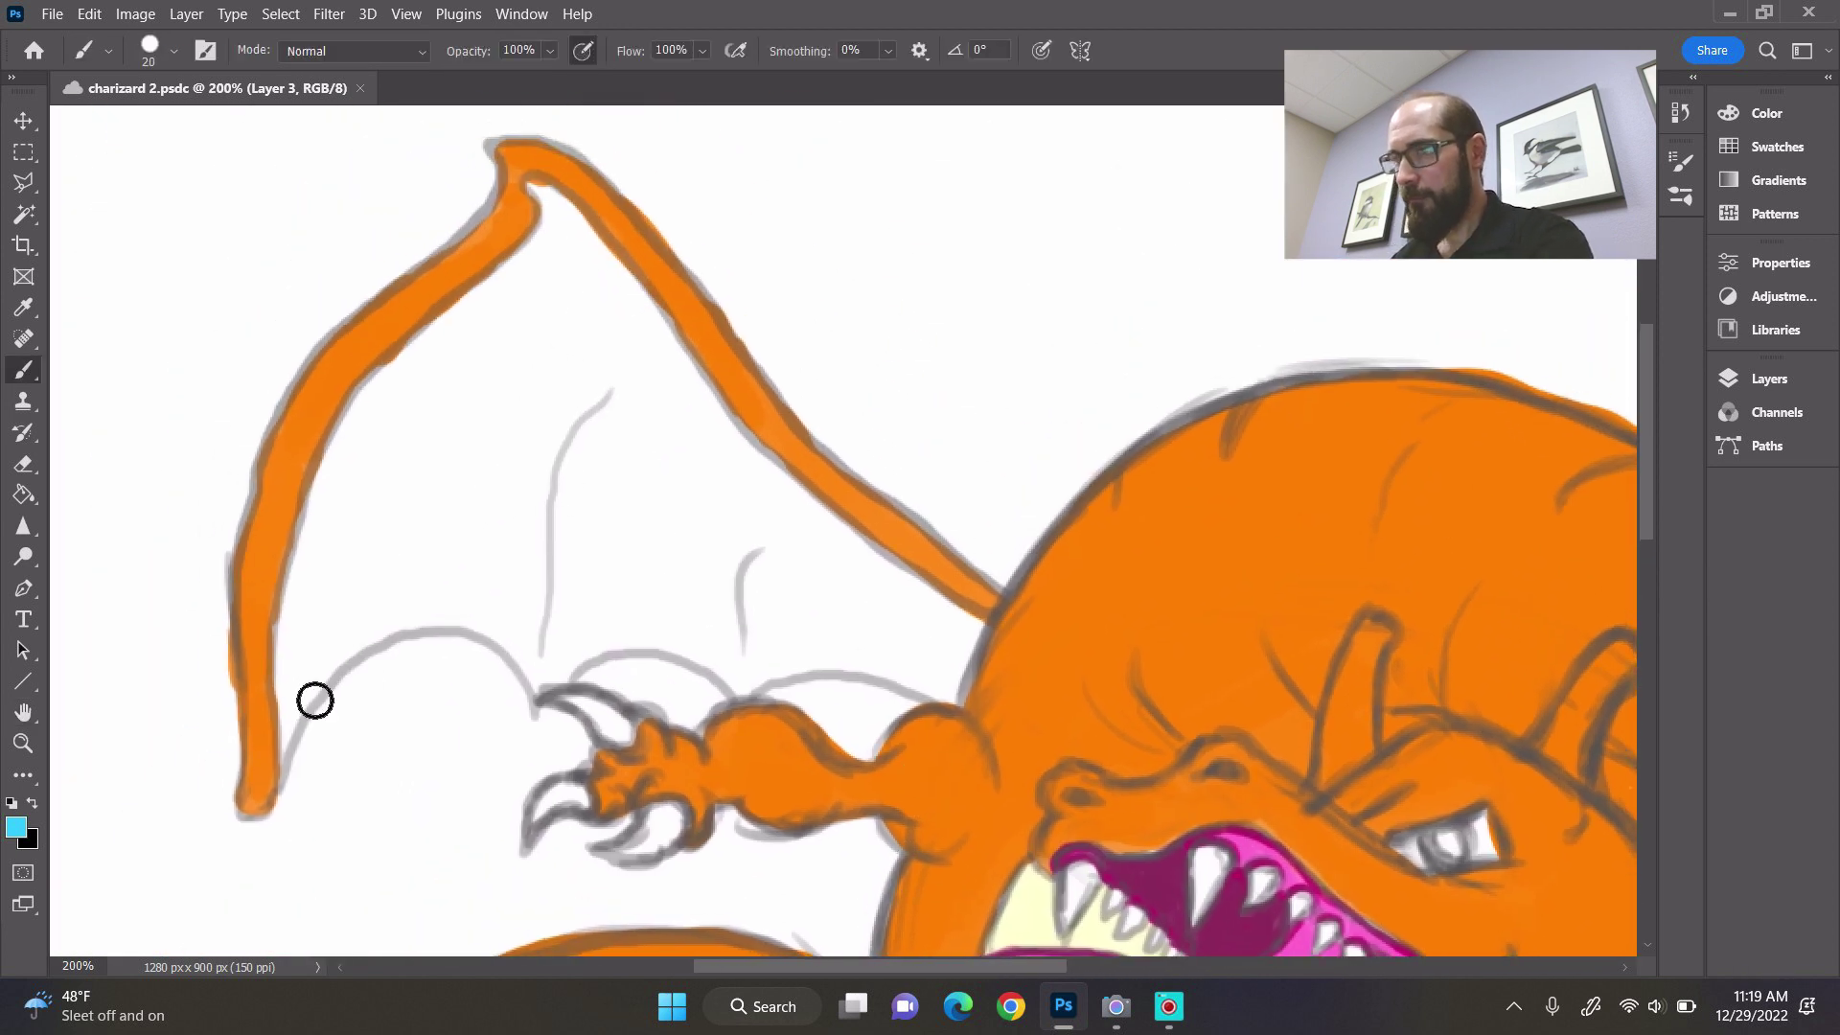
key(bracketleft)
key(bracketleft)
mouse_move(293, 715)
mouse_down()
mouse_move(300, 797)
mouse_move(352, 689)
mouse_move(331, 712)
mouse_move(400, 658)
mouse_move(447, 648)
mouse_move(507, 655)
mouse_move(556, 708)
mouse_move(678, 669)
mouse_move(761, 715)
mouse_move(865, 688)
mouse_move(964, 720)
mouse_move(985, 621)
mouse_up()
- Paint light blue along the wing arm's inner edge, the tip crook and across the membrane
key(bracketright)
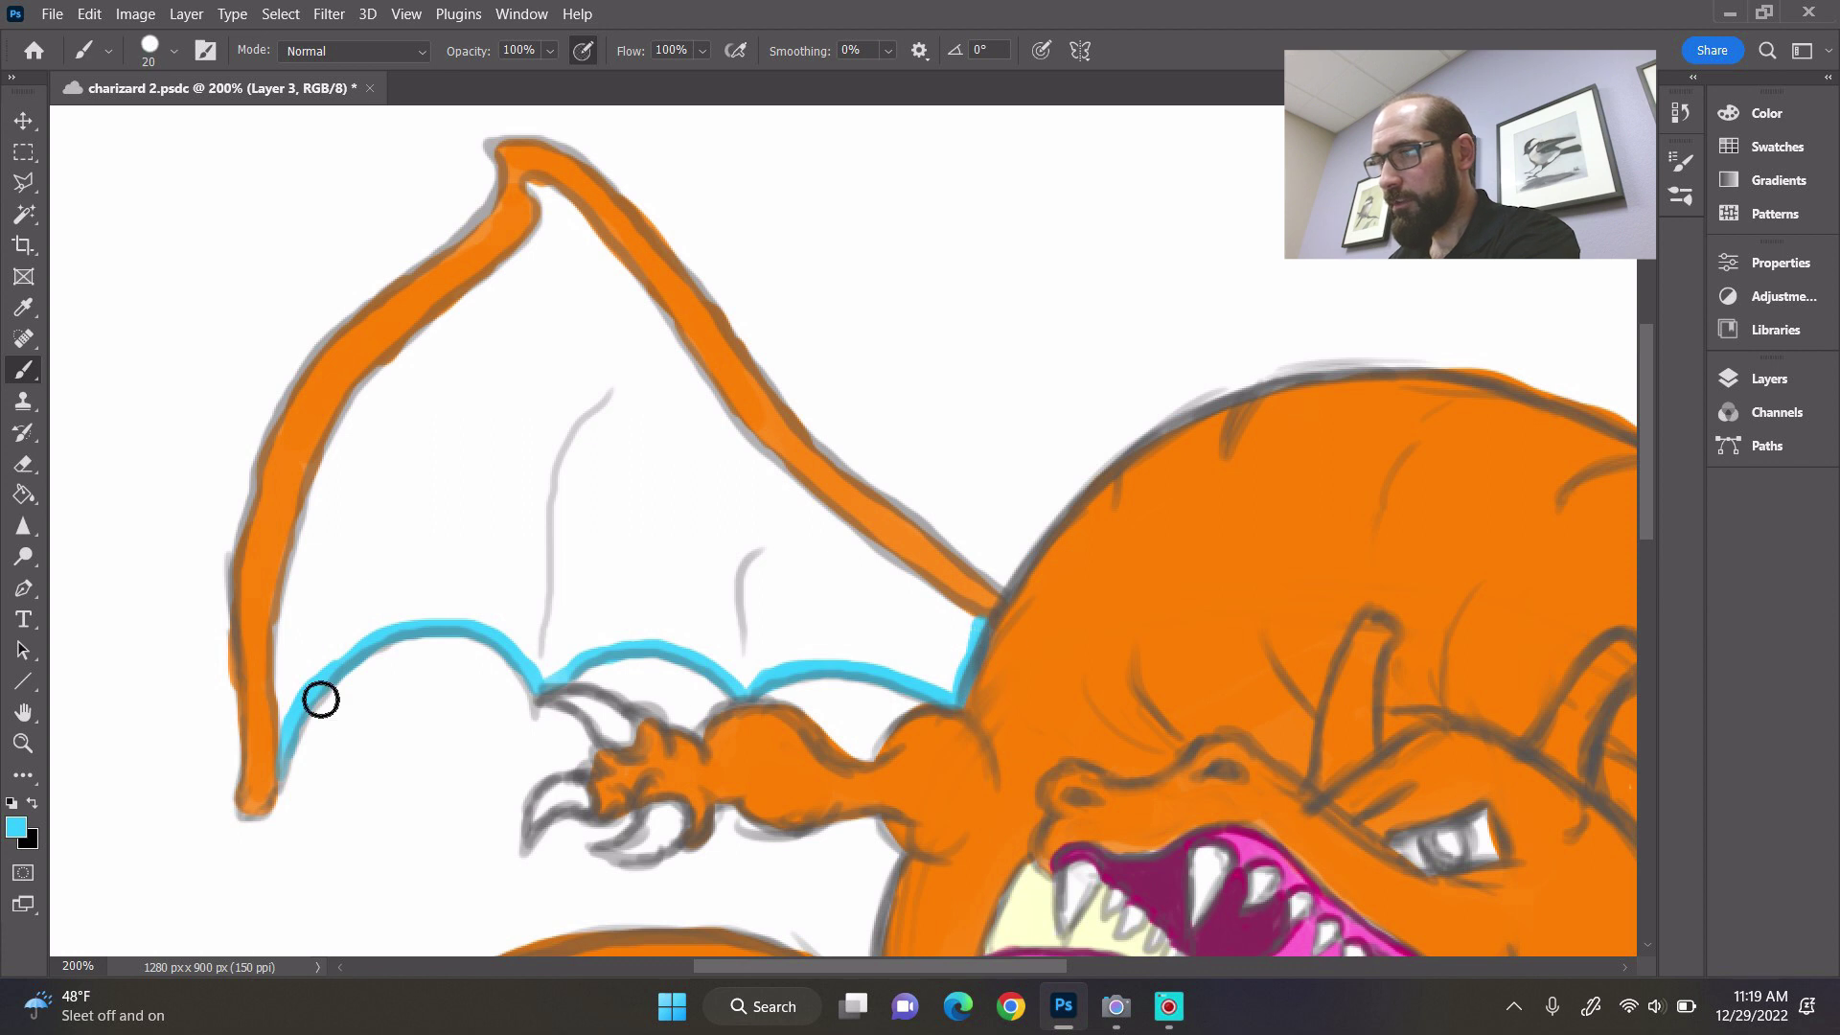
mouse_move(302, 722)
mouse_down()
mouse_move(300, 752)
mouse_move(325, 543)
mouse_move(325, 588)
mouse_move(374, 435)
mouse_move(424, 349)
mouse_move(566, 248)
mouse_move(561, 214)
mouse_up()
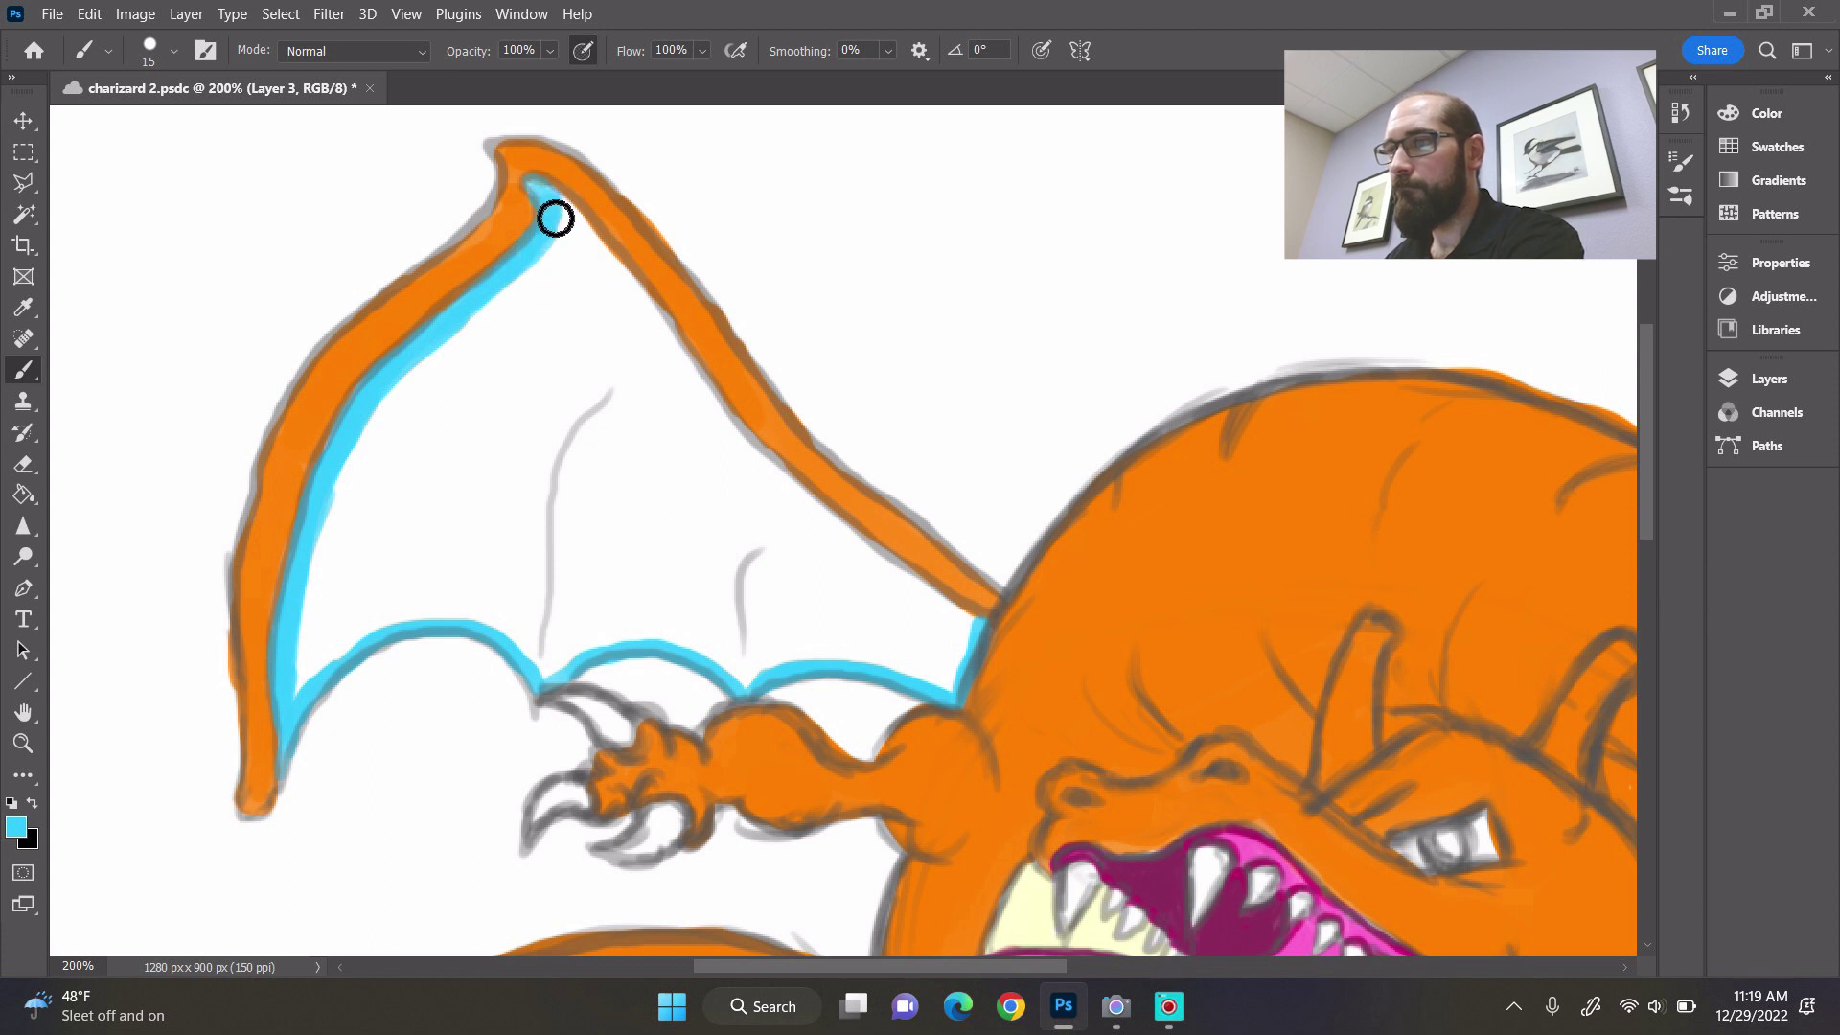
mouse_move(574, 219)
mouse_down()
mouse_move(640, 303)
mouse_move(602, 252)
mouse_move(670, 308)
mouse_move(607, 279)
mouse_move(682, 354)
mouse_move(680, 334)
mouse_move(707, 384)
mouse_move(647, 308)
mouse_move(731, 427)
mouse_move(673, 333)
mouse_move(743, 434)
mouse_move(695, 371)
mouse_move(725, 419)
mouse_move(763, 457)
mouse_move(693, 369)
mouse_move(851, 536)
mouse_move(771, 471)
mouse_move(989, 639)
mouse_up()
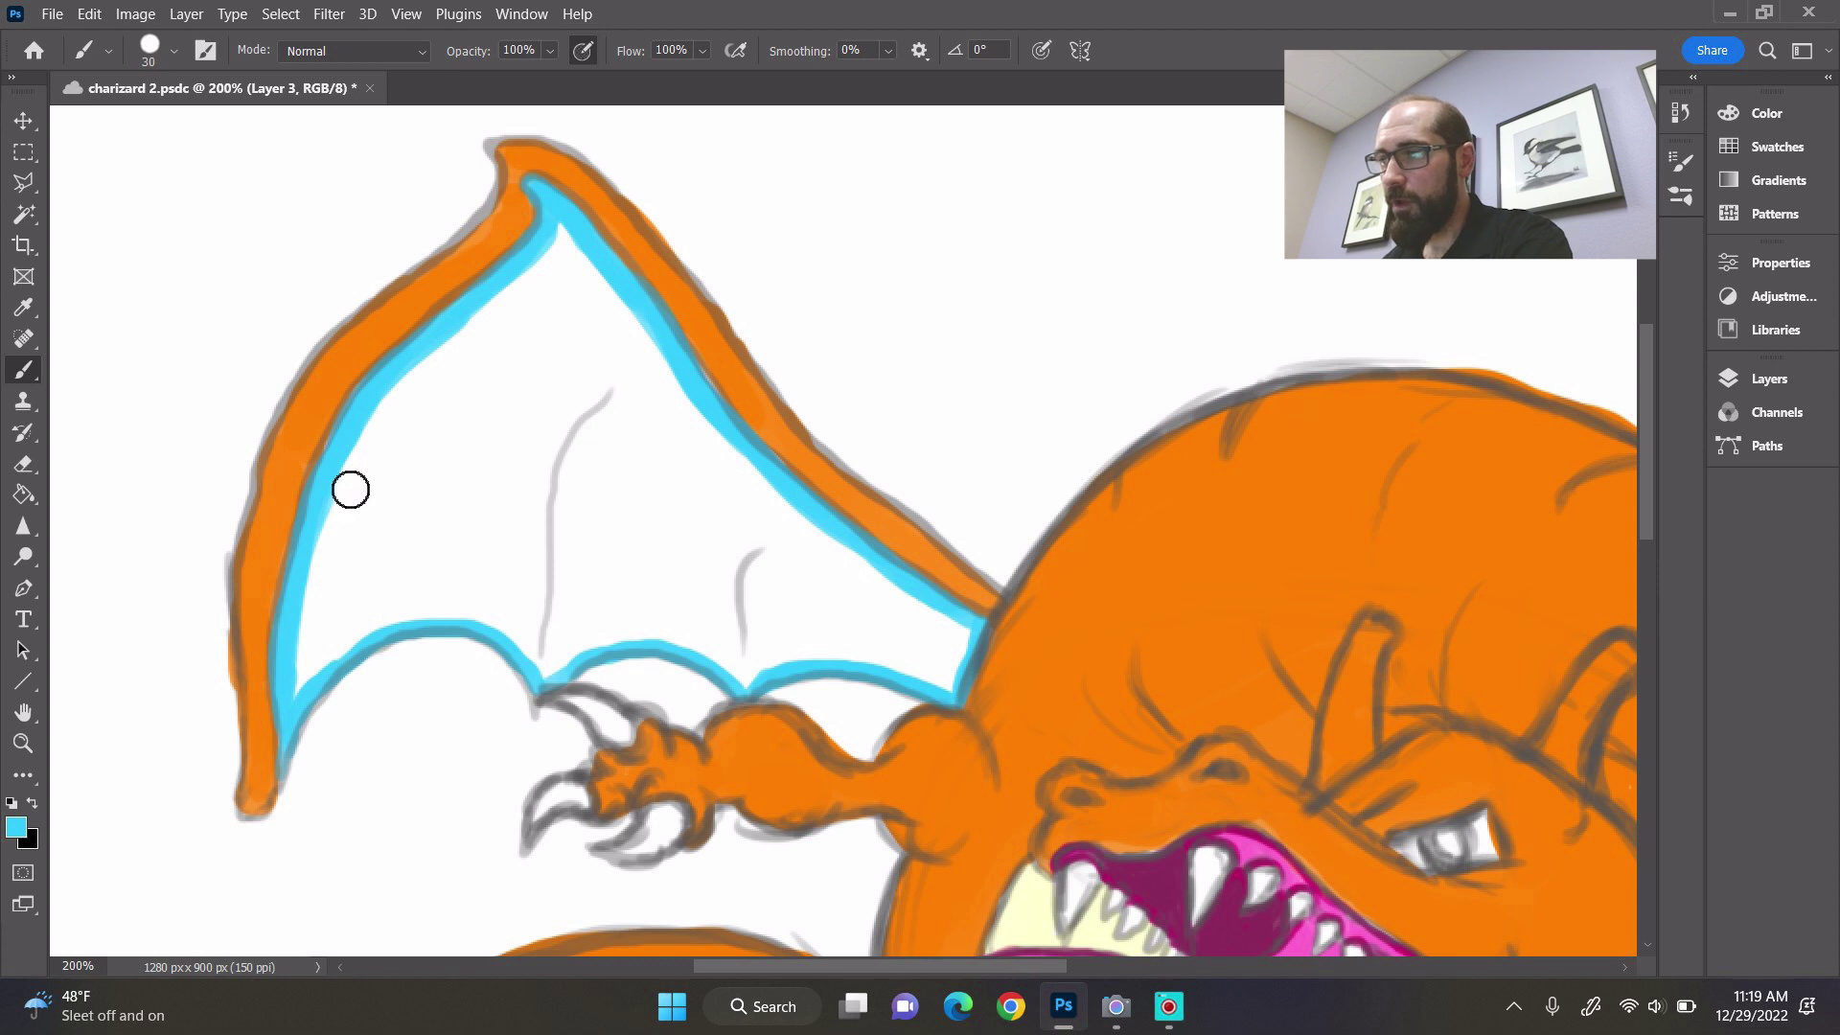
mouse_move(334, 651)
mouse_down()
mouse_move(319, 694)
mouse_move(418, 623)
mouse_move(353, 633)
mouse_move(324, 667)
mouse_move(404, 516)
mouse_move(393, 487)
mouse_move(468, 371)
mouse_move(447, 472)
mouse_move(467, 504)
mouse_move(397, 603)
mouse_move(504, 617)
mouse_move(562, 690)
mouse_move(479, 596)
mouse_move(518, 585)
mouse_move(481, 541)
mouse_move(514, 527)
mouse_move(472, 466)
mouse_move(489, 388)
mouse_move(531, 328)
mouse_move(505, 343)
mouse_move(576, 268)
mouse_move(540, 349)
mouse_move(555, 370)
mouse_move(532, 455)
mouse_move(536, 595)
mouse_move(558, 616)
mouse_move(568, 388)
mouse_move(568, 402)
mouse_move(604, 313)
mouse_move(590, 428)
mouse_up()
mouse_move(618, 361)
mouse_down()
mouse_move(620, 317)
mouse_move(769, 506)
mouse_move(719, 511)
mouse_move(611, 445)
mouse_move(657, 492)
mouse_move(554, 432)
mouse_move(704, 573)
mouse_move(647, 599)
mouse_move(618, 588)
mouse_move(582, 636)
mouse_move(631, 646)
mouse_move(589, 659)
mouse_move(680, 647)
mouse_move(646, 647)
mouse_move(674, 611)
mouse_move(619, 564)
mouse_move(673, 583)
mouse_move(721, 633)
mouse_move(699, 648)
mouse_move(770, 689)
mouse_move(706, 585)
mouse_move(758, 605)
mouse_move(791, 593)
mouse_move(748, 514)
mouse_move(770, 522)
mouse_move(758, 483)
mouse_move(831, 547)
mouse_move(846, 609)
mouse_move(798, 630)
mouse_move(816, 647)
mouse_move(794, 665)
mouse_move(893, 656)
mouse_move(875, 654)
mouse_move(806, 673)
mouse_move(936, 681)
mouse_move(923, 617)
mouse_move(980, 655)
mouse_up()
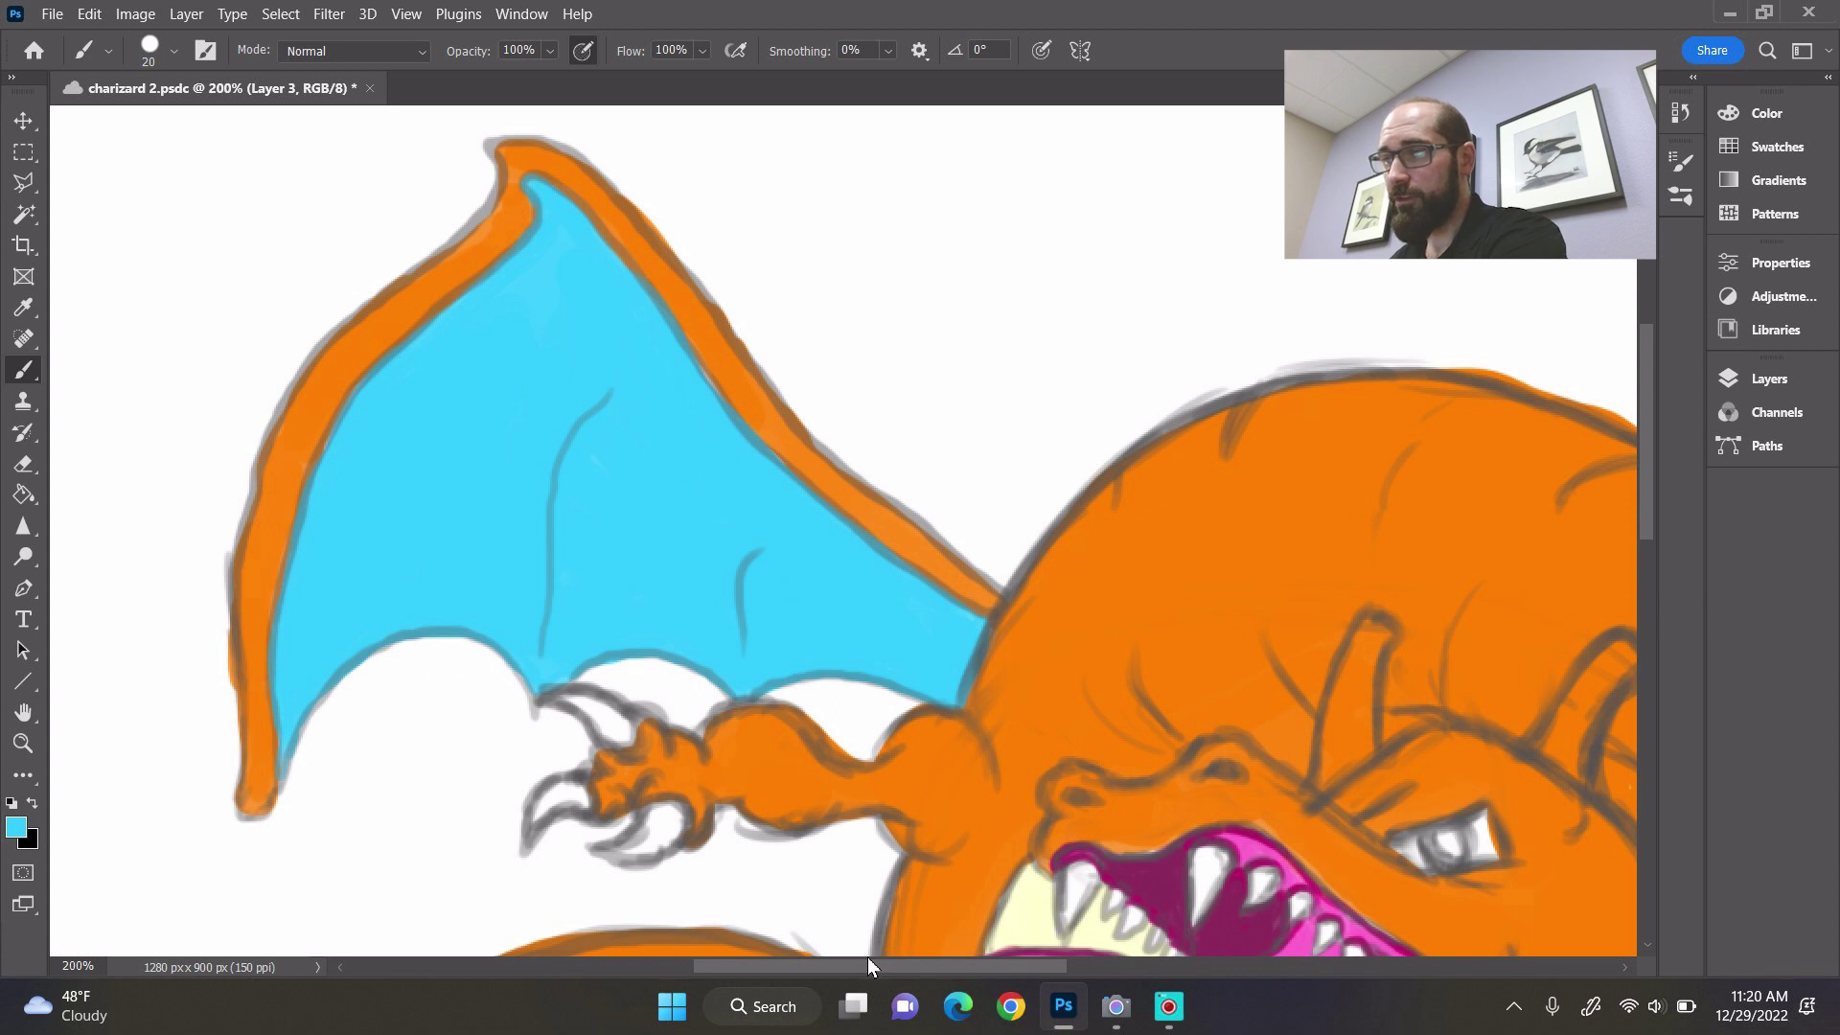
- Paint aqua along the upper wing's body side, inner edge and lower edge
drag(876, 962, 1104, 966)
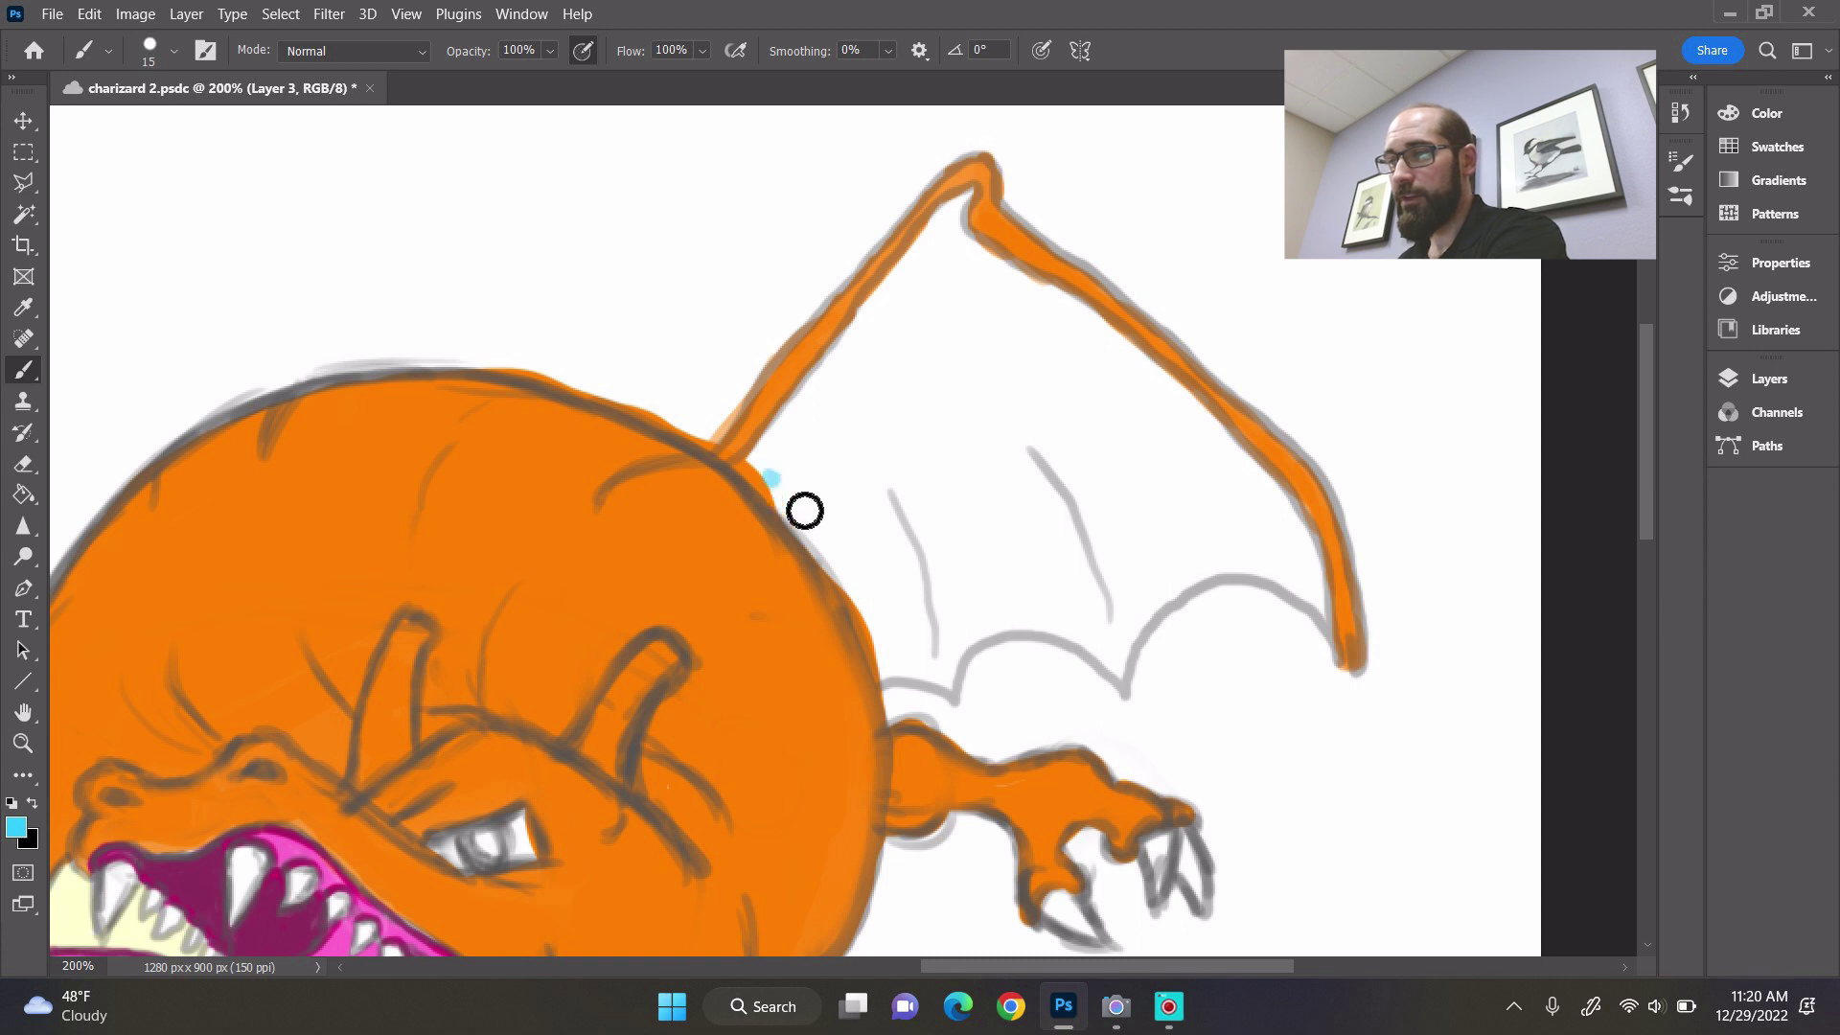
mouse_move(792, 500)
mouse_down()
mouse_move(809, 522)
mouse_move(801, 444)
mouse_move(785, 460)
mouse_move(847, 403)
mouse_move(811, 453)
mouse_move(928, 273)
mouse_up()
mouse_move(930, 254)
mouse_down()
mouse_move(987, 213)
mouse_move(880, 388)
mouse_move(793, 476)
mouse_move(868, 581)
mouse_move(842, 571)
mouse_move(899, 692)
mouse_move(963, 701)
mouse_move(966, 675)
mouse_move(917, 671)
mouse_move(822, 495)
mouse_move(945, 613)
mouse_move(854, 520)
mouse_move(897, 393)
mouse_move(947, 375)
mouse_move(901, 445)
mouse_move(925, 435)
mouse_move(979, 598)
mouse_move(933, 508)
mouse_up()
mouse_move(968, 690)
mouse_down()
mouse_move(998, 636)
mouse_move(1081, 636)
mouse_move(1062, 632)
mouse_move(1109, 658)
mouse_move(994, 658)
mouse_move(1039, 642)
mouse_up()
- Fill the remaining white areas near the wing tip and lower inner edge with aqua
key(bracketleft)
key(bracketleft)
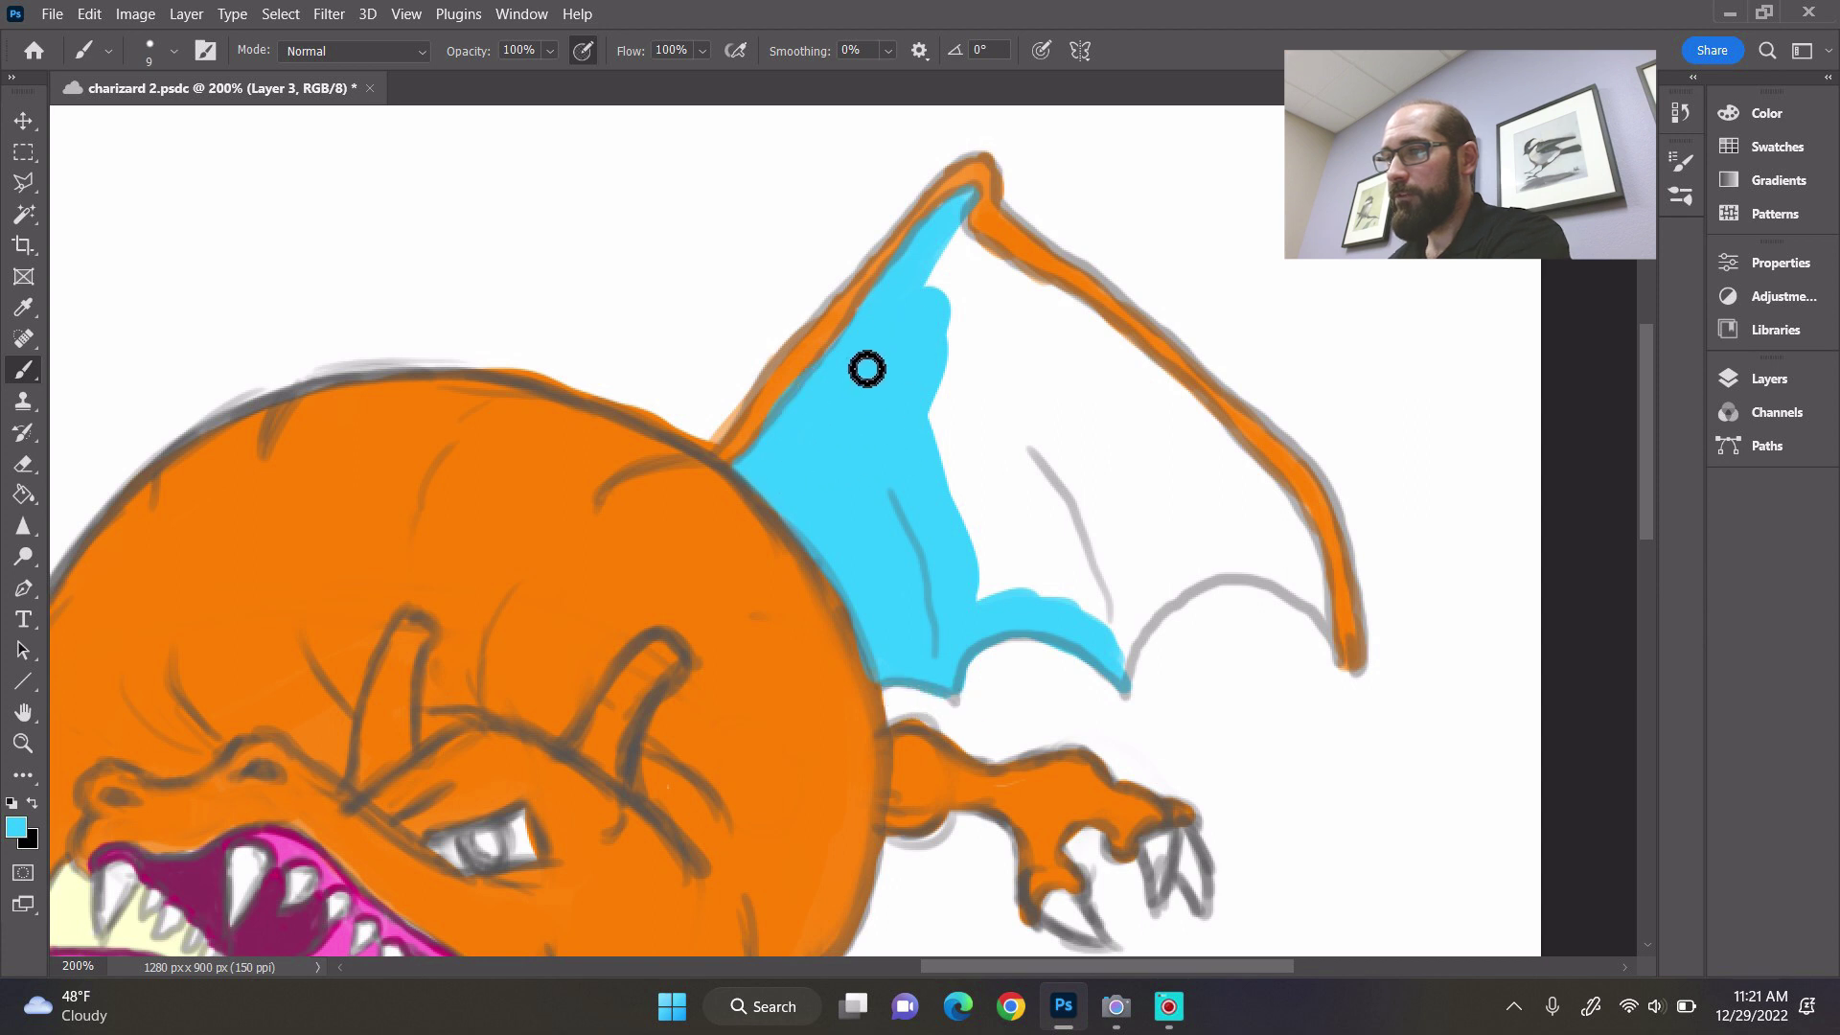
key(bracketright)
mouse_move(961, 272)
mouse_down()
mouse_move(954, 337)
mouse_move(947, 287)
mouse_move(980, 224)
mouse_move(980, 257)
mouse_move(1018, 289)
mouse_move(981, 250)
mouse_move(993, 269)
mouse_move(1120, 345)
mouse_move(1089, 337)
mouse_move(1276, 492)
mouse_move(1268, 476)
mouse_move(1217, 428)
mouse_move(1323, 566)
mouse_move(1323, 548)
mouse_move(1339, 641)
mouse_up()
mouse_move(1146, 652)
mouse_down()
mouse_move(1193, 606)
mouse_move(1225, 588)
mouse_move(1145, 661)
mouse_move(1234, 594)
mouse_move(1171, 620)
mouse_move(1250, 583)
mouse_move(1172, 637)
mouse_move(1261, 595)
mouse_move(1214, 590)
mouse_move(1270, 589)
mouse_move(1308, 604)
mouse_move(1241, 594)
mouse_move(1318, 621)
mouse_up()
key(])
mouse_move(1128, 619)
mouse_down()
mouse_move(1066, 567)
mouse_move(997, 557)
mouse_move(955, 471)
mouse_move(971, 397)
mouse_move(998, 428)
mouse_move(1039, 413)
mouse_move(1068, 528)
mouse_move(993, 486)
mouse_move(1089, 467)
mouse_move(1098, 377)
mouse_move(1054, 352)
mouse_move(1098, 497)
mouse_move(1061, 491)
mouse_move(1093, 525)
mouse_move(1188, 538)
mouse_move(1141, 587)
mouse_move(1103, 379)
mouse_move(1200, 459)
mouse_move(1218, 499)
mouse_move(1220, 537)
mouse_move(1185, 582)
mouse_move(1245, 549)
mouse_move(1242, 515)
mouse_move(1259, 529)
mouse_move(1242, 490)
mouse_move(1296, 569)
mouse_move(1256, 567)
mouse_move(1323, 599)
mouse_up()
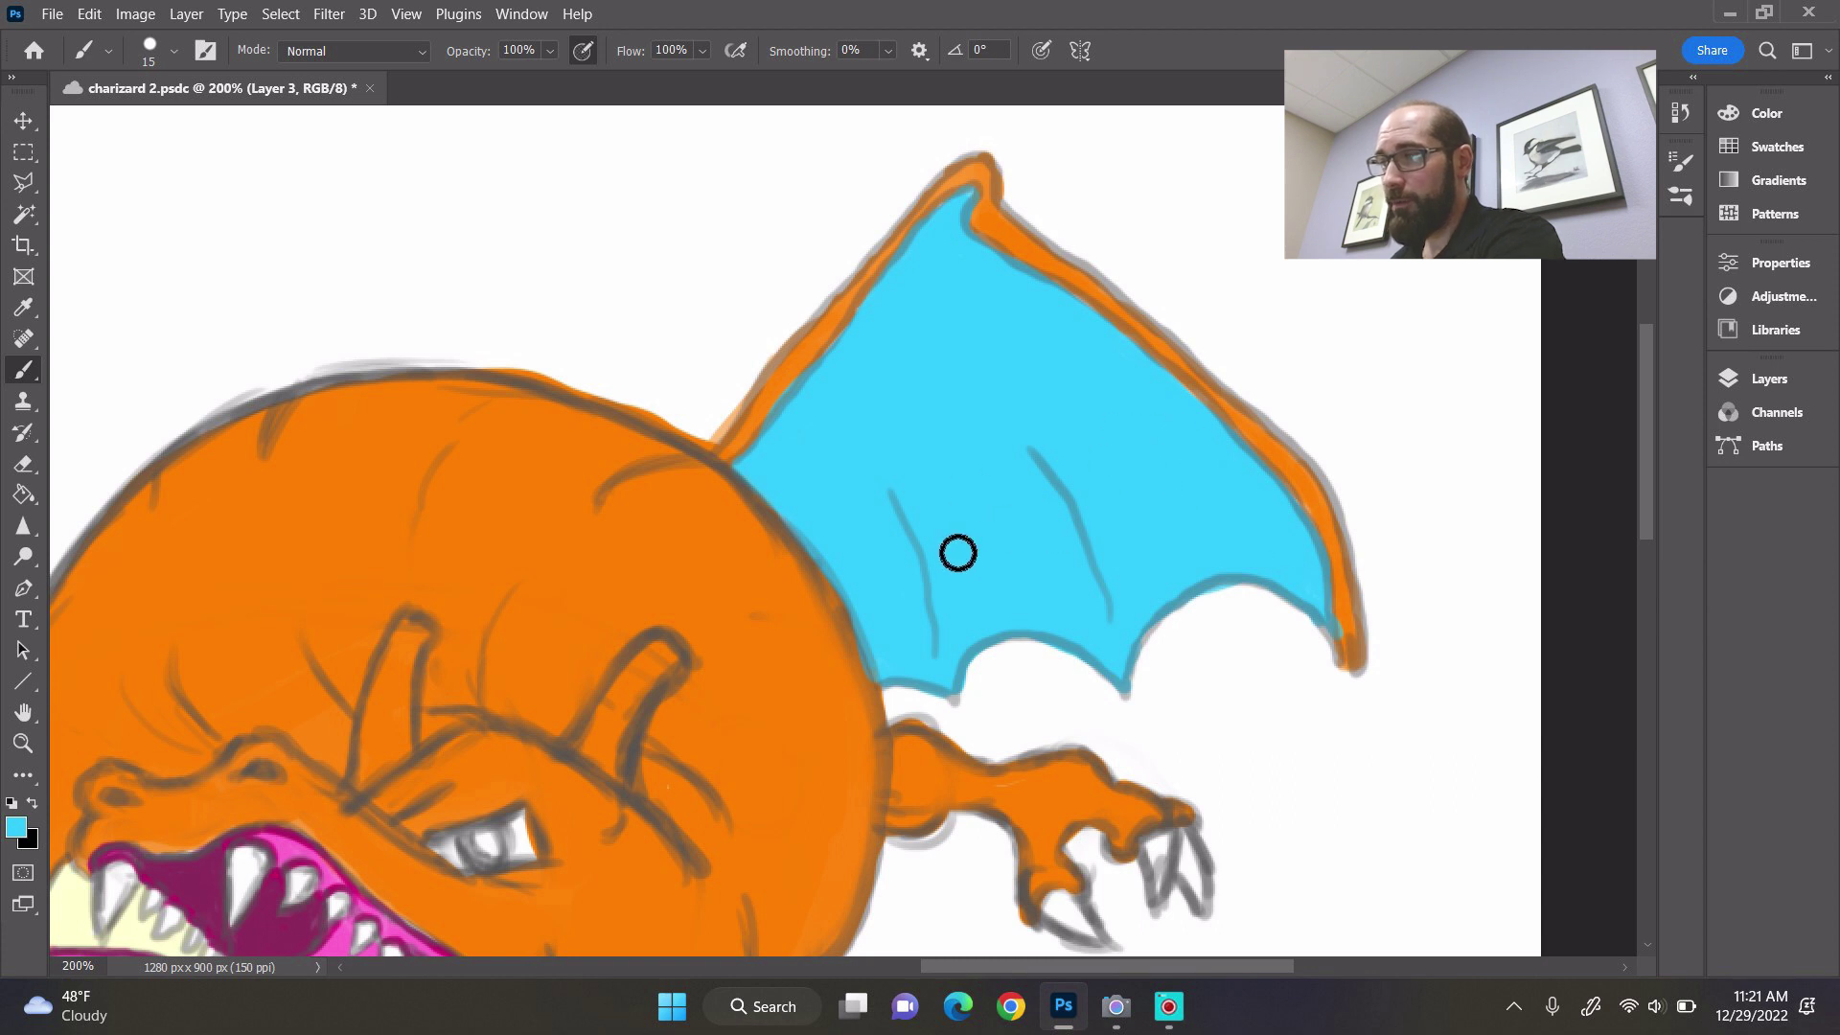
- Toggle Layer 3's visibility off and on twice to compare with the sketch, then zoom out
click(1730, 382)
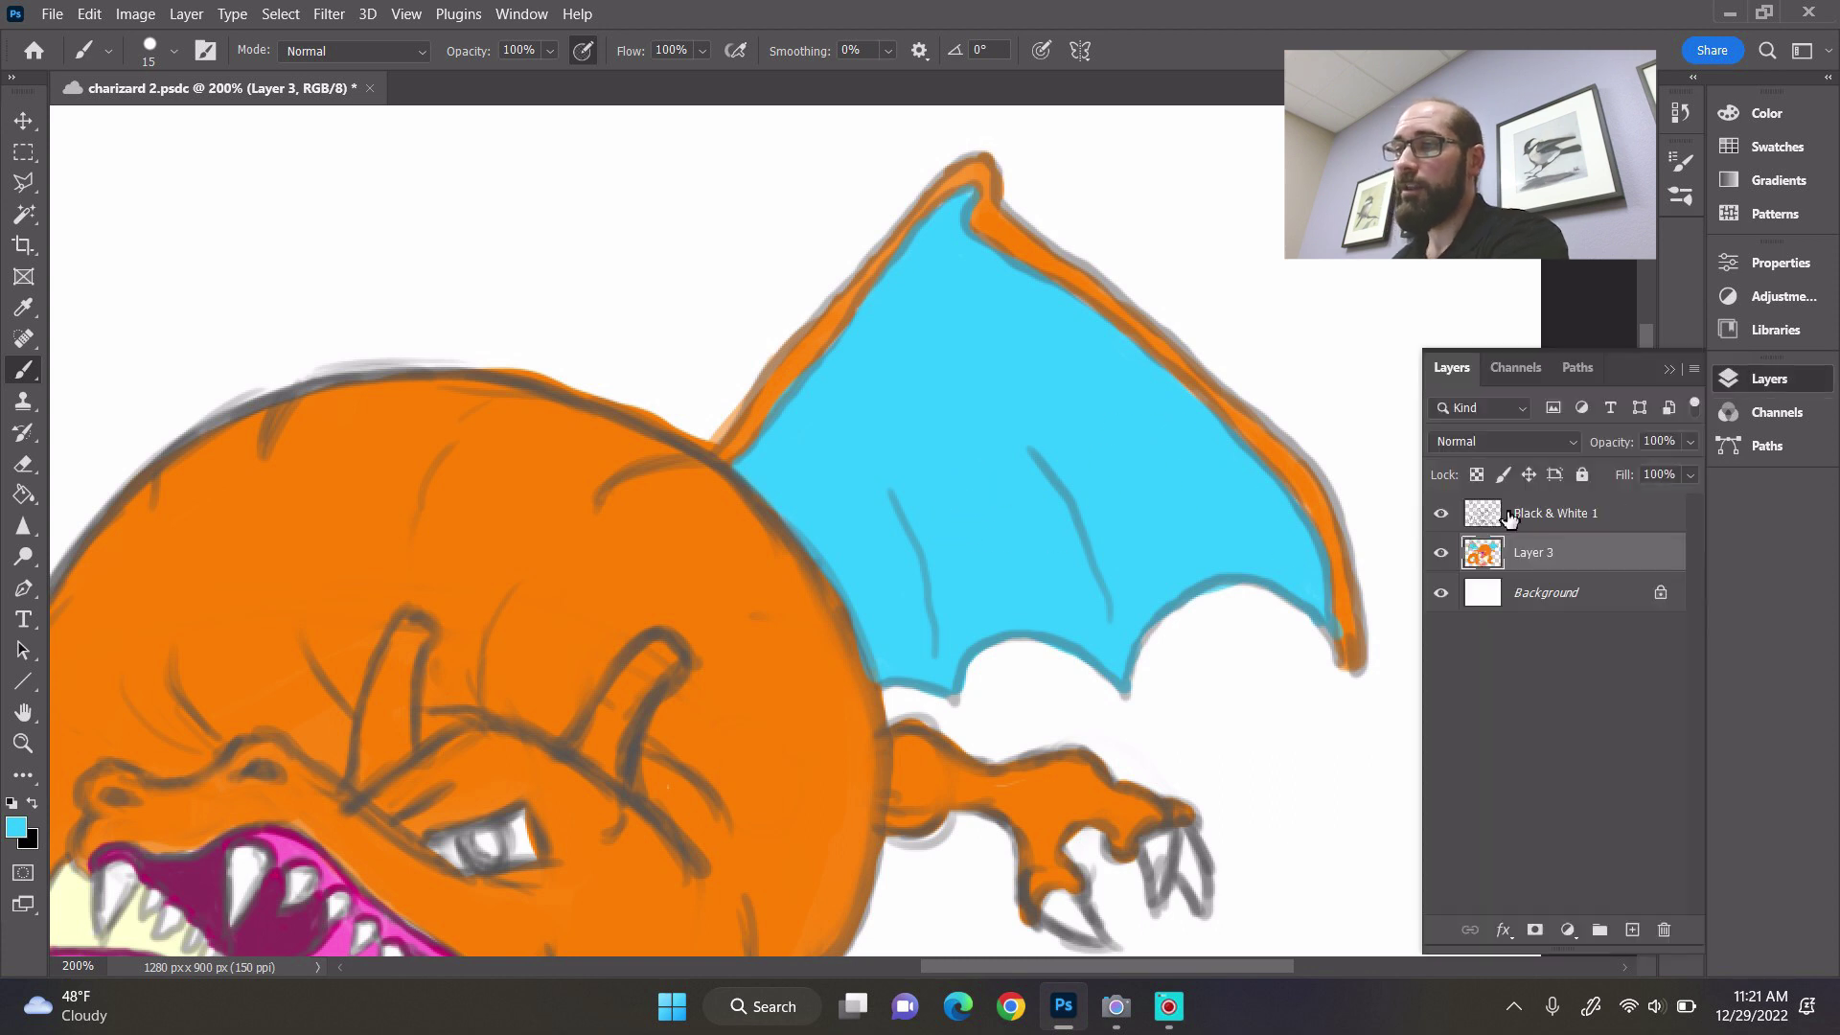
click(1441, 553)
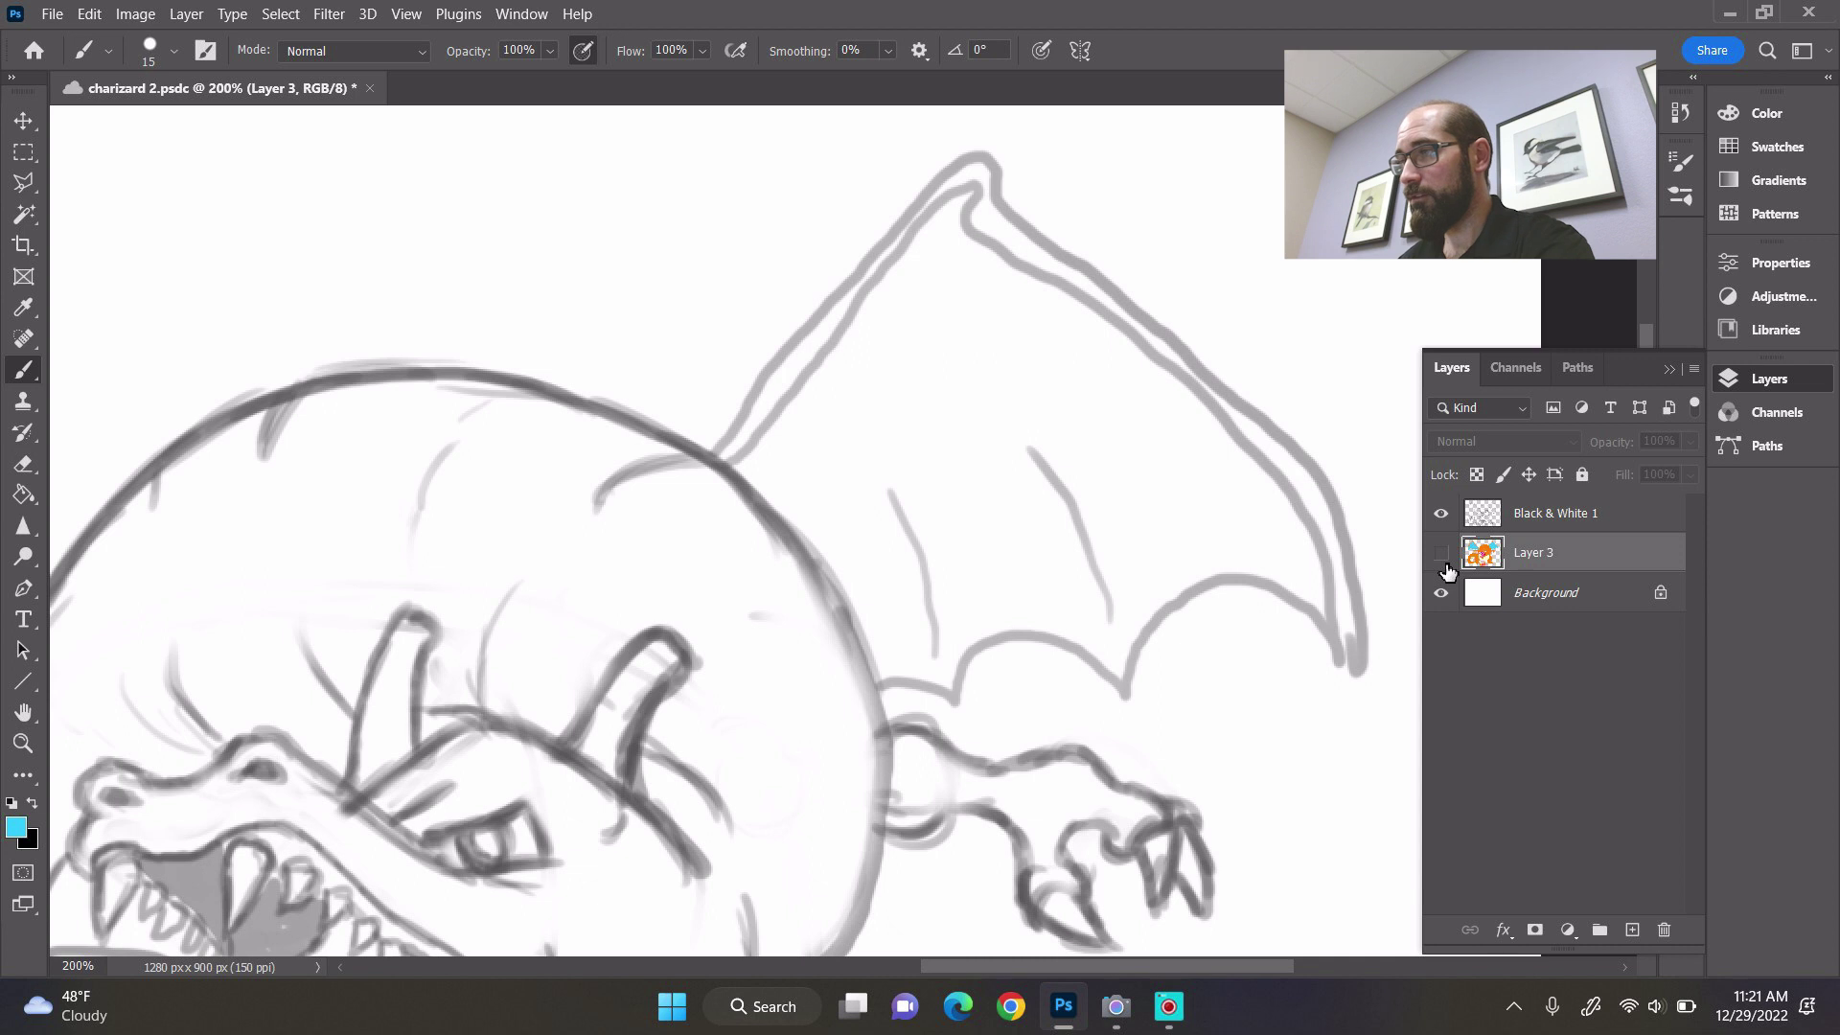
click(1442, 569)
click(1447, 564)
click(1450, 560)
click(1721, 374)
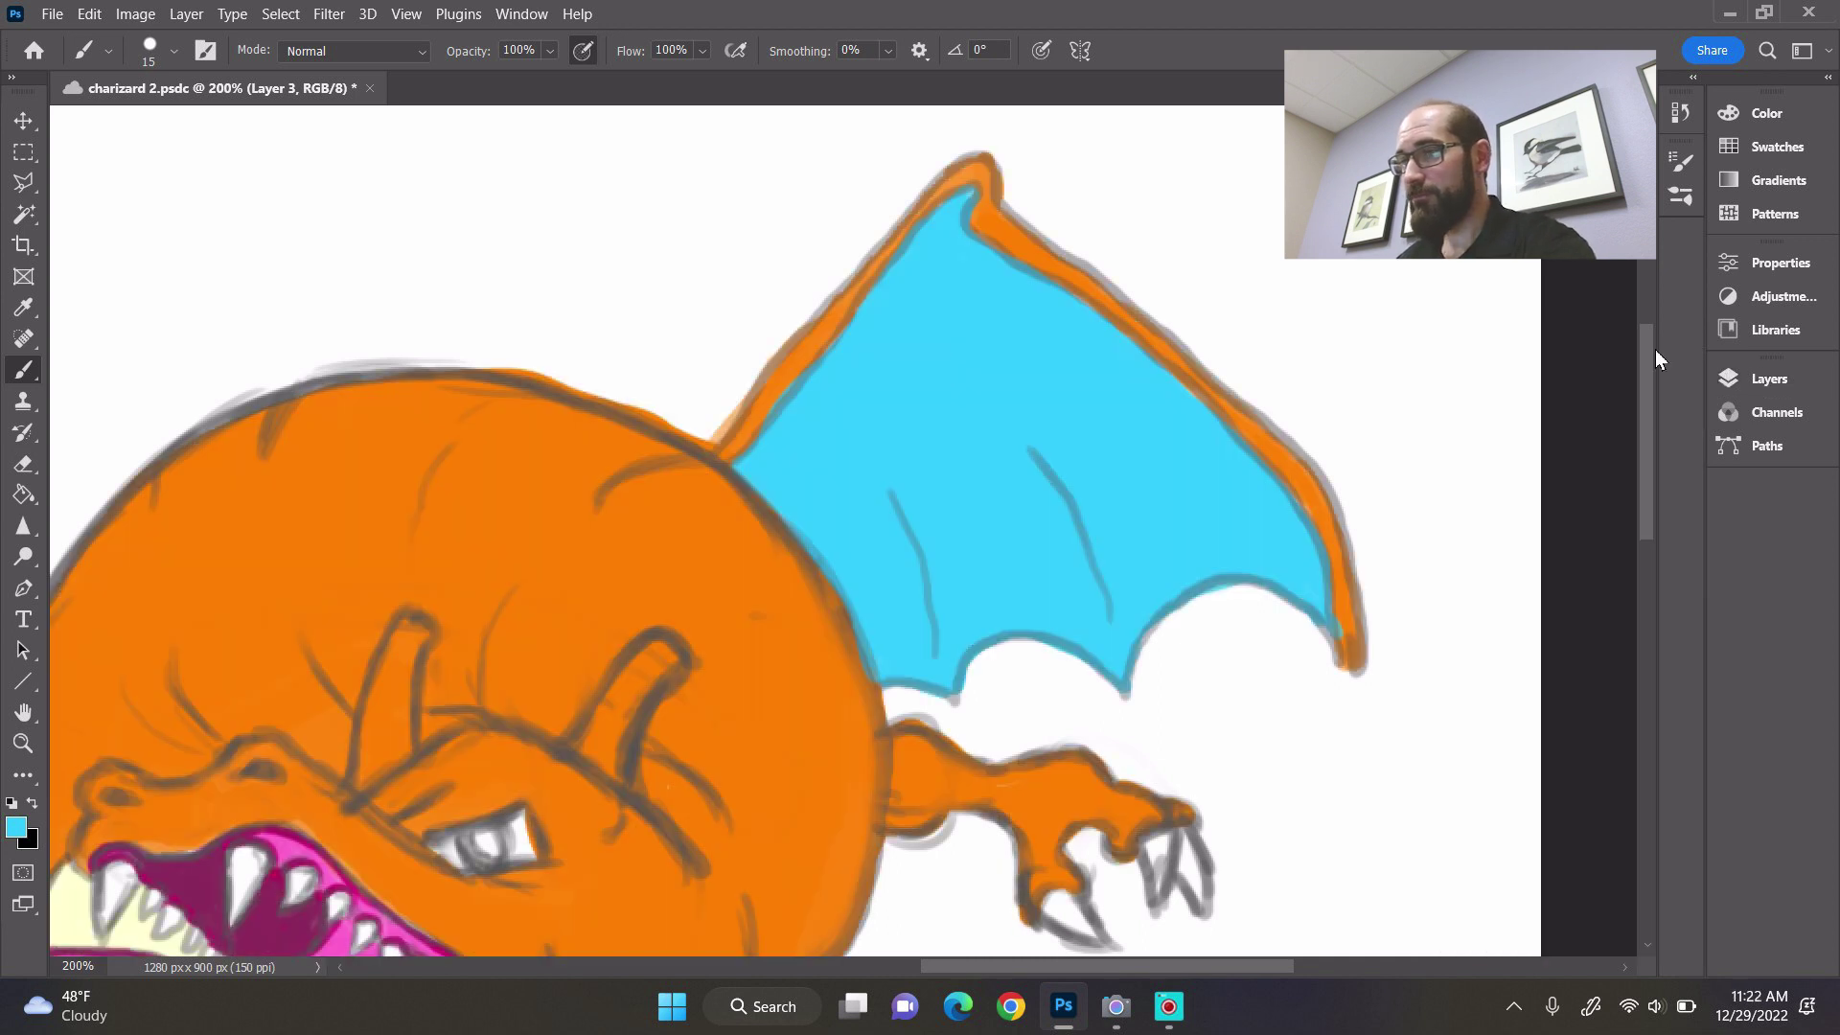
key(ctrl+minus)
key(ctrl+minus)
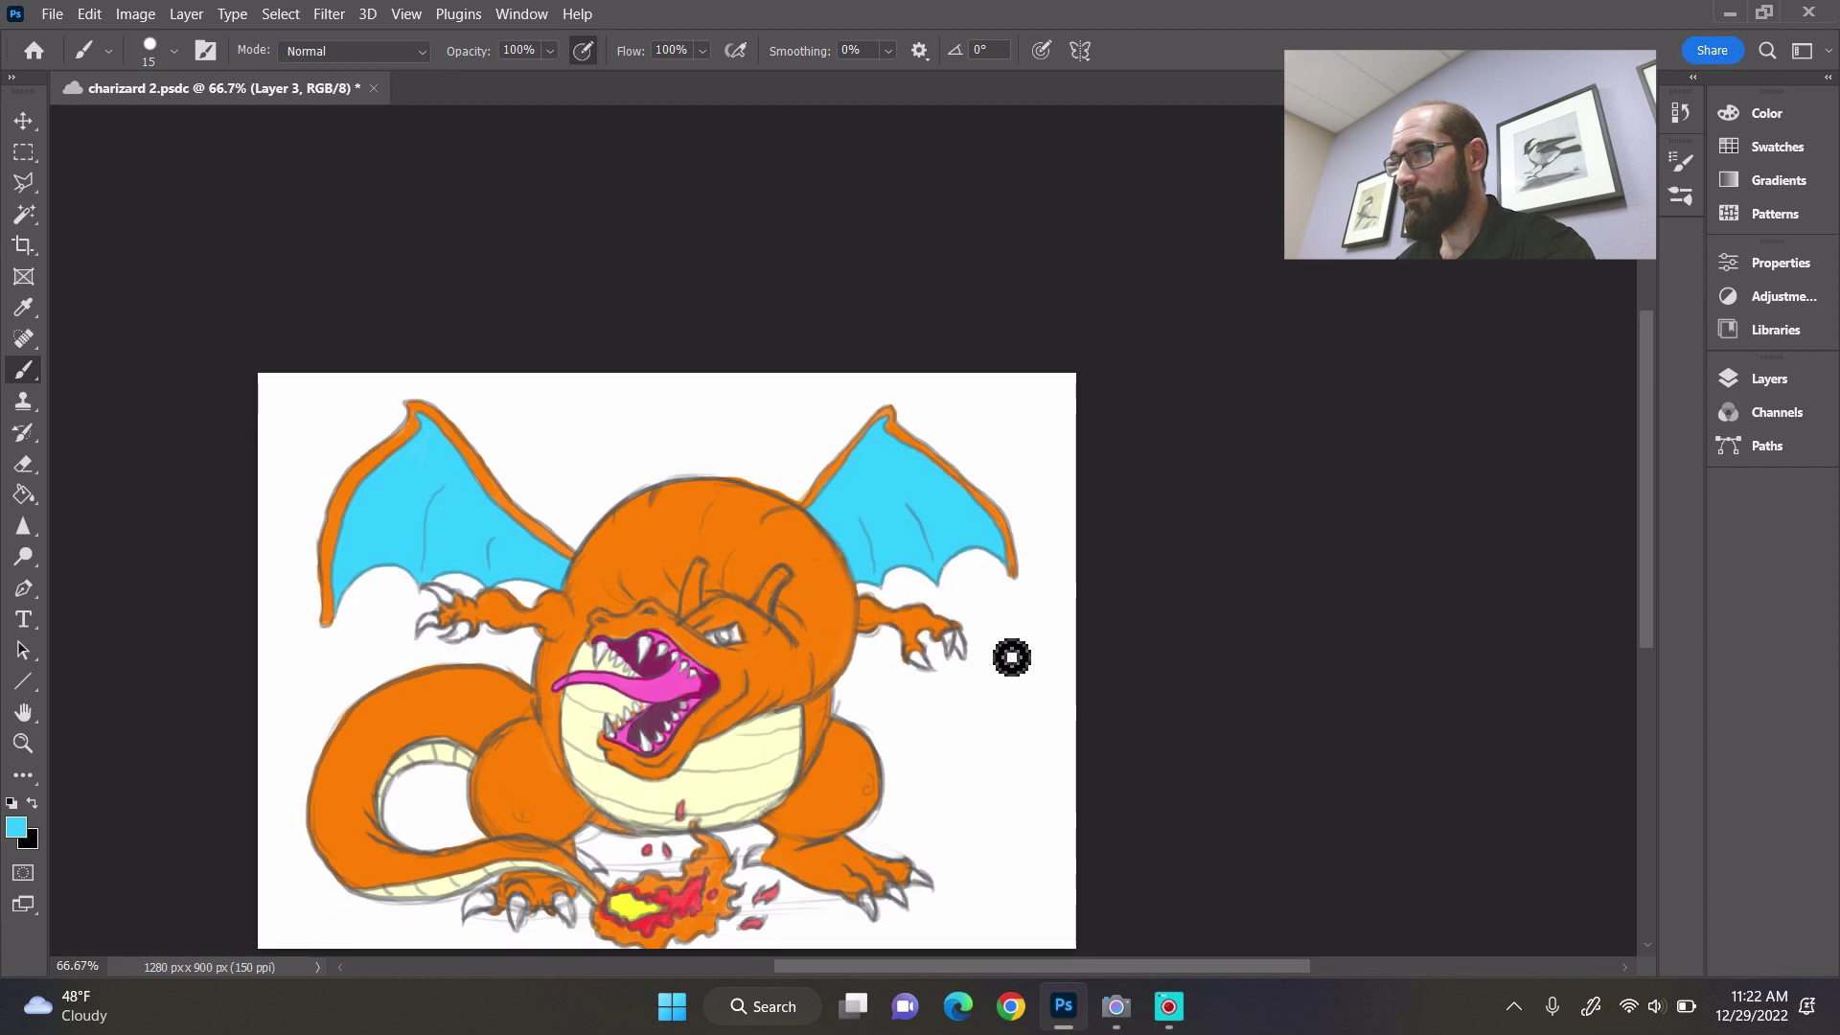
- Zoom in on the eye, paint a small blue iris, and open the foreground colour chooser
drag(1647, 451, 1646, 501)
click(23, 742)
click(729, 538)
click(729, 539)
click(733, 512)
key(b)
key(bracketleft)
key(bracketleft)
drag(718, 509, 738, 508)
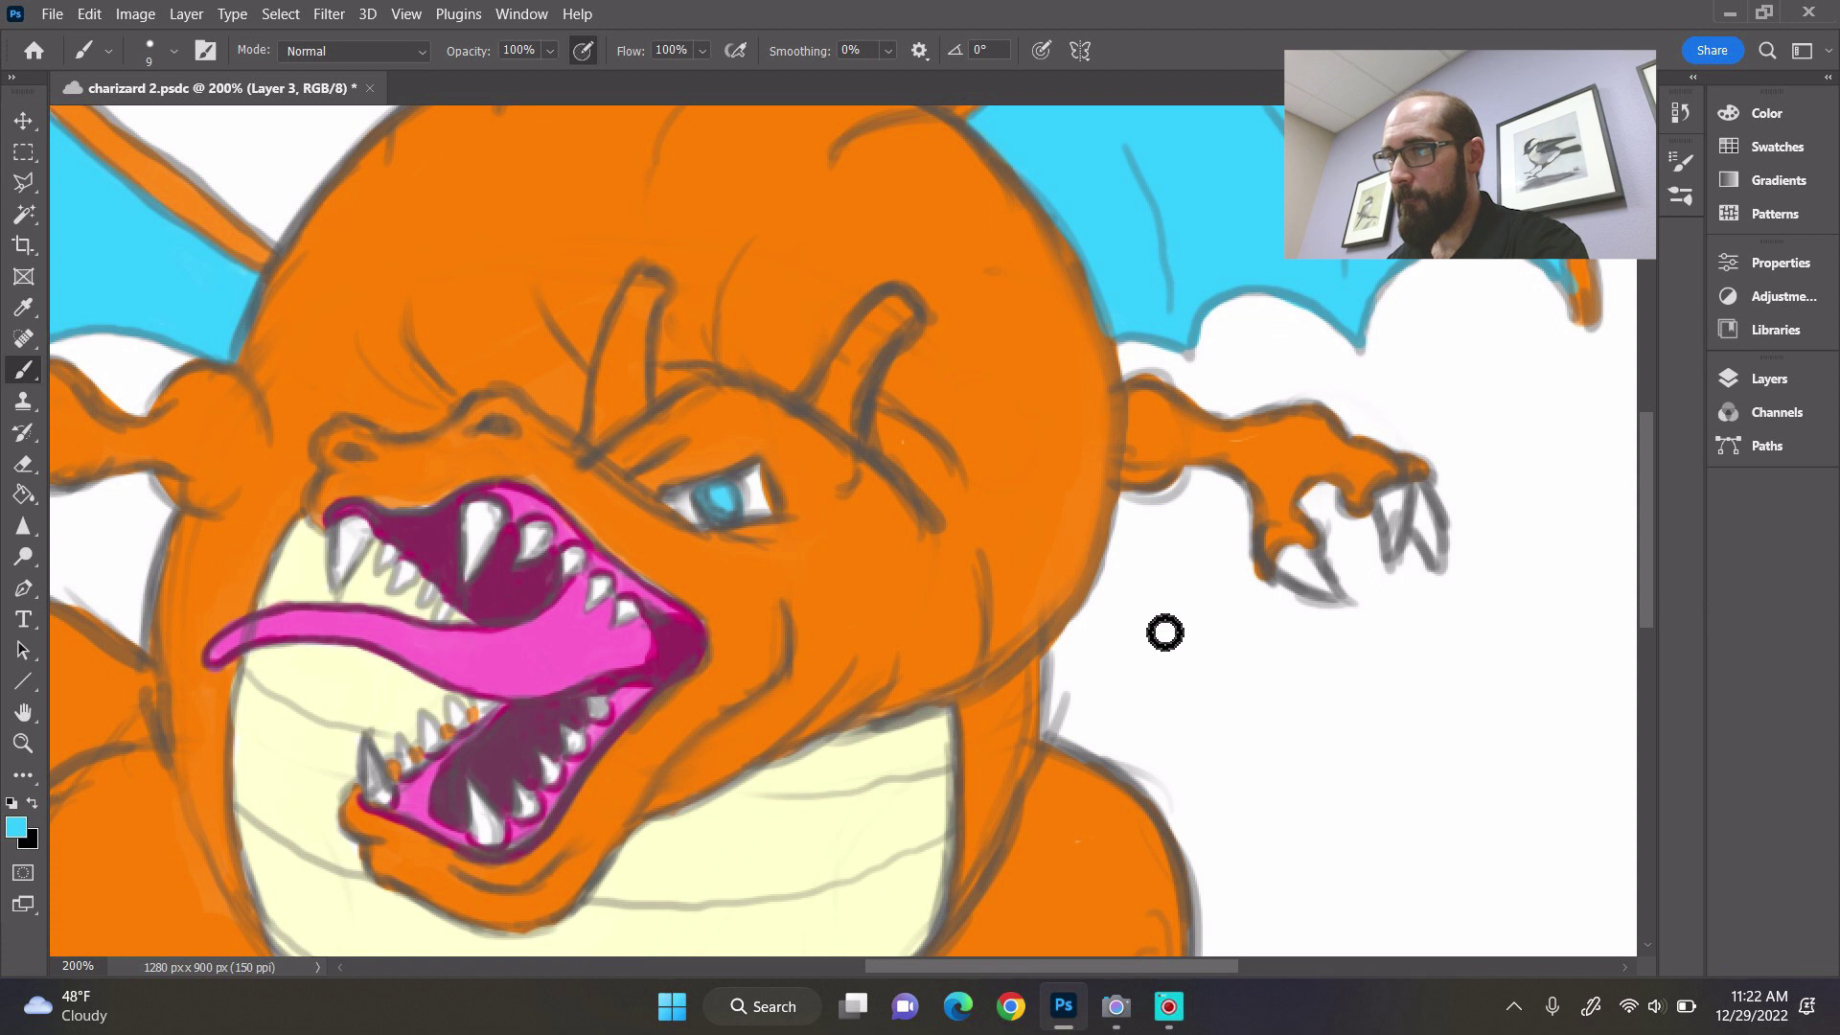
click(18, 832)
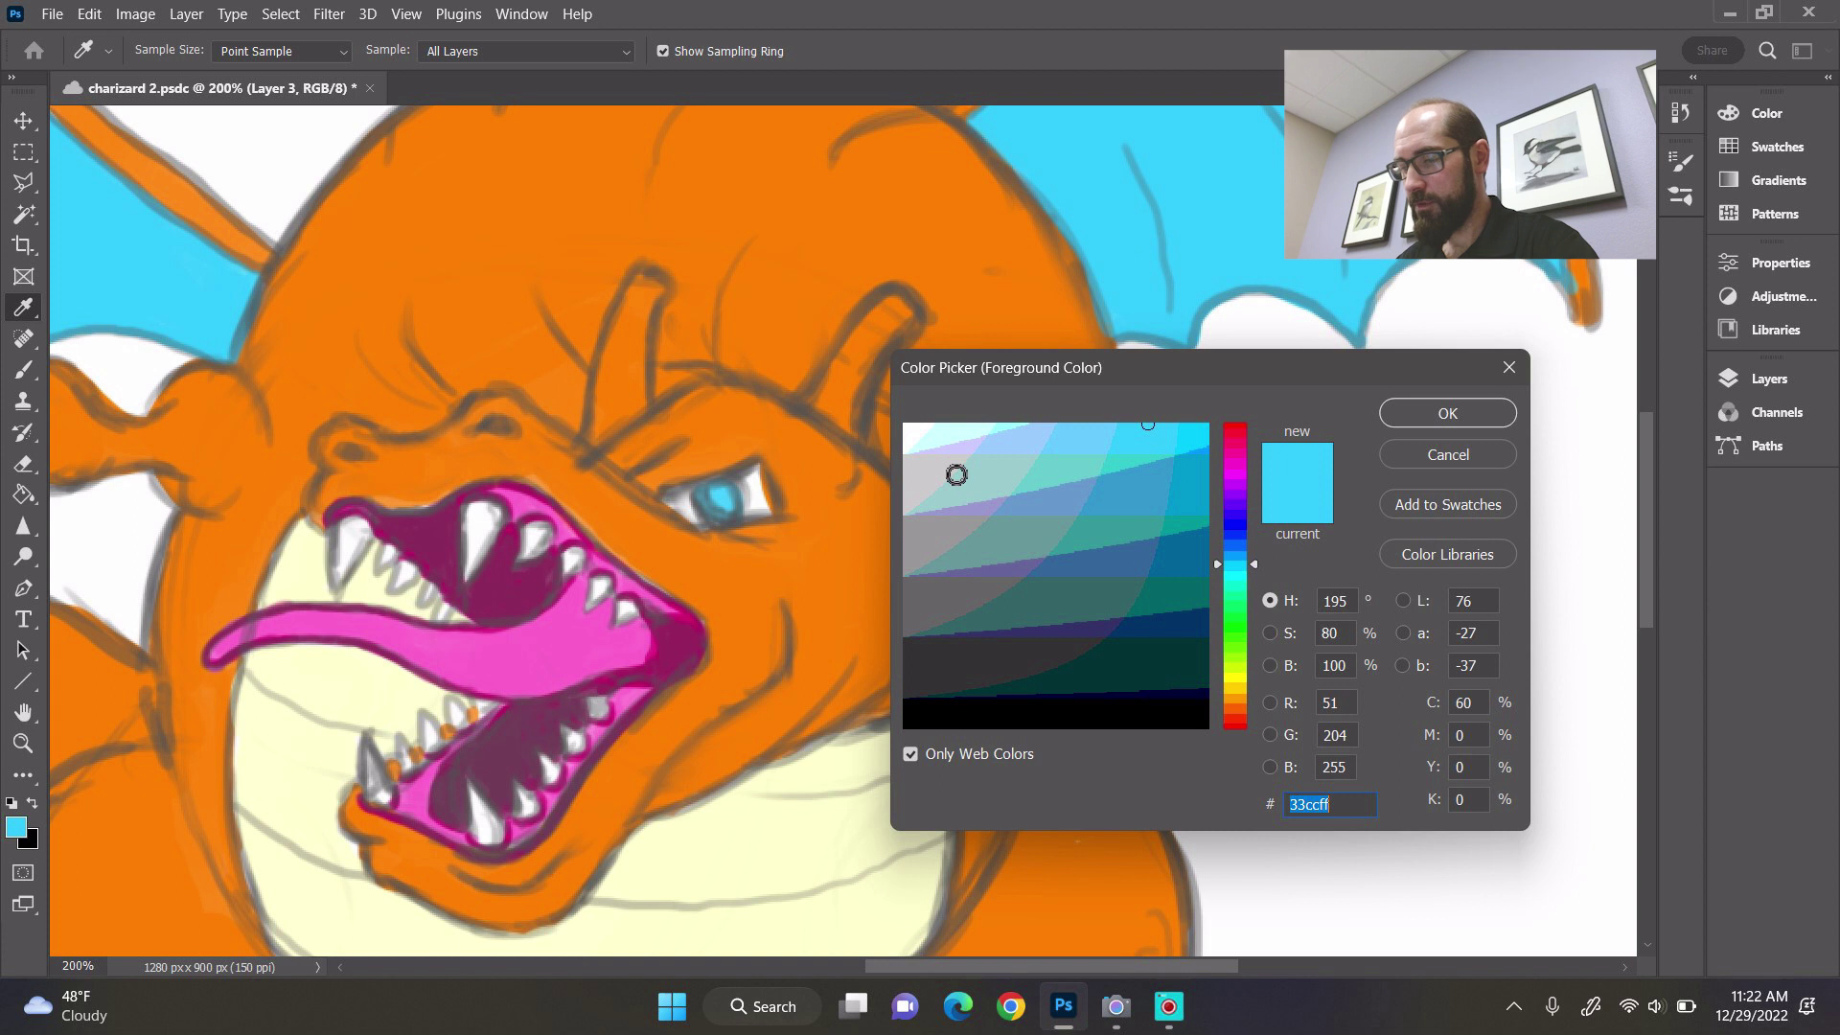
- Switch the brush to light gray cccccc and paint the claws on both hands
click(954, 496)
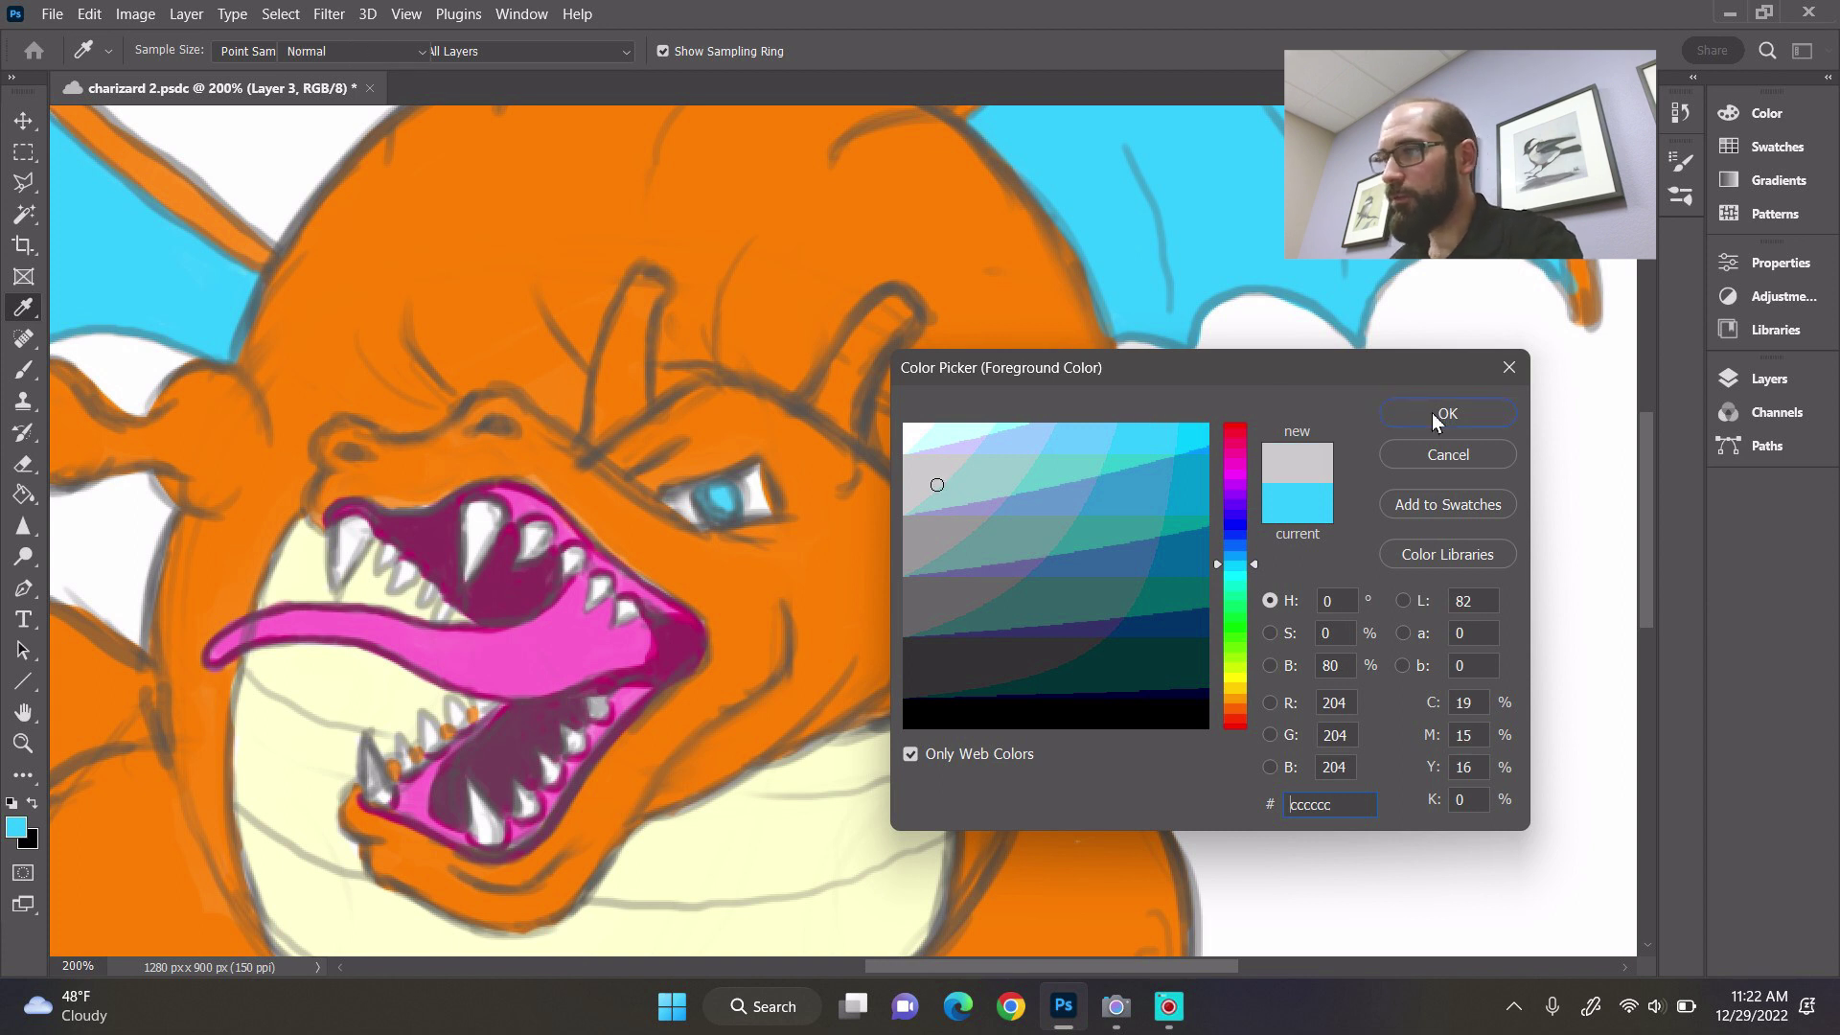
key(Escape)
key(b)
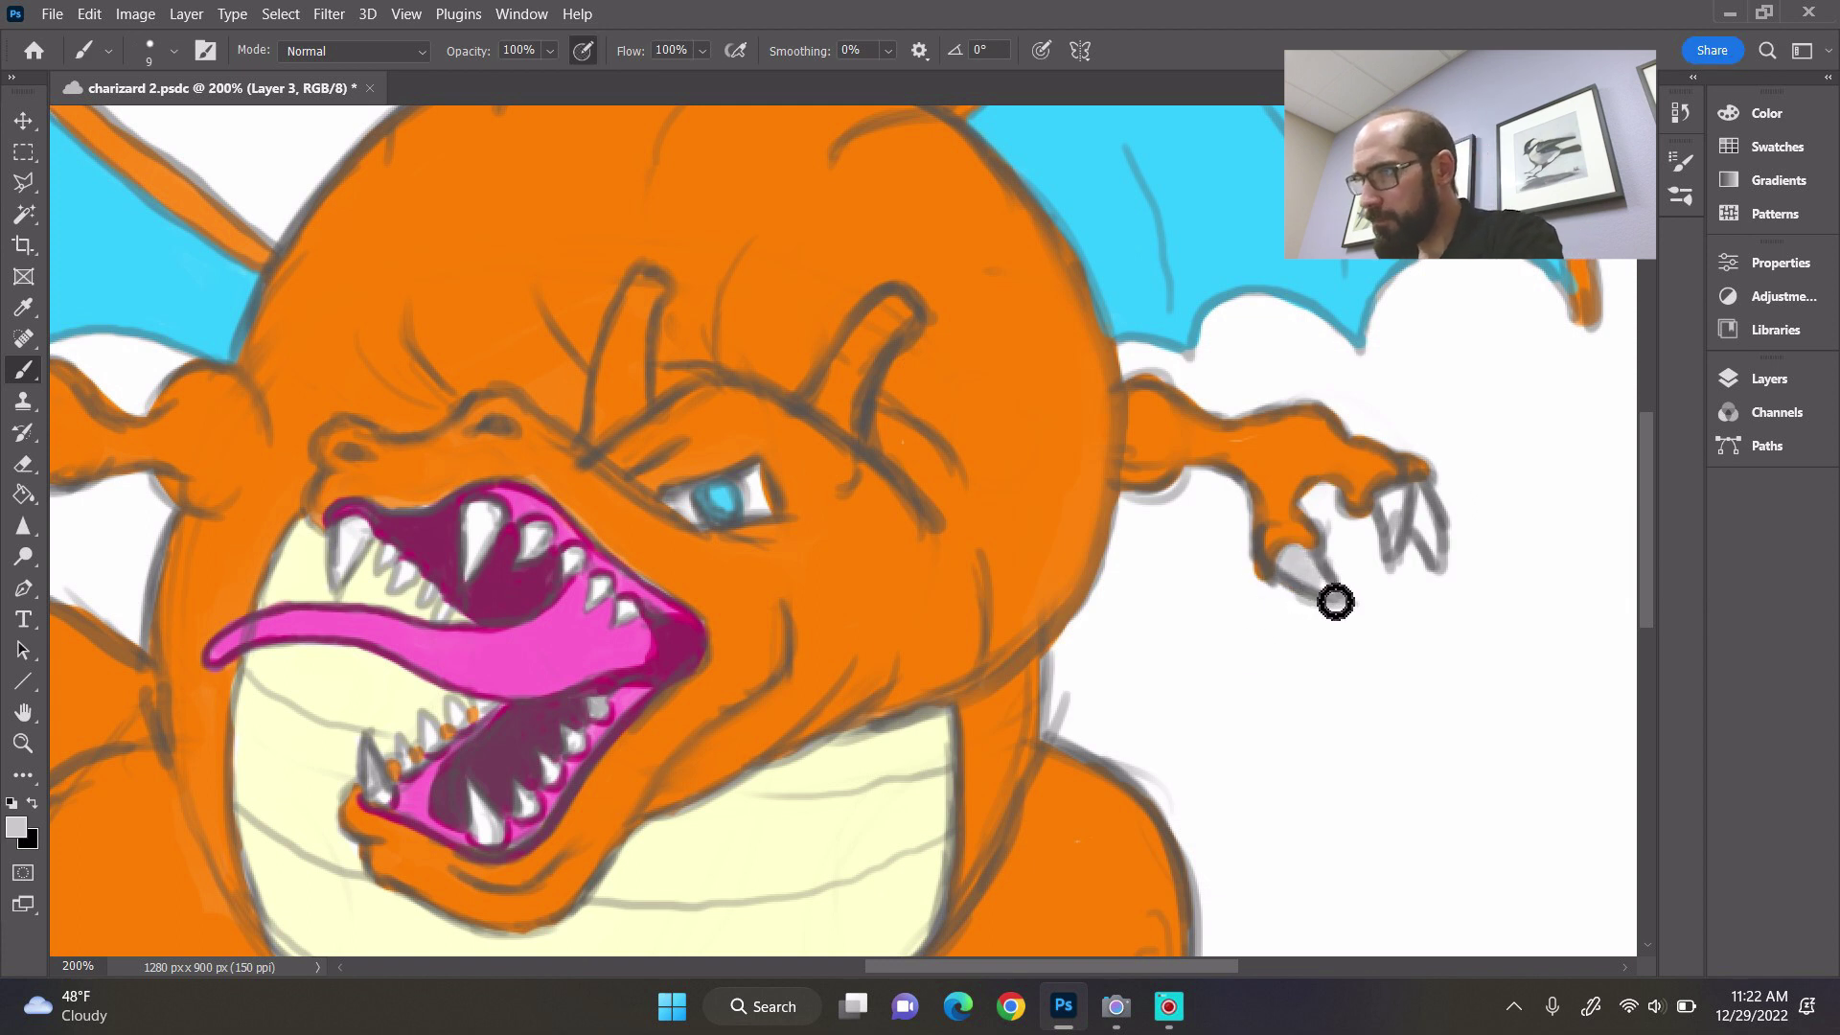
mouse_move(1324, 582)
mouse_down()
mouse_move(1347, 604)
mouse_move(1314, 562)
mouse_move(1363, 571)
mouse_up()
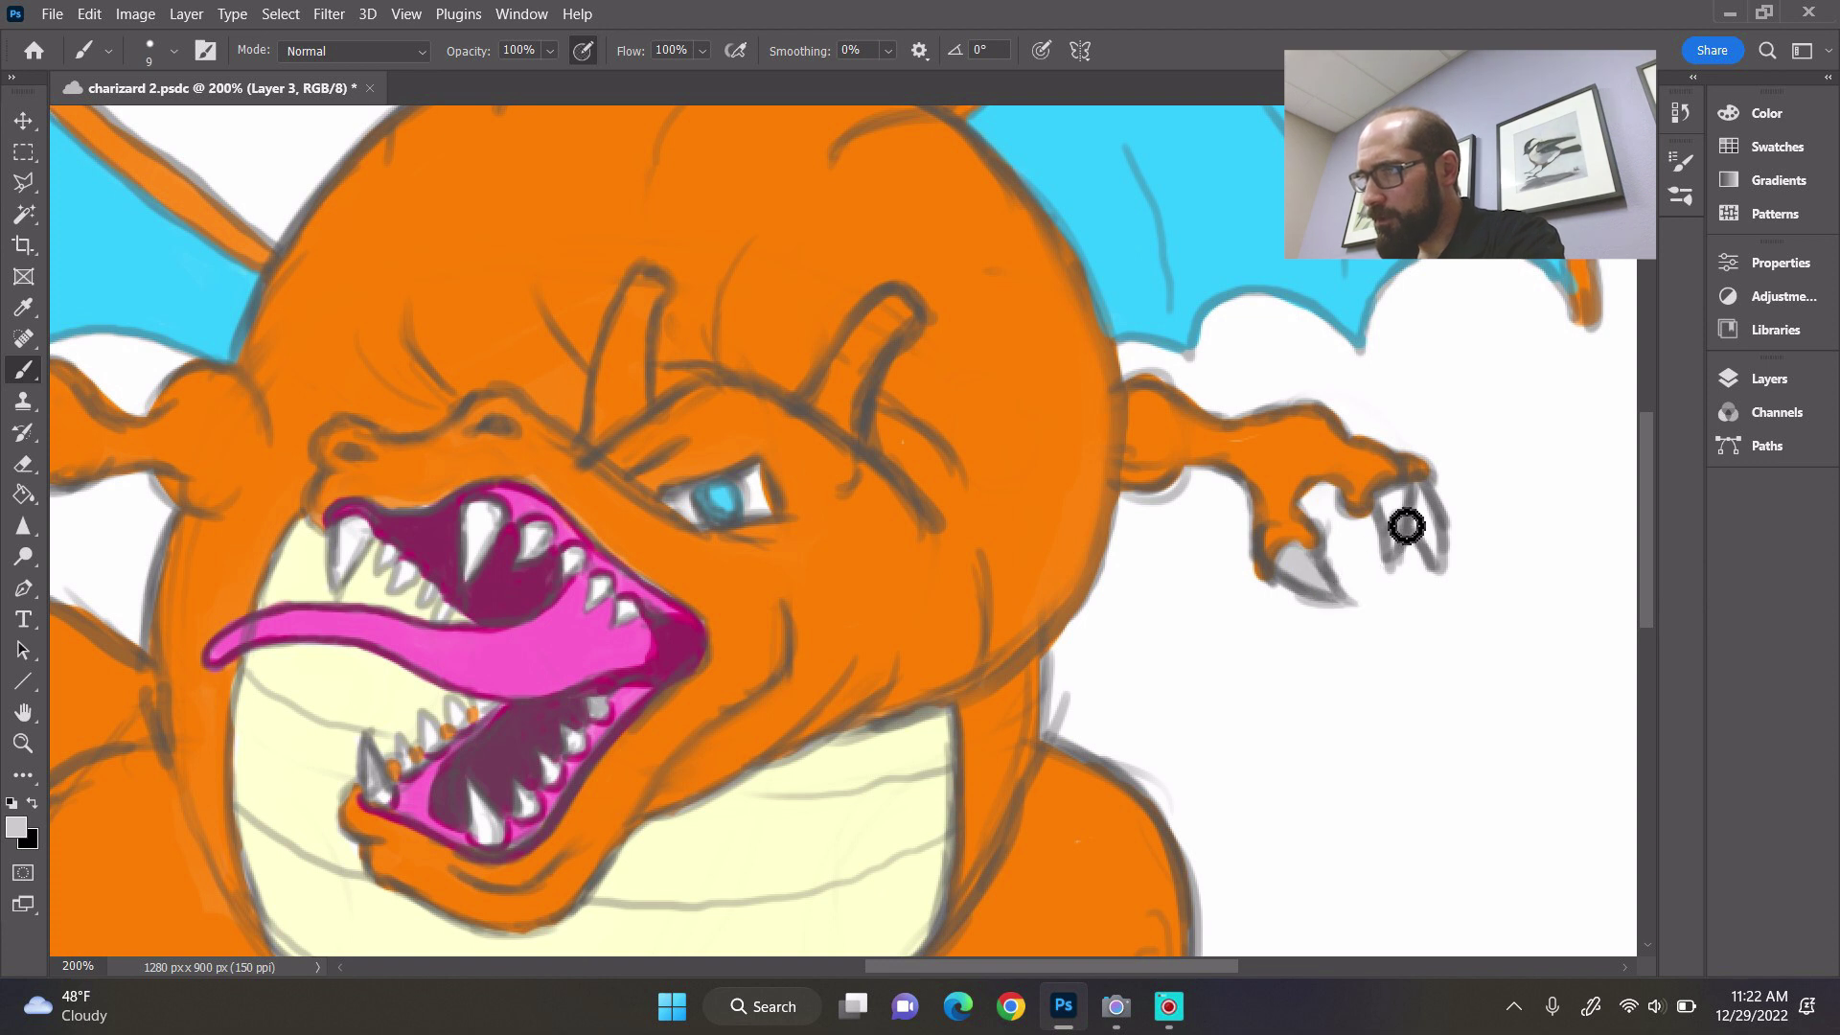
mouse_move(1416, 512)
mouse_down()
mouse_move(1410, 570)
mouse_move(1453, 526)
mouse_move(1440, 551)
mouse_move(1435, 519)
mouse_move(1450, 559)
mouse_move(1437, 520)
mouse_move(1398, 591)
mouse_up()
drag(1021, 966, 915, 968)
mouse_move(287, 473)
mouse_down()
mouse_move(291, 375)
mouse_move(365, 414)
mouse_move(342, 405)
mouse_move(404, 474)
mouse_move(407, 513)
mouse_move(355, 527)
mouse_move(394, 509)
mouse_up()
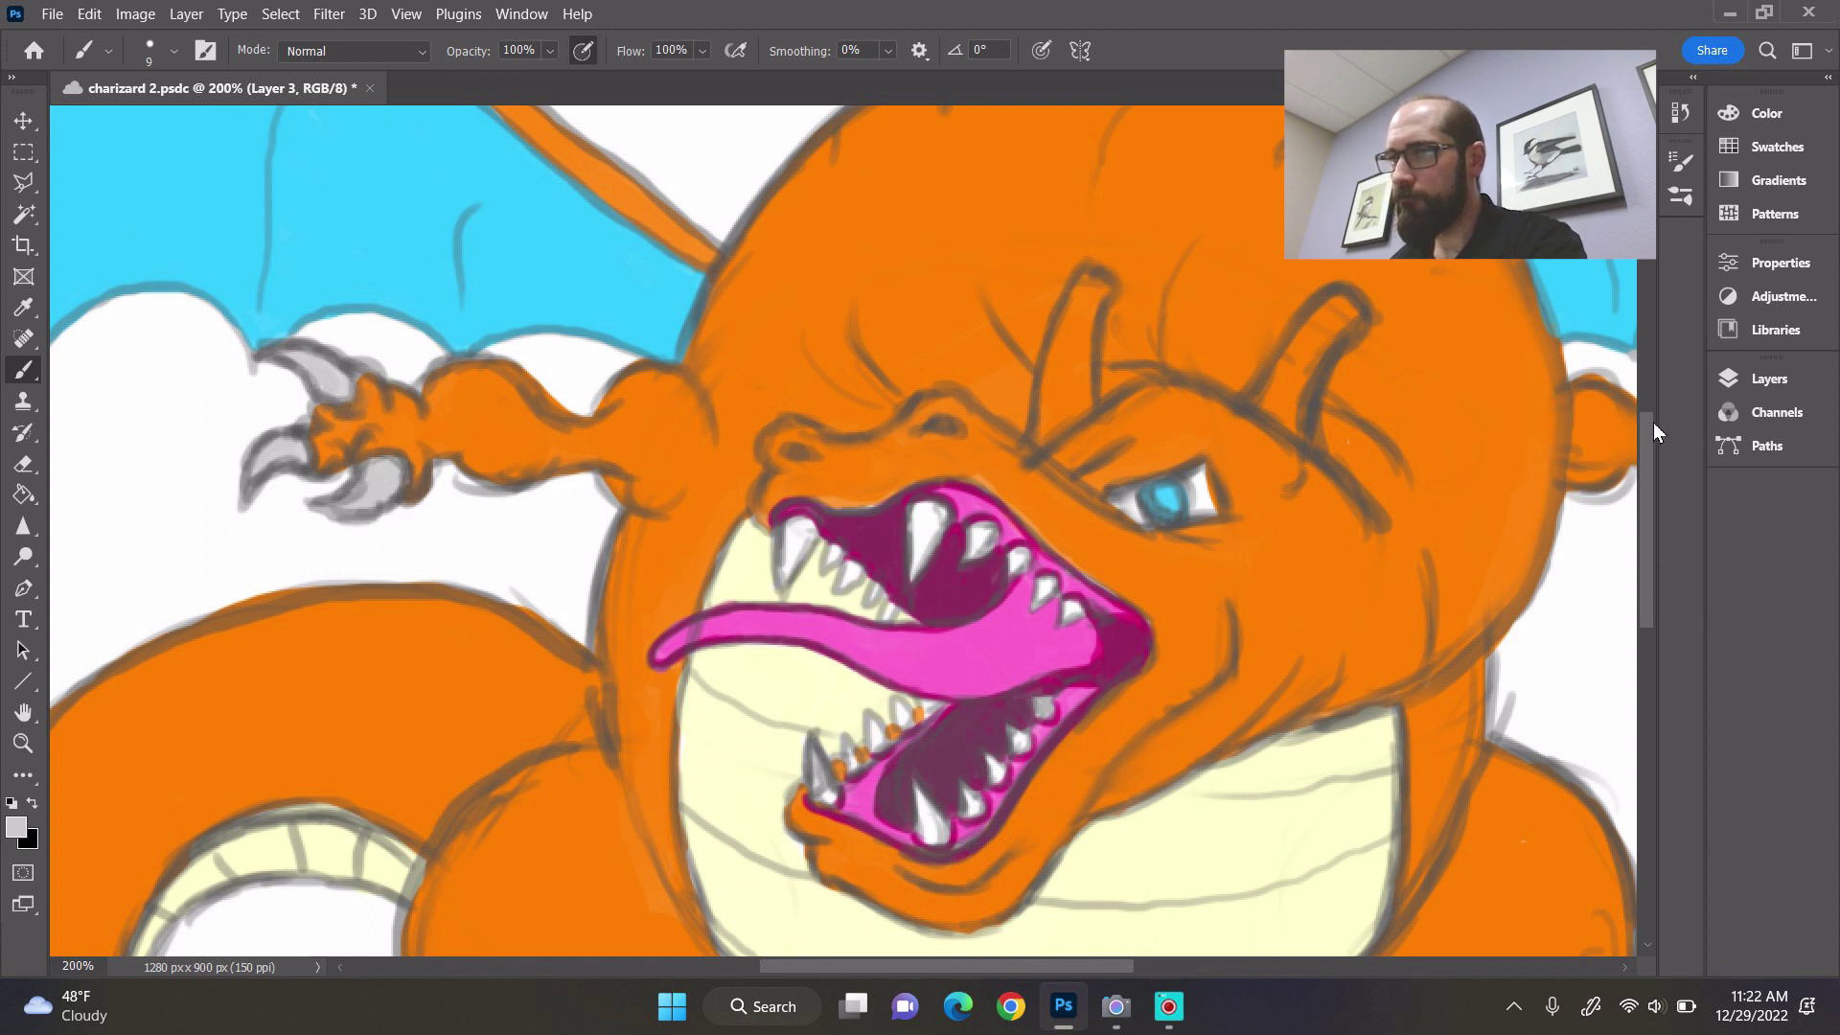
- Paint the foot claws light gray, redoing one misplaced stroke
drag(1654, 461, 1658, 596)
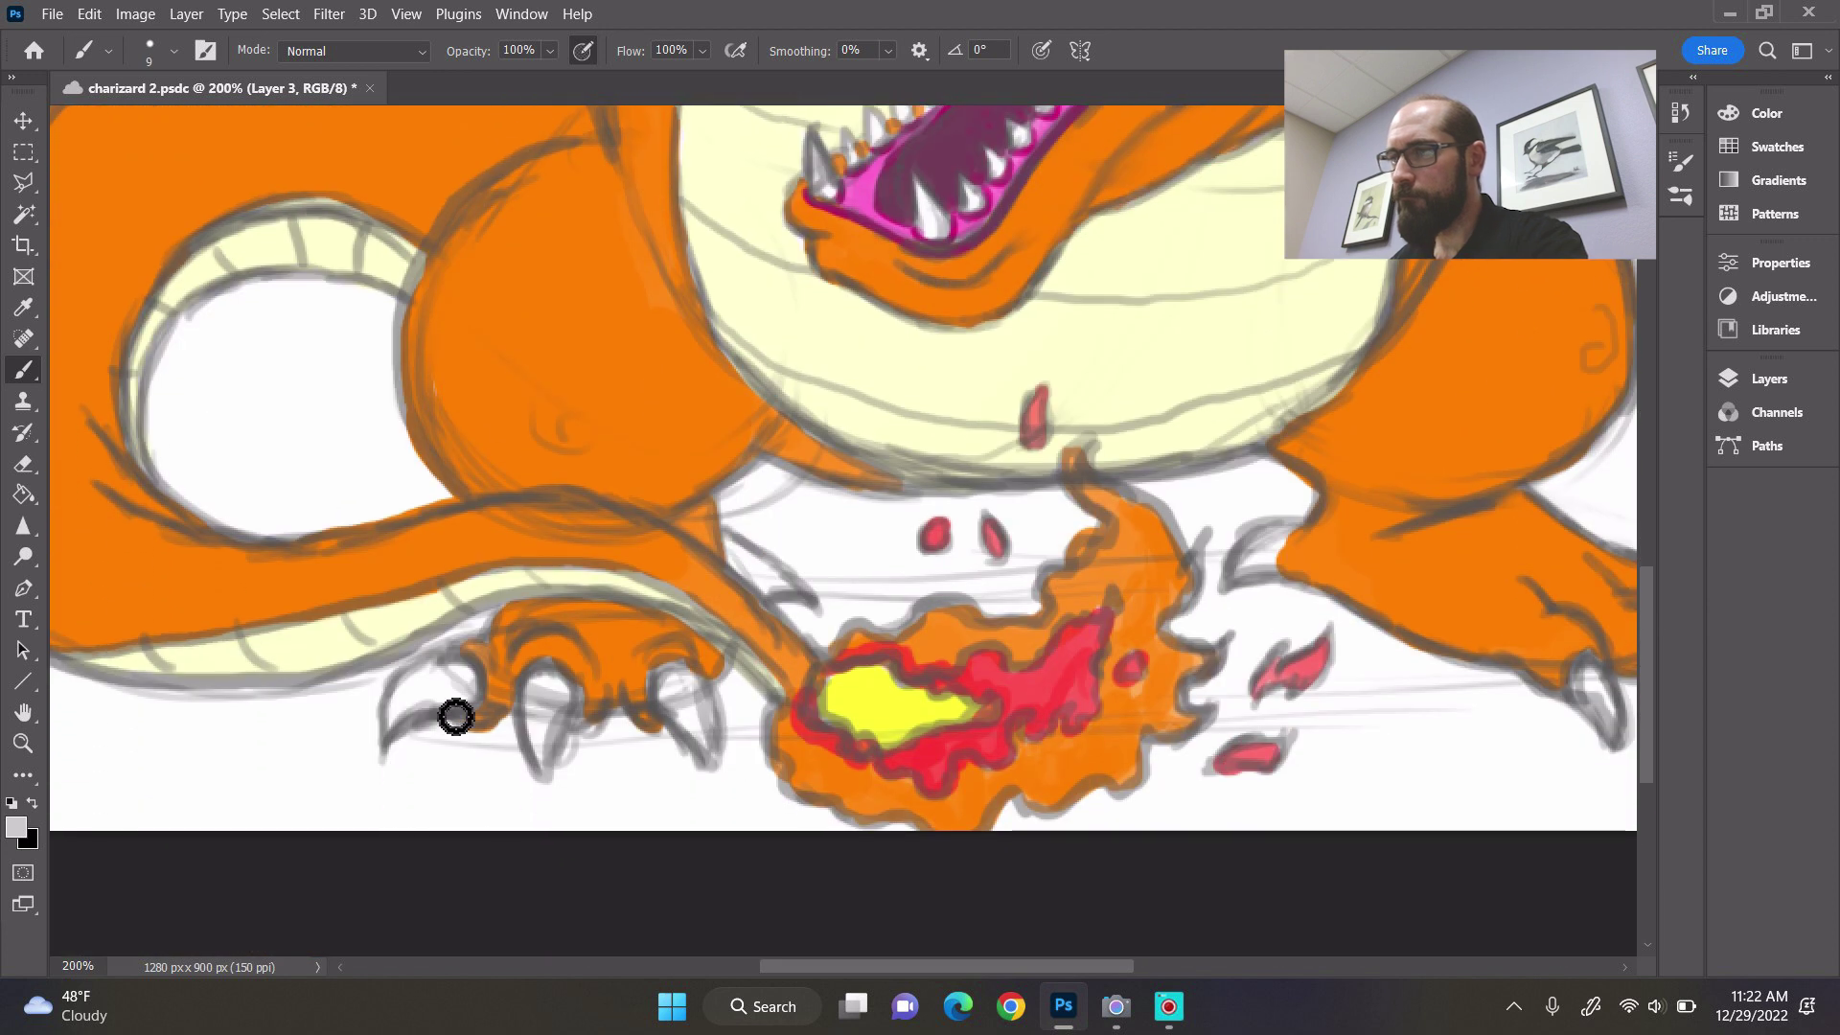
mouse_move(421, 727)
mouse_down()
mouse_move(469, 694)
mouse_move(460, 707)
mouse_move(566, 756)
mouse_move(555, 699)
mouse_move(560, 758)
mouse_move(552, 723)
mouse_up()
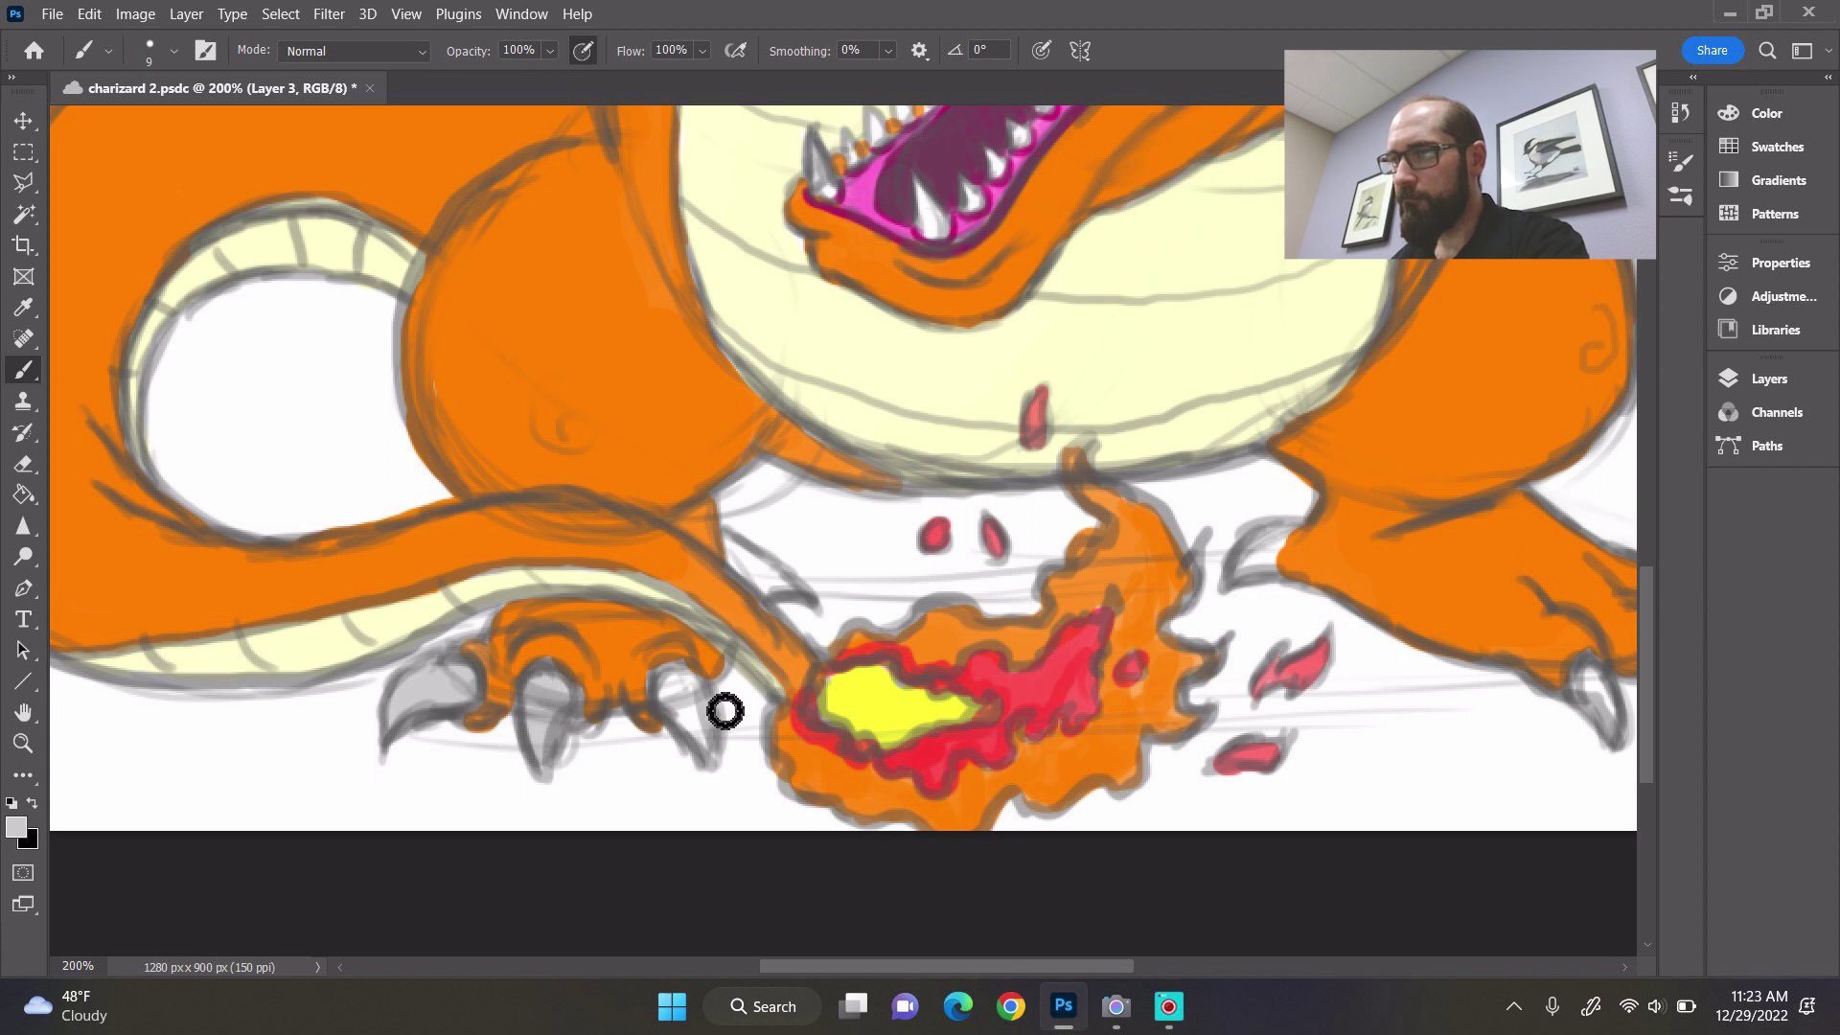
mouse_move(719, 715)
mouse_down()
mouse_move(686, 731)
mouse_move(698, 702)
mouse_move(706, 727)
mouse_up()
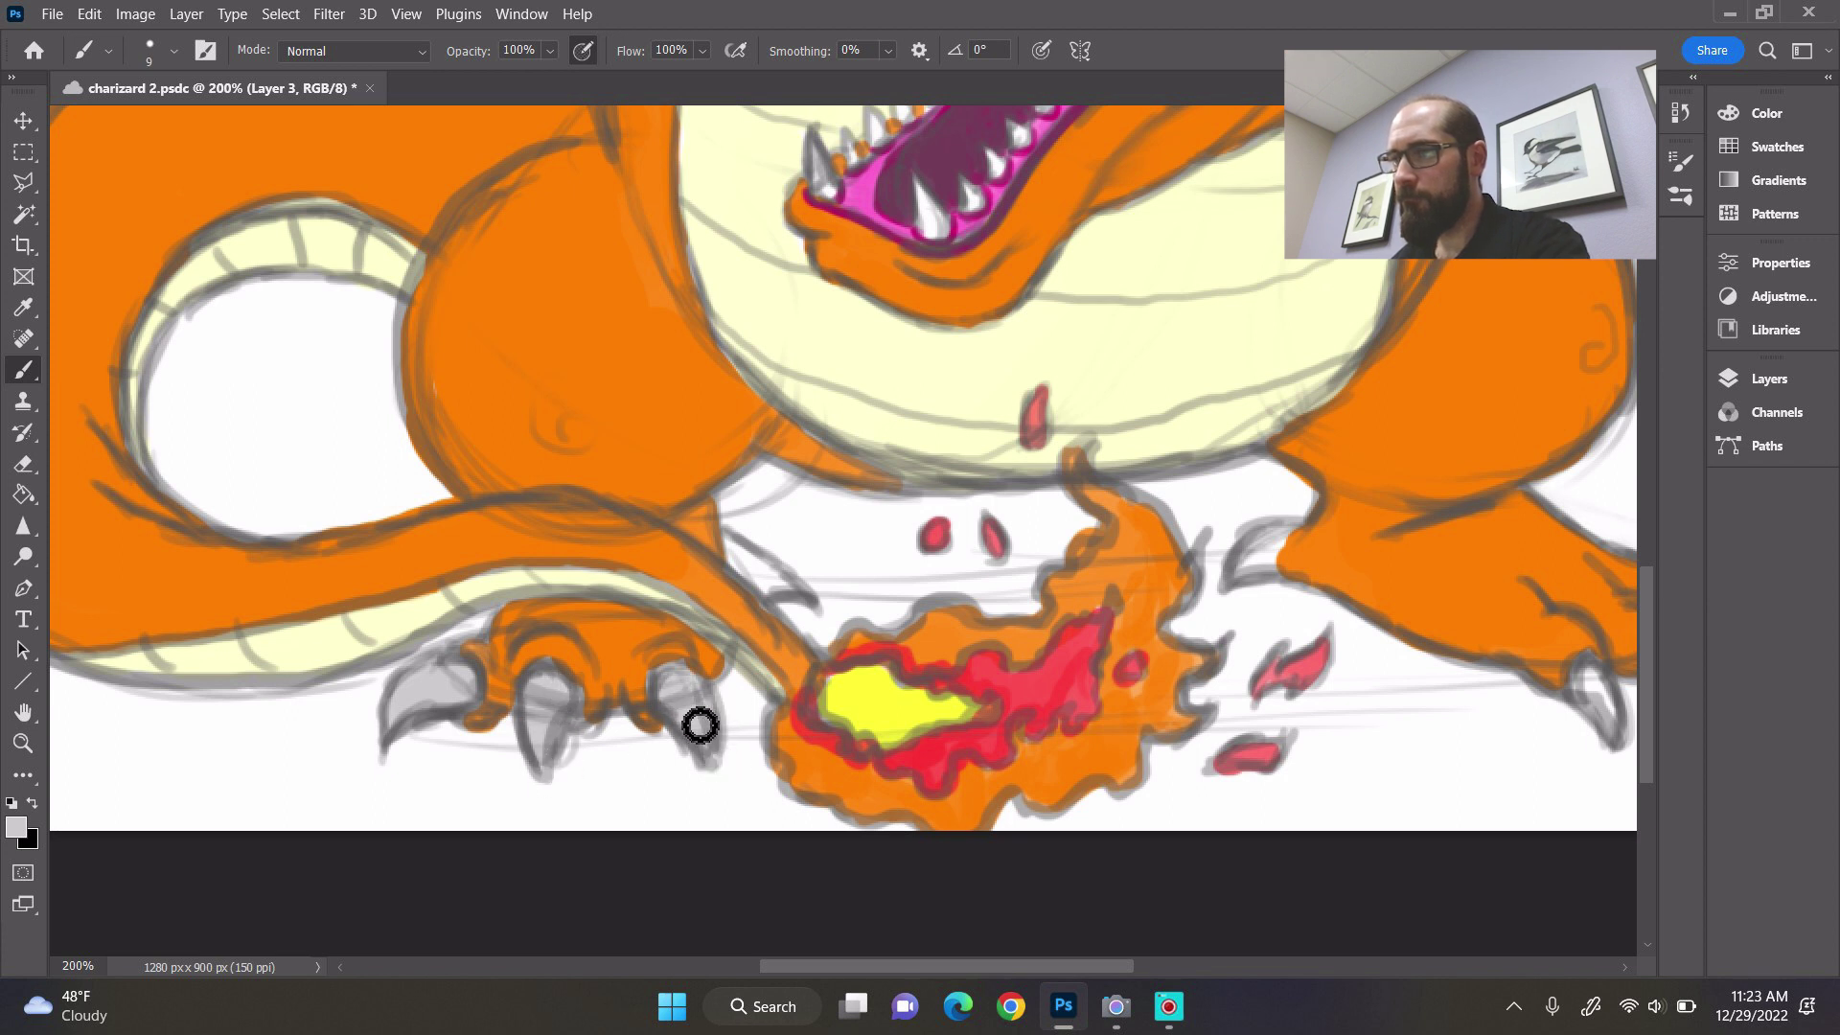
mouse_move(760, 579)
mouse_down()
mouse_move(797, 604)
mouse_move(754, 570)
mouse_up()
key(ctrl+z)
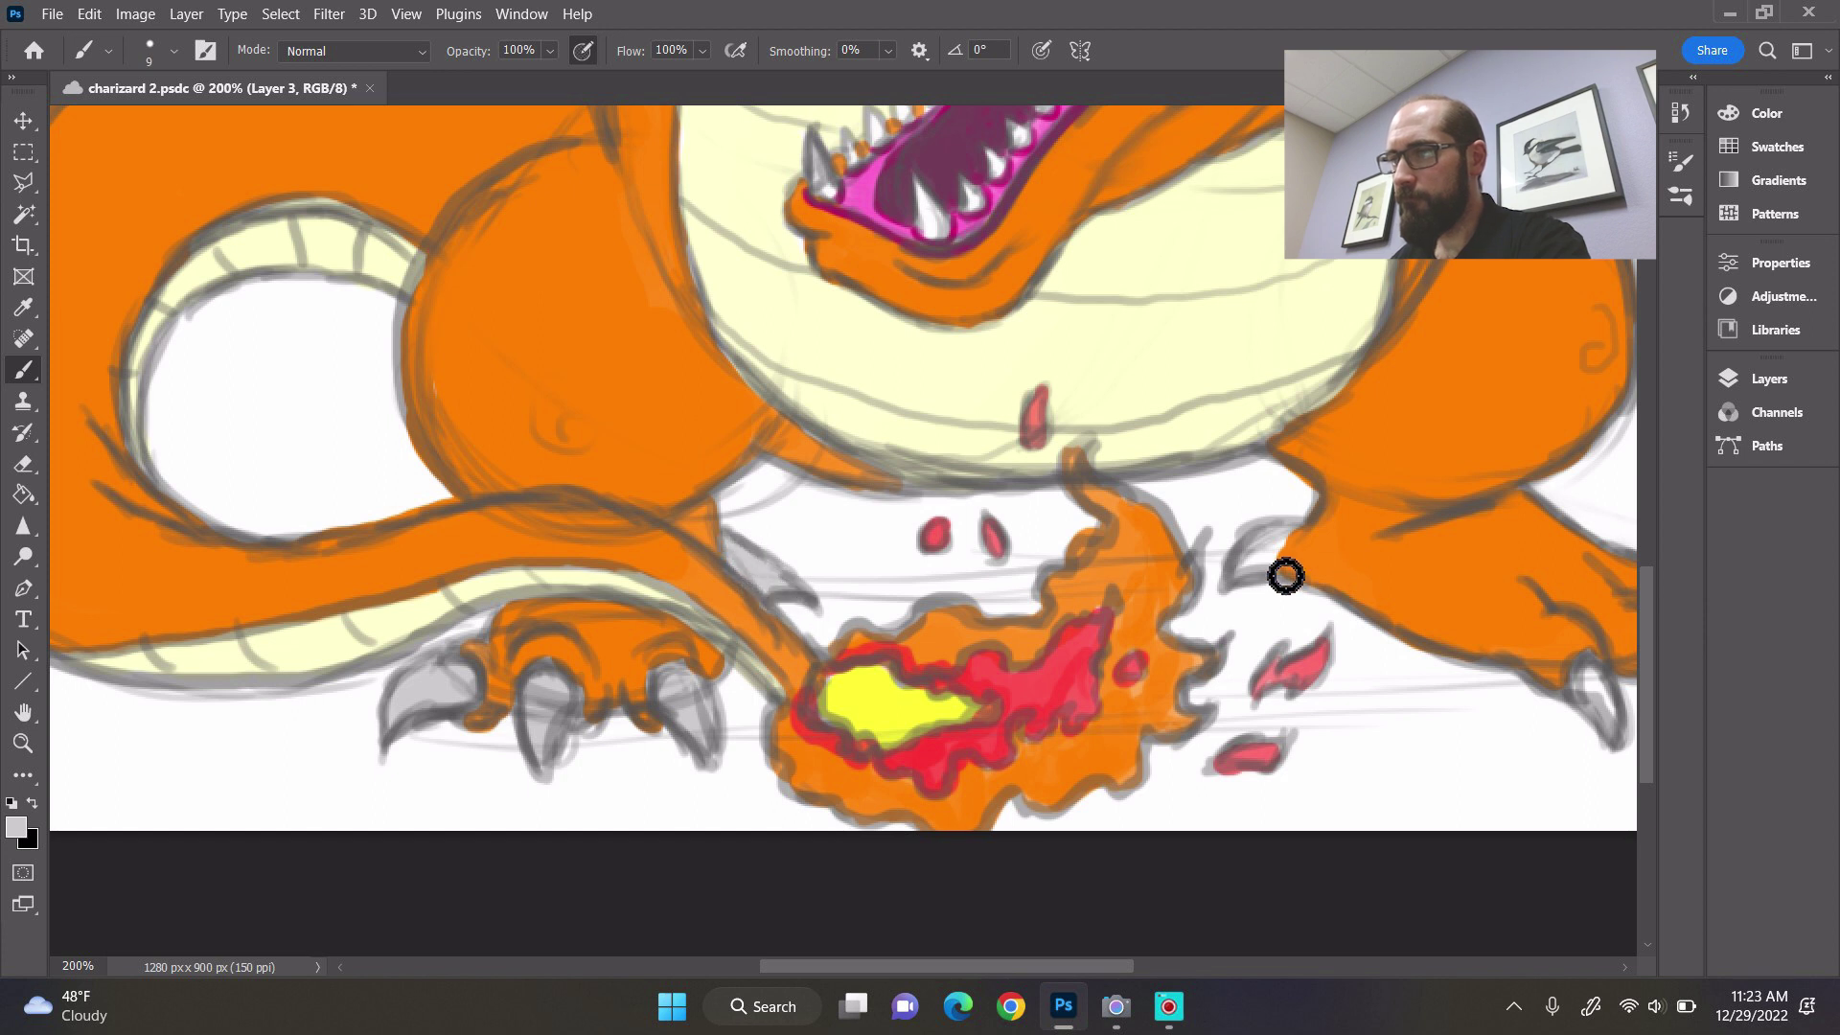
mouse_move(1278, 571)
mouse_down()
mouse_move(1257, 584)
mouse_move(1297, 561)
mouse_up()
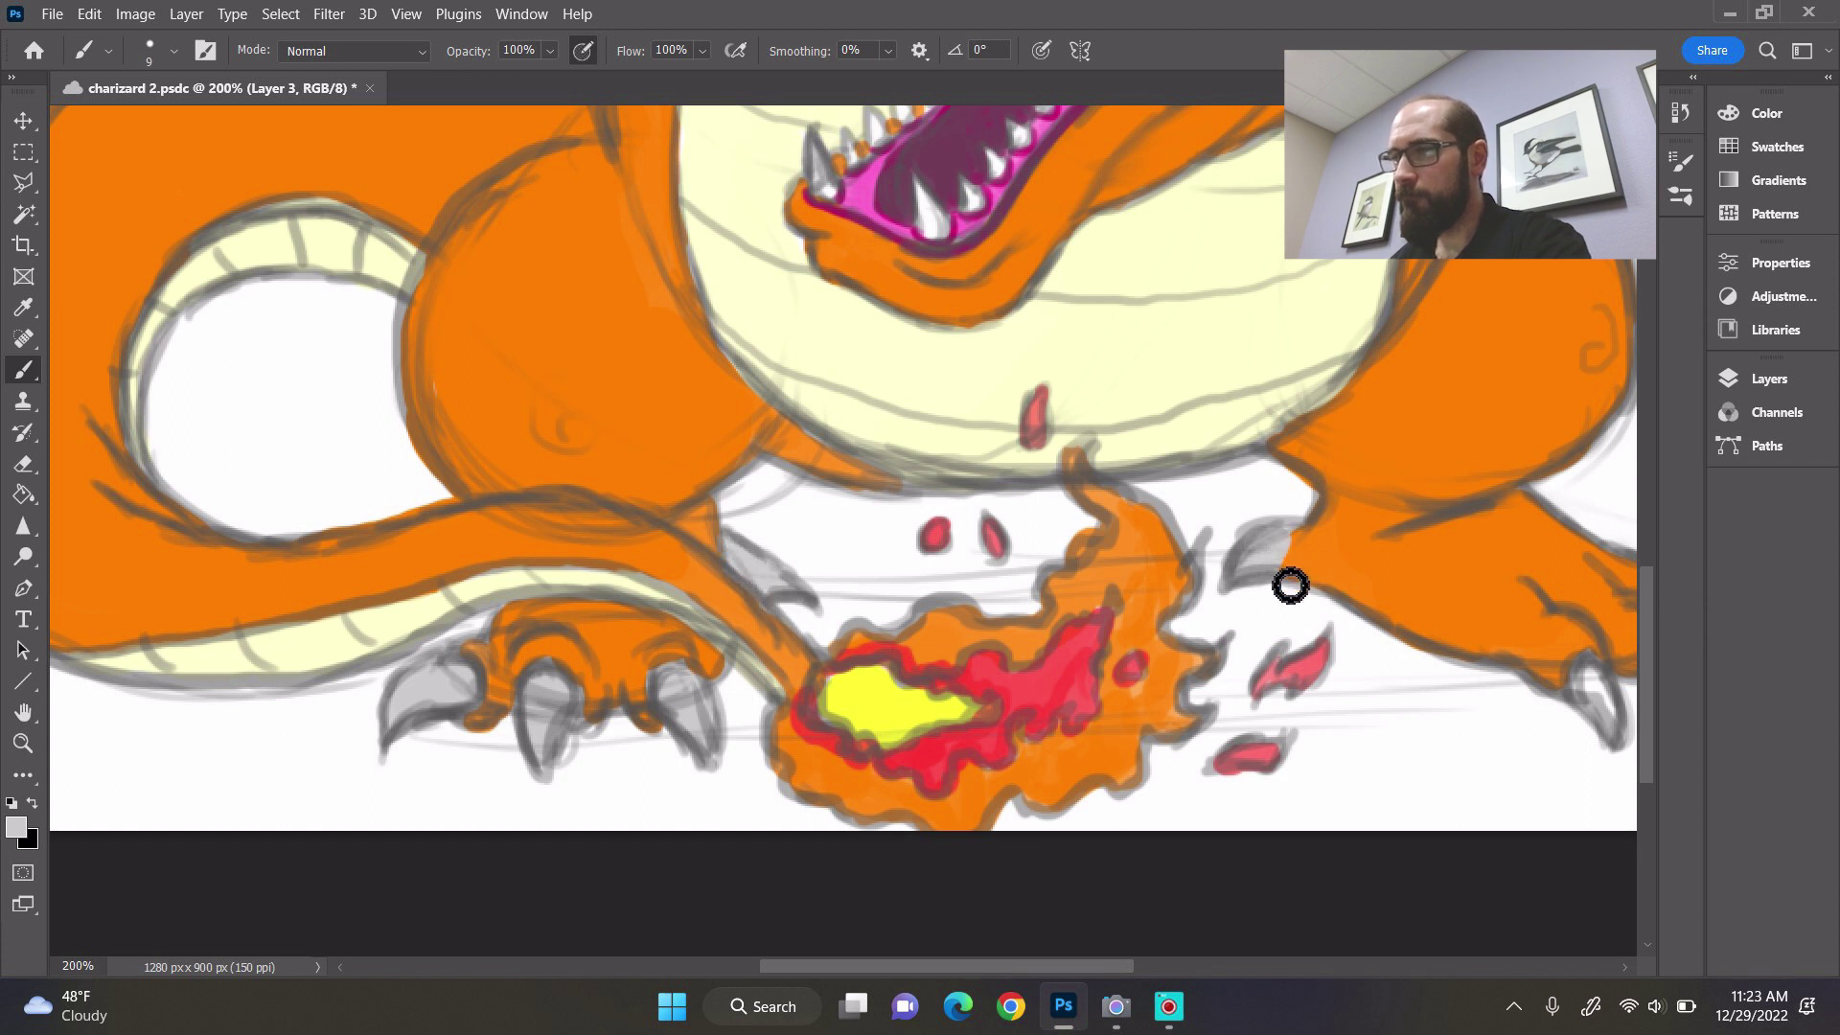
drag(1060, 964, 1183, 965)
mouse_move(1088, 699)
mouse_down()
mouse_move(1105, 719)
mouse_move(1170, 686)
mouse_move(1185, 703)
mouse_move(1229, 640)
mouse_move(1261, 645)
mouse_move(1248, 629)
mouse_move(1286, 648)
mouse_up()
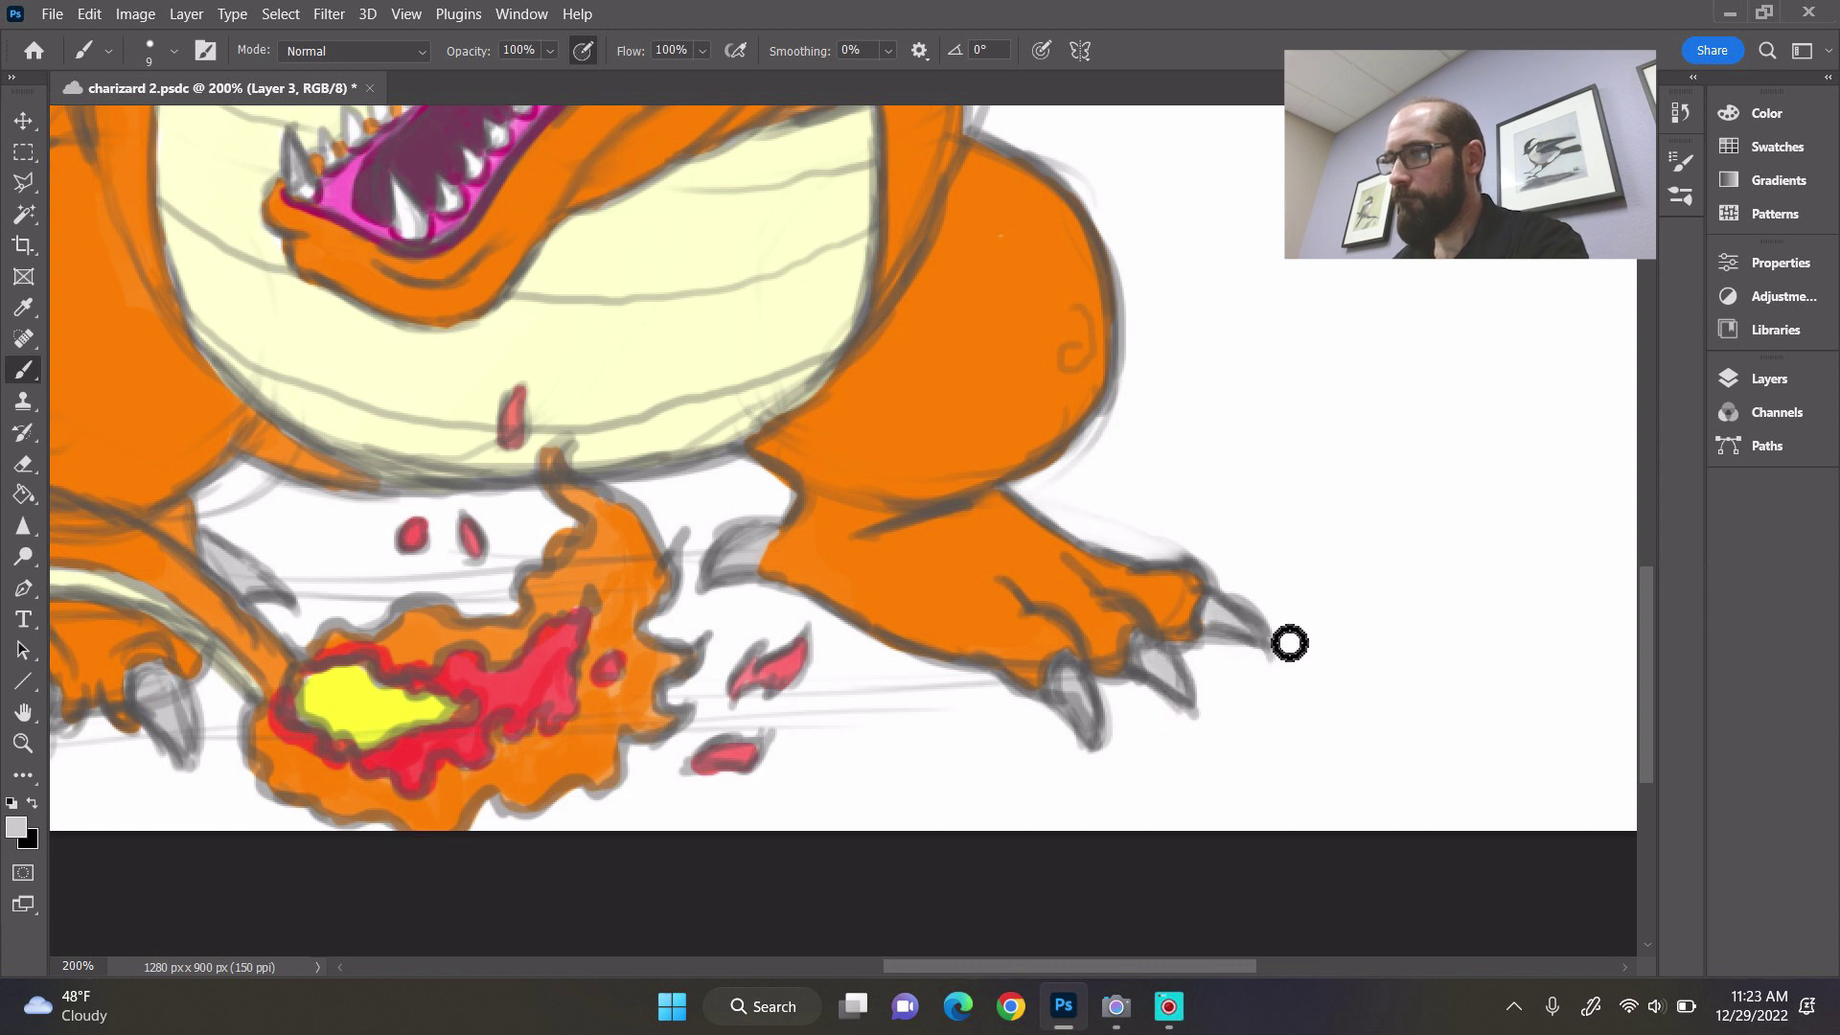
- Set the foreground colour to white, ffffff
click(15, 836)
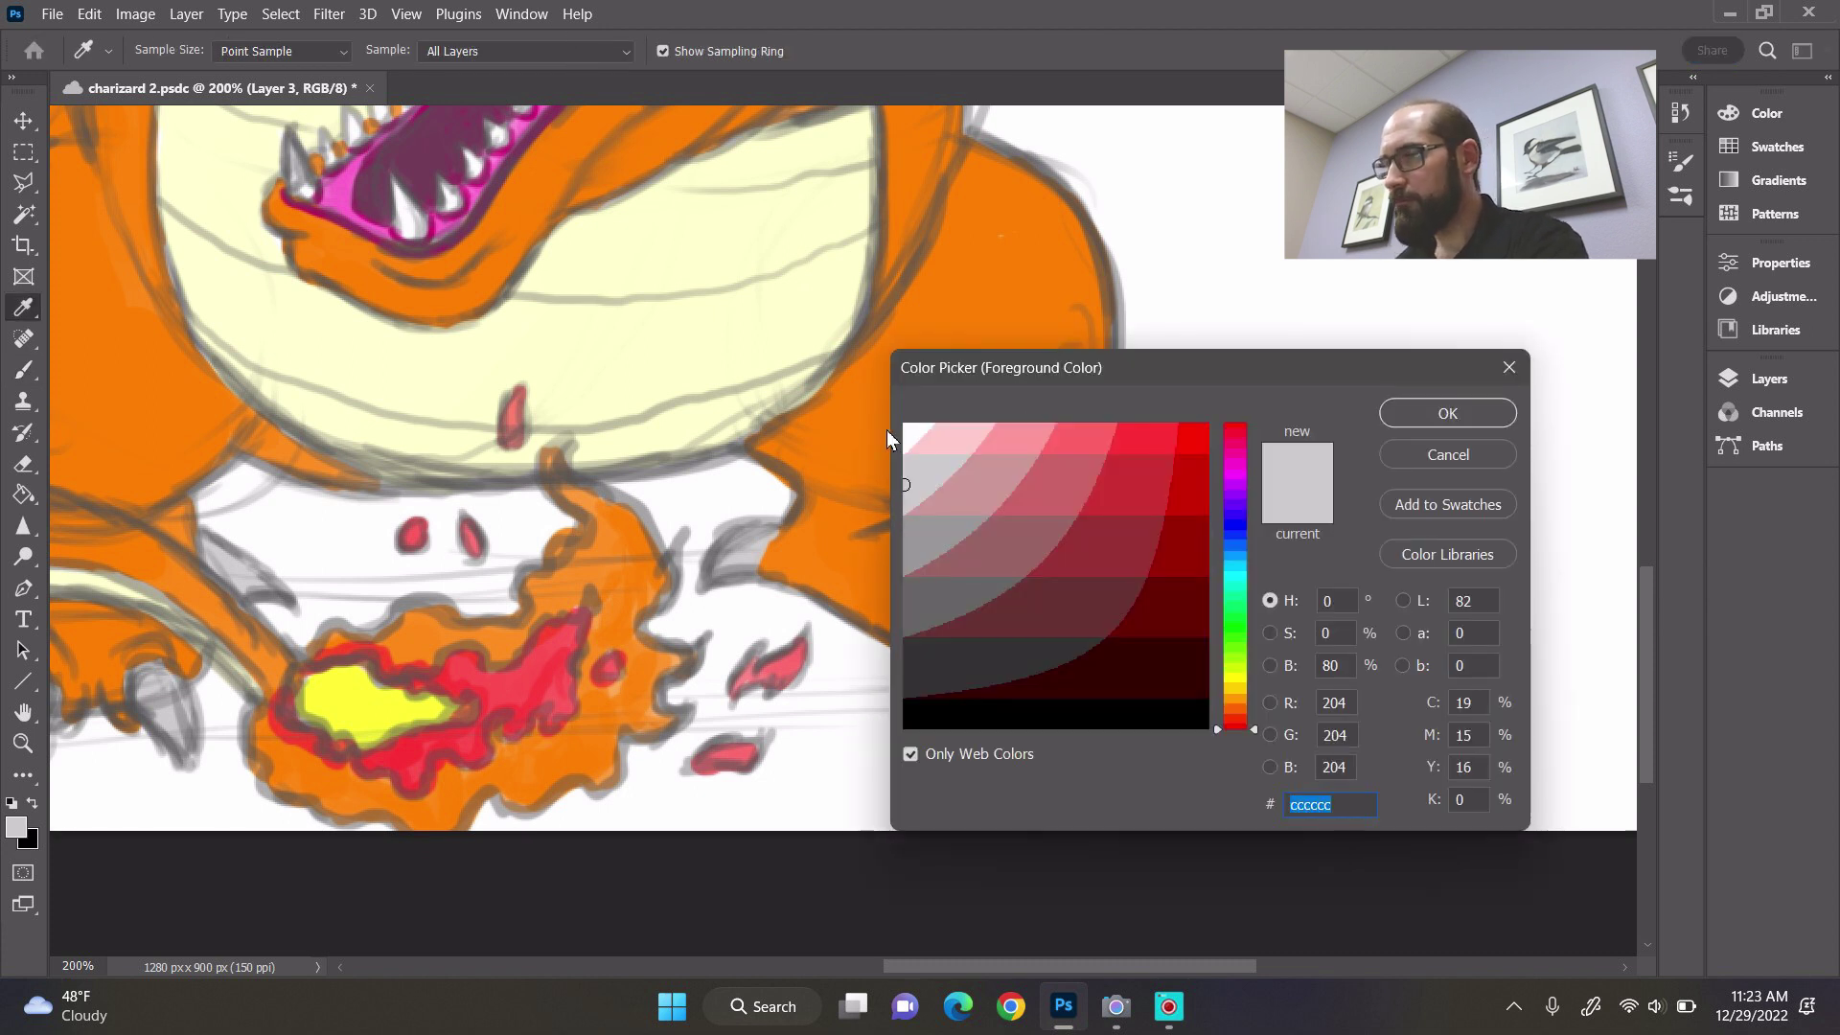
text(ffffff)
click(1449, 422)
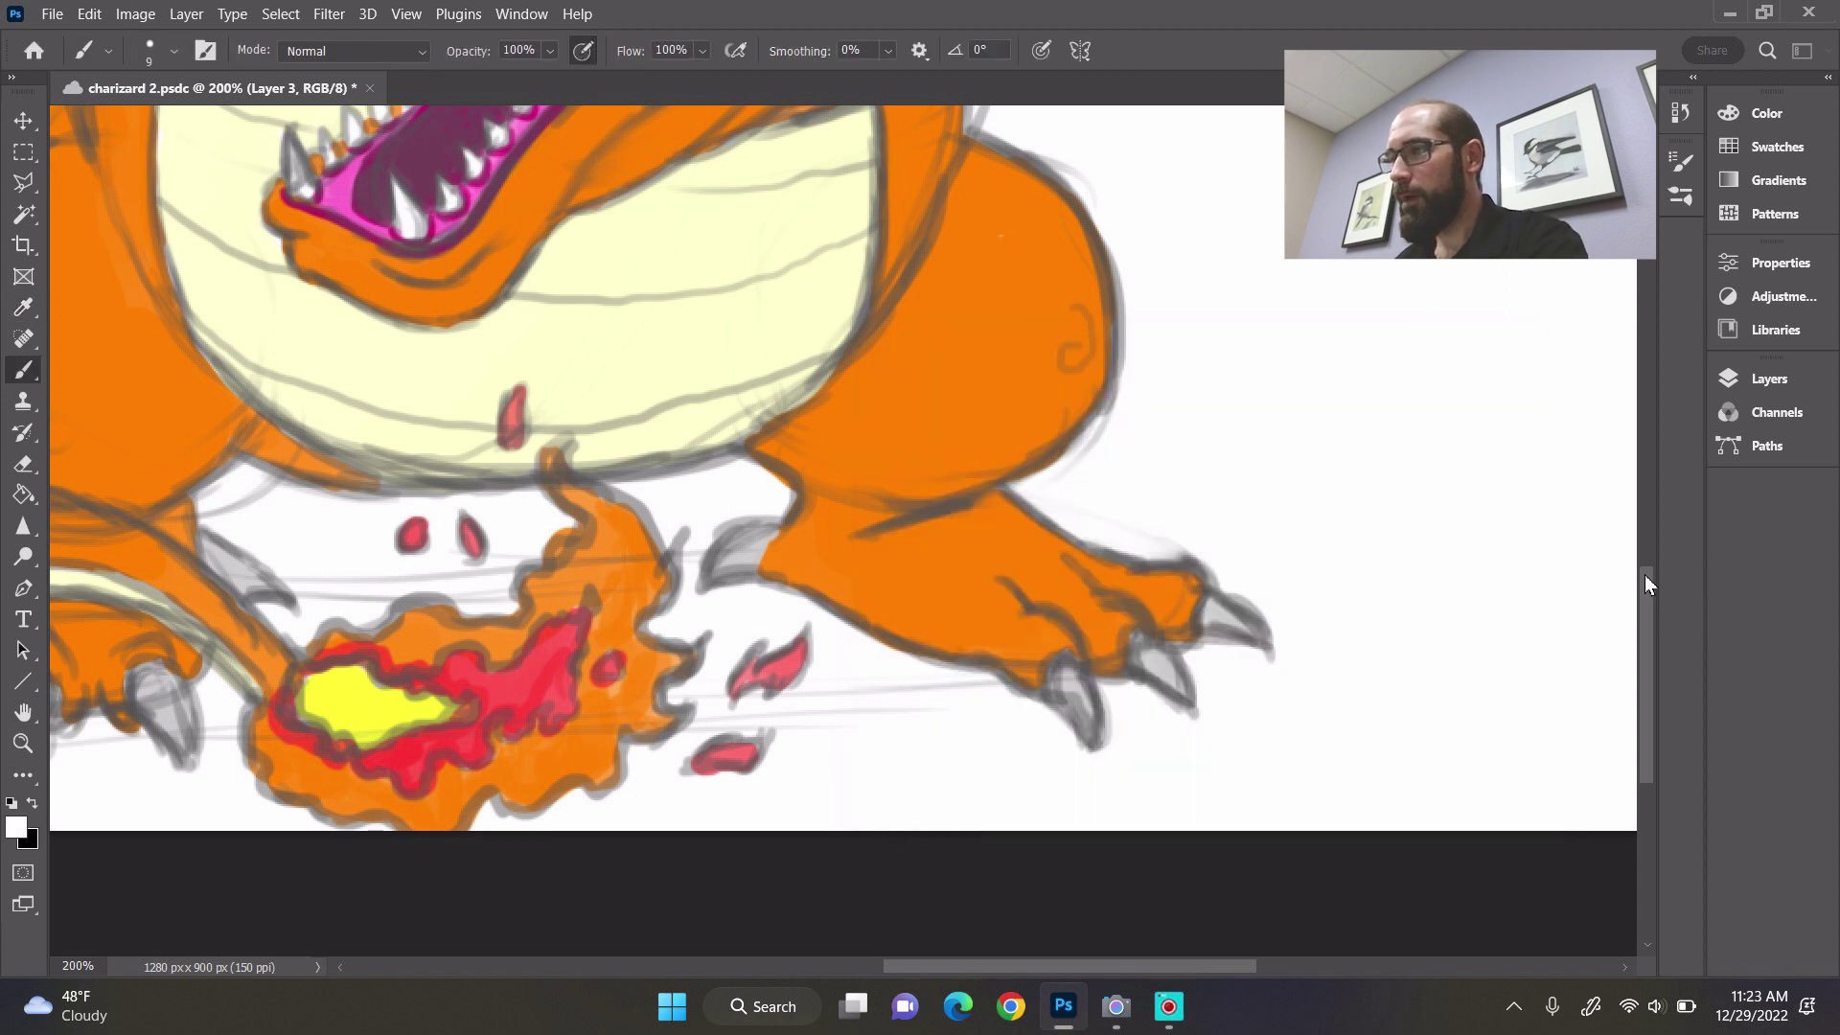
- With a slightly larger brush, paint the upper and lower jaw teeth white, then zoom out
scroll(1645, 575, up, 5)
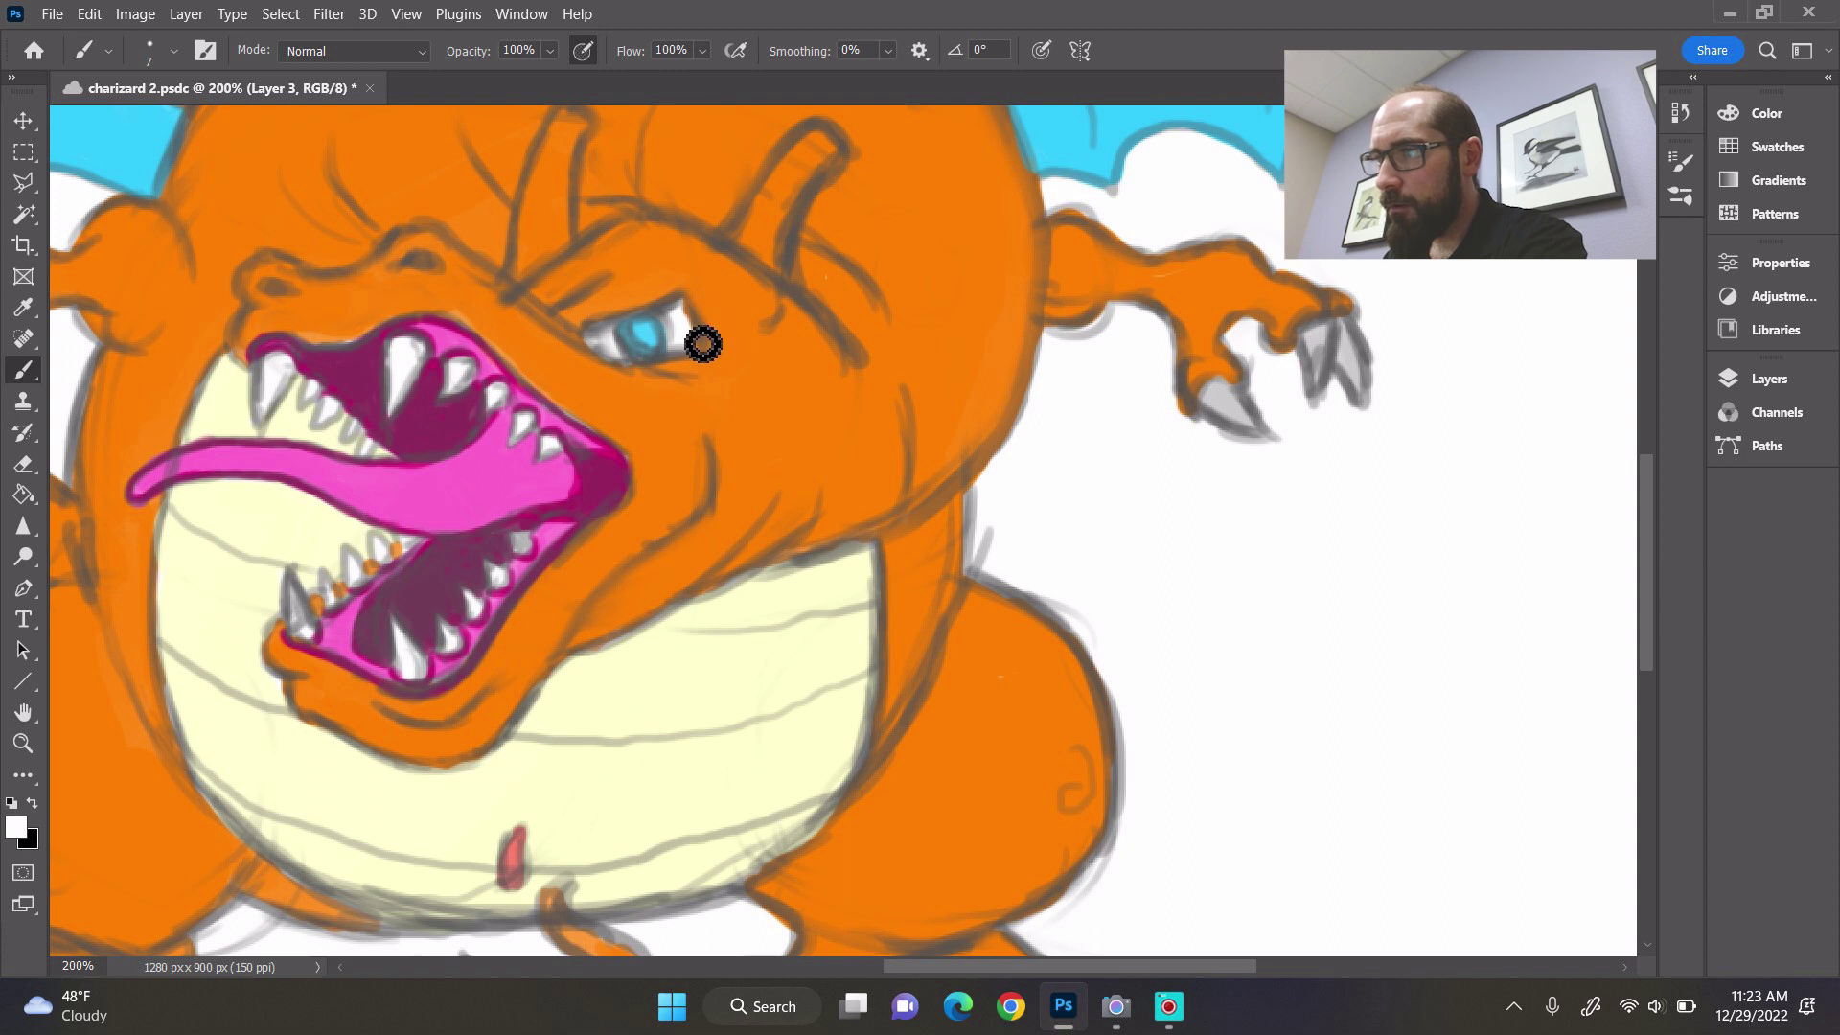
key(bracketright)
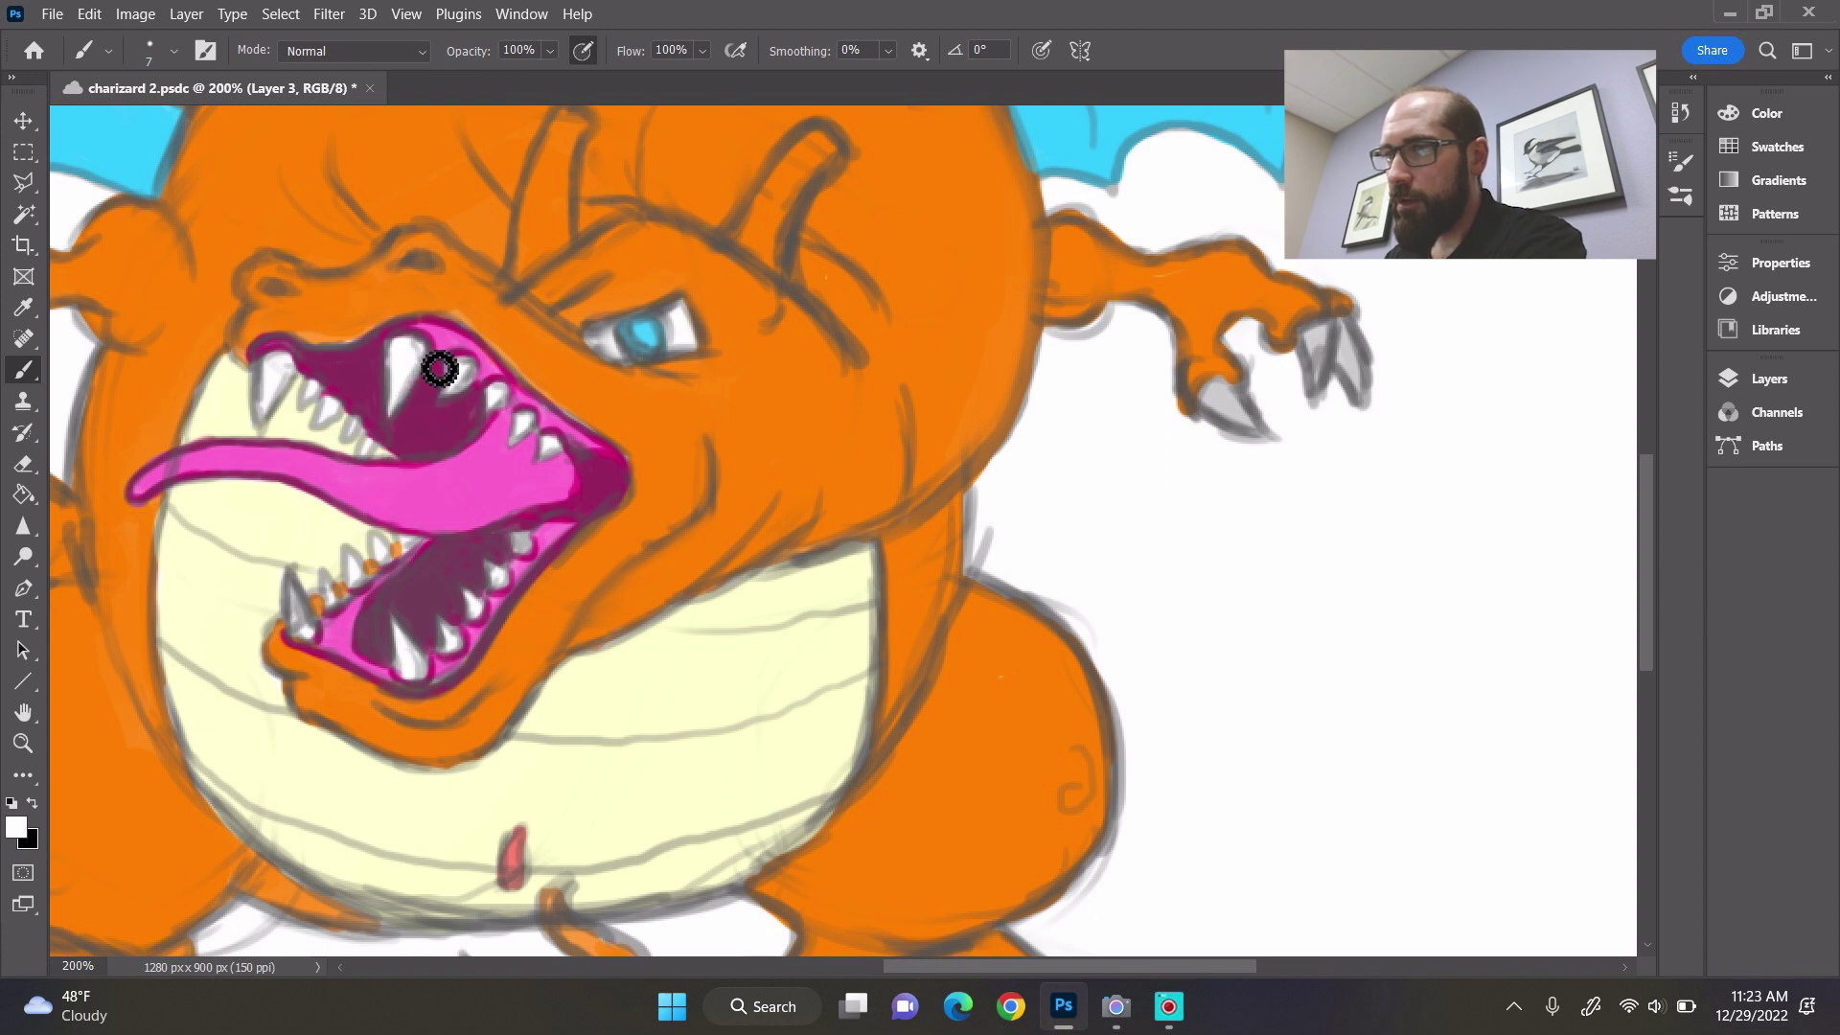
mouse_move(474, 382)
mouse_down()
mouse_move(517, 444)
mouse_move(523, 412)
mouse_move(511, 426)
mouse_move(556, 453)
mouse_up()
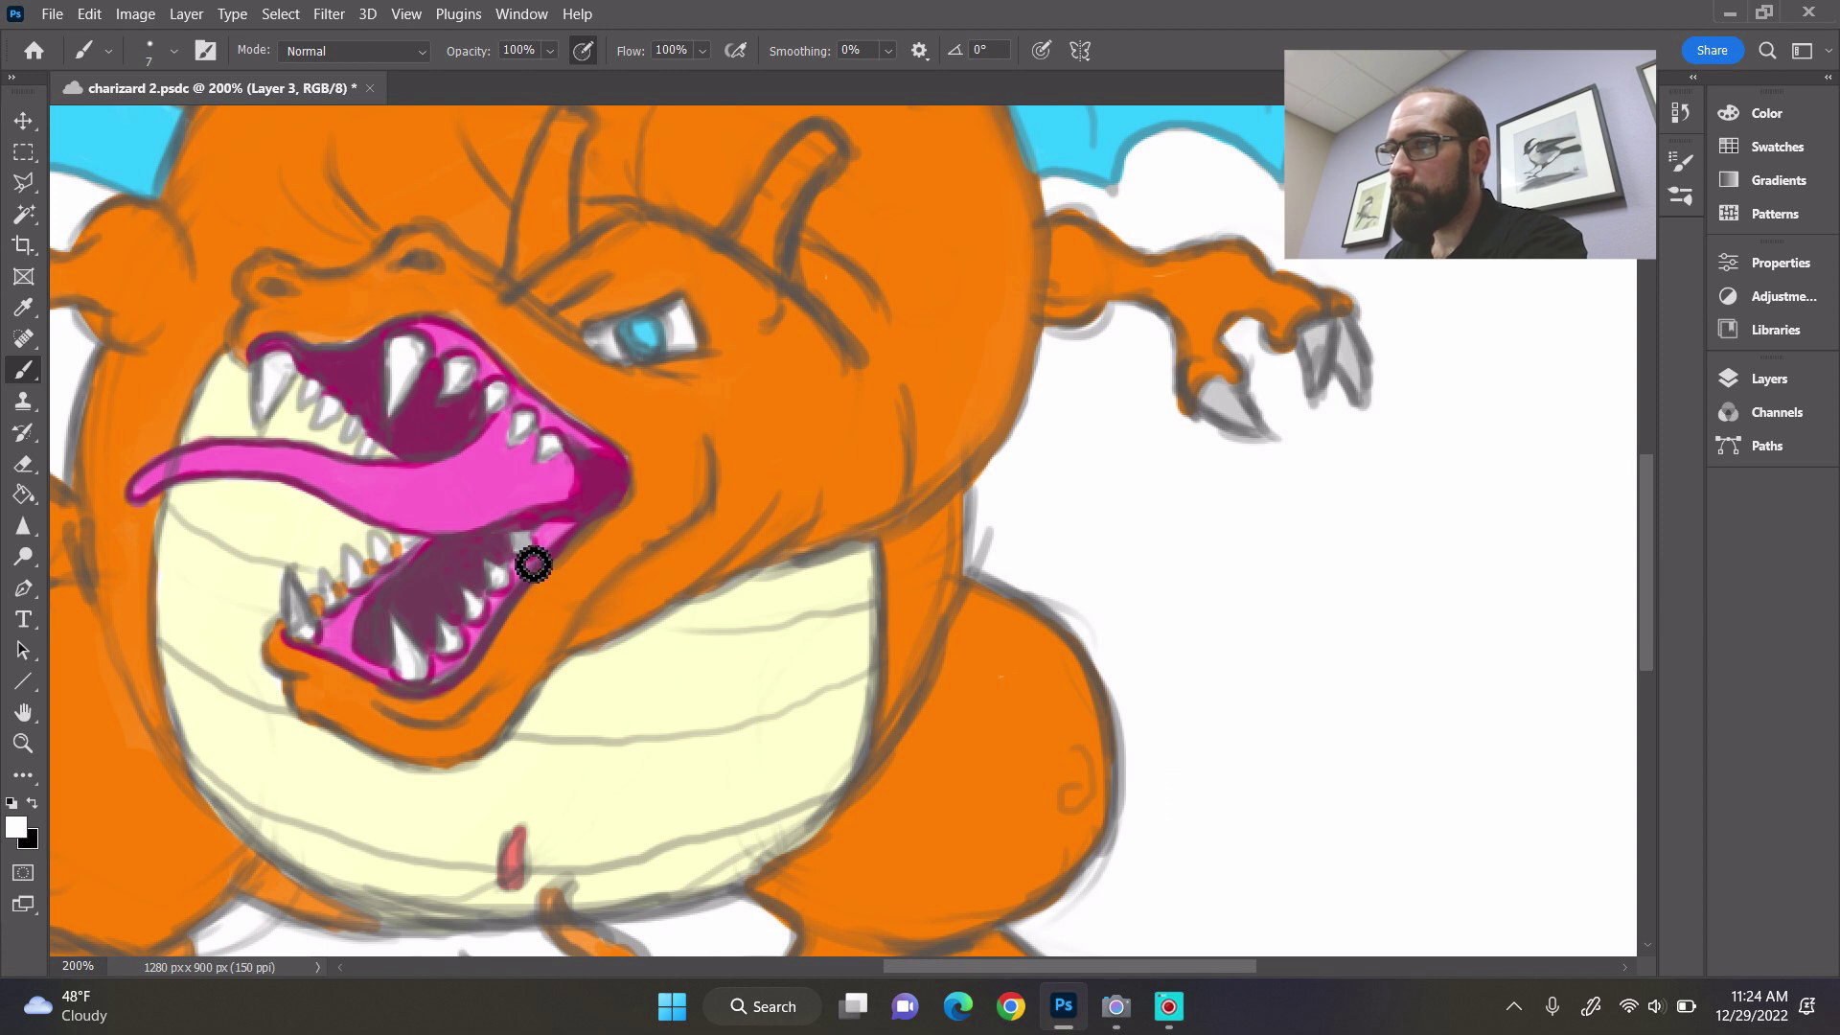
mouse_move(531, 558)
mouse_down()
mouse_move(522, 542)
mouse_move(499, 569)
mouse_up()
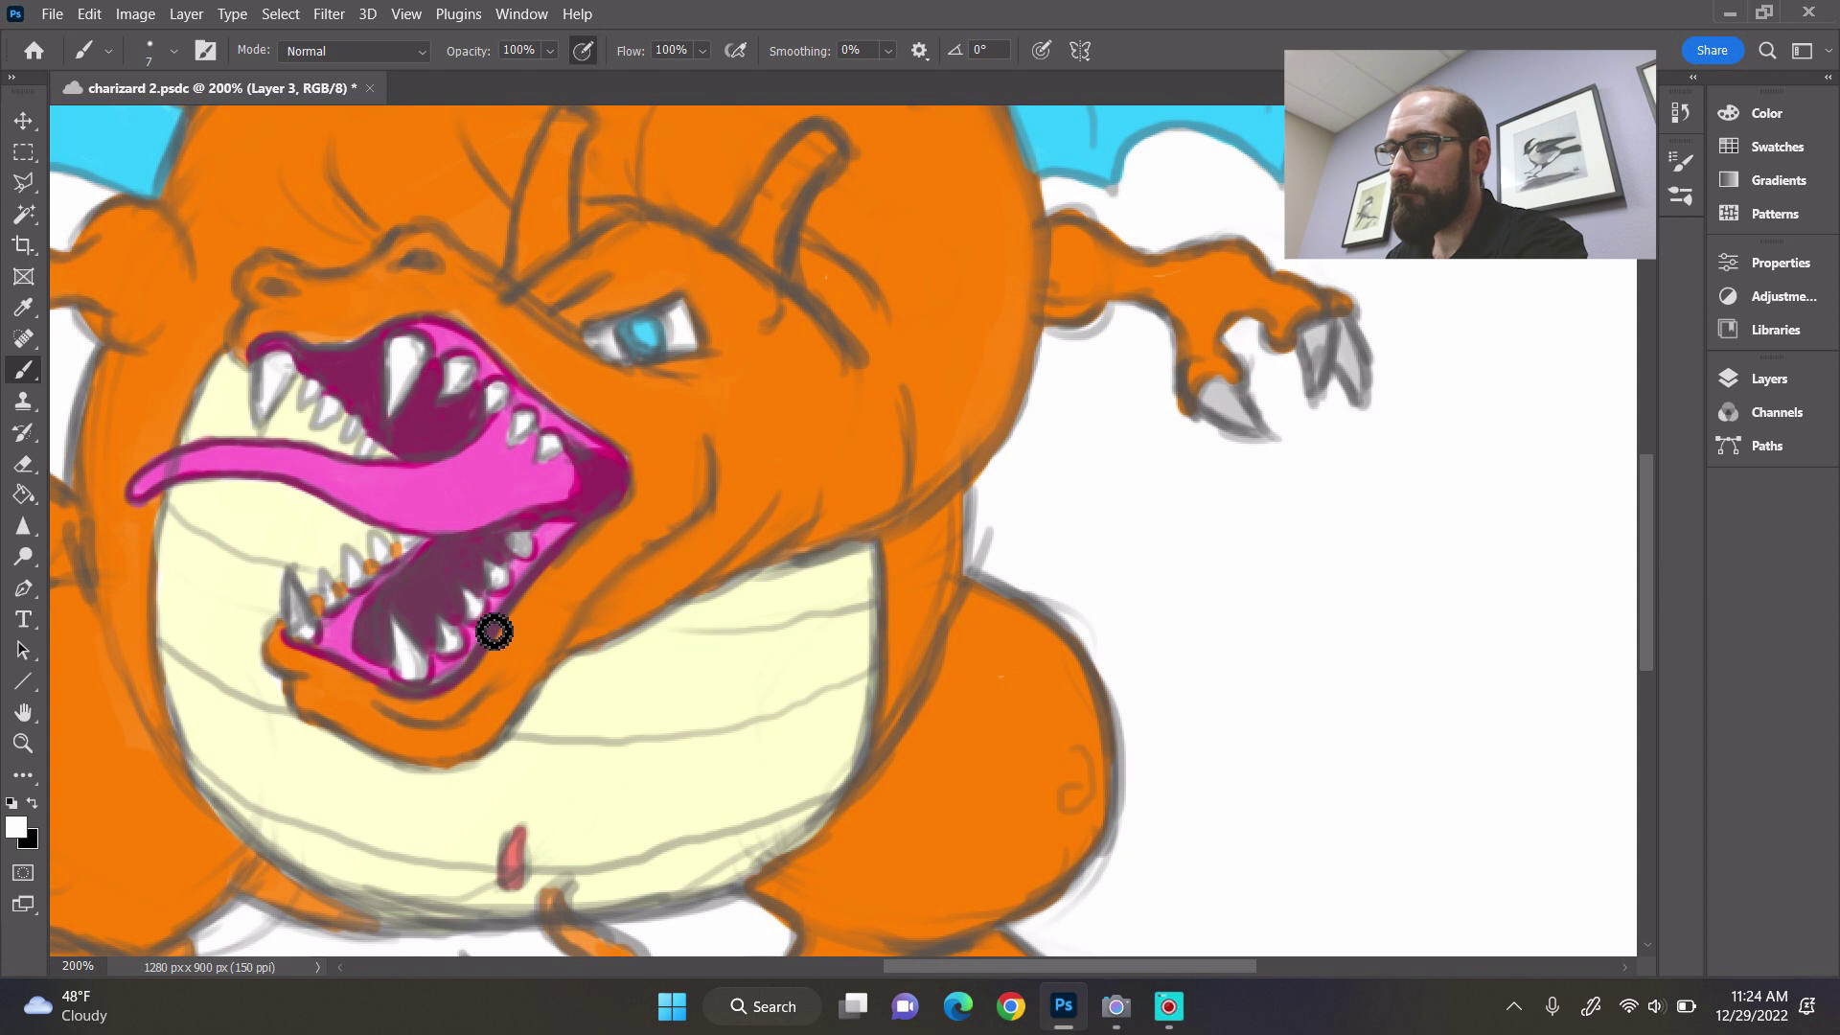
click(428, 675)
mouse_move(287, 633)
mouse_down()
mouse_move(320, 652)
mouse_move(313, 625)
mouse_move(316, 644)
mouse_move(349, 640)
mouse_move(346, 602)
mouse_up()
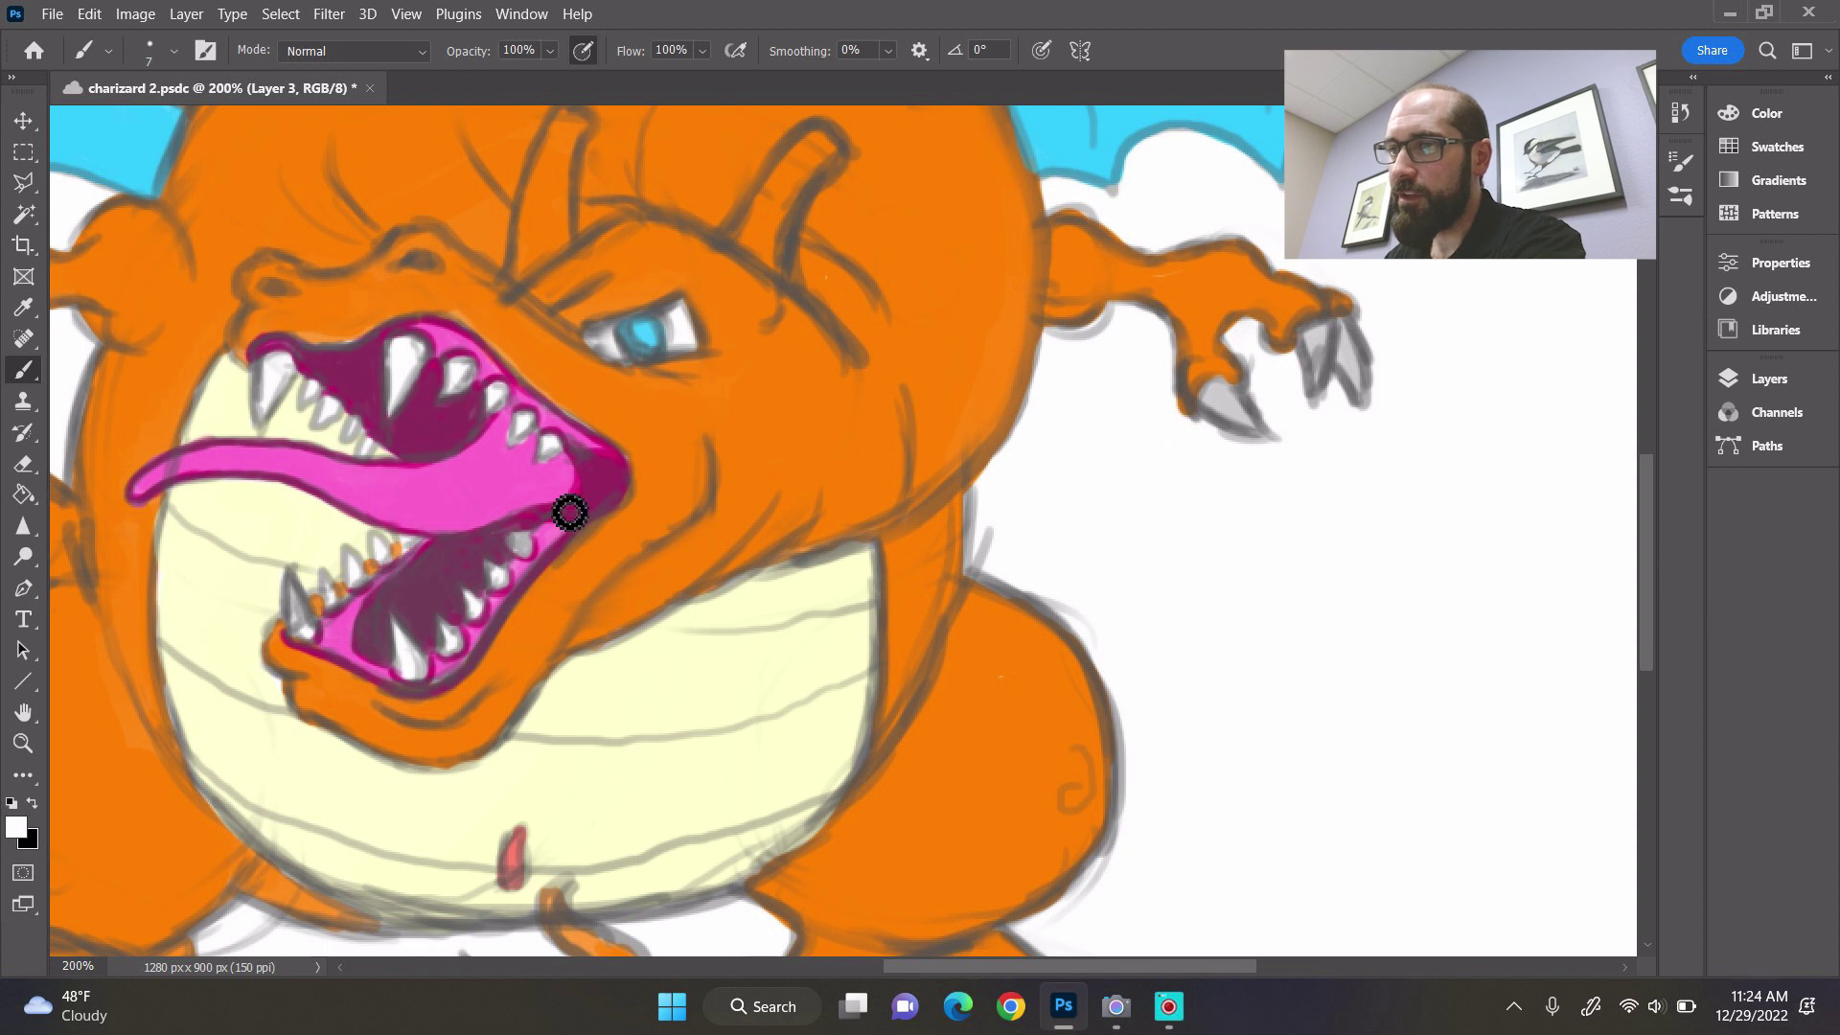
key(ctrl+minus)
key(ctrl+minus)
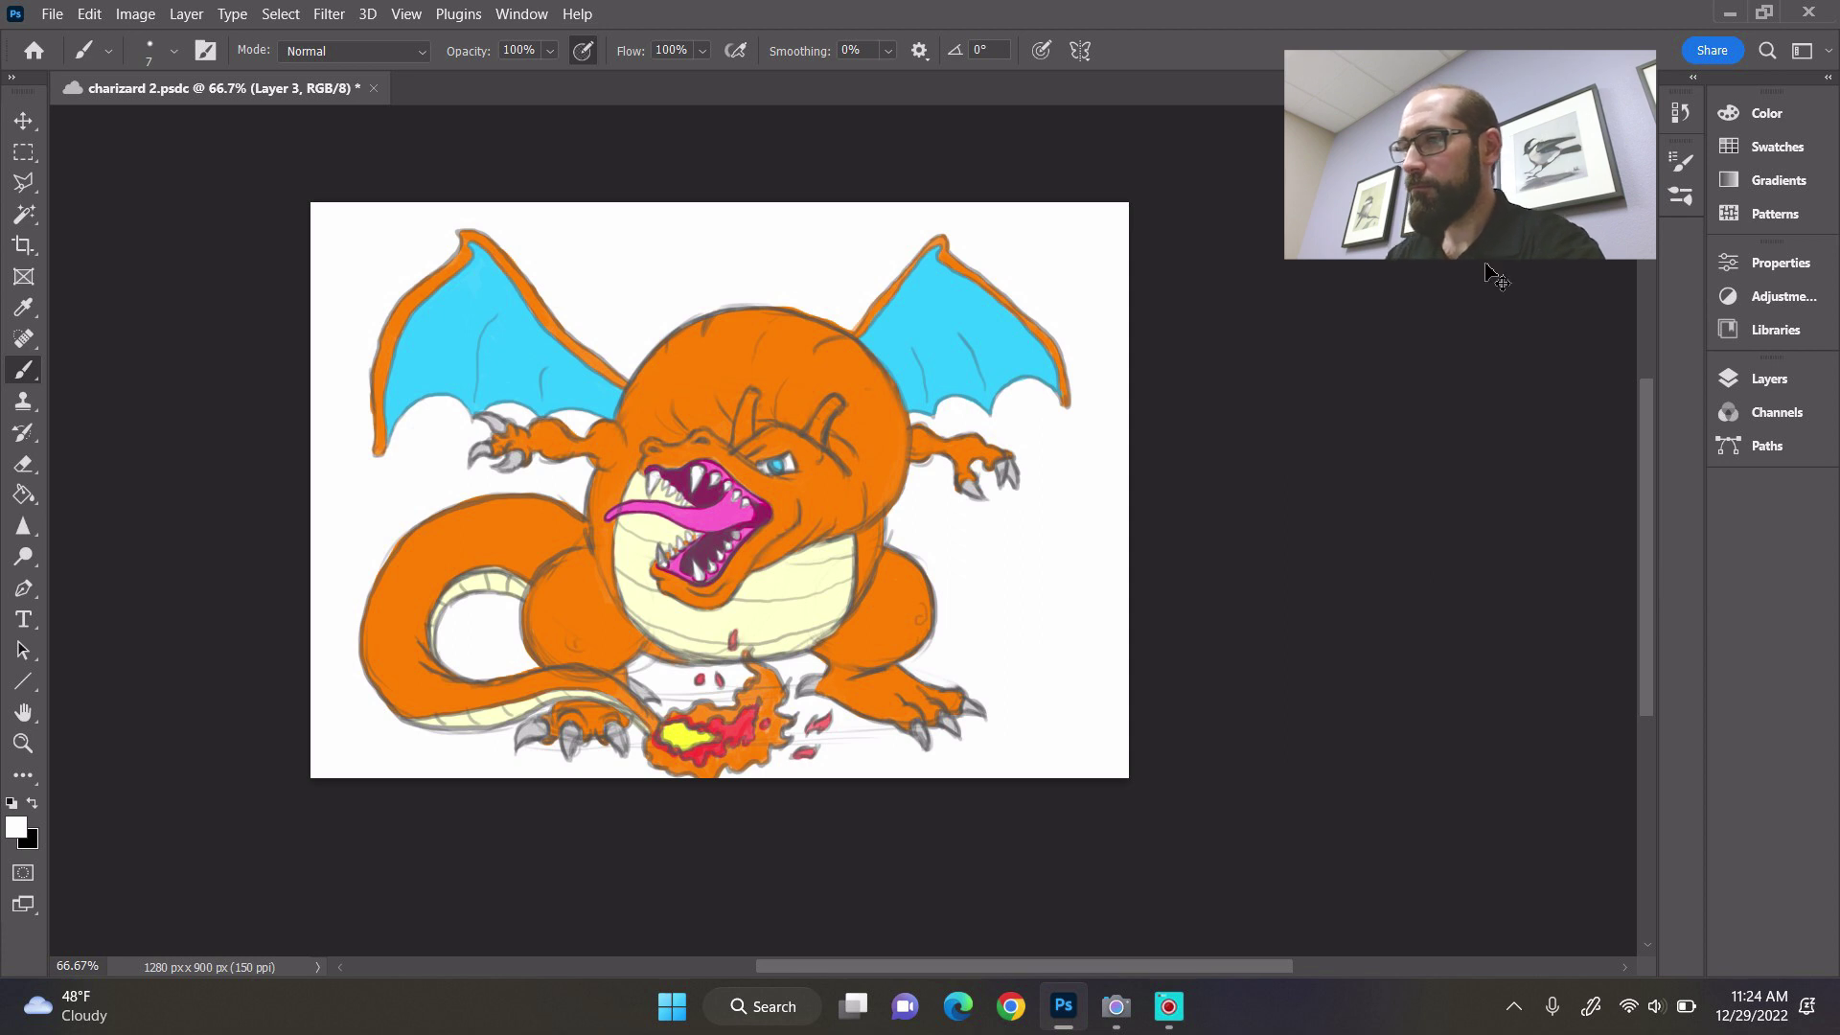
- Save charizard 2.psdc and bring up the screen recorder to stop recording
key(ctrl+s)
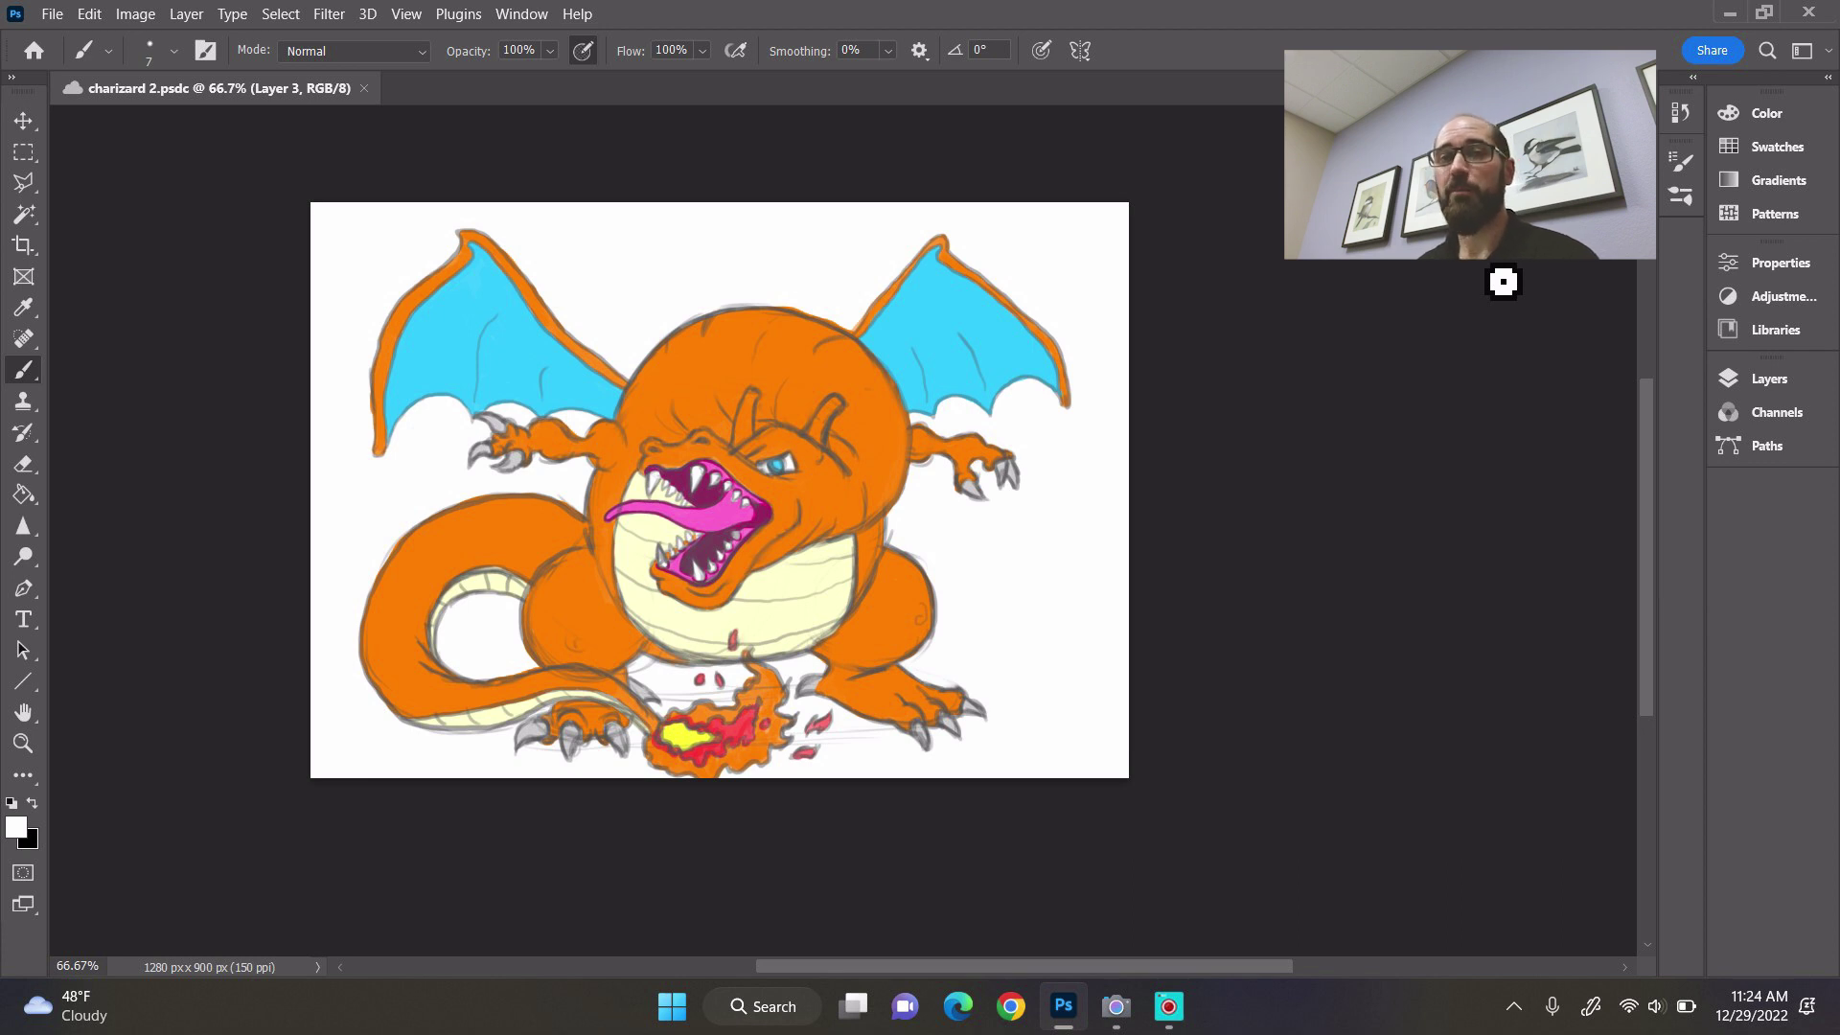
click(1182, 1006)
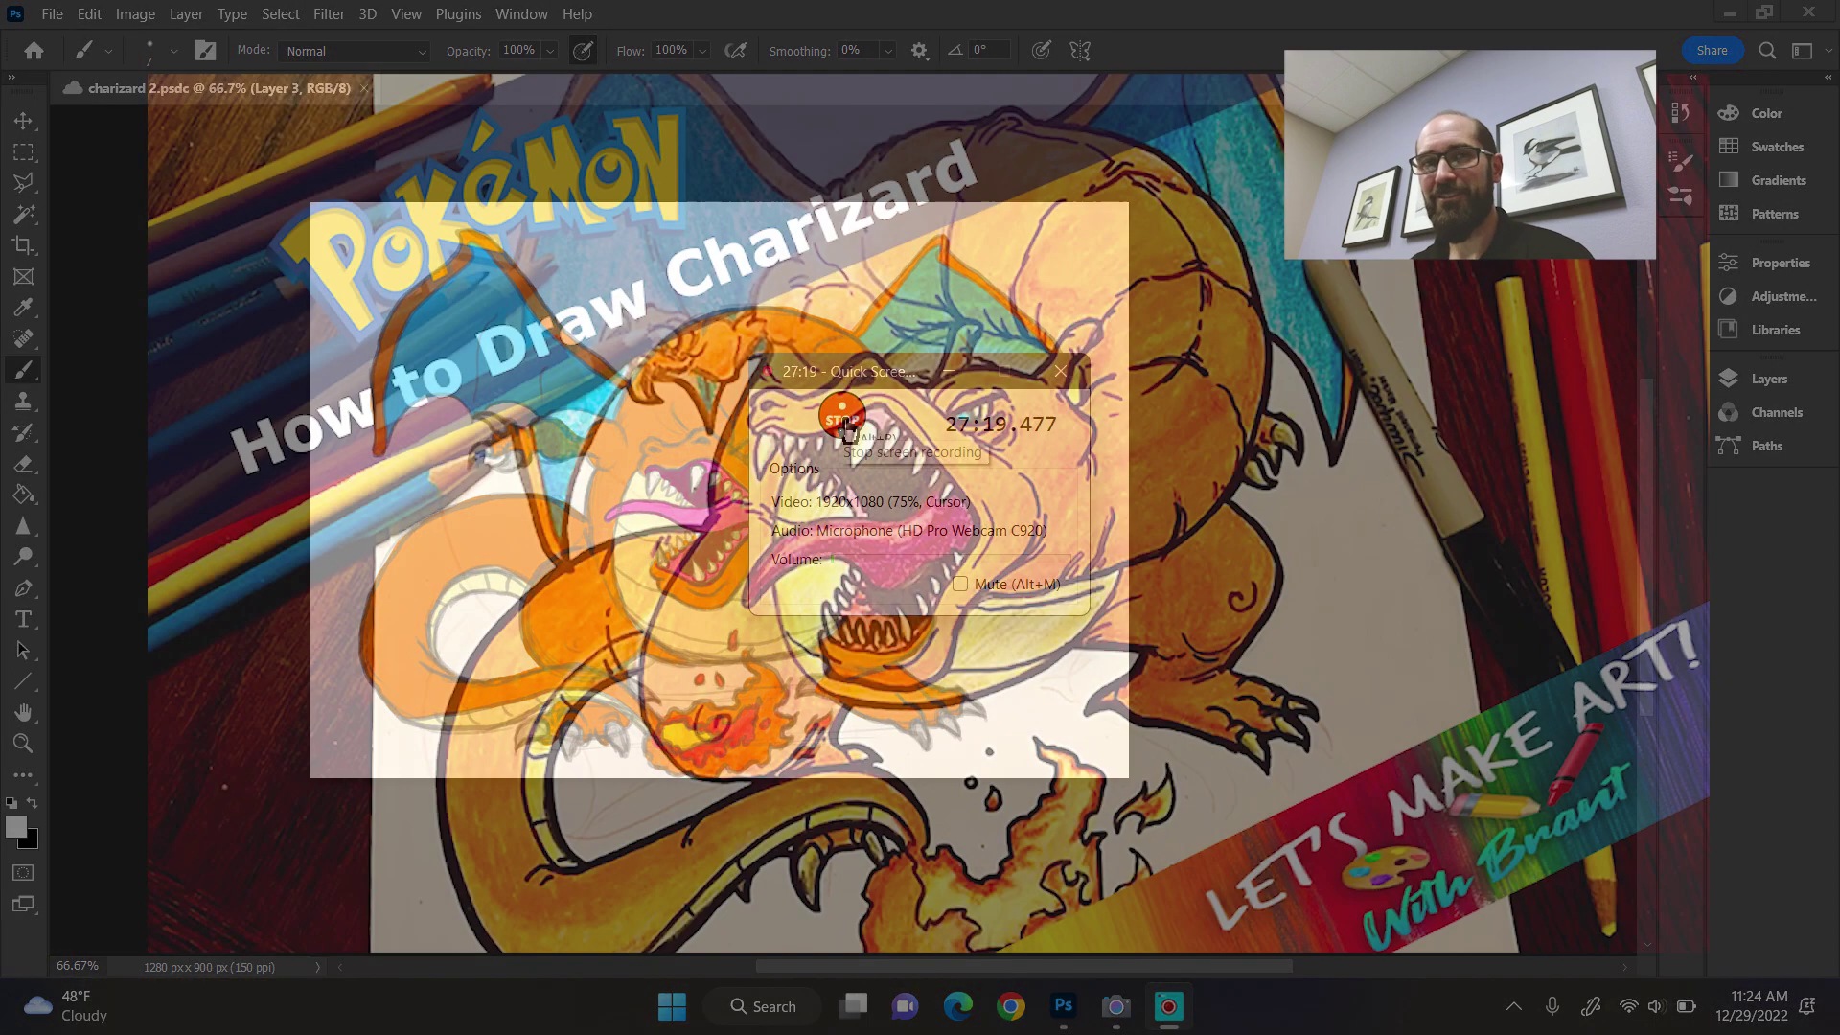